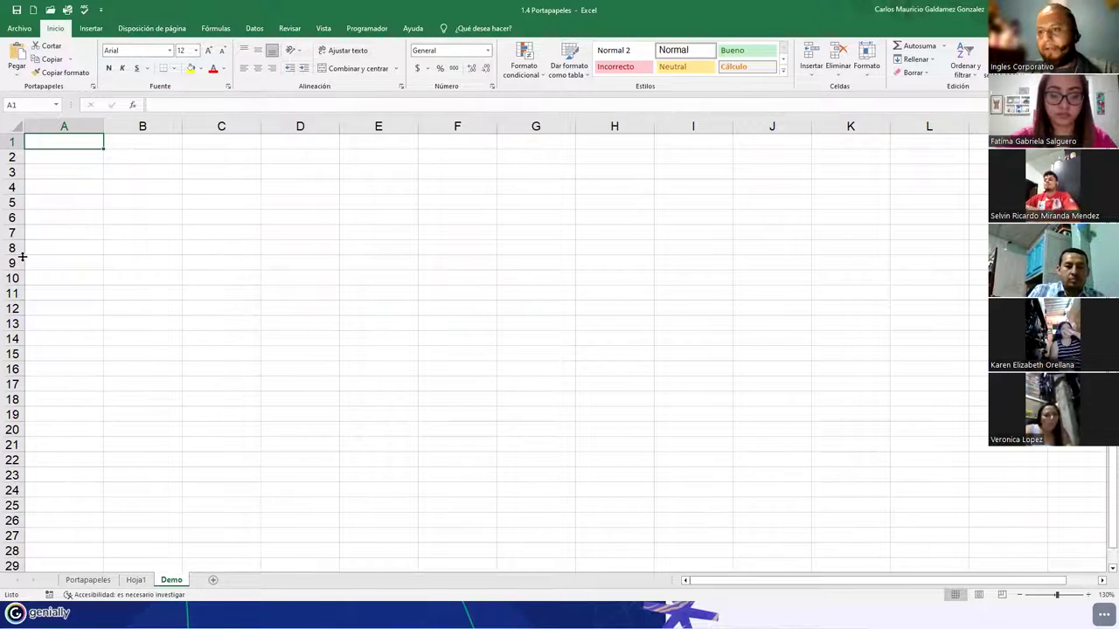
# Copy the product table in B2:C6 of the Portapapeles sheet
pyautogui.click(87, 581)
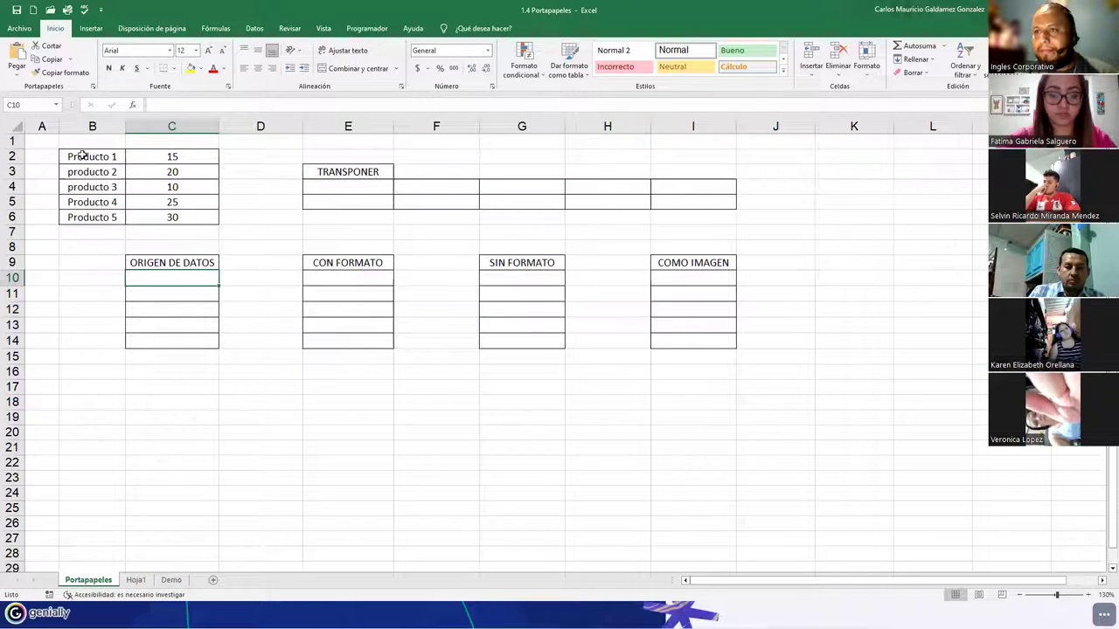
pyautogui.moveTo(81, 155); pyautogui.dragTo(170, 217)
pyautogui.hotkey('ctrl', 'c')
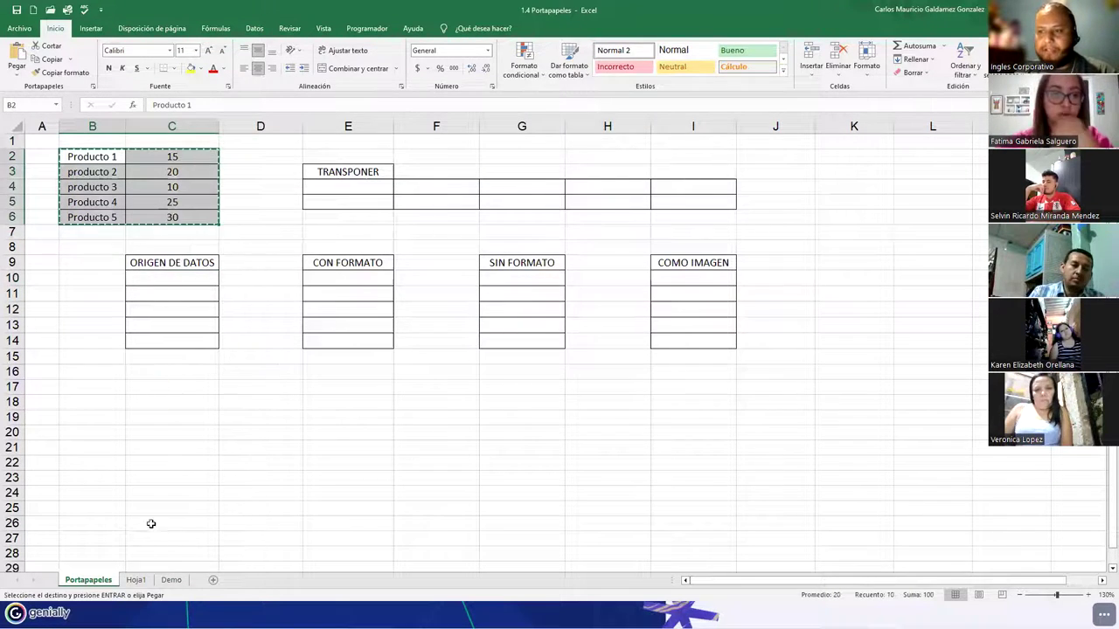
# Try pasting the copied product table at cell B2 of the Demo sheet, and undo the paste
pyautogui.click(171, 581)
pyautogui.click(122, 161)
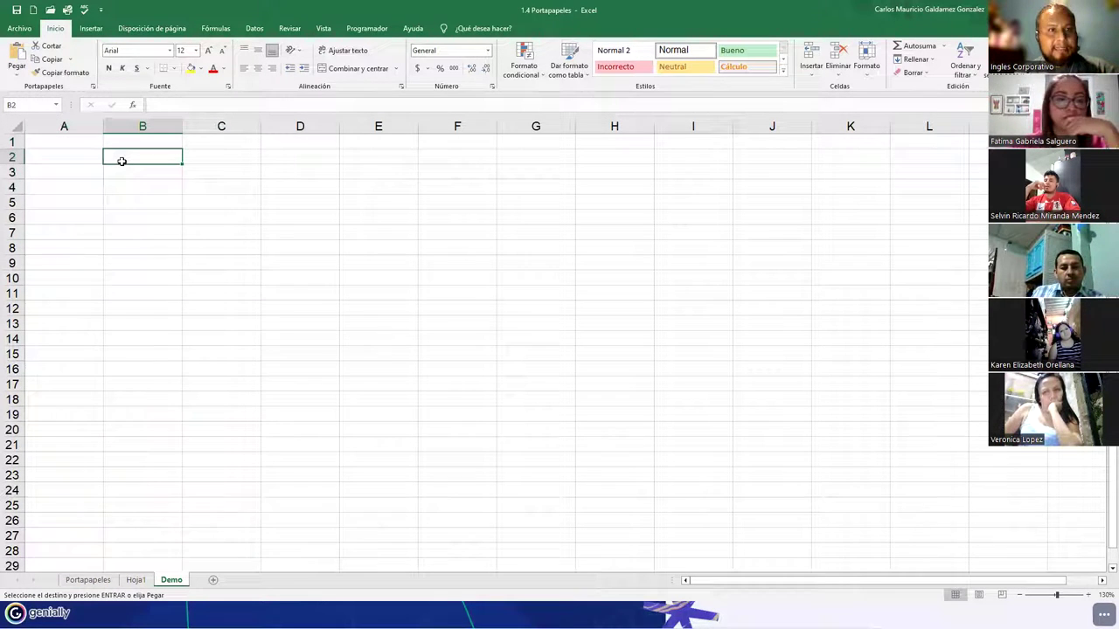
pyautogui.click(17, 78)
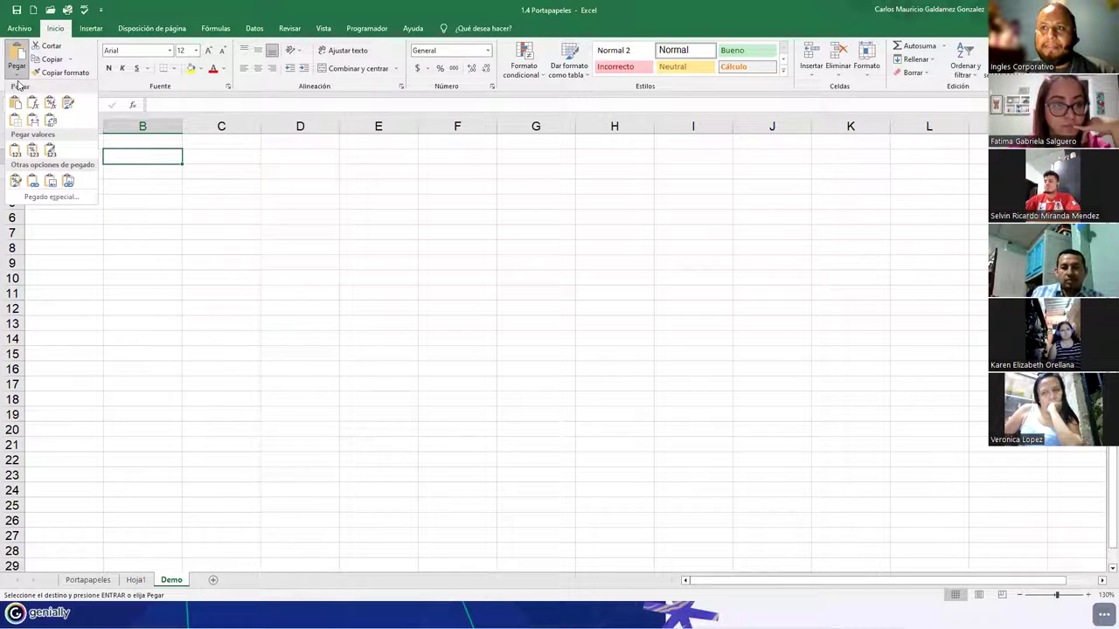
pyautogui.click(17, 75)
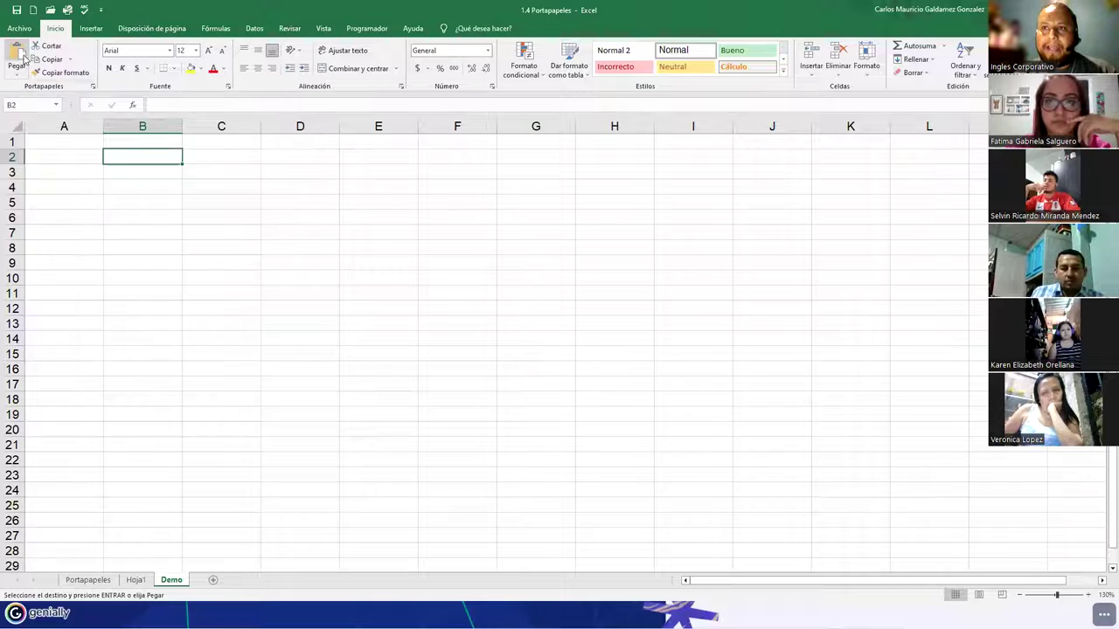
pyautogui.click(22, 54)
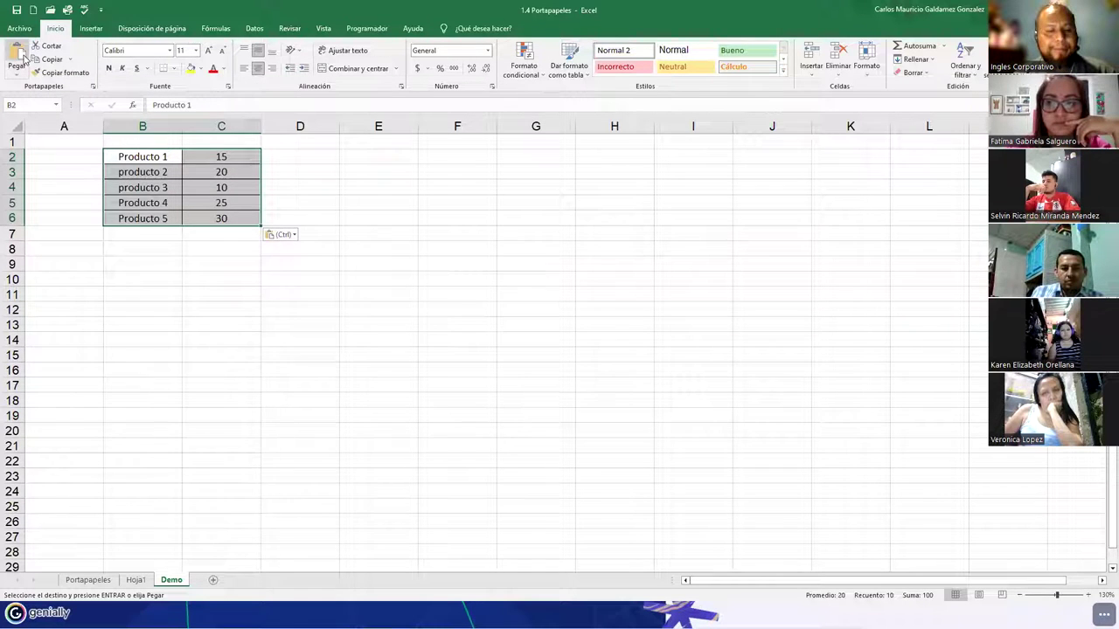
pyautogui.hotkey('ctrl', 'z')
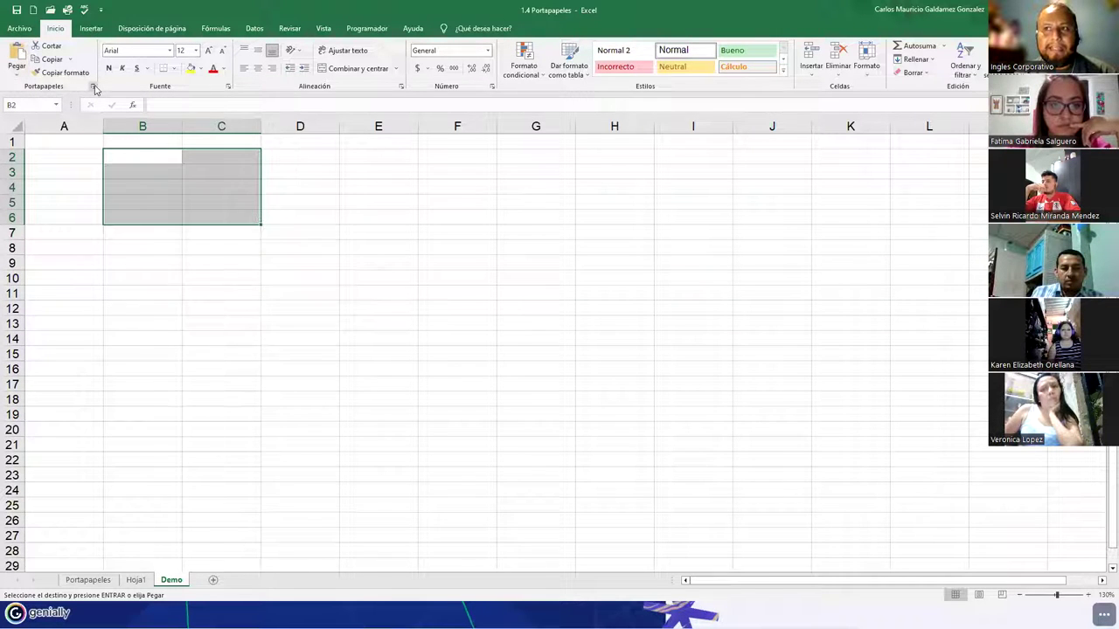
# Show the Office Clipboard pane and draw a red arrow pointing at the copied product table entry
pyautogui.click(93, 86)
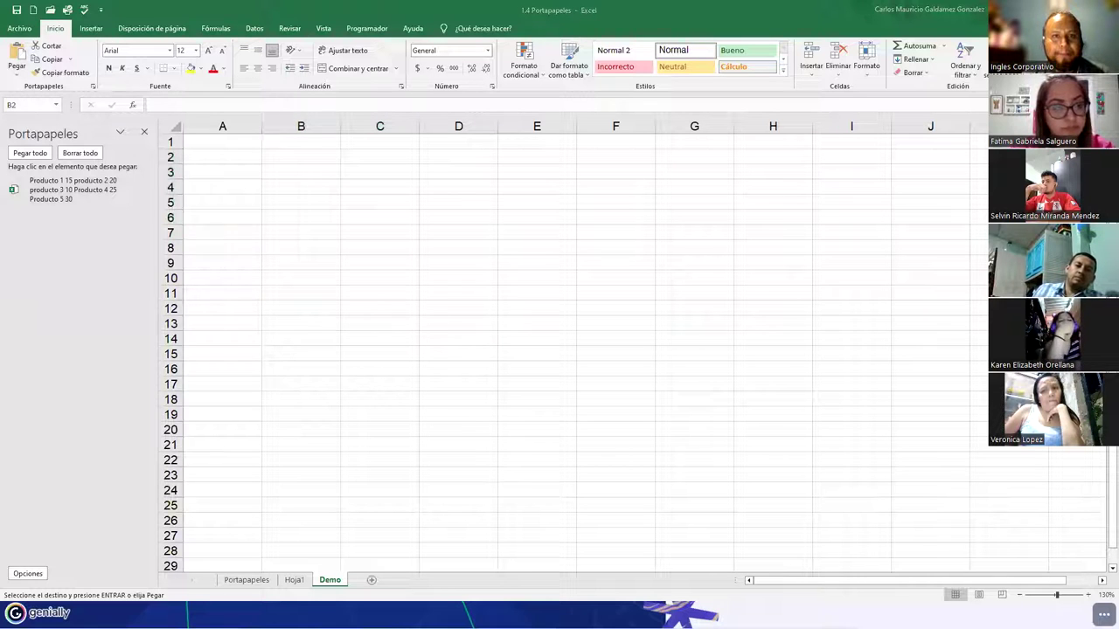
pyautogui.moveTo(387, 190)
pyautogui.mouseDown()
pyautogui.moveTo(220, 203)
pyautogui.moveTo(129, 189)
pyautogui.mouseUp()
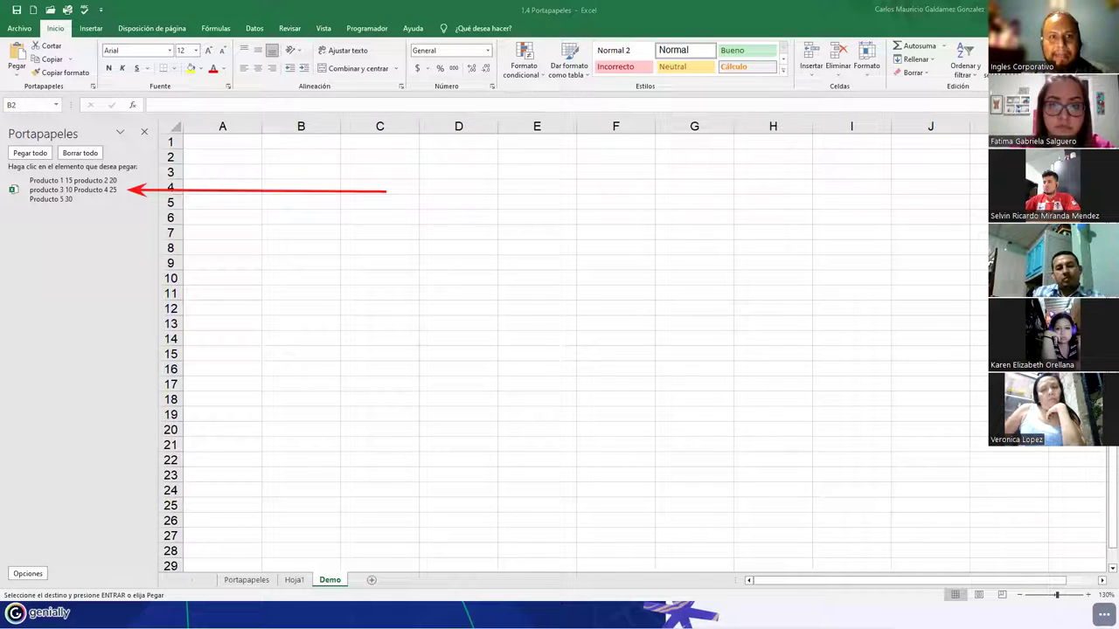
# Copy the product values in C2:C6 of the Portapapeles sheet as another clipboard item
pyautogui.click(229, 582)
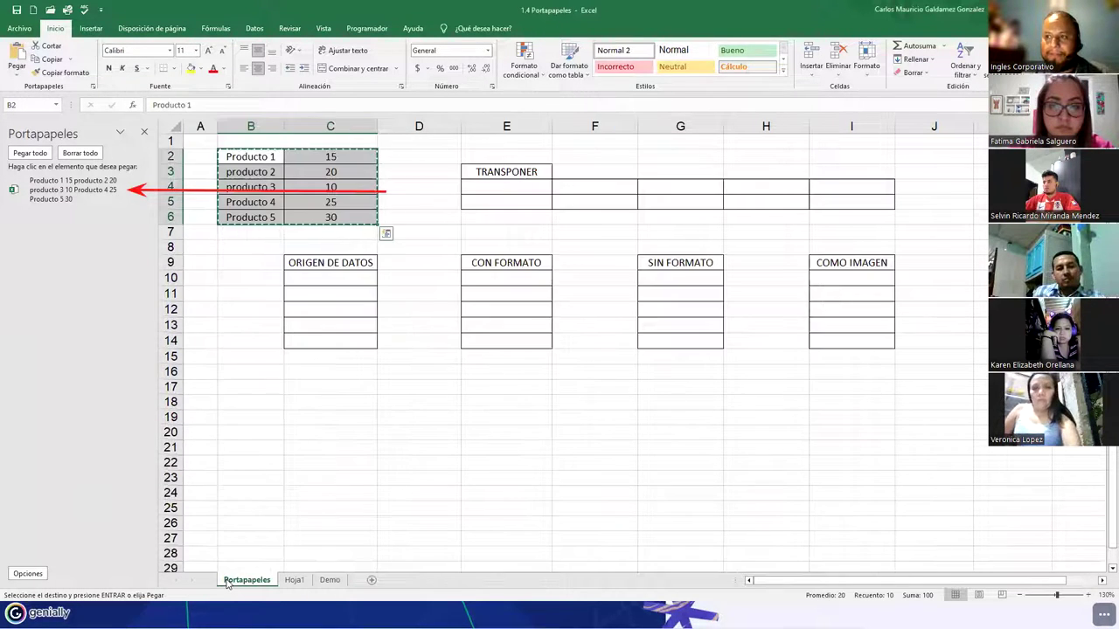
pyautogui.click(330, 580)
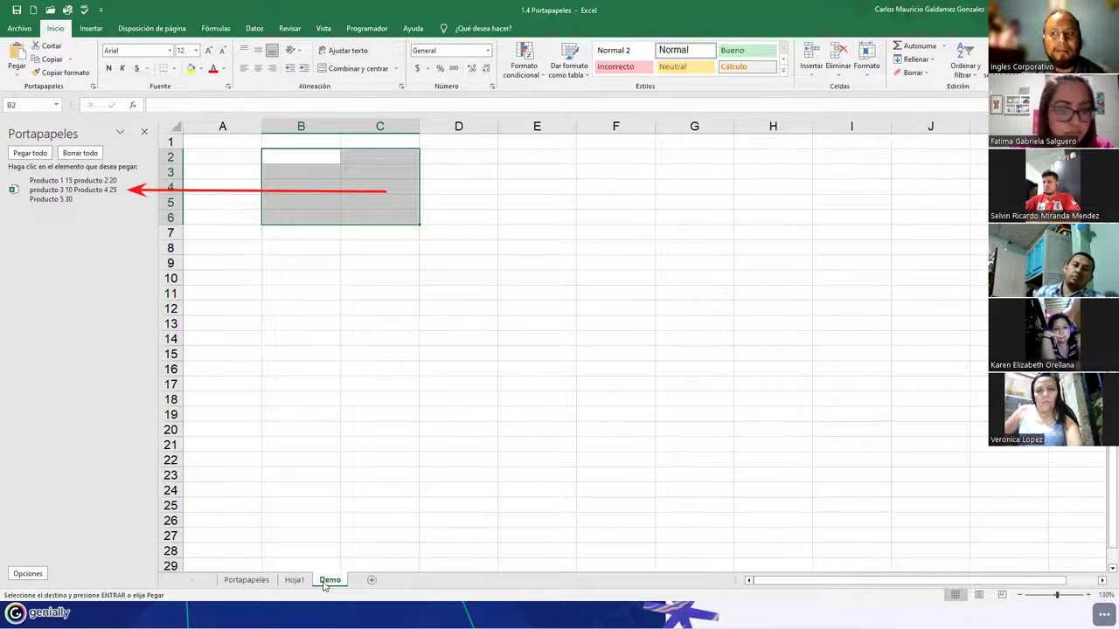
pyautogui.click(253, 582)
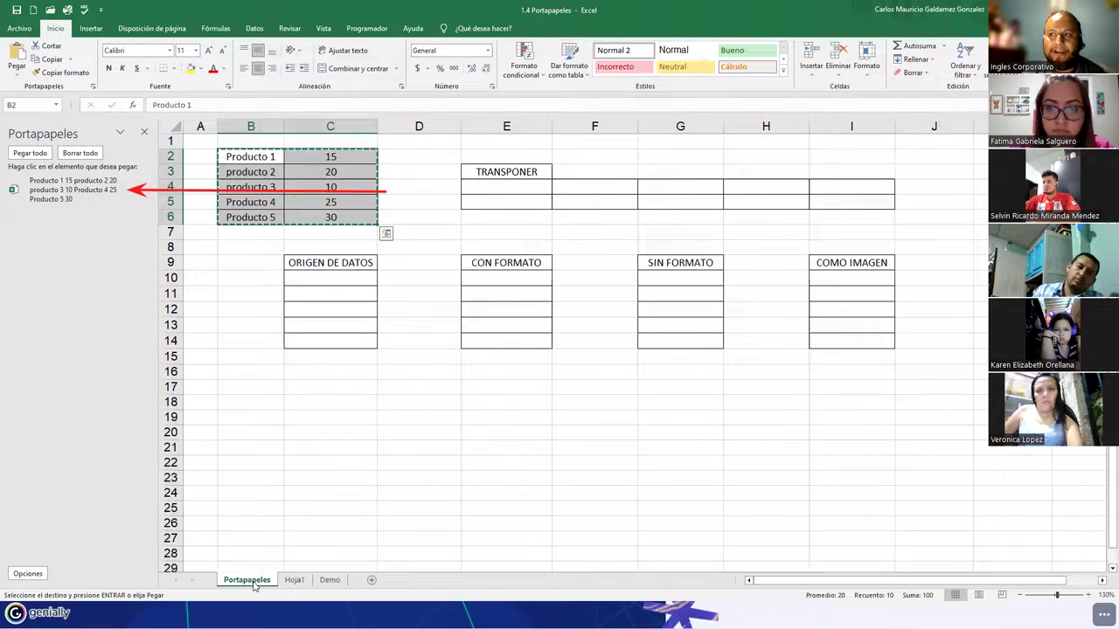
pyautogui.moveTo(315, 151); pyautogui.dragTo(314, 220)
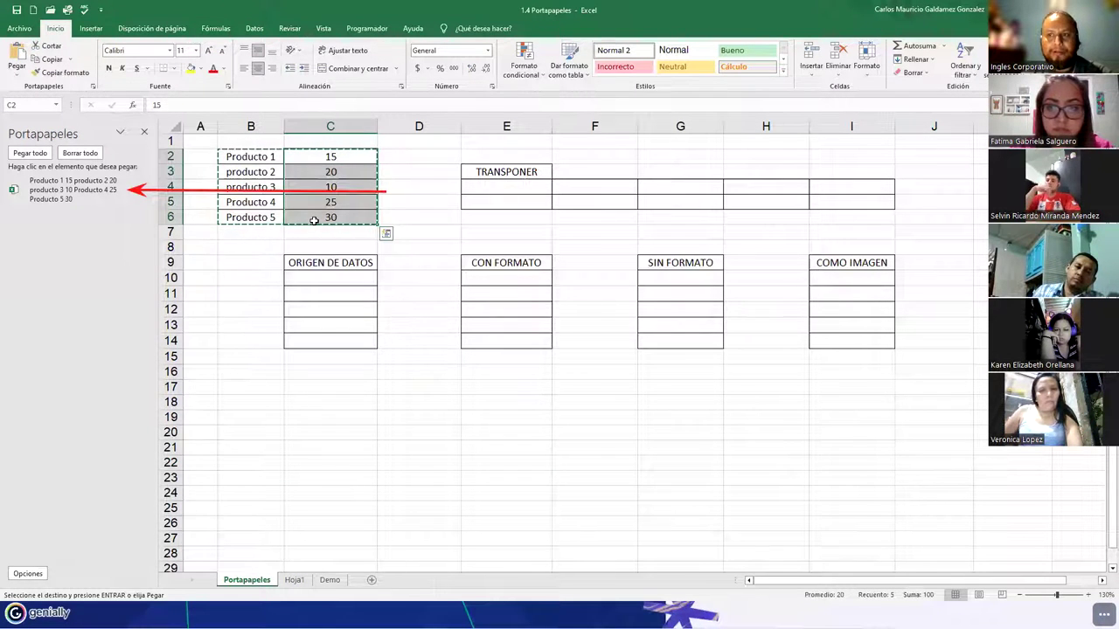
pyautogui.hotkey('ctrl', 'c')
# Return to the Demo sheet and set the Office Clipboard to be shown automatically
pyautogui.click(330, 580)
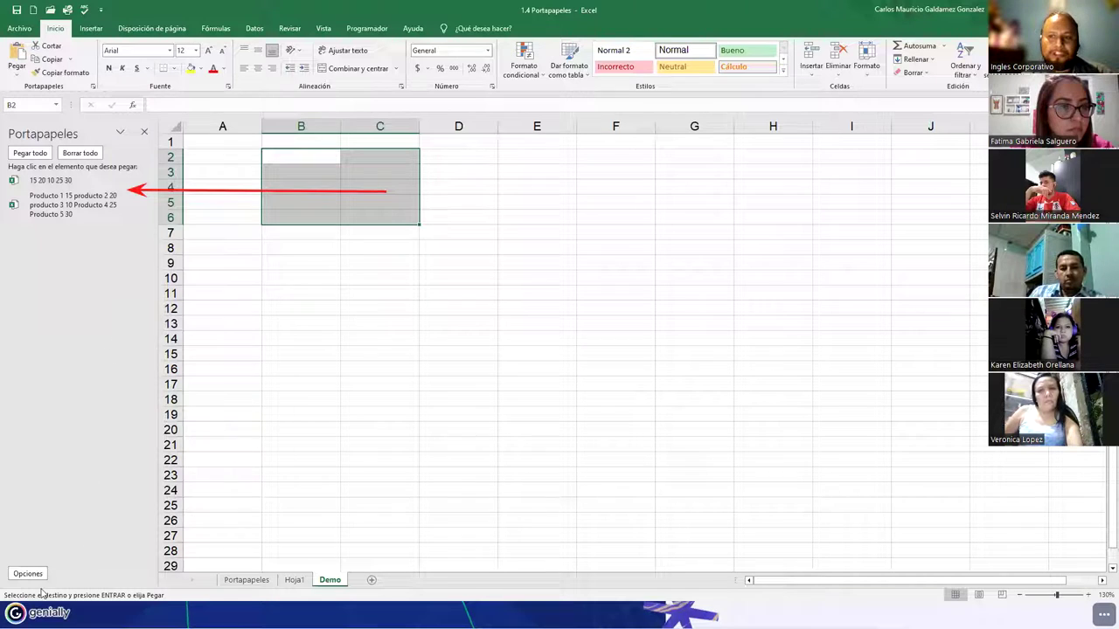
pyautogui.click(16, 575)
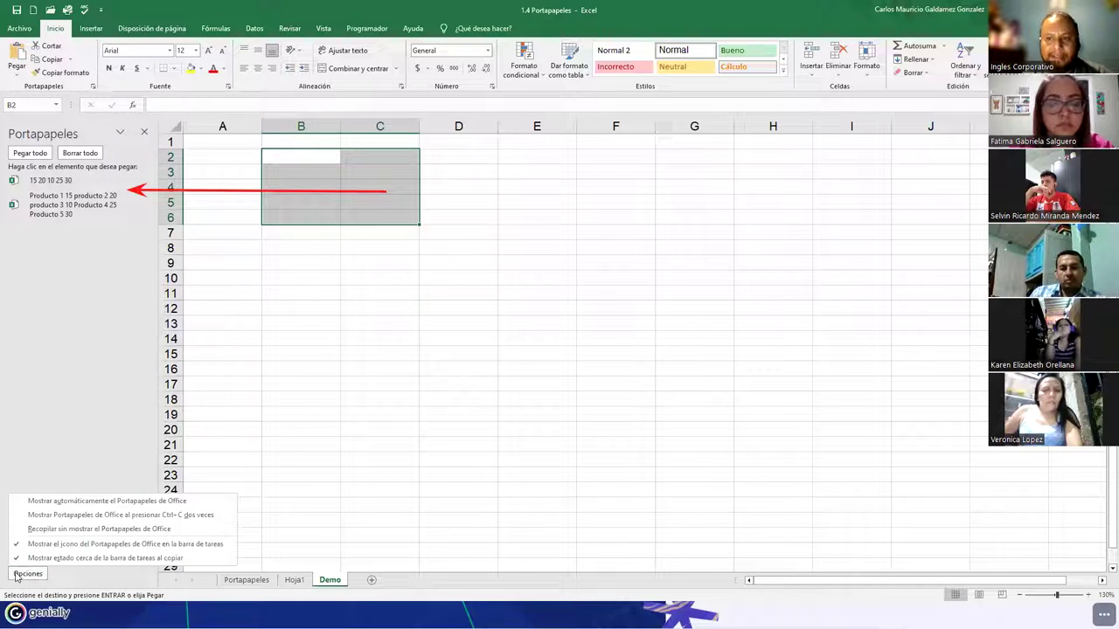
pyautogui.click(87, 502)
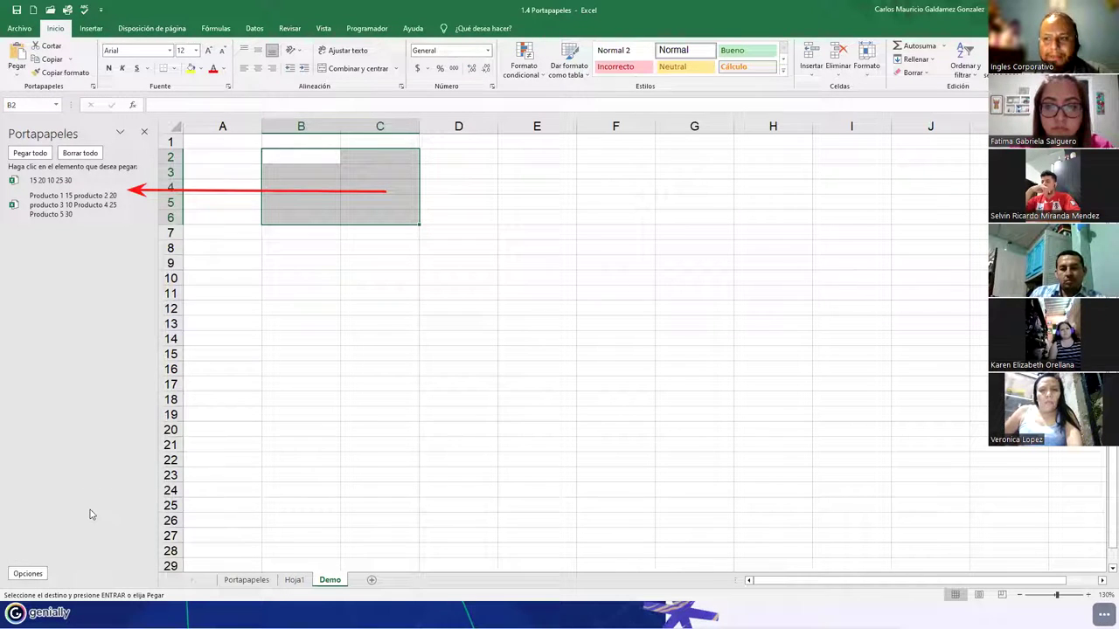
# Copy the ORIGEN DE DATOS and CON FORMATO headings of the Portapapeles sheet one after the other as separate clipboard items
pyautogui.click(246, 580)
pyautogui.click(316, 262)
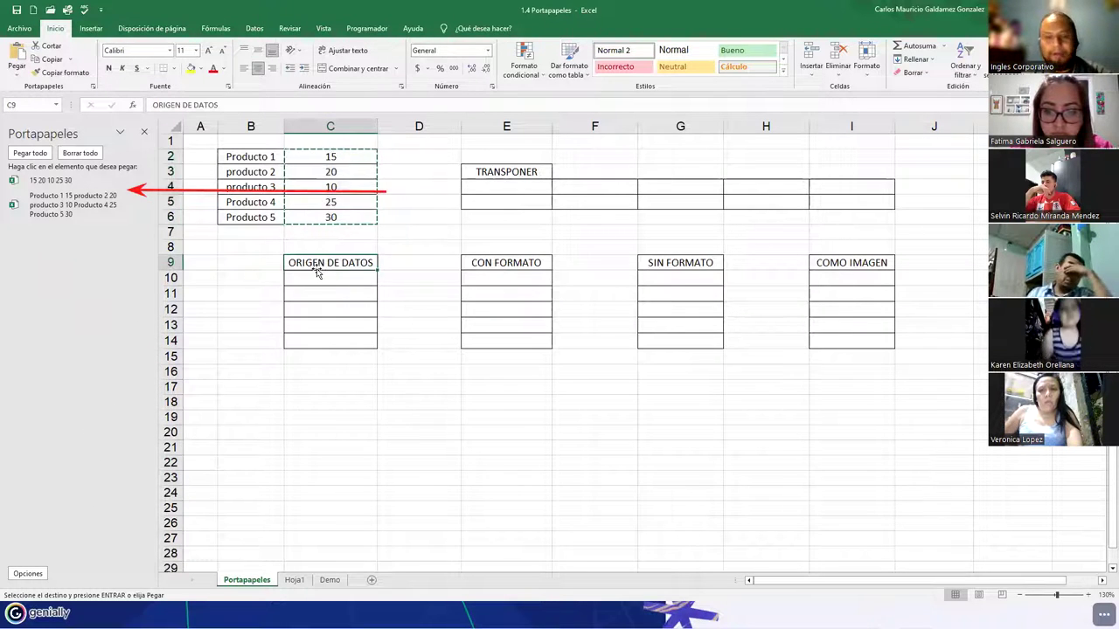
pyautogui.hotkey('ctrl', 'c')
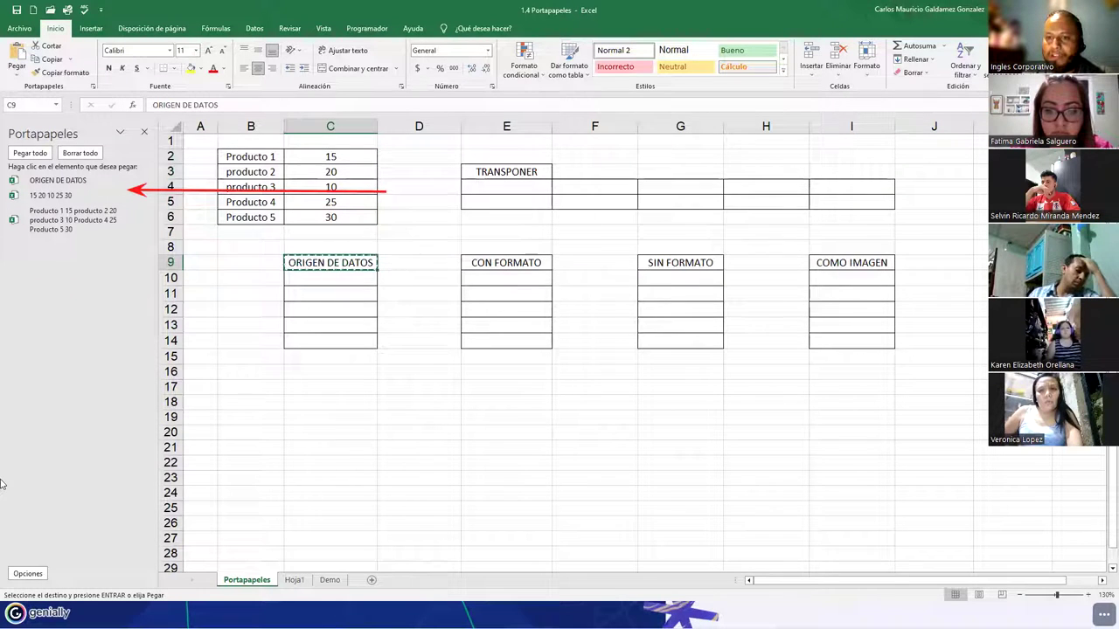
pyautogui.click(48, 404)
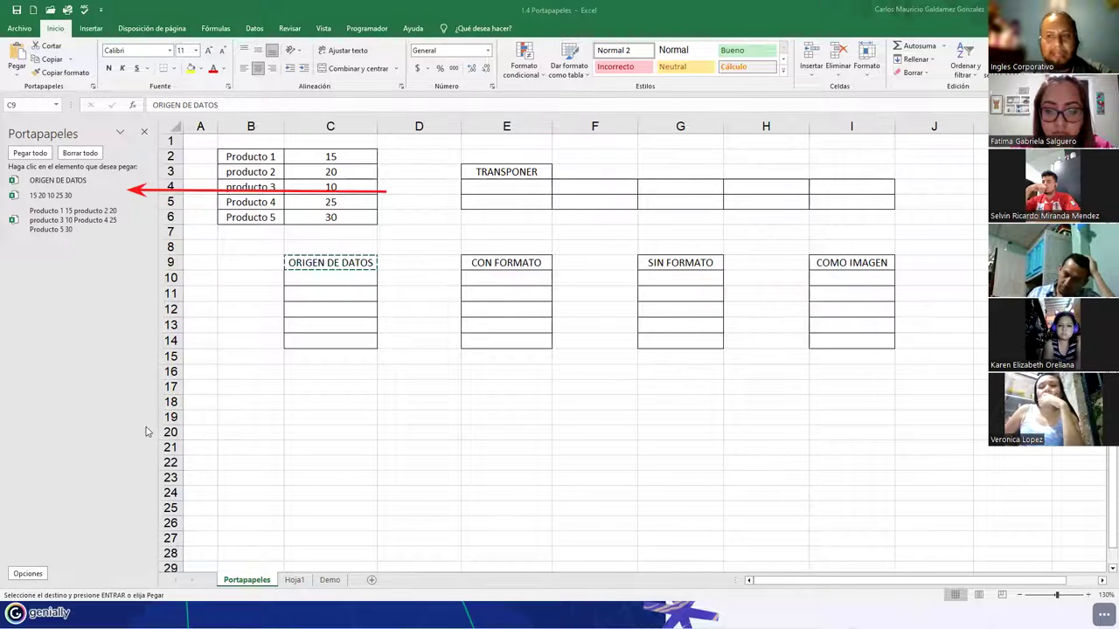
pyautogui.press('Escape')
pyautogui.click(468, 262)
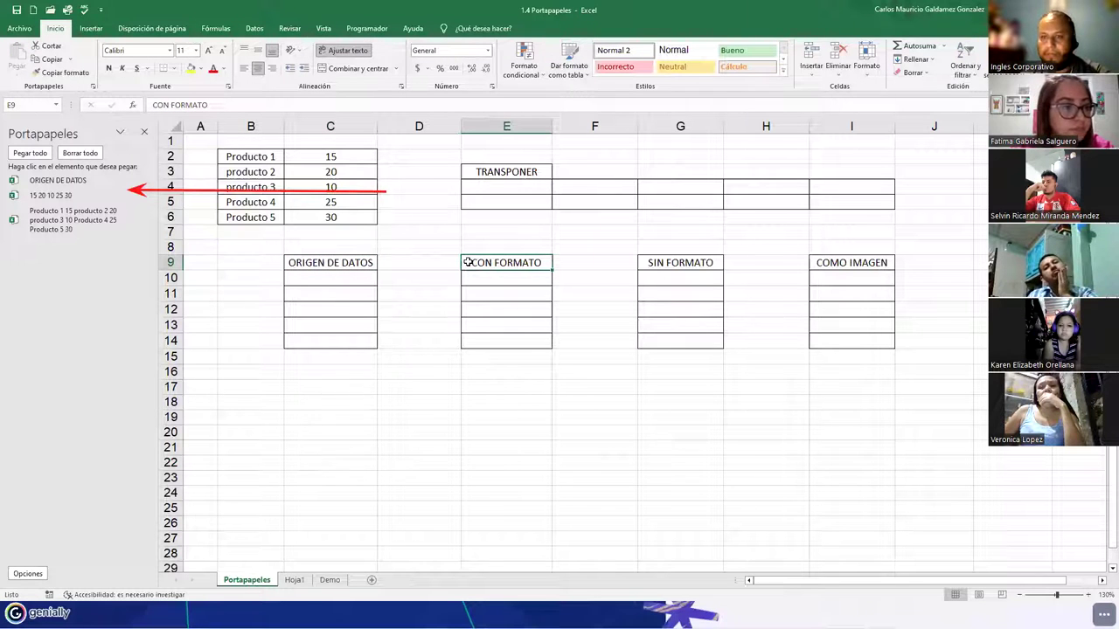
pyautogui.hotkey('ctrl', 'c')
pyautogui.press('Escape')
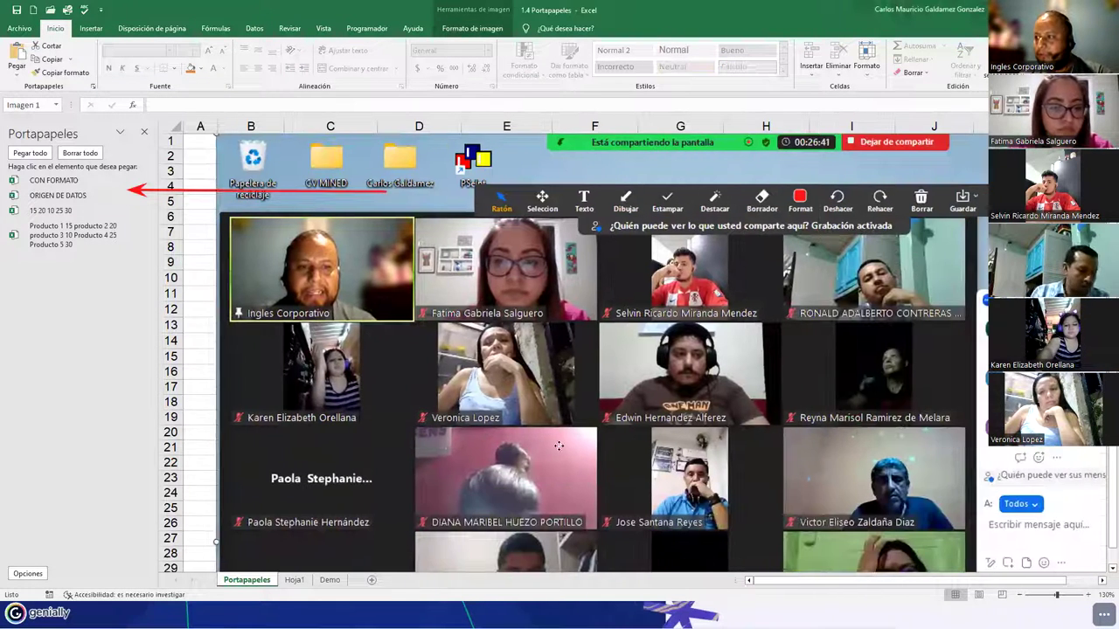
# Reposition the pasted screen capture and crop it so it starts at the "Portapapeles 4 de 24" notification
pyautogui.moveTo(559, 447); pyautogui.dragTo(525, 446)
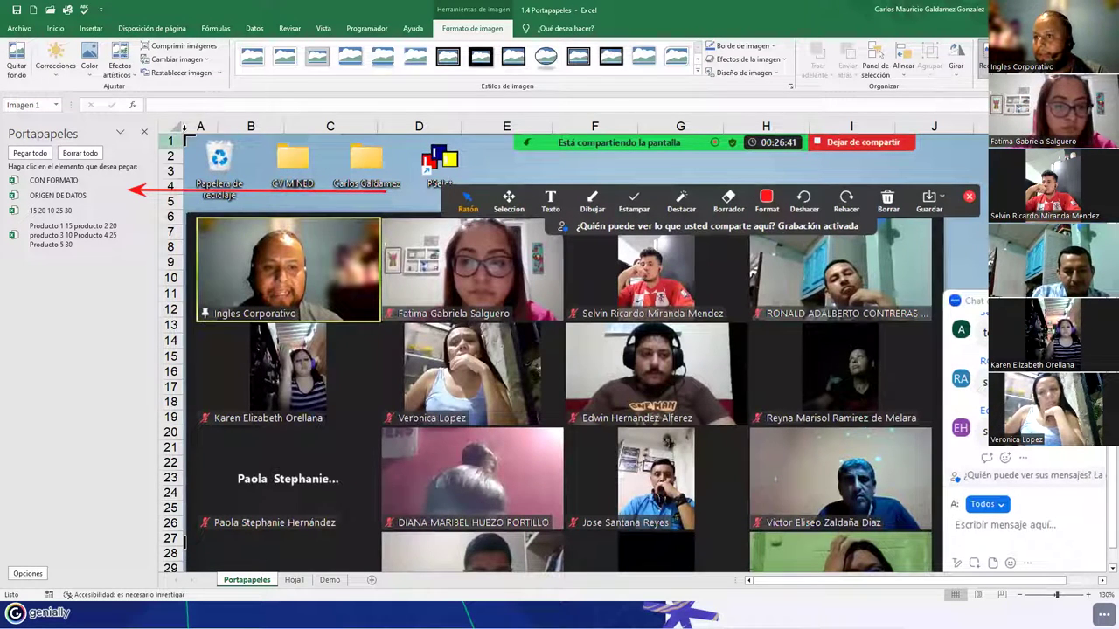
pyautogui.moveTo(189, 138); pyautogui.dragTo(843, 114)
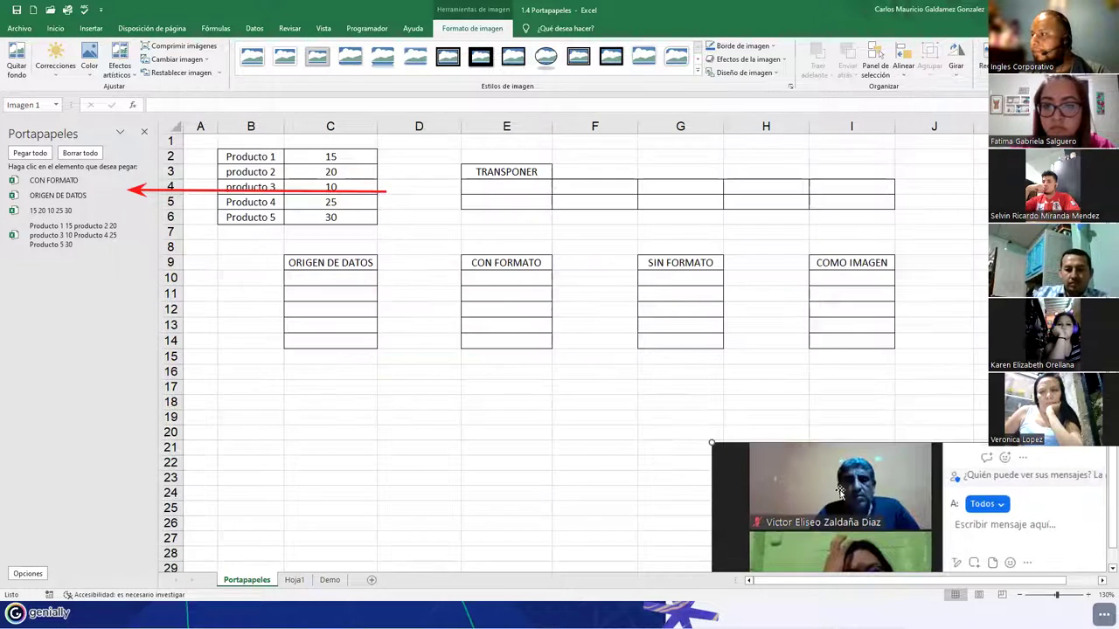
pyautogui.hotkey('ctrl', 'v')
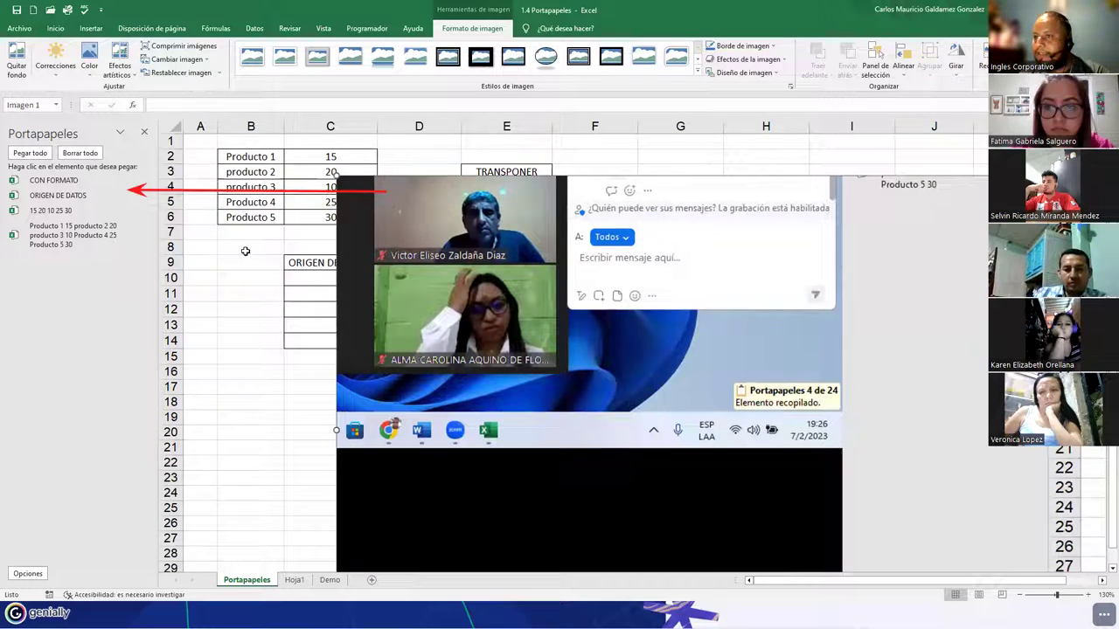
pyautogui.moveTo(663, 345); pyautogui.dragTo(536, 331)
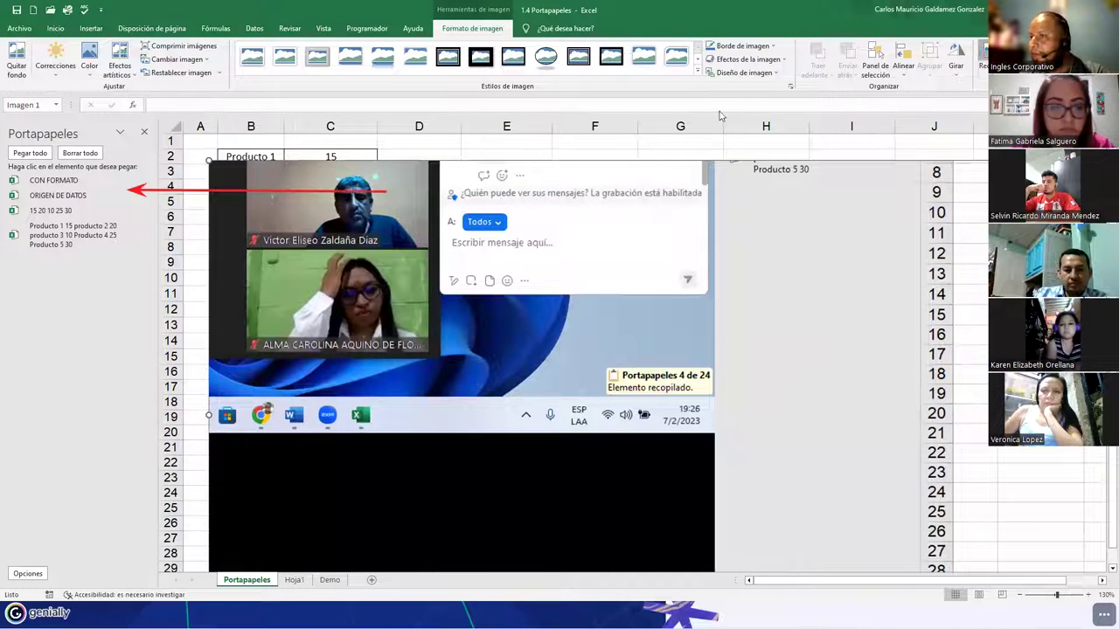
pyautogui.moveTo(210, 161); pyautogui.dragTo(606, 364)
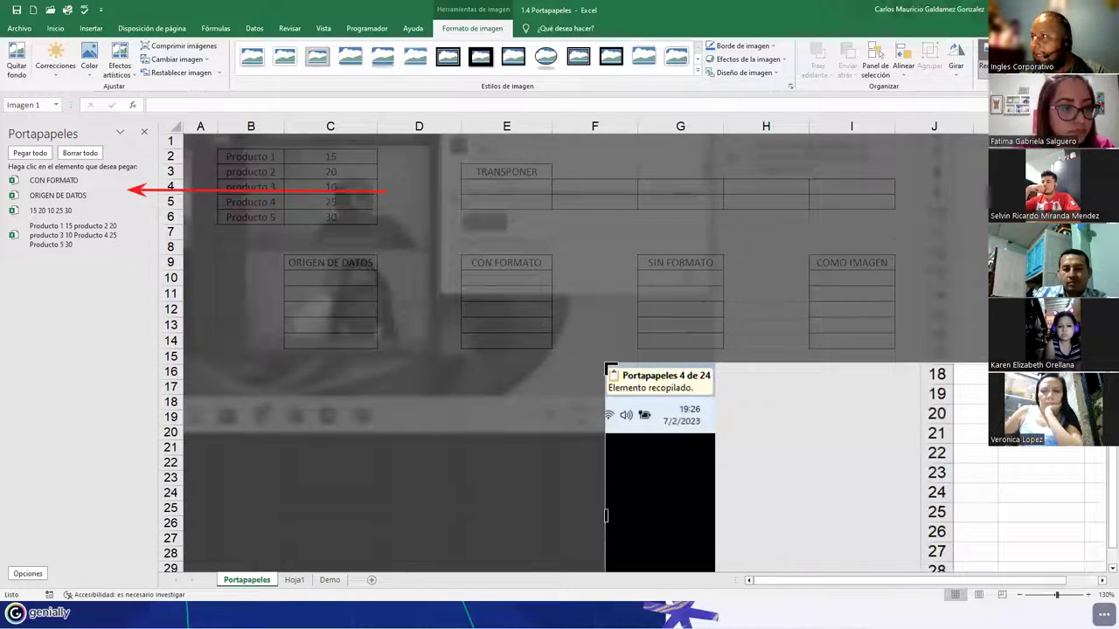
pyautogui.press('Escape')
pyautogui.click(455, 352)
# Move the cropped screen capture below the product table and delete it from the sheet
pyautogui.moveTo(647, 447); pyautogui.dragTo(393, 291)
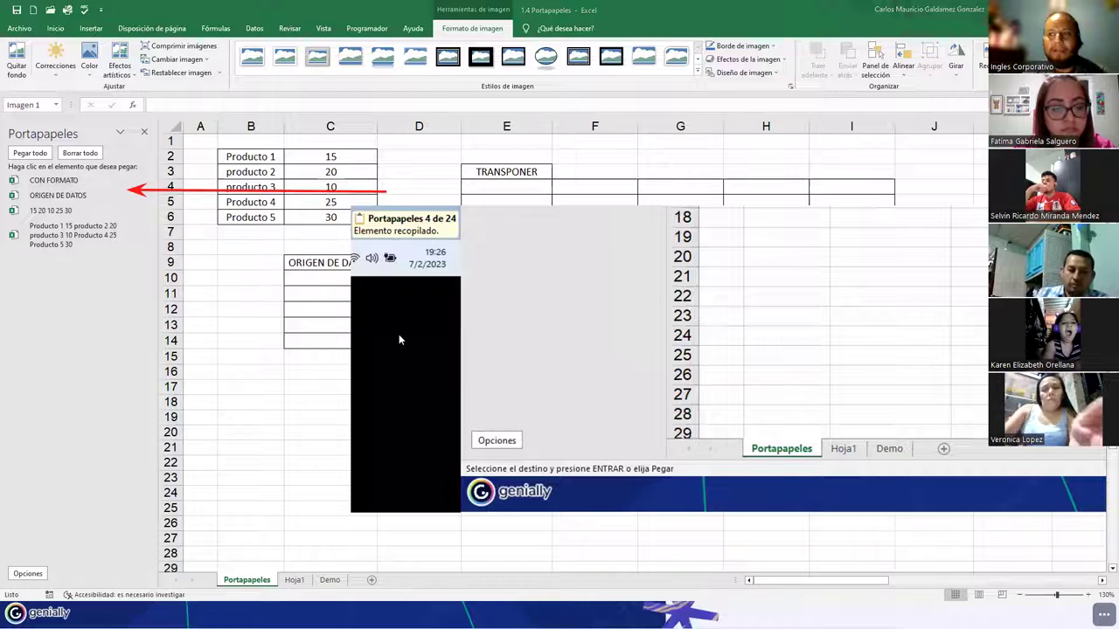
pyautogui.click(496, 396)
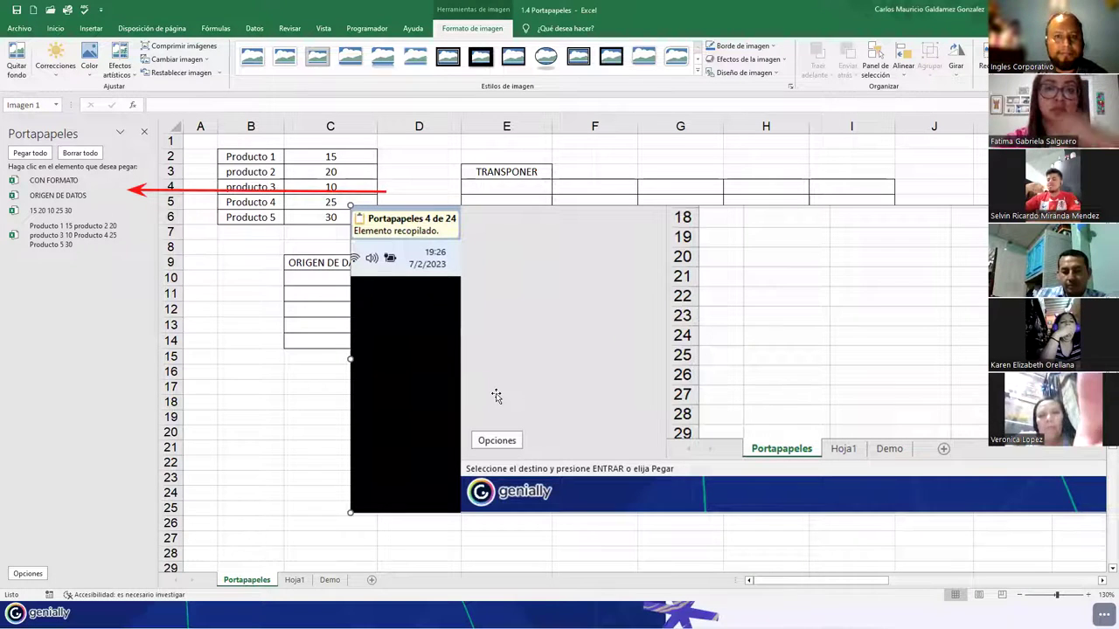
pyautogui.moveTo(515, 389); pyautogui.dragTo(411, 427)
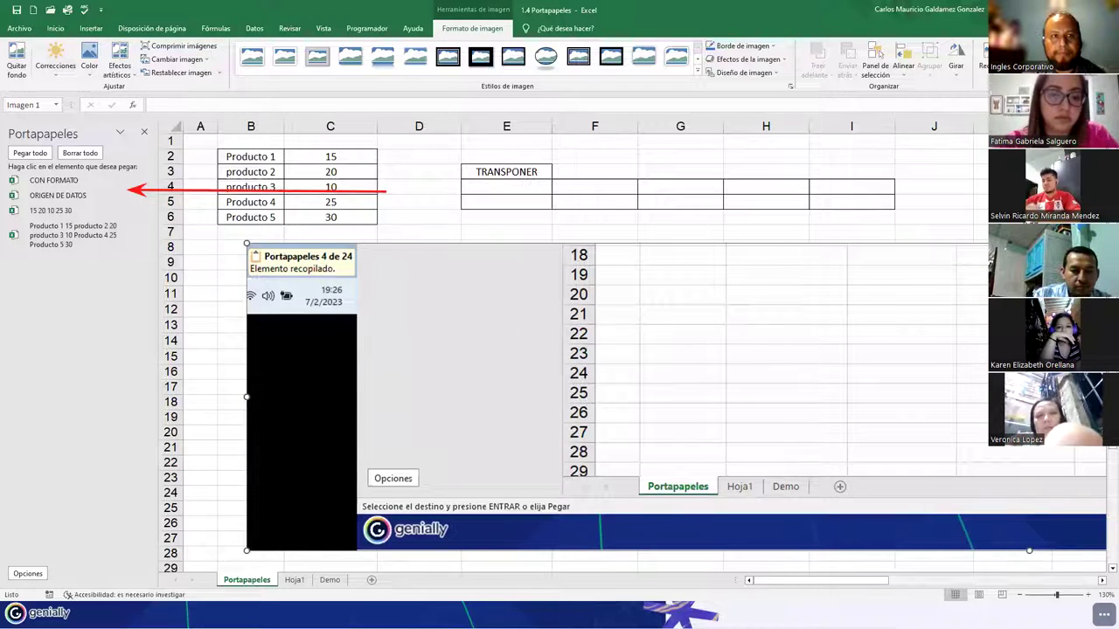
pyautogui.click(464, 416)
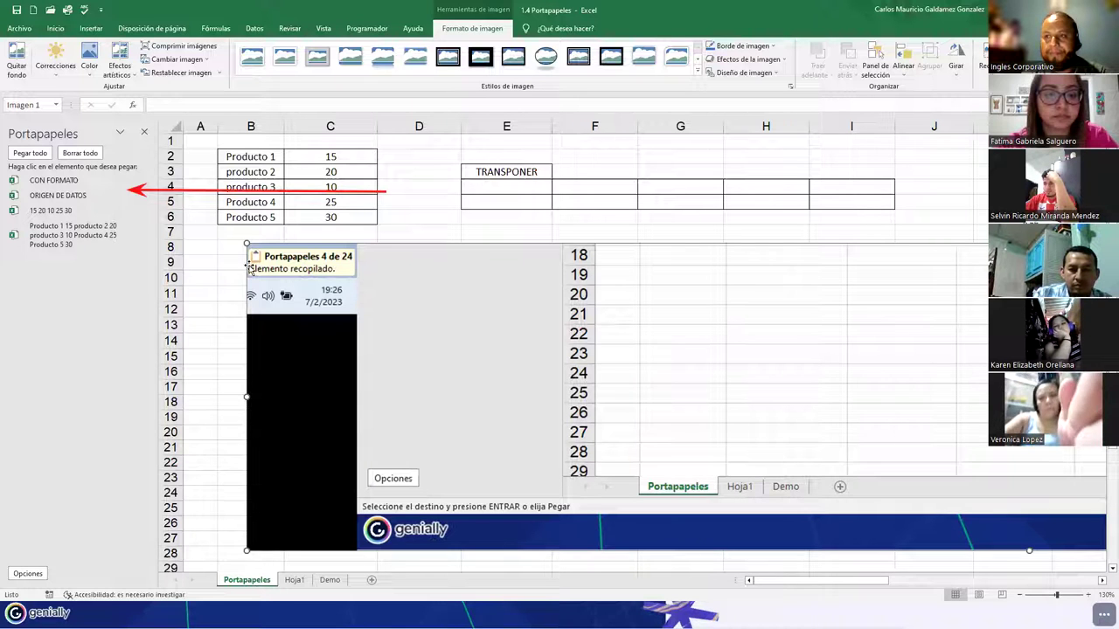
pyautogui.press('Delete')
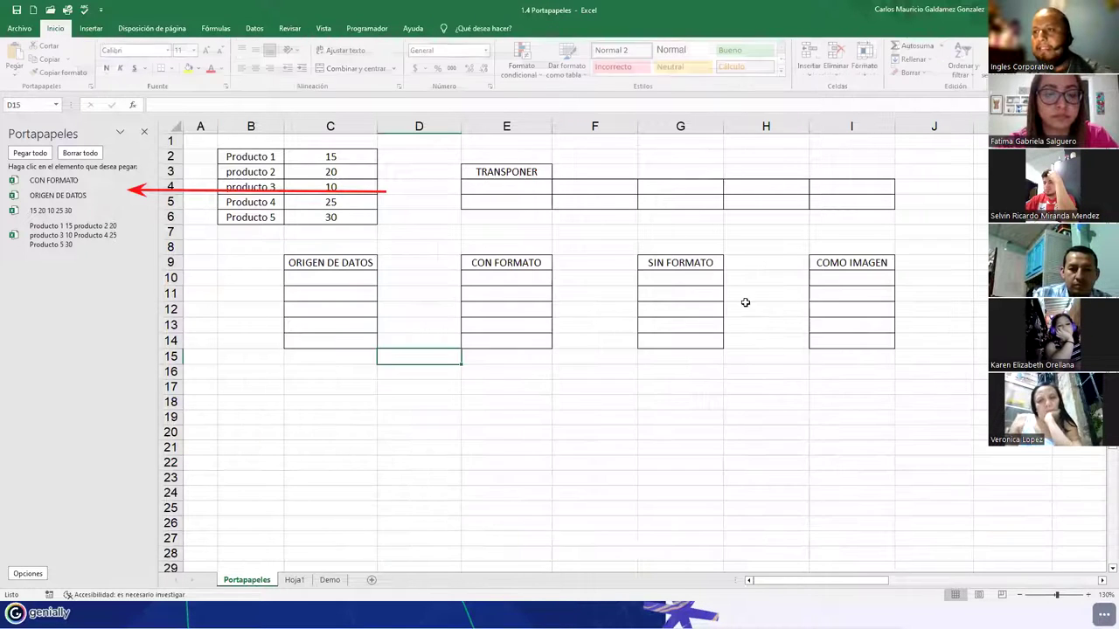
# Paste the product table item from the Office Clipboard at cell B2 of the Demo sheet, and select cell B9
pyautogui.click(330, 581)
pyautogui.click(334, 248)
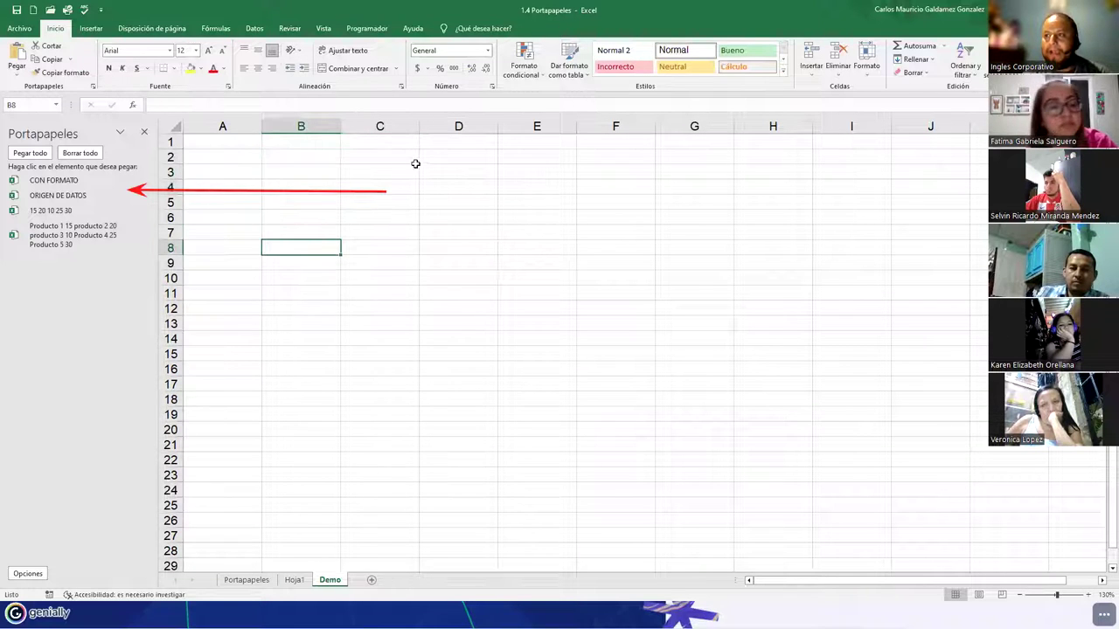
pyautogui.click(296, 156)
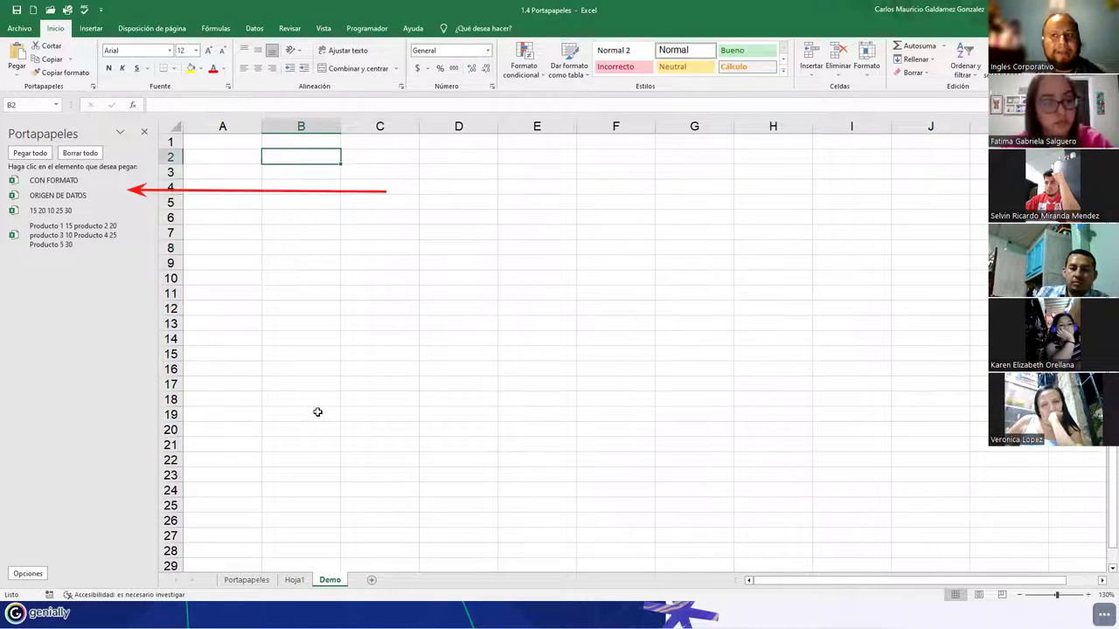
pyautogui.click(40, 244)
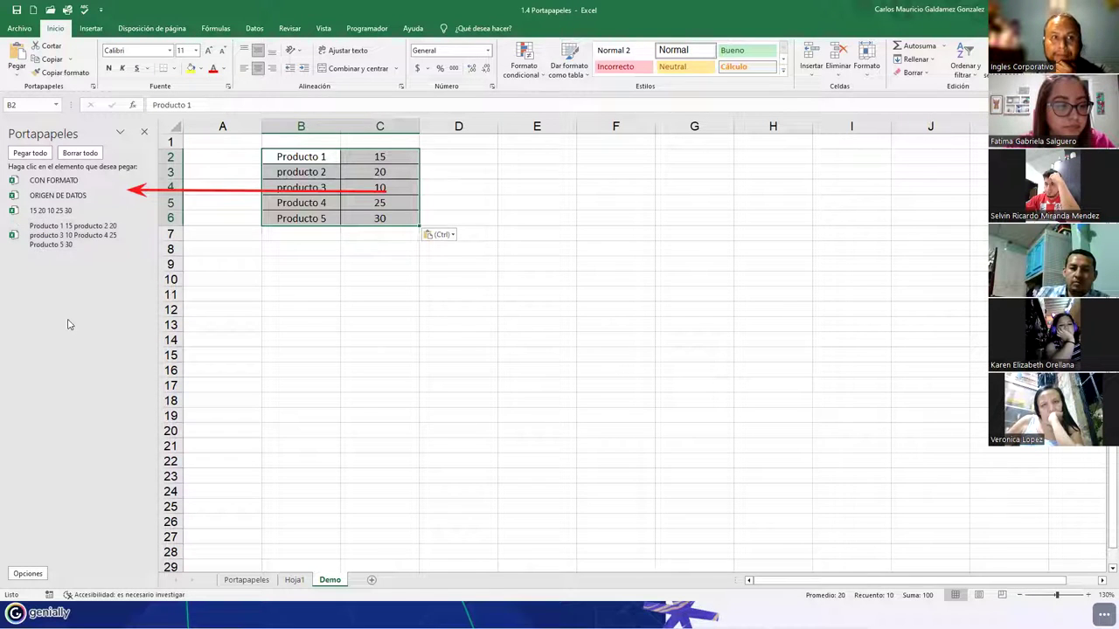
pyautogui.click(291, 265)
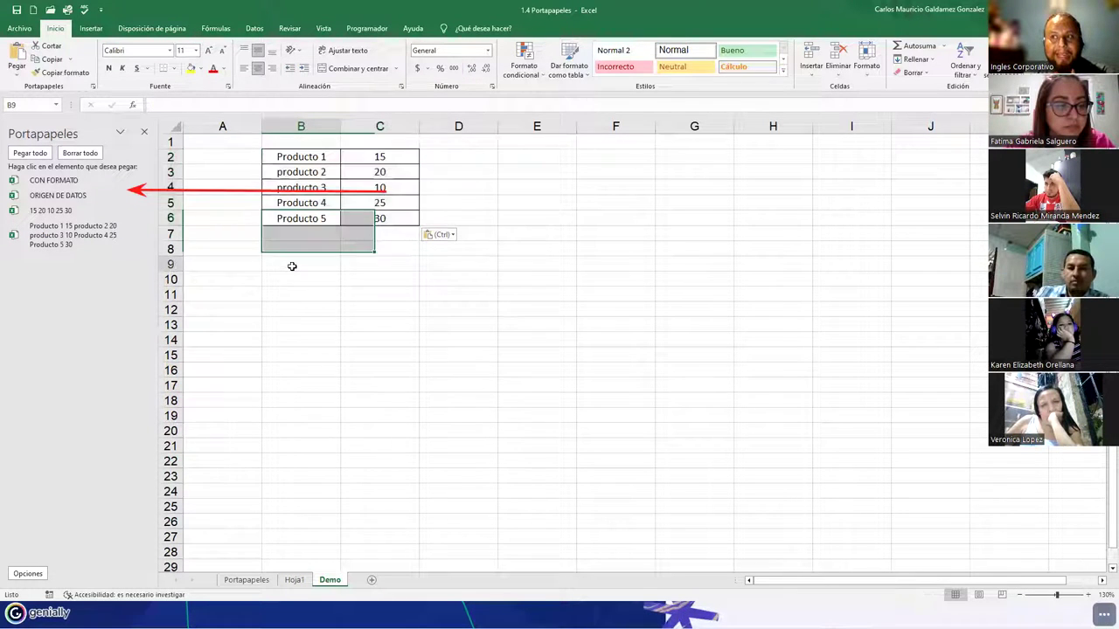
# Try pasting the quantities item at cell B9, and undo both the quantities and the product table pastes
pyautogui.click(50, 212)
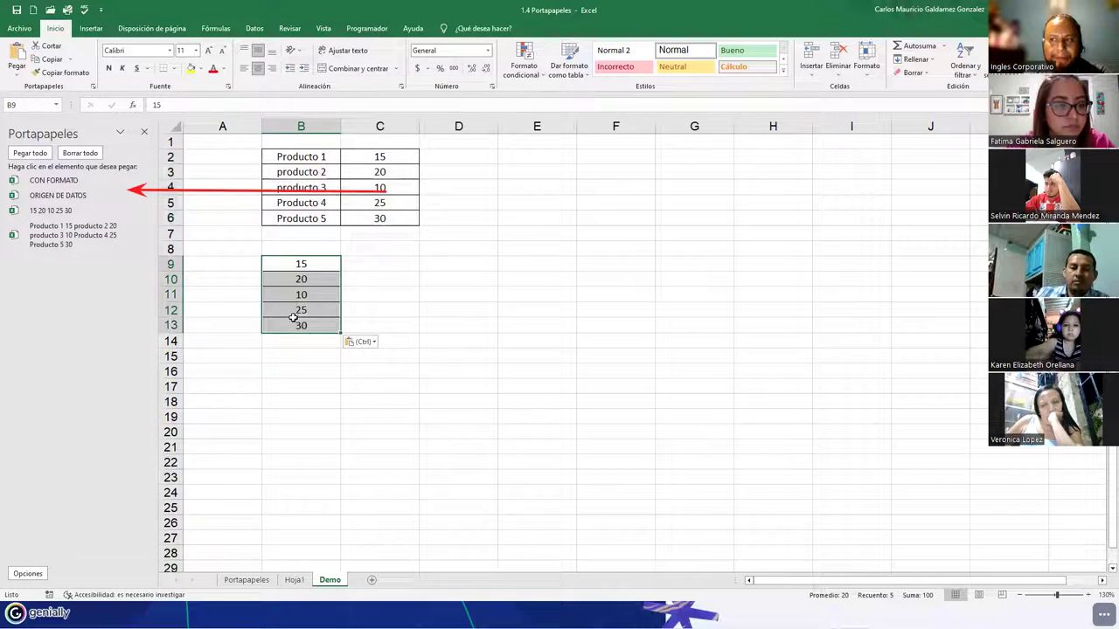
pyautogui.click(366, 297)
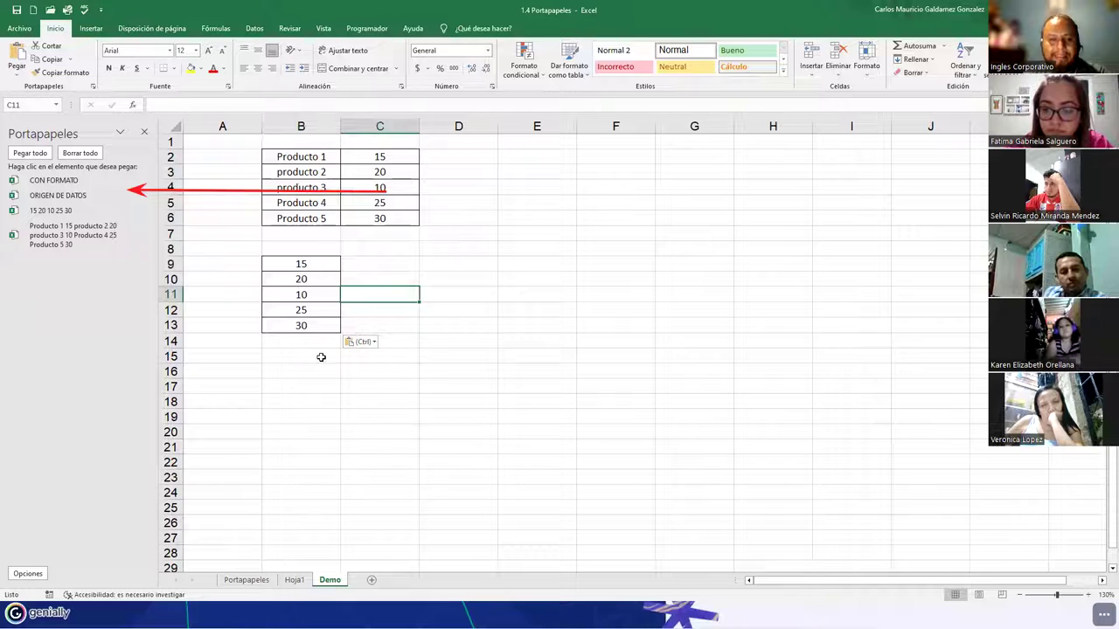
pyautogui.hotkey('ctrl', 'z')
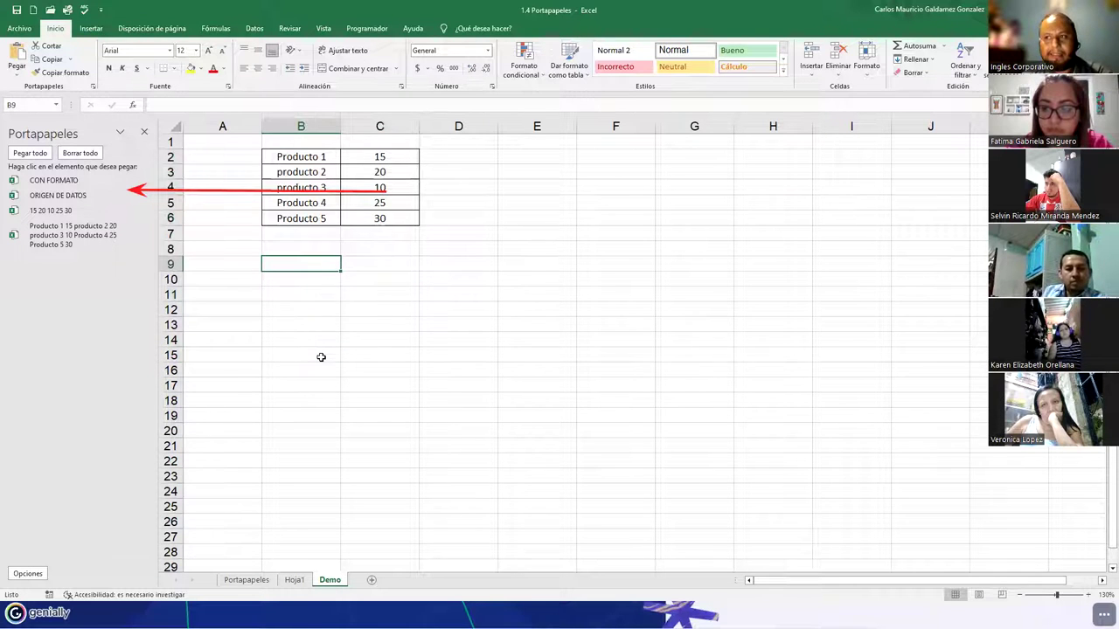
pyautogui.hotkey('ctrl', 'z')
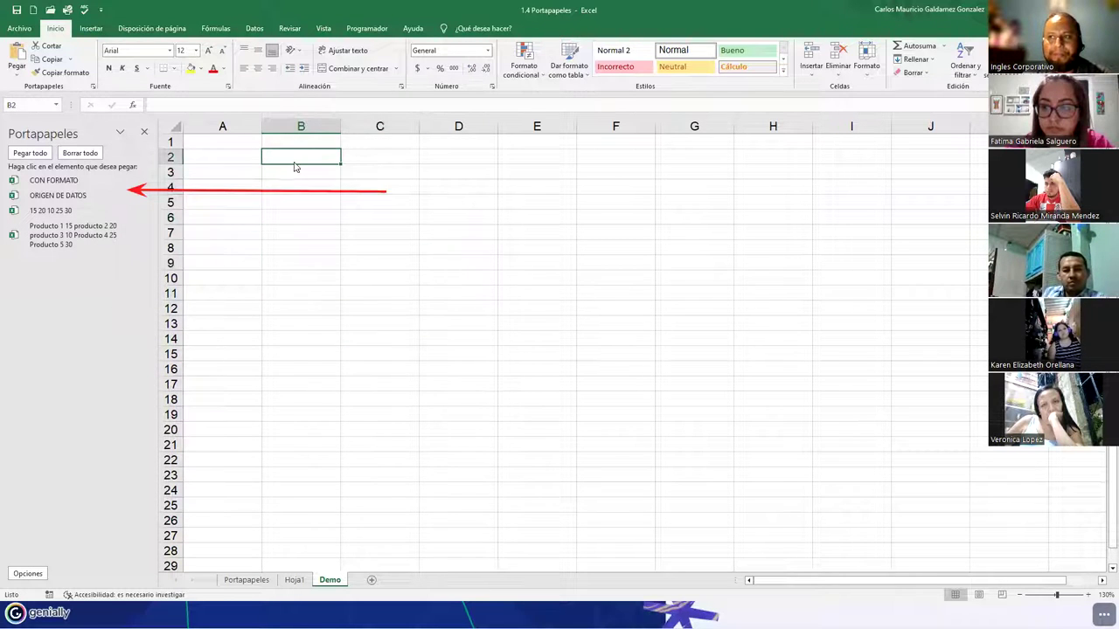
# Paste the product table item at B2, try it with the destination formatting, and undo that
pyautogui.click(142, 234)
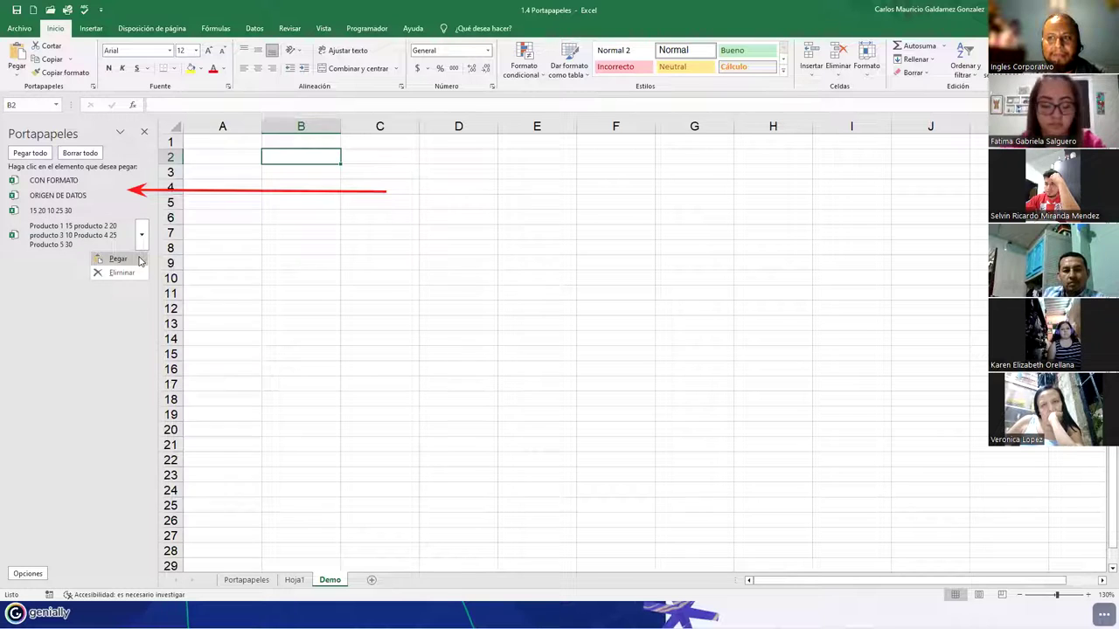
pyautogui.click(139, 259)
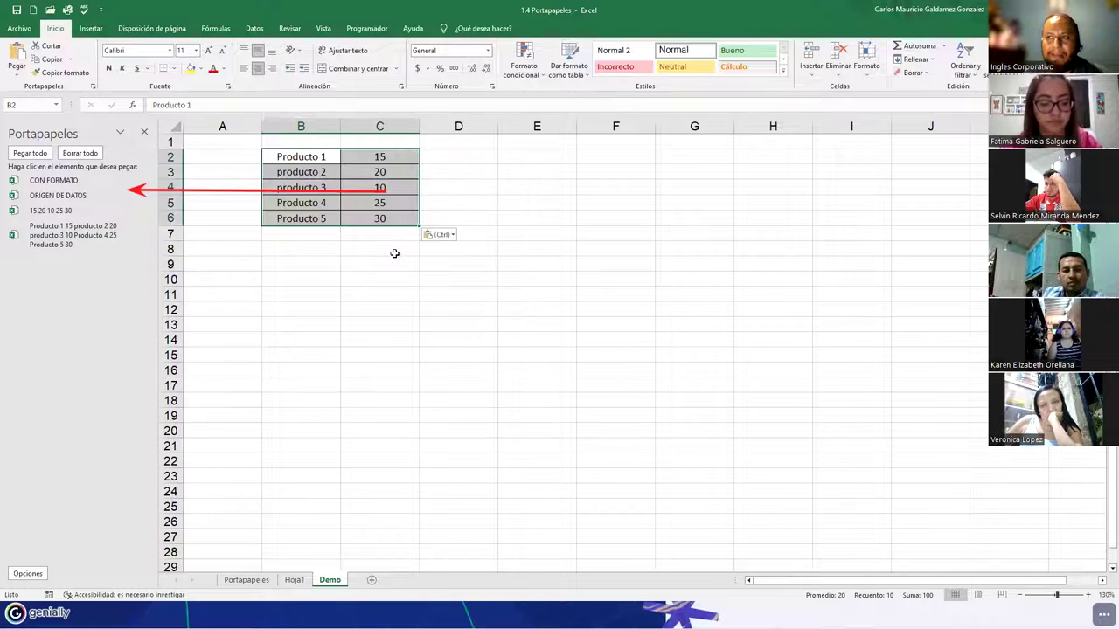
pyautogui.click(454, 236)
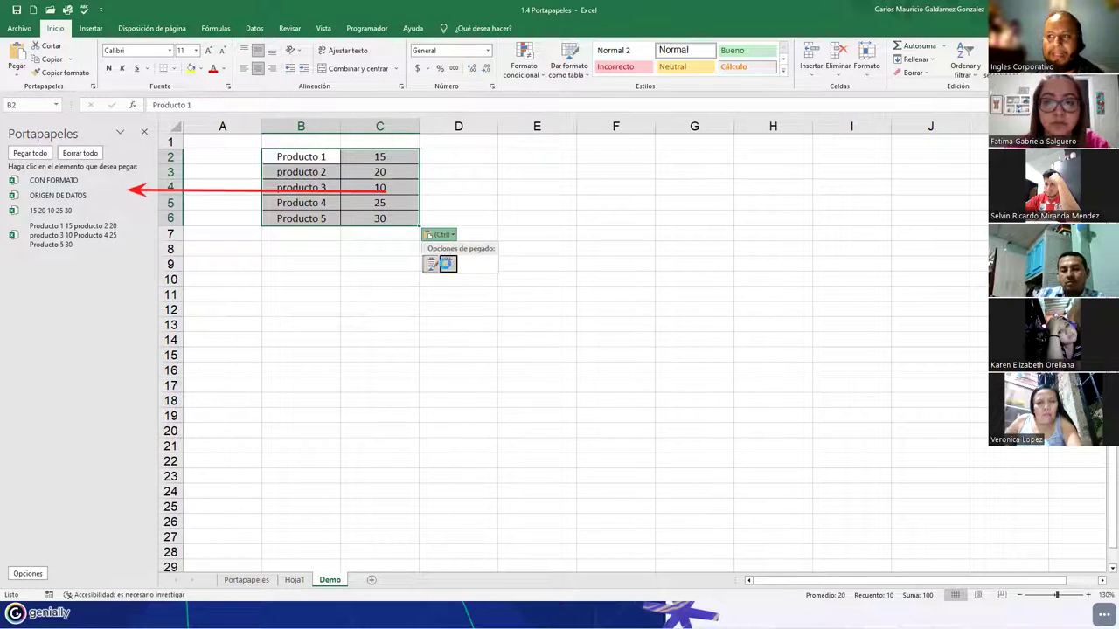
pyautogui.click(447, 264)
pyautogui.click(391, 267)
pyautogui.moveTo(303, 157); pyautogui.dragTo(382, 213)
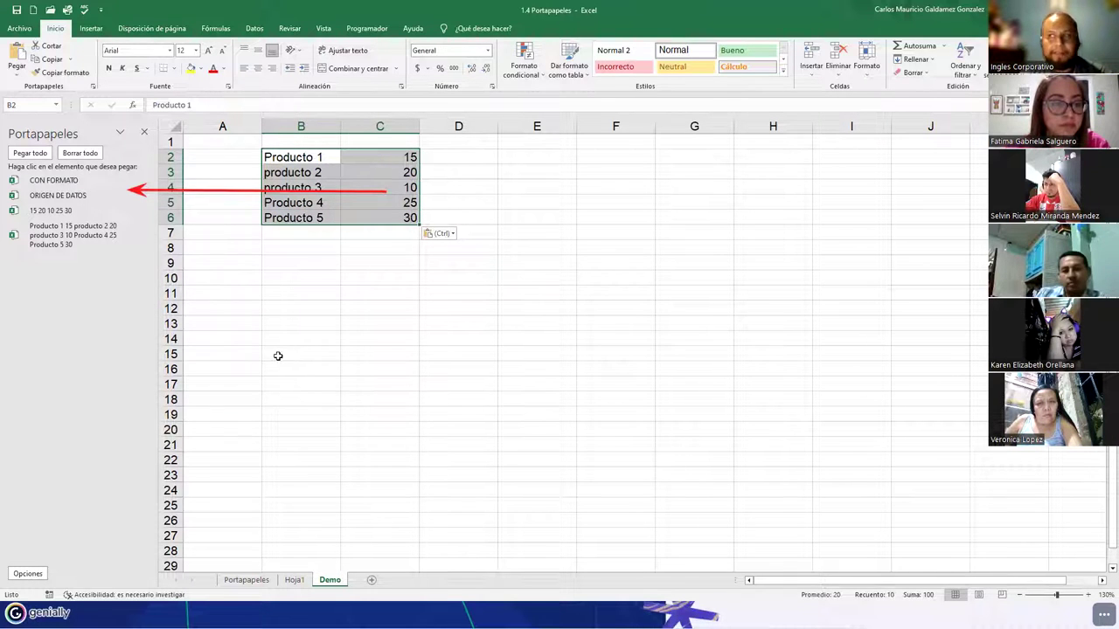
pyautogui.hotkey('ctrl', 'z')
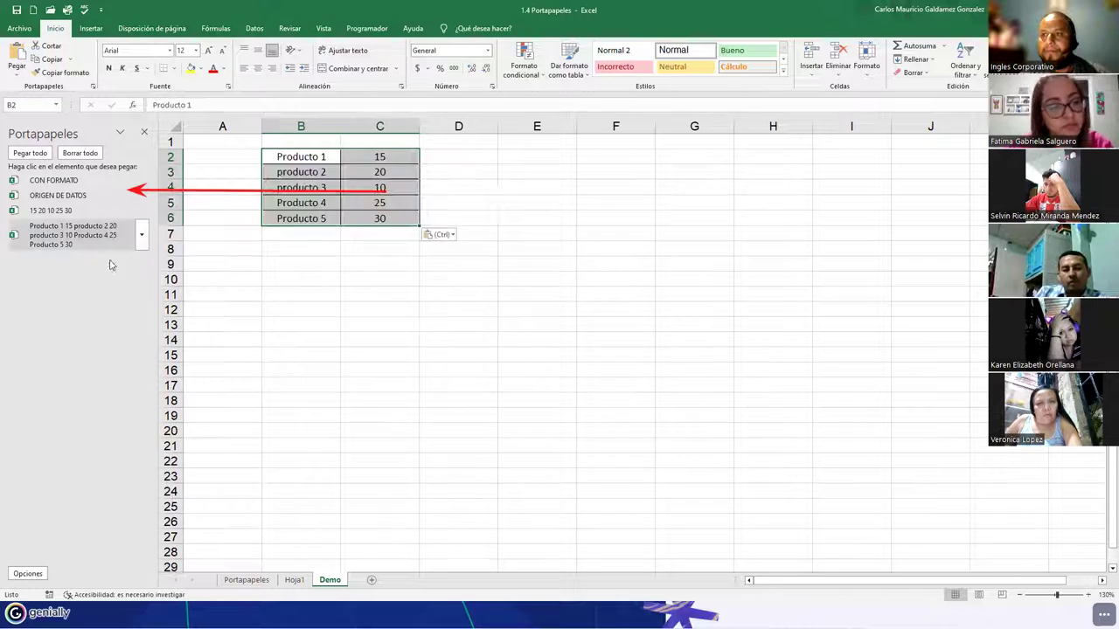
# Paste the product table item at B2 with its original formatting and the quantities item at B9
pyautogui.click(75, 234)
pyautogui.click(342, 311)
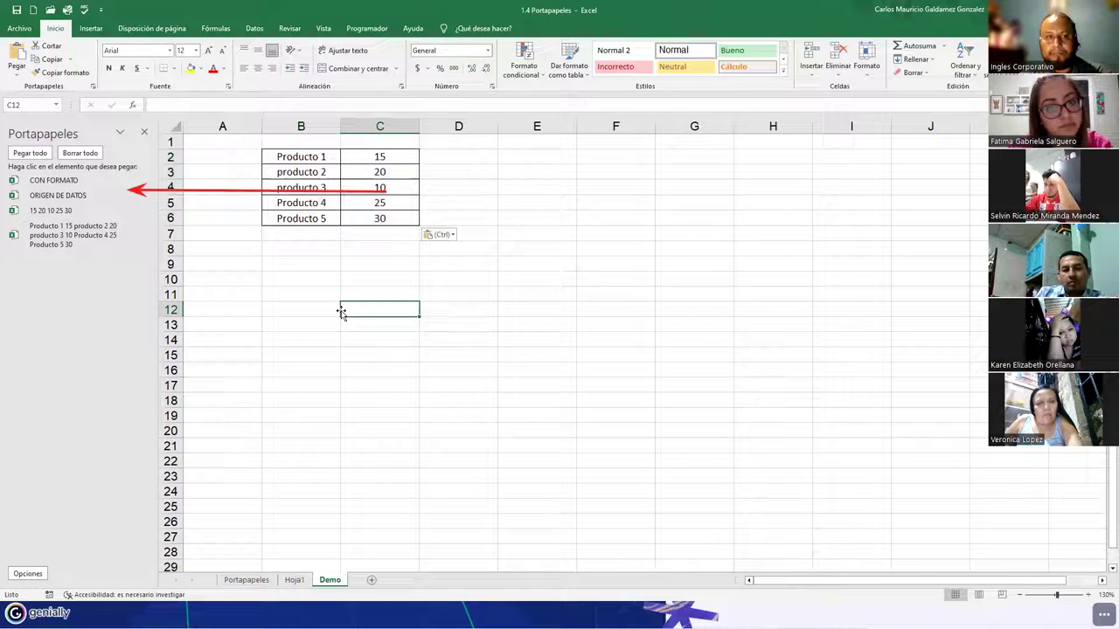
pyautogui.click(297, 262)
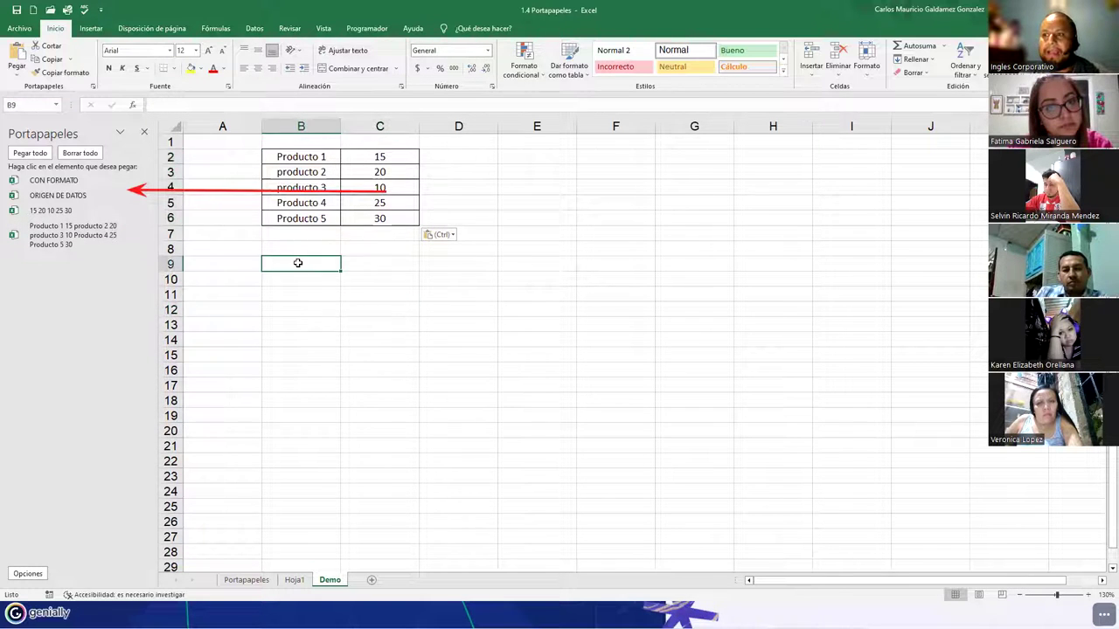
pyautogui.click(51, 212)
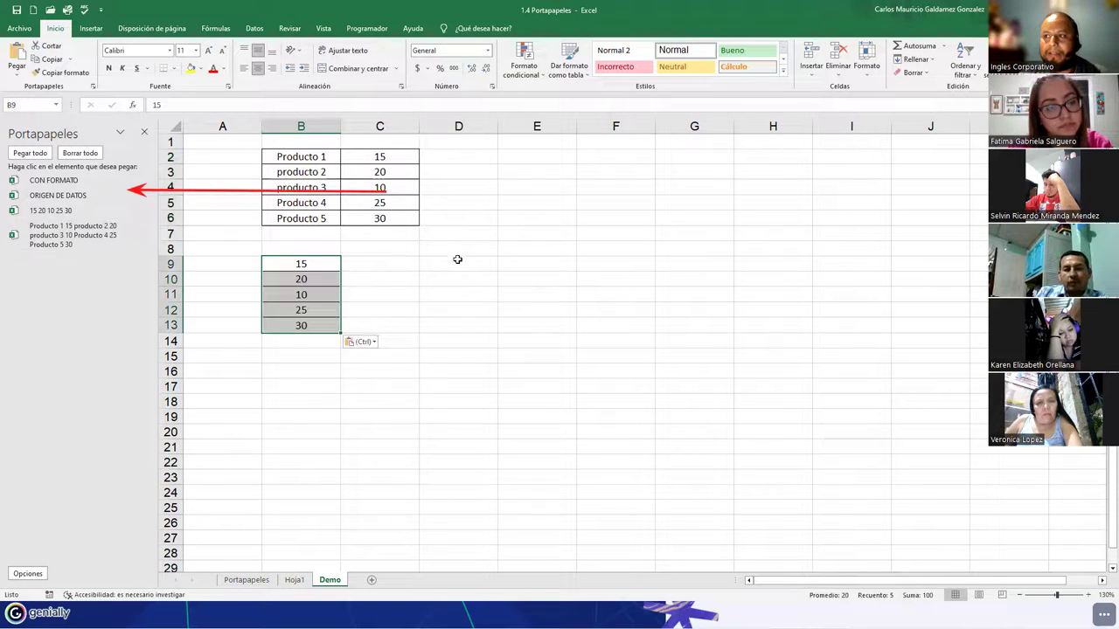
# Paste ORIGEN DE DATOS at D9 and CON FORMATO at F9, fitting columns D and F to their text
pyautogui.click(457, 260)
pyautogui.click(58, 195)
pyautogui.click(587, 259)
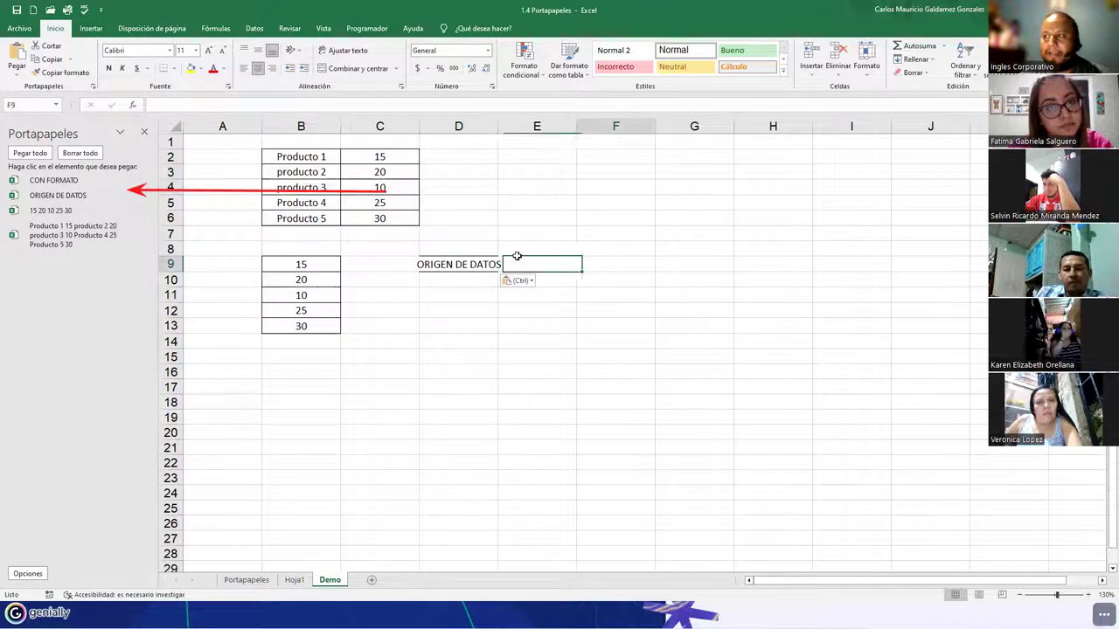
pyautogui.click(61, 182)
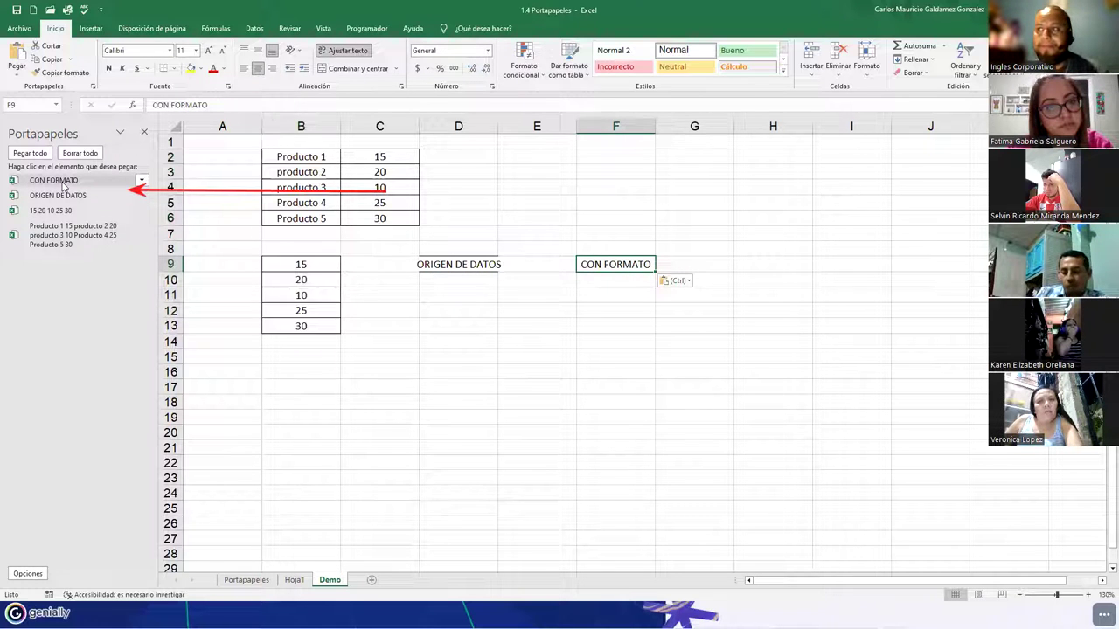
pyautogui.doubleClick(497, 126)
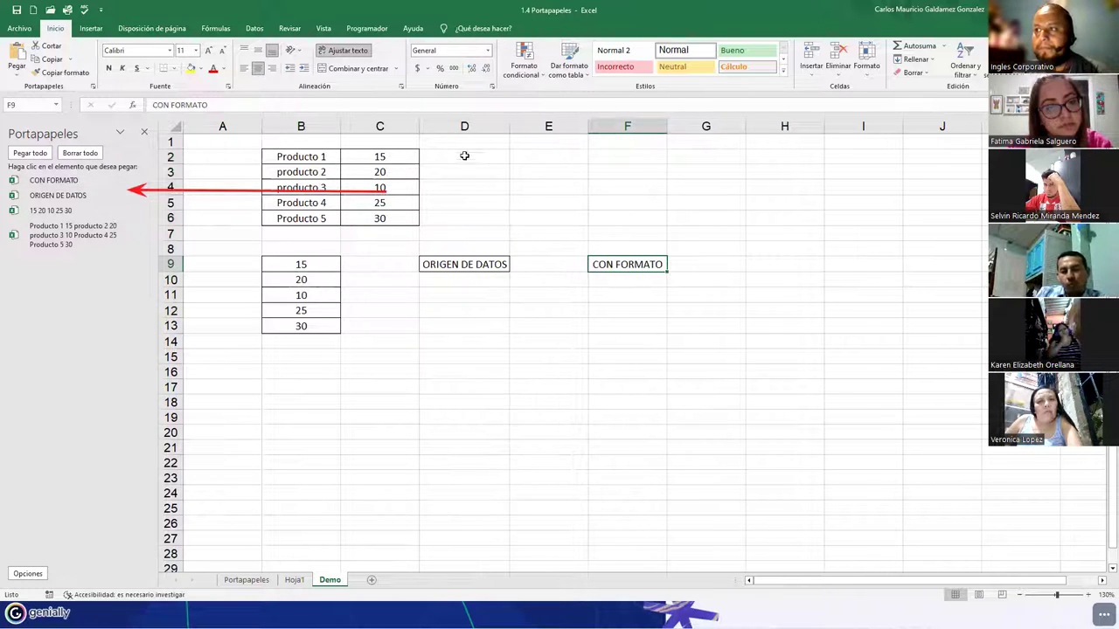
pyautogui.doubleClick(668, 127)
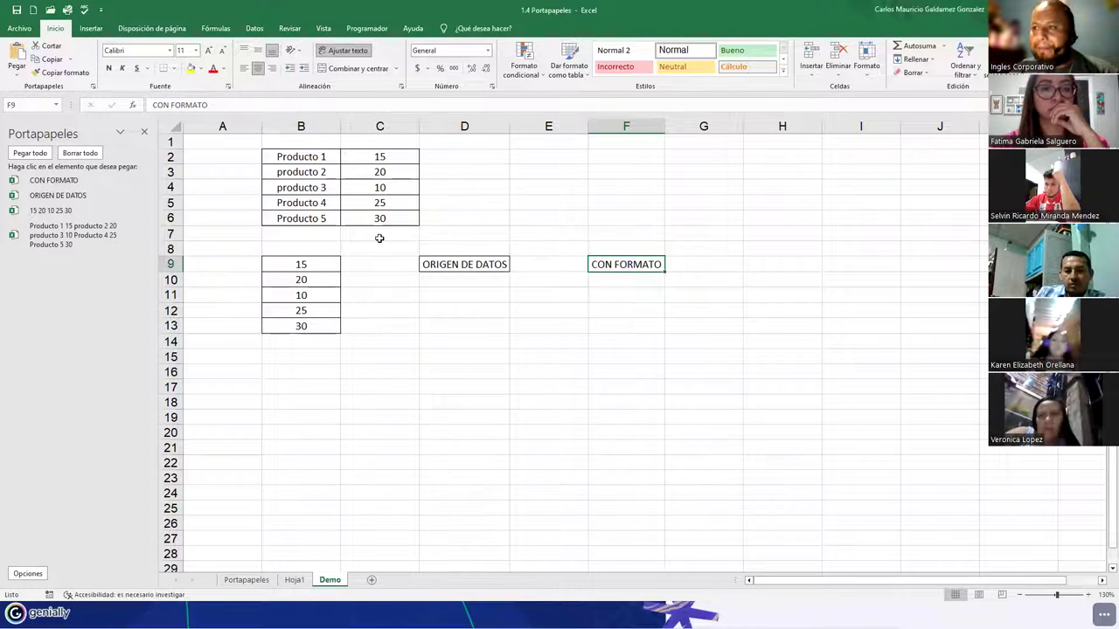
# Apply the 60% - Énfasis1 cell style to the product table in B2:C6
pyautogui.moveTo(287, 157); pyautogui.dragTo(352, 219)
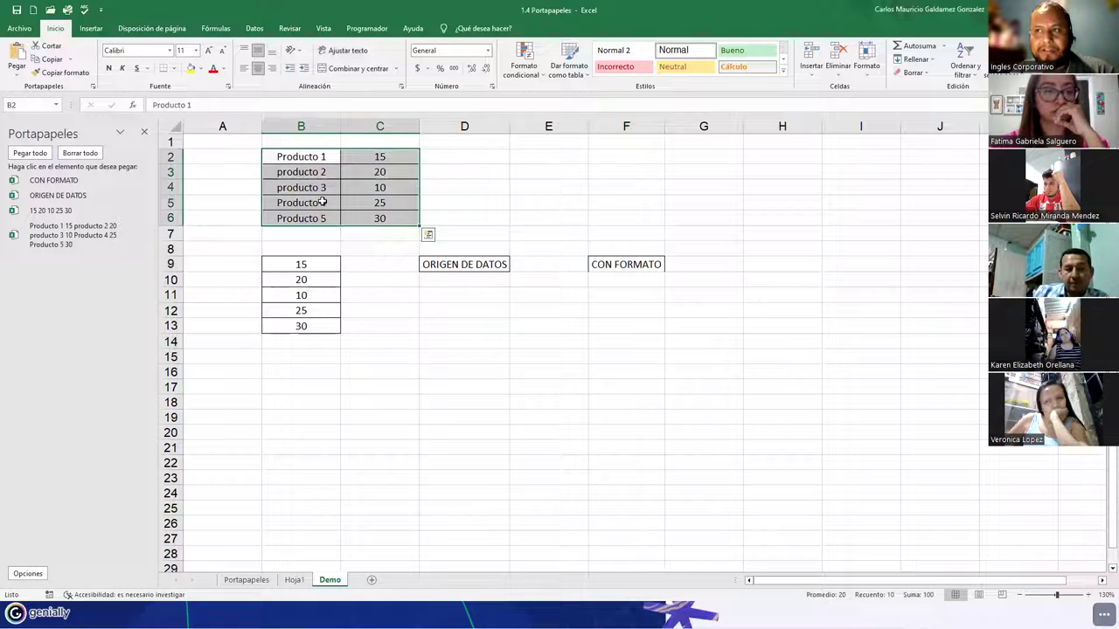
pyautogui.click(289, 171)
pyautogui.moveTo(288, 157); pyautogui.dragTo(375, 216)
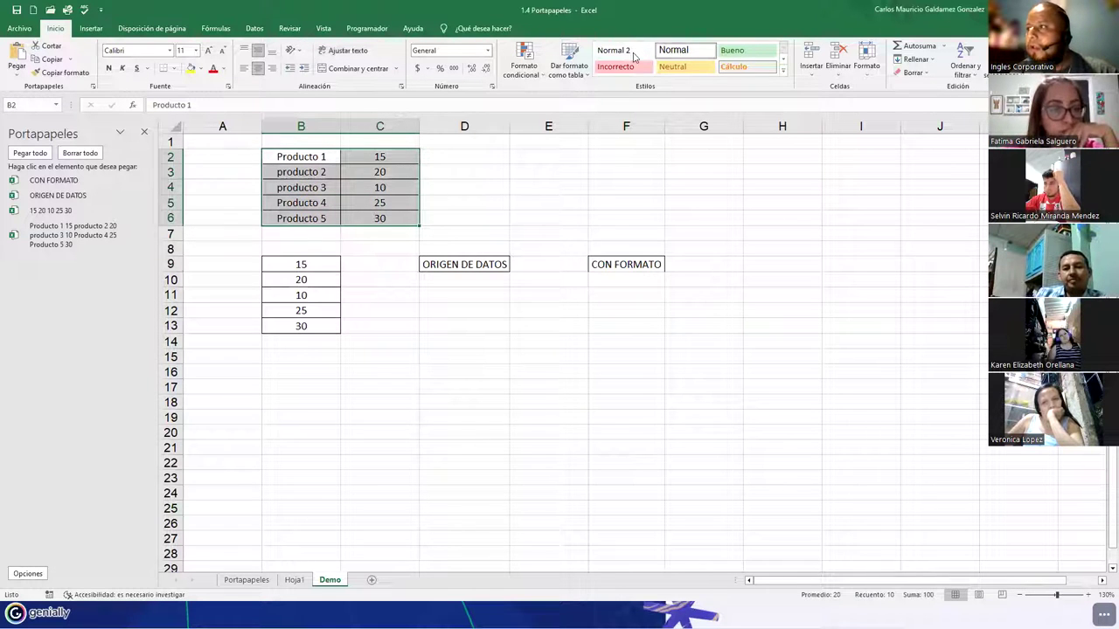
pyautogui.click(783, 70)
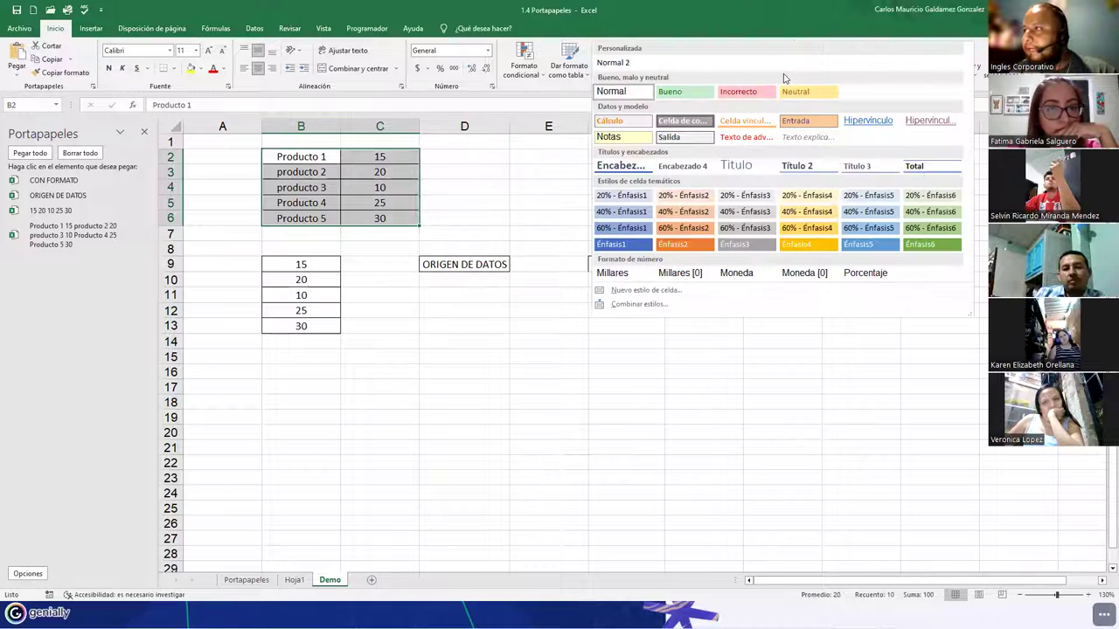
pyautogui.click(620, 227)
pyautogui.click(343, 185)
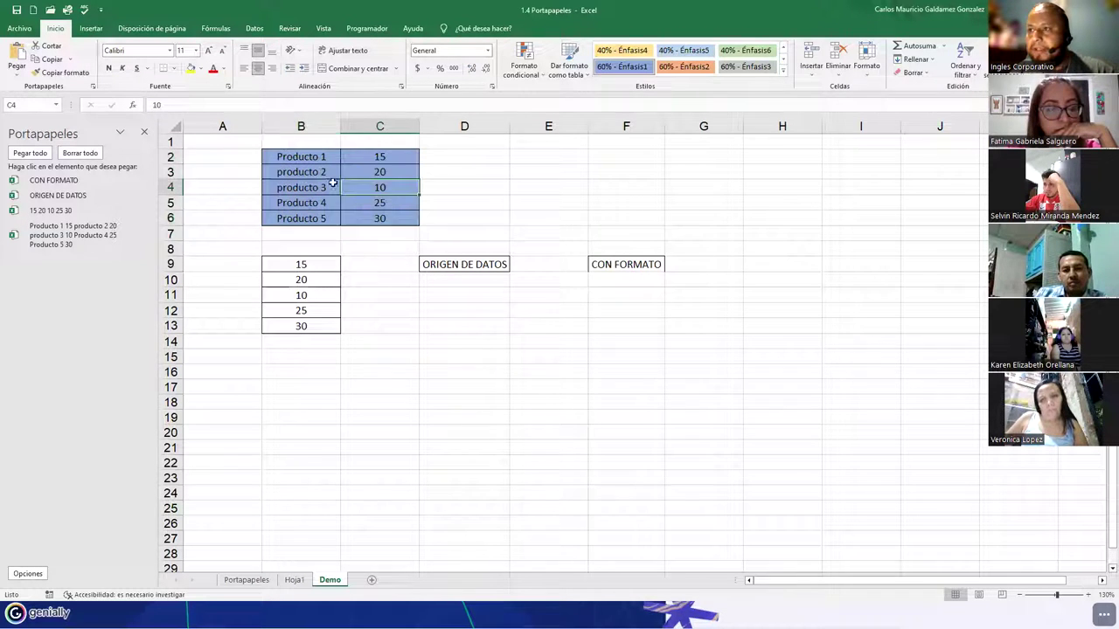
# Enter the headers Producto in B1 and Cantidad in C1 above the product table
pyautogui.moveTo(288, 156); pyautogui.dragTo(367, 217)
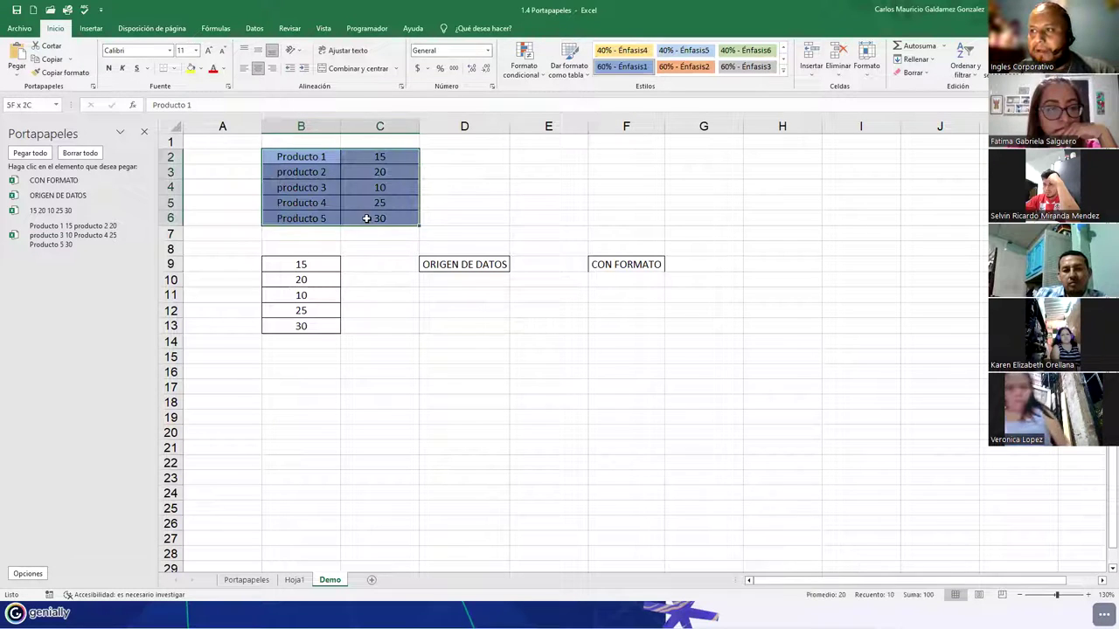
pyautogui.click(302, 143)
pyautogui.write('P')
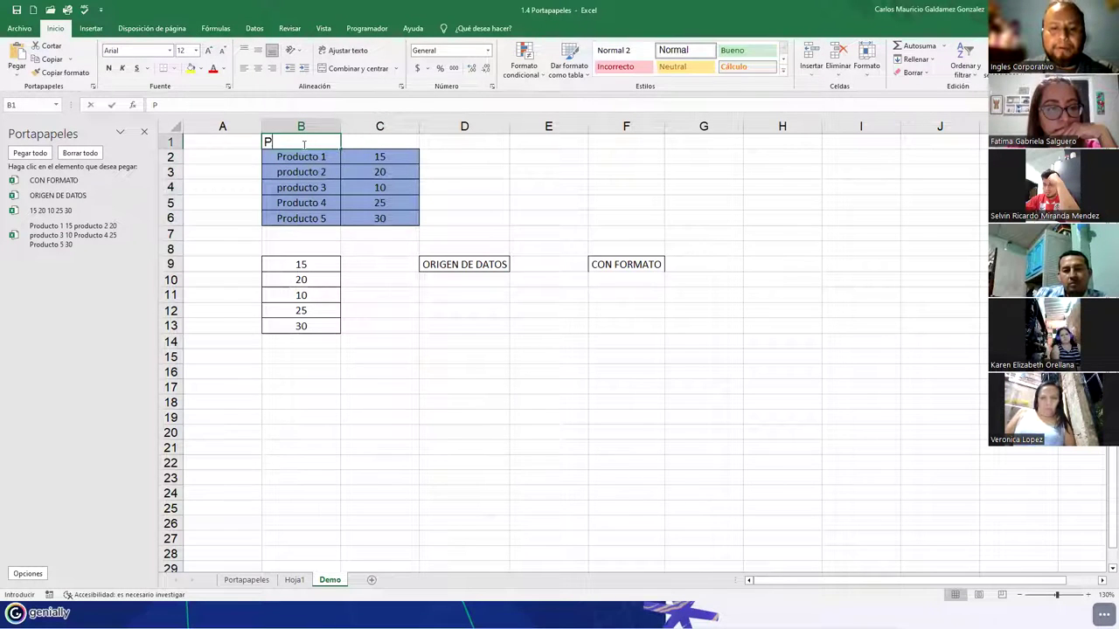
pyautogui.write('roduct')
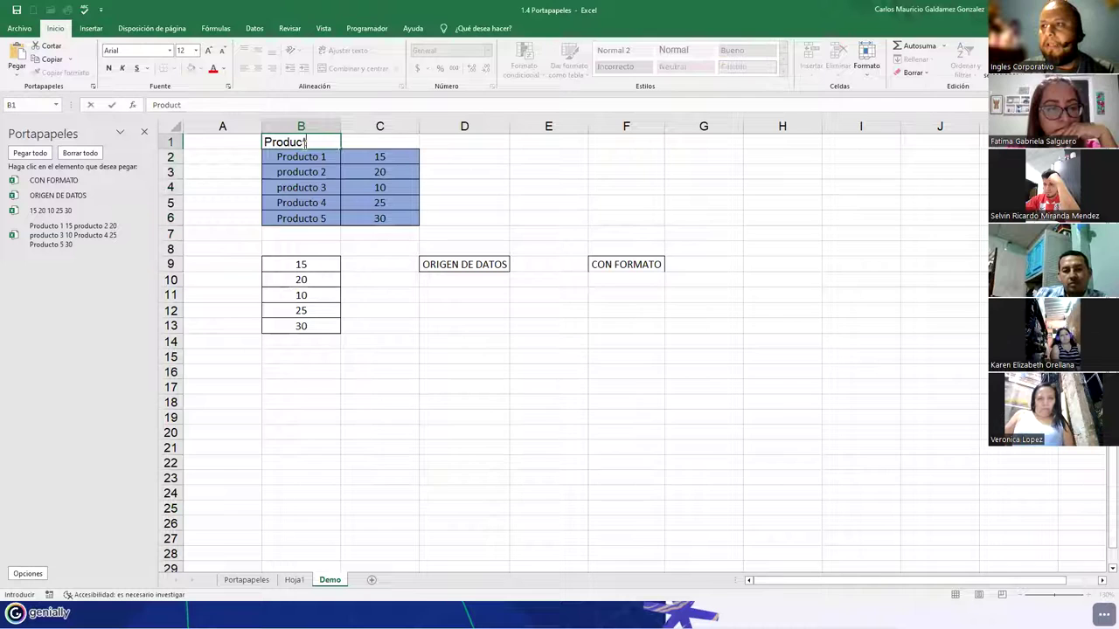
pyautogui.write('o')
pyautogui.press('Tab')
pyautogui.write('Cantidad')
pyautogui.press('Return')
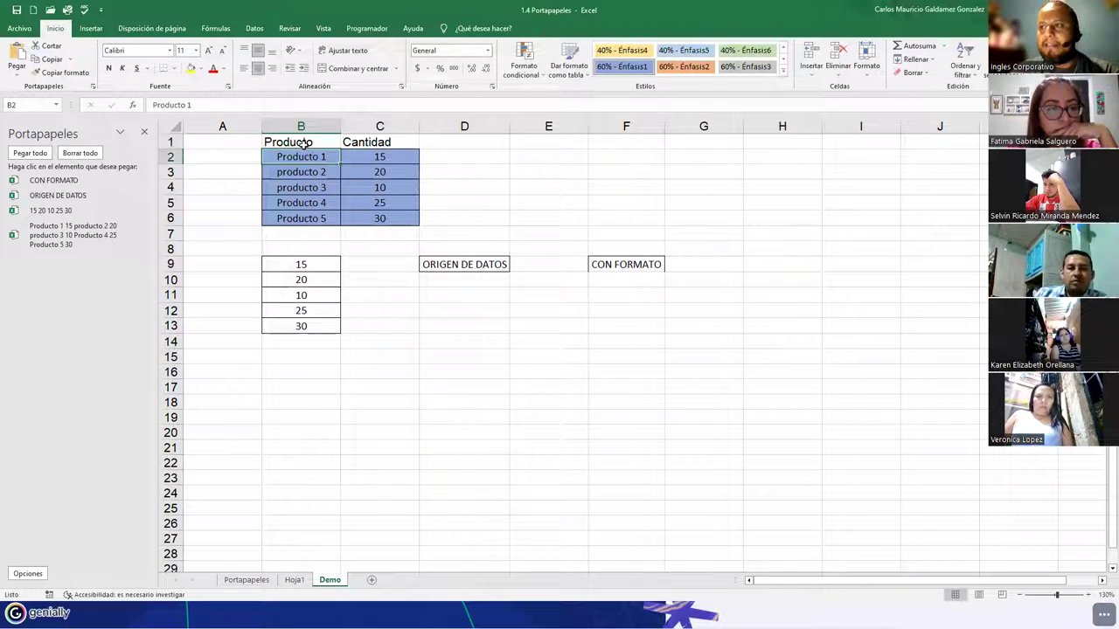
# Apply the 60% - Énfasis1 cell style and borders to the header cells B1:C1
pyautogui.moveTo(303, 143); pyautogui.dragTo(376, 144)
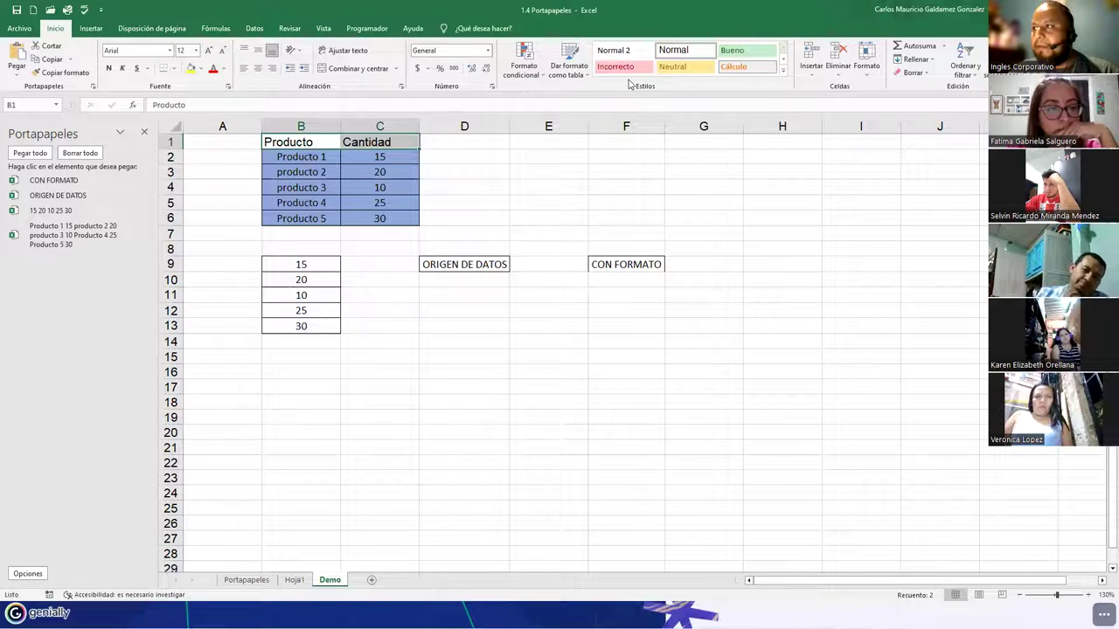
pyautogui.click(783, 70)
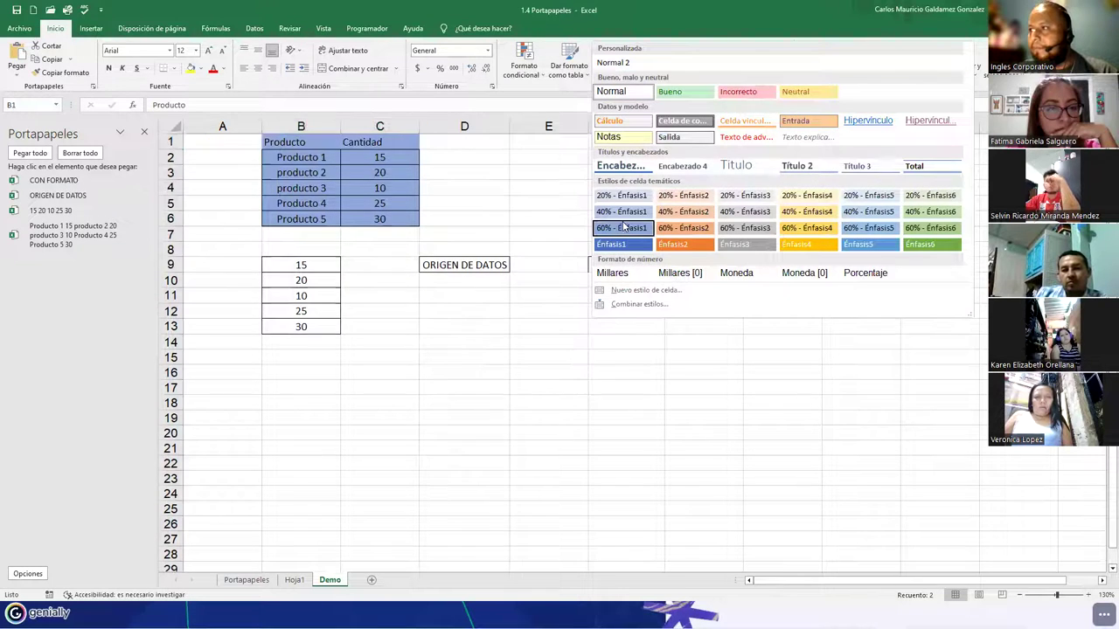
pyautogui.click(623, 227)
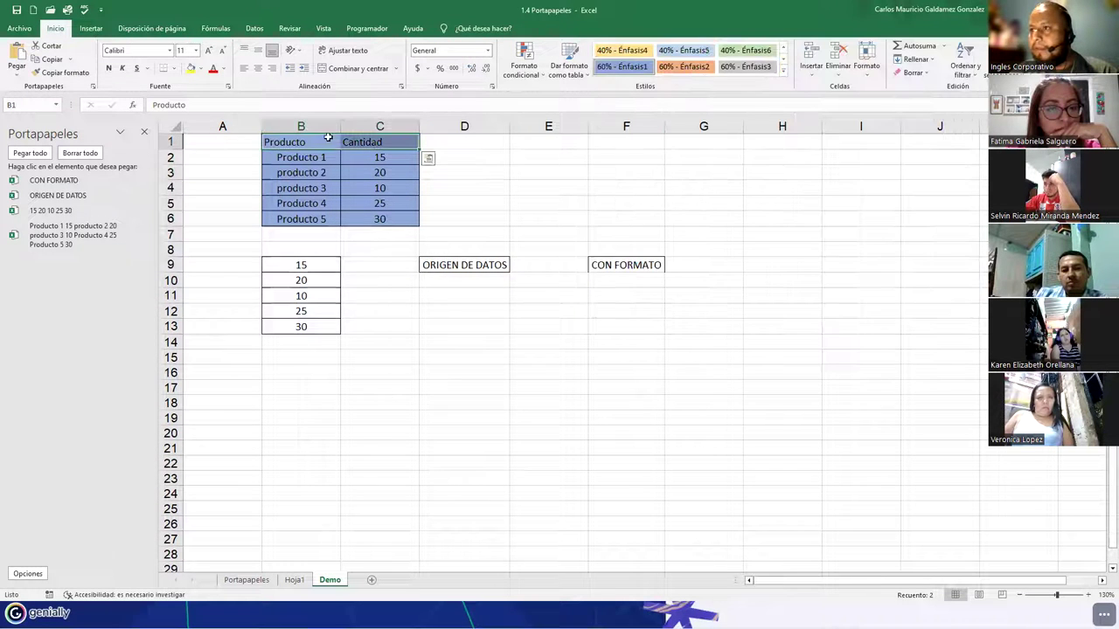
pyautogui.click(173, 68)
pyautogui.click(197, 169)
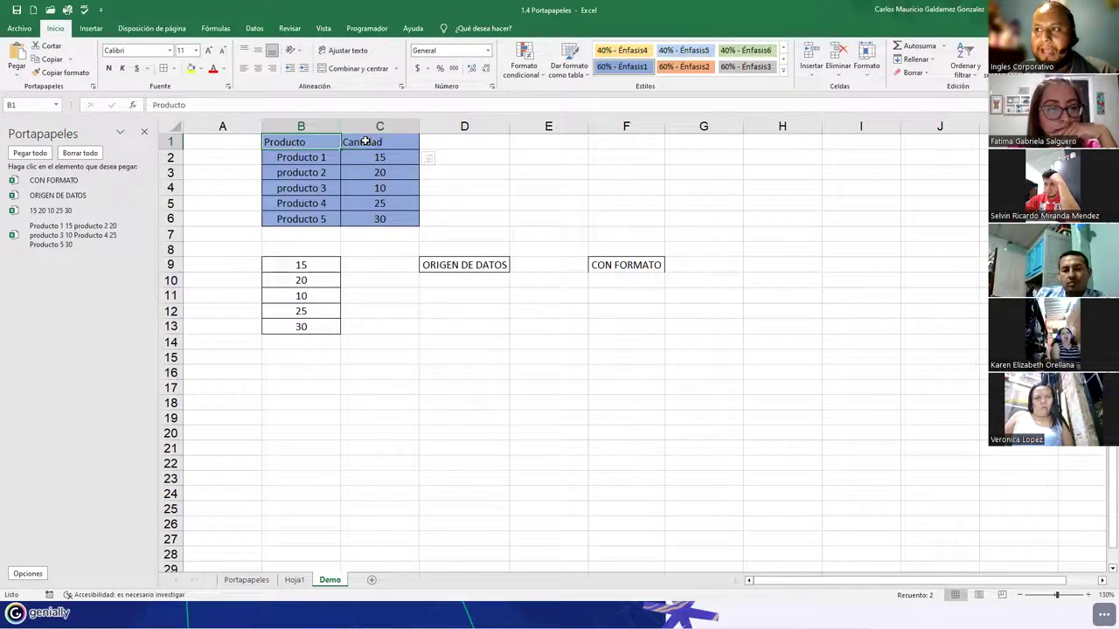
# Center the headers in B1:C1, make them bold and increase their font size to 12
pyautogui.click(257, 68)
pyautogui.click(108, 69)
pyautogui.click(208, 50)
# Right-align the product names in B2:B6, and select the quantities in C2:C6
pyautogui.moveTo(301, 157); pyautogui.dragTo(301, 218)
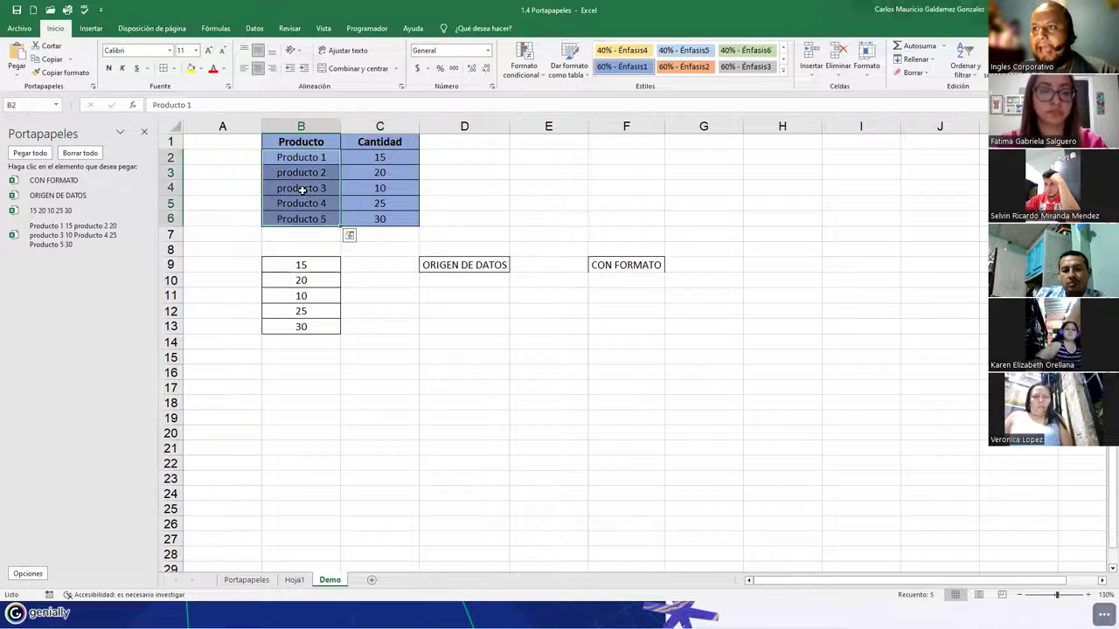
pyautogui.click(272, 70)
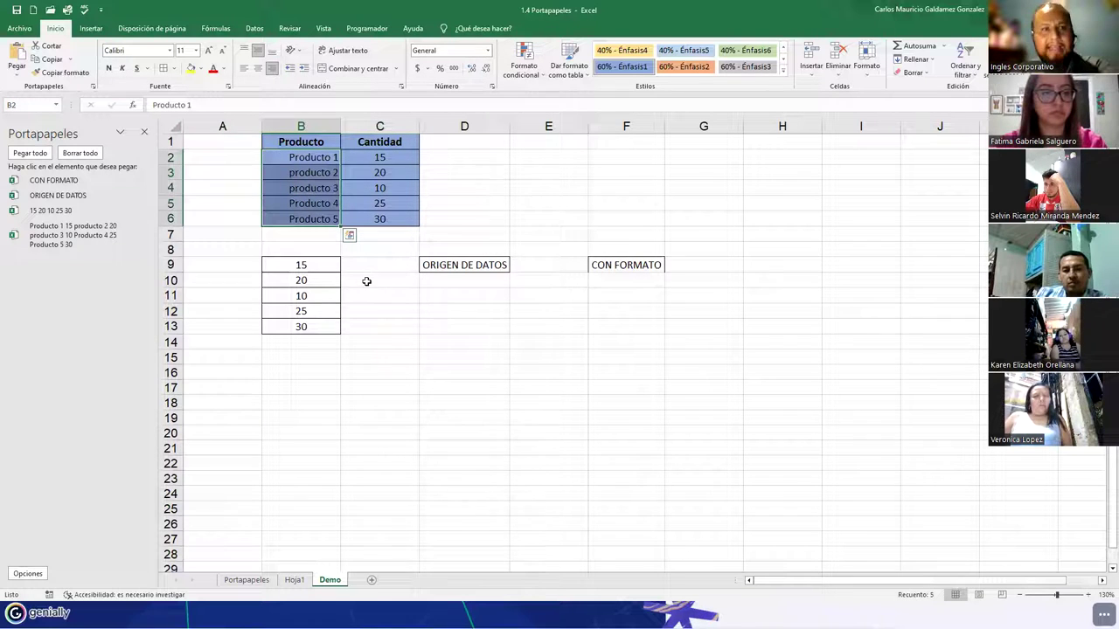
pyautogui.moveTo(390, 158); pyautogui.dragTo(377, 218)
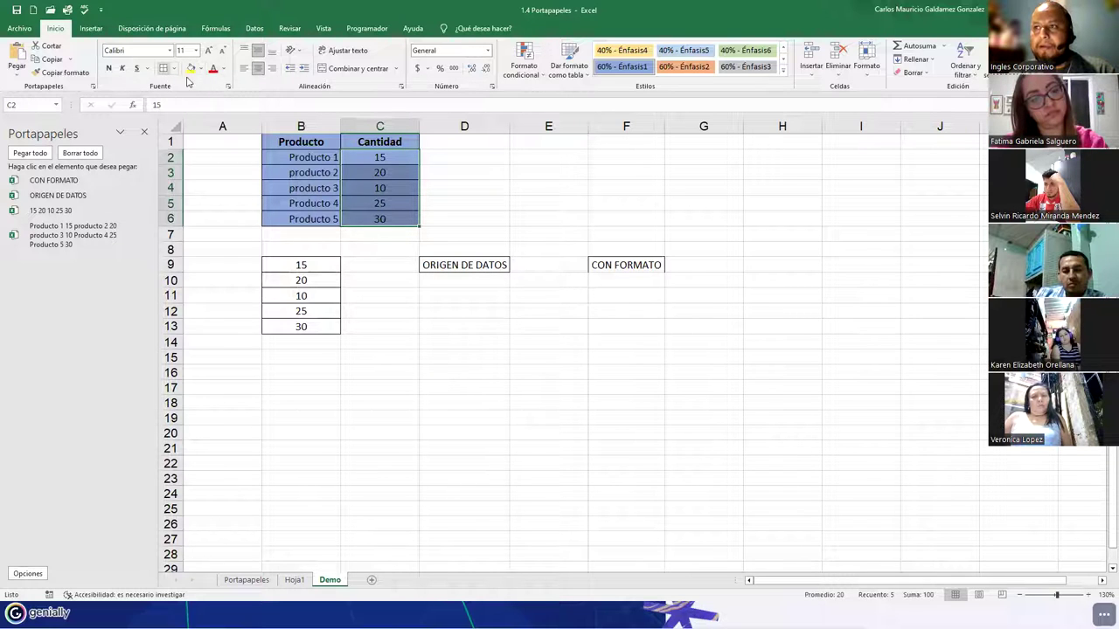
# Set the font of the headers in B1:C1 to Barlow Condensed Black
pyautogui.moveTo(288, 143); pyautogui.dragTo(351, 143)
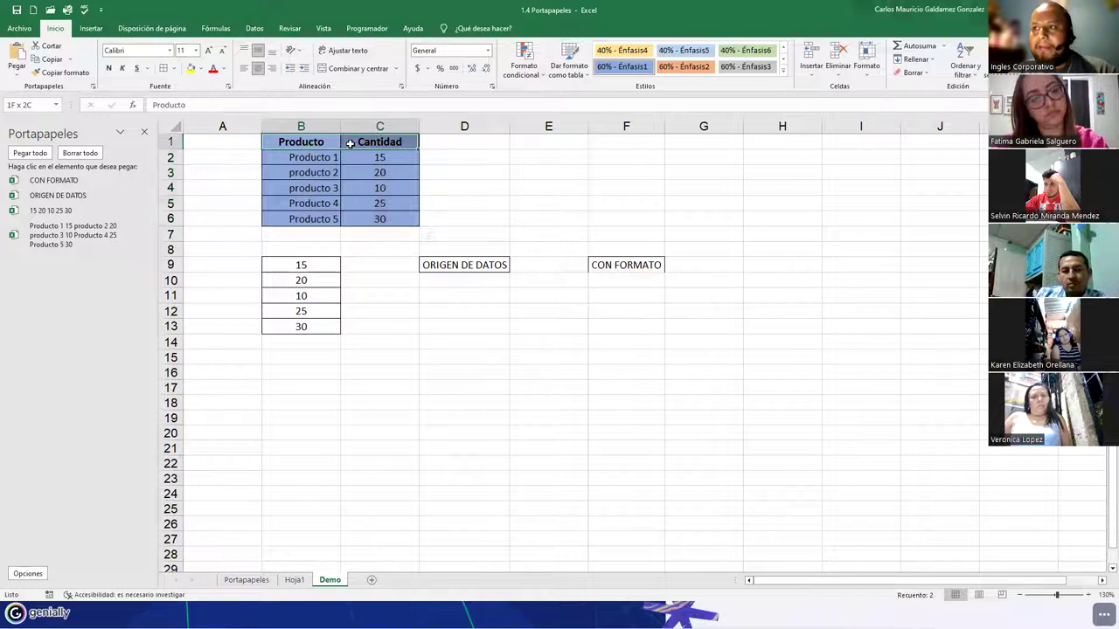
pyautogui.click(170, 50)
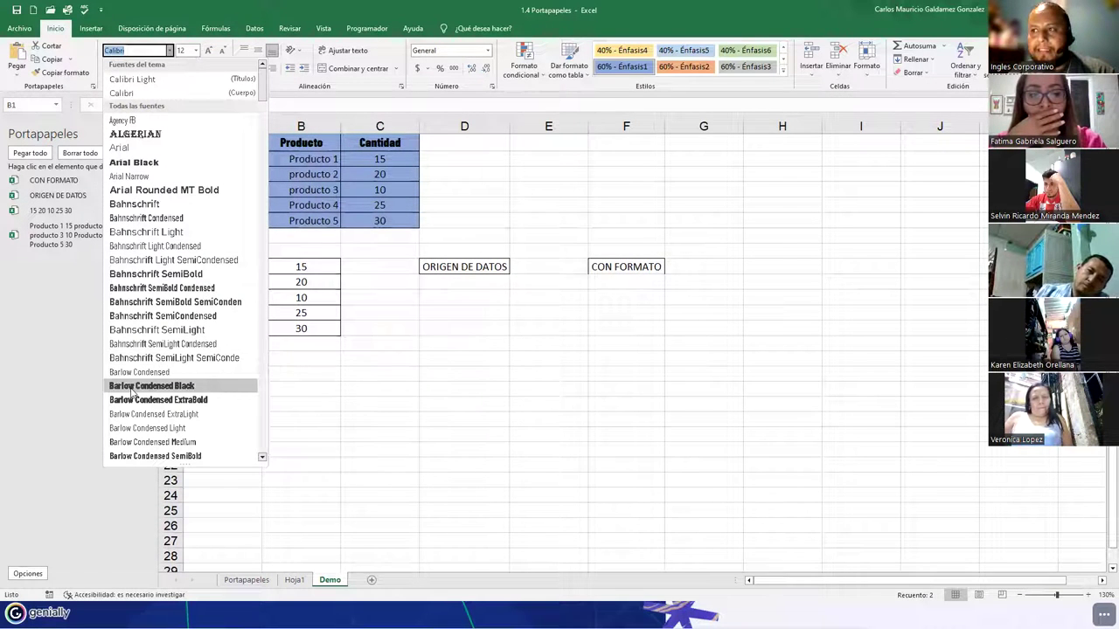
pyautogui.click(131, 385)
# Set the font of the product names in B2:B6 to Brush Script MT
pyautogui.moveTo(310, 150); pyautogui.dragTo(306, 221)
pyautogui.press('Escape')
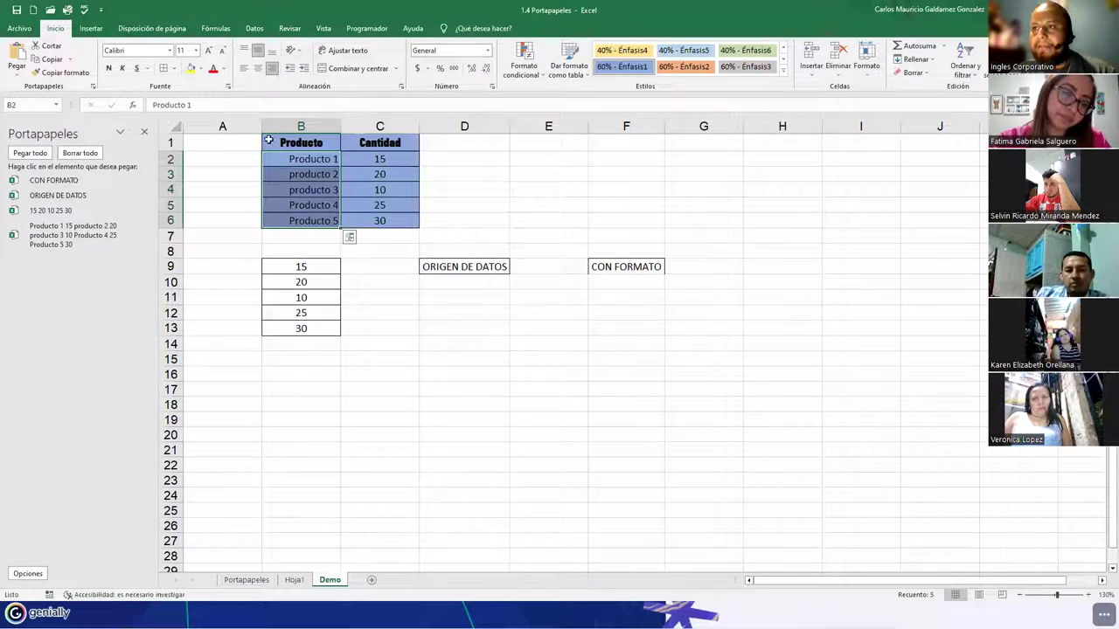
pyautogui.click(170, 49)
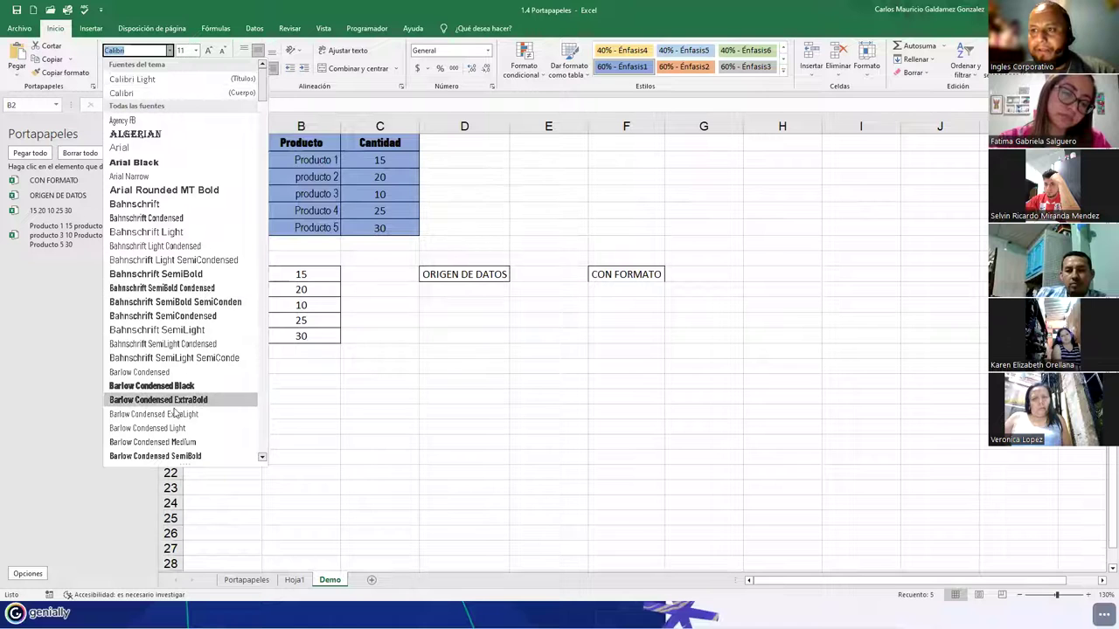
pyautogui.scroll(-8, 162, 426)
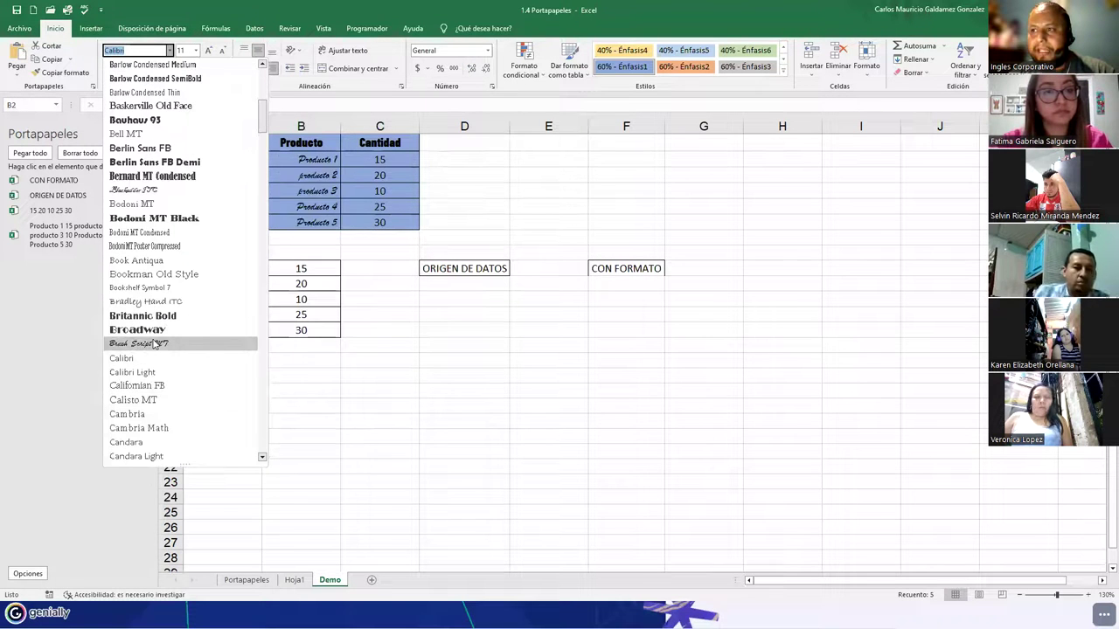
pyautogui.click(157, 416)
# Set the font of the quantities in C2:C6 to Barlow Condensed Light and keep that range selected
pyautogui.moveTo(385, 160); pyautogui.dragTo(387, 220)
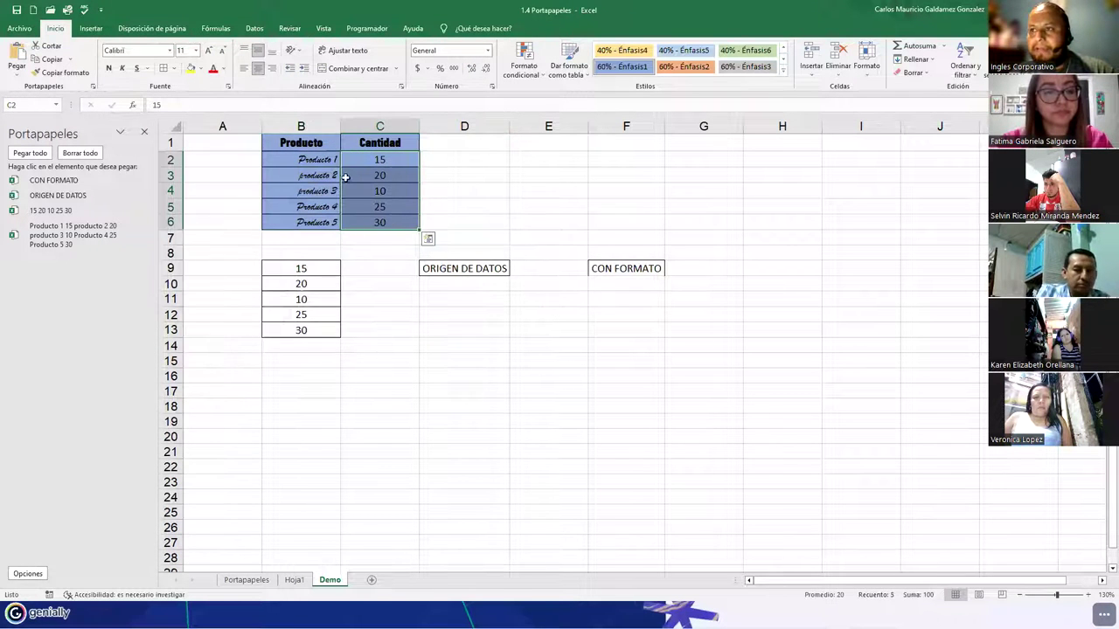
pyautogui.click(170, 50)
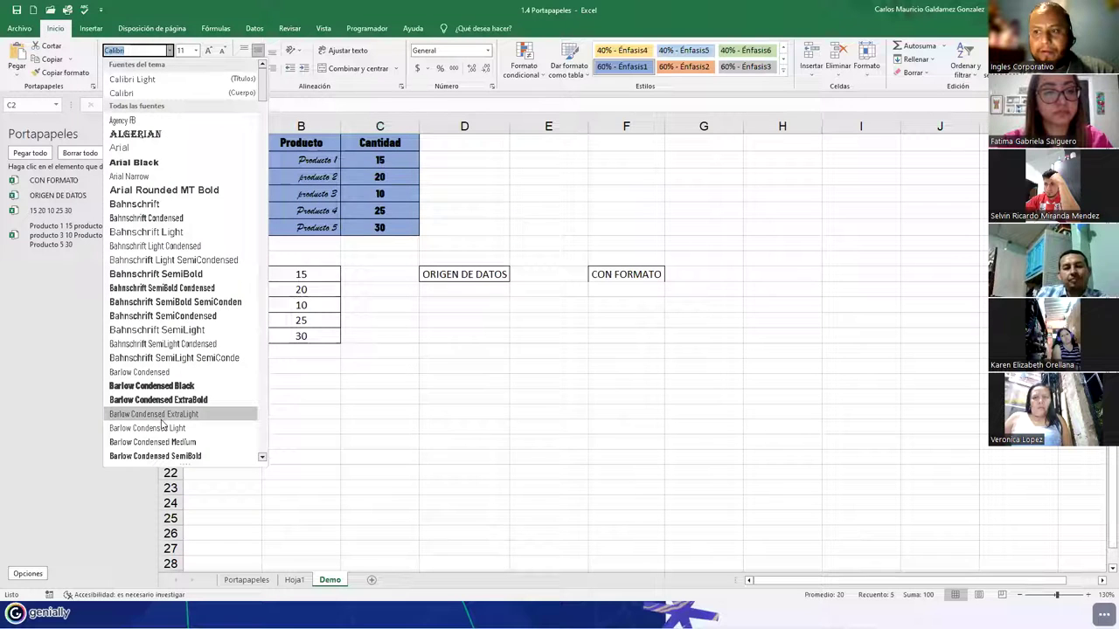
pyautogui.click(162, 429)
pyautogui.moveTo(320, 142); pyautogui.dragTo(373, 232)
pyautogui.moveTo(379, 161); pyautogui.dragTo(368, 229)
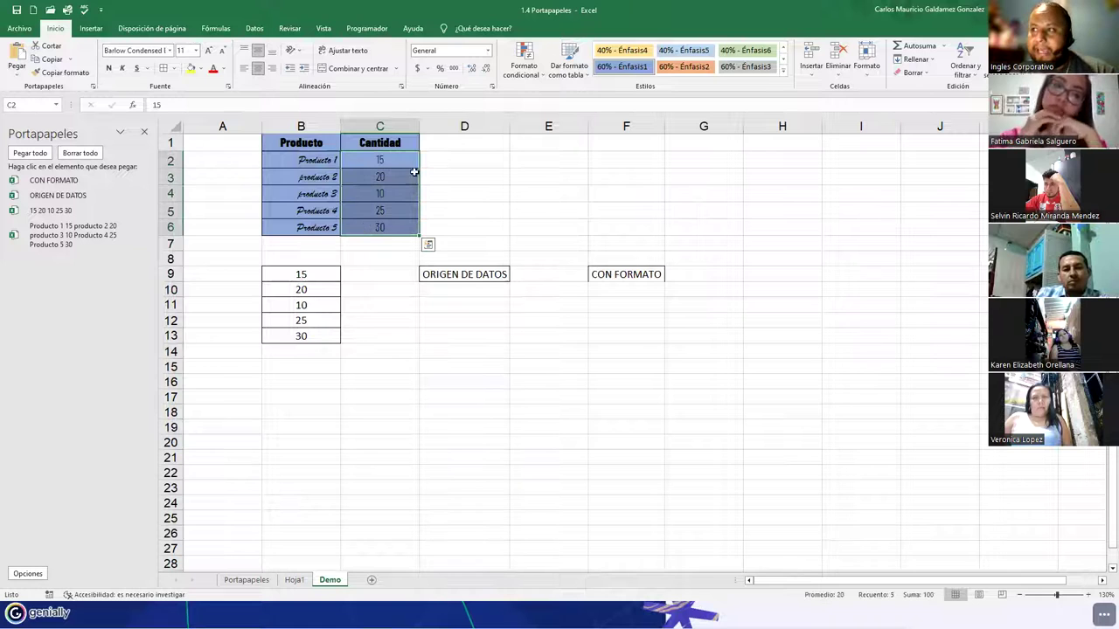
# Apply a custom number format to the quantities in C2:C6 using the [AZUL] color code and two decimals
pyautogui.rightClick(371, 176)
pyautogui.click(430, 411)
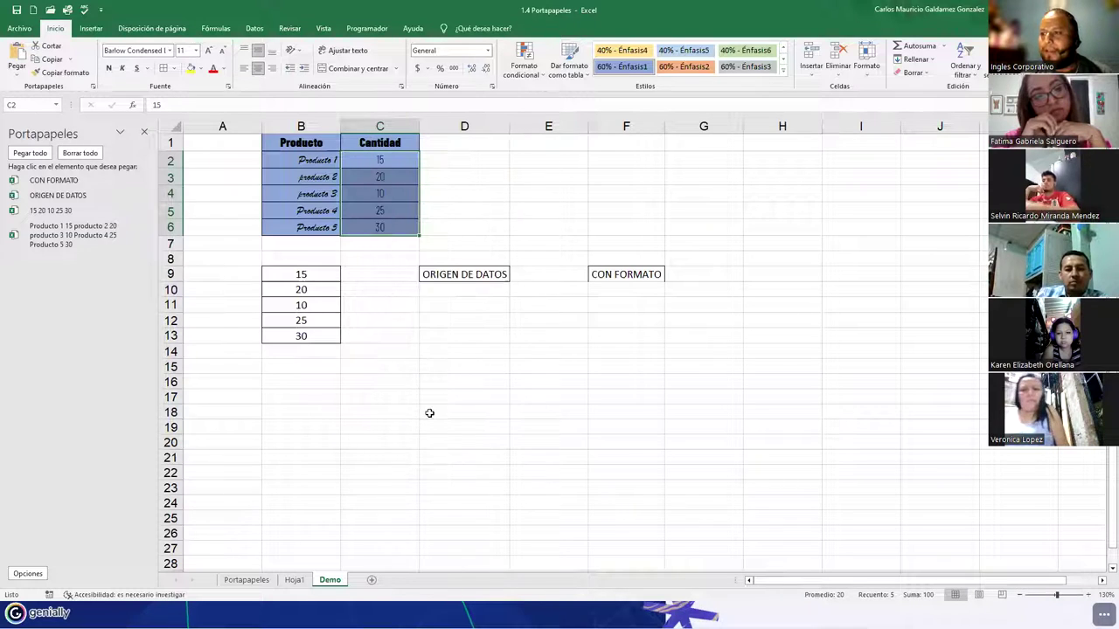
pyautogui.moveTo(477, 271); pyautogui.dragTo(662, 230)
pyautogui.click(489, 360)
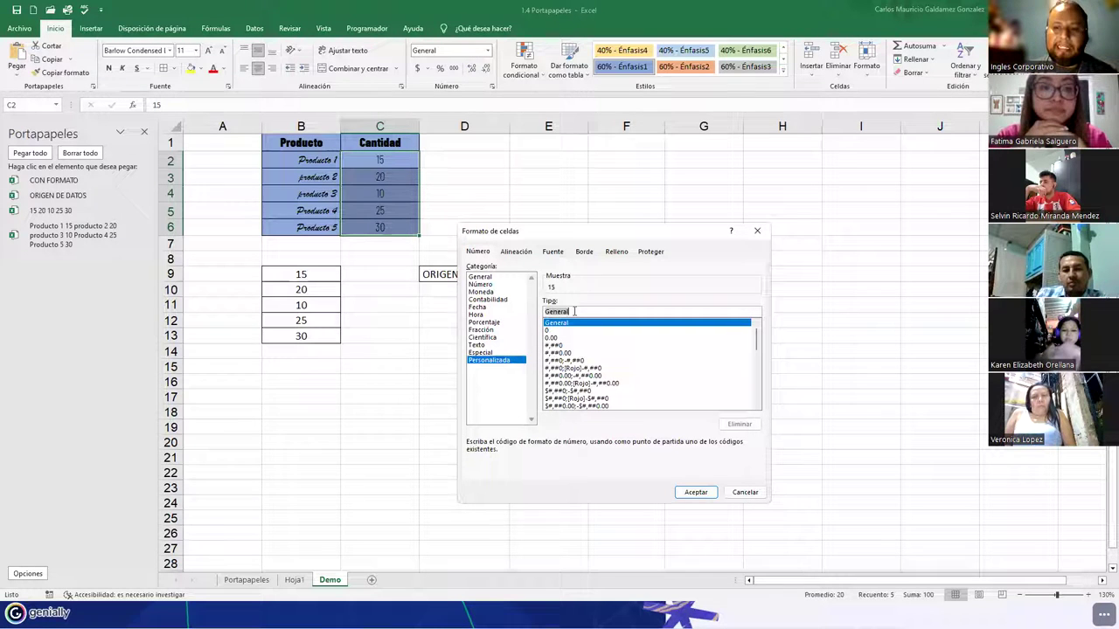
pyautogui.press('BackSpace')
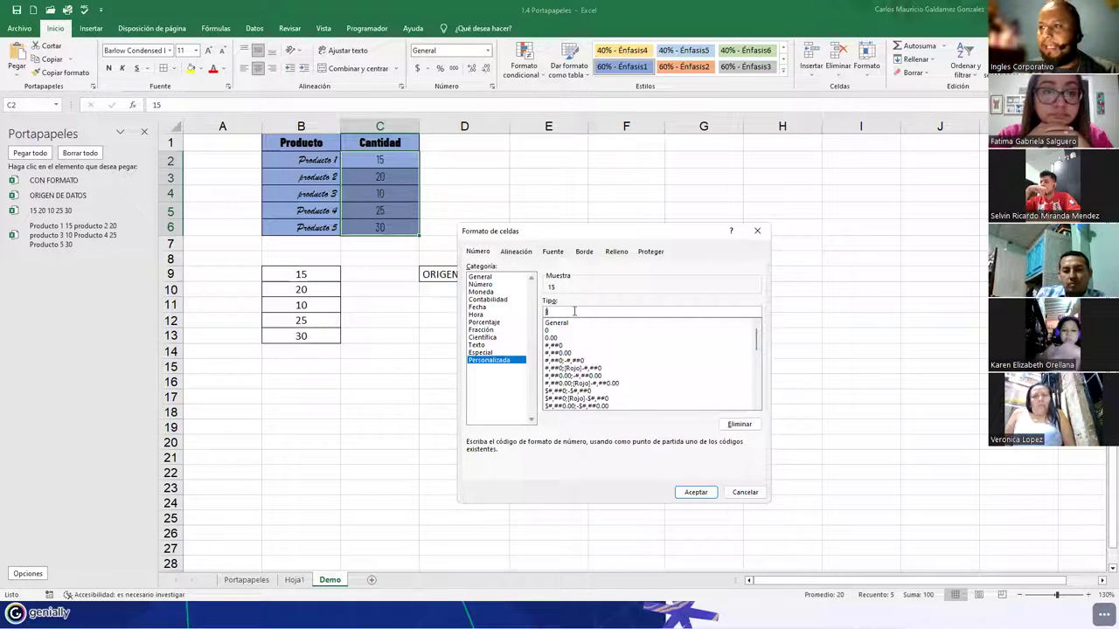
pyautogui.write('[AZUL] #.#')
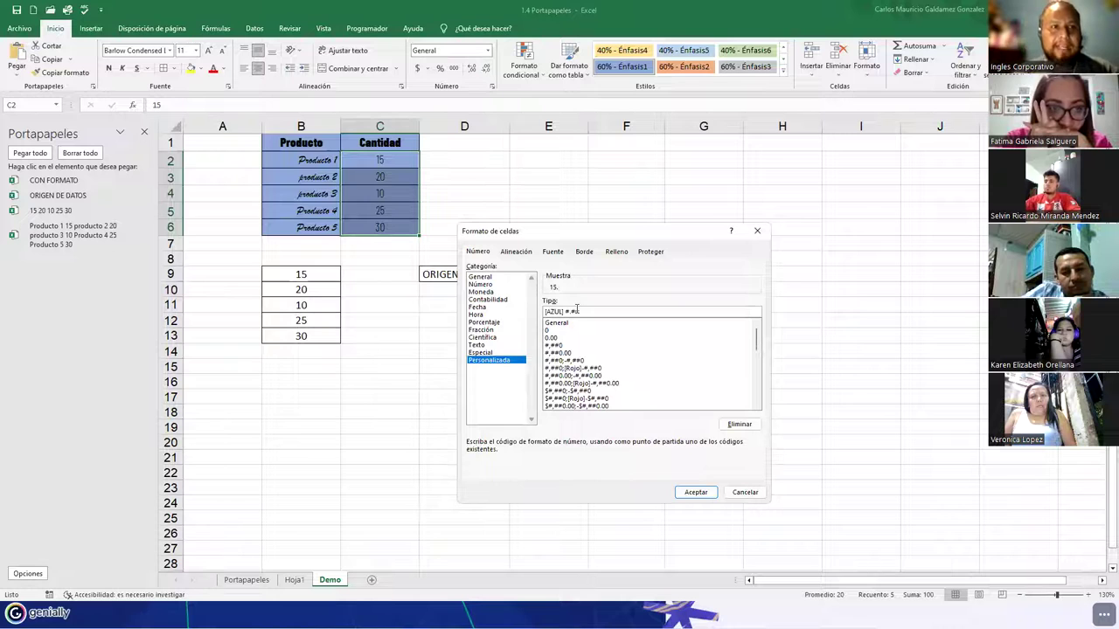
pyautogui.write('#')
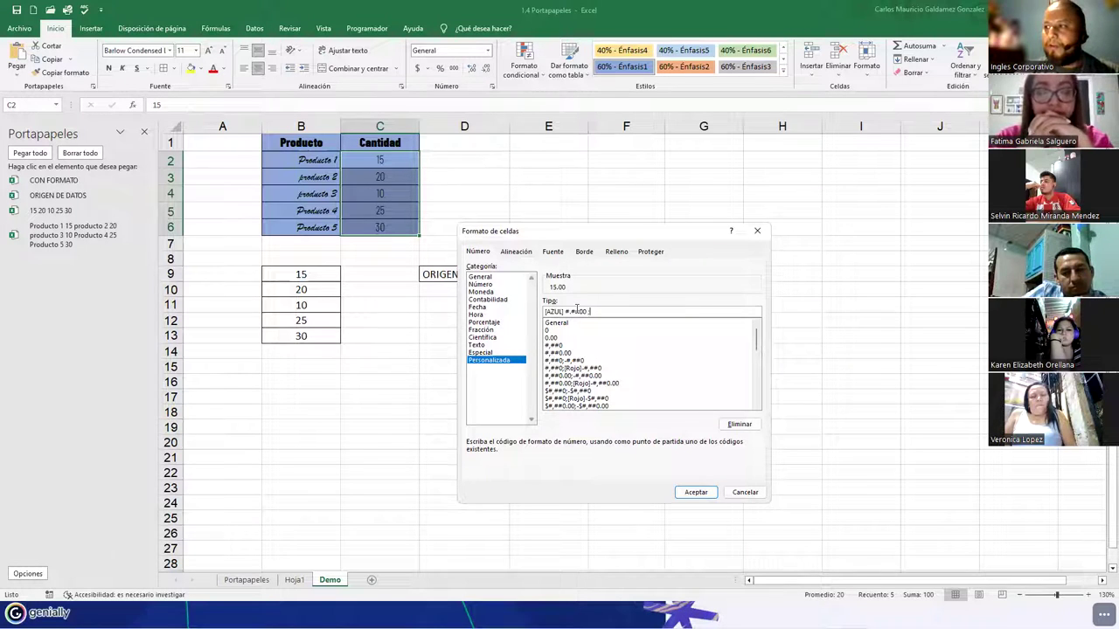
pyautogui.click(691, 492)
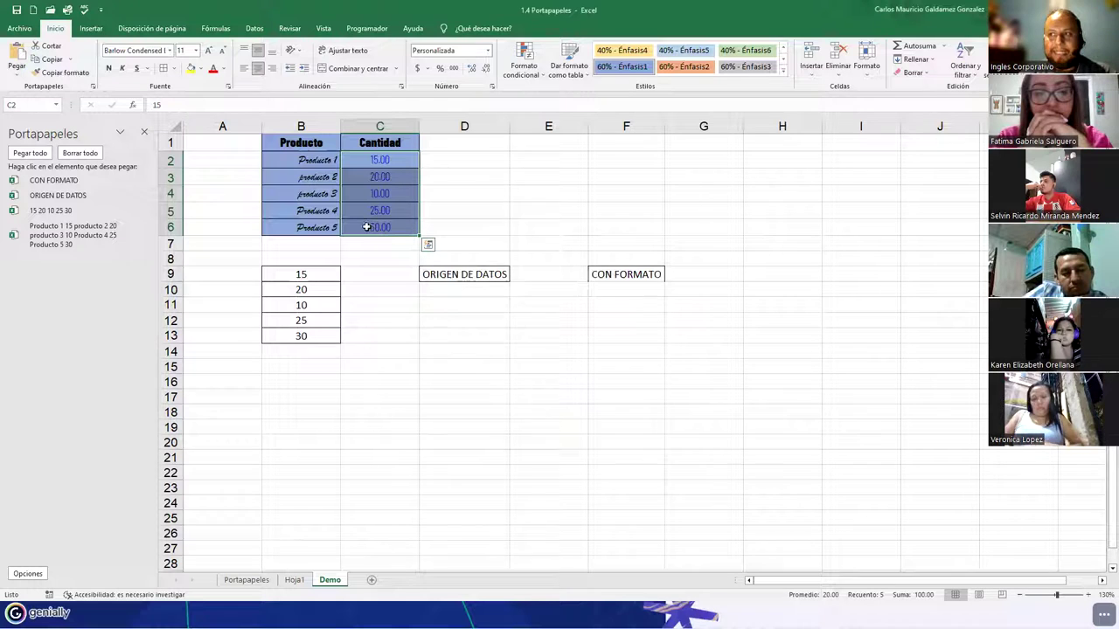
# Try the Accounting number format on the quantities in C2:C6 and view its custom format code
pyautogui.click(488, 51)
pyautogui.click(458, 146)
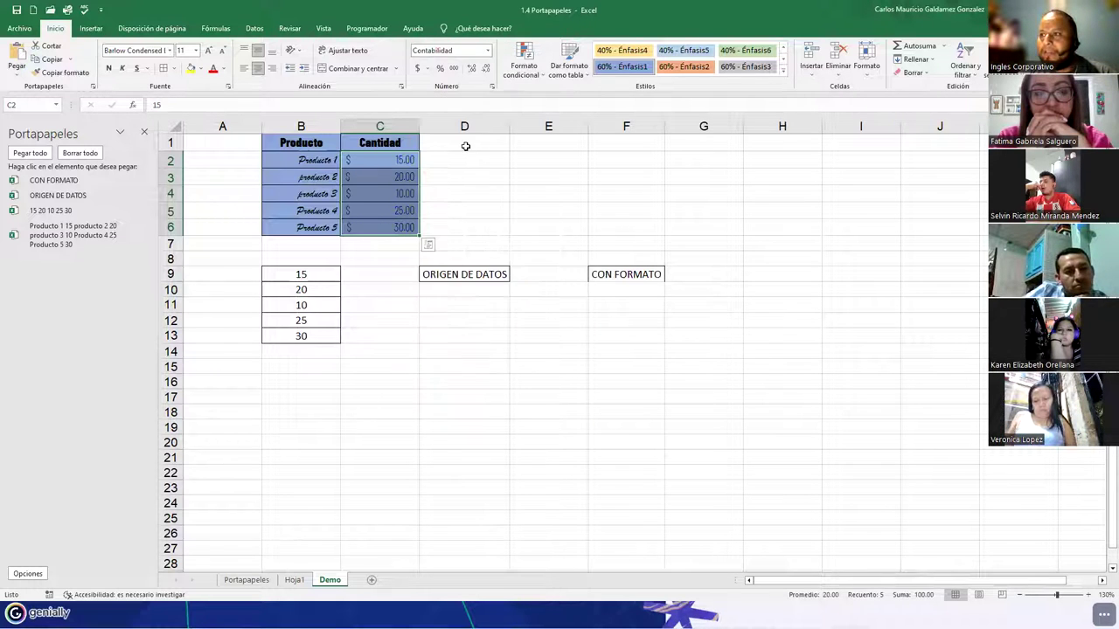
pyautogui.click(377, 160)
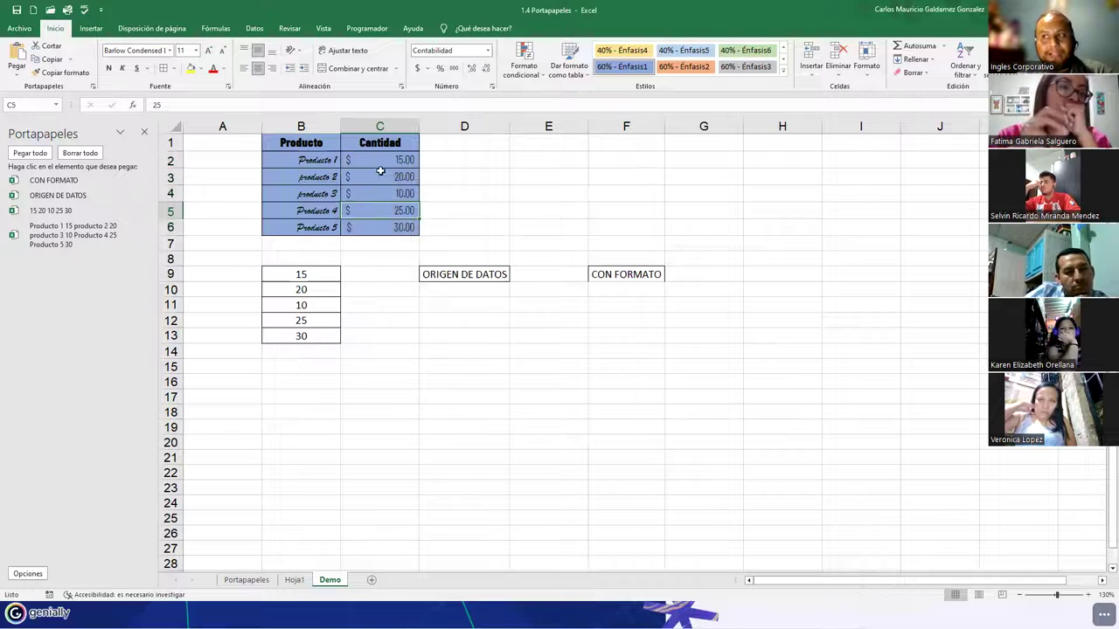
pyautogui.moveTo(374, 221); pyautogui.dragTo(374, 234)
pyautogui.rightClick(374, 234)
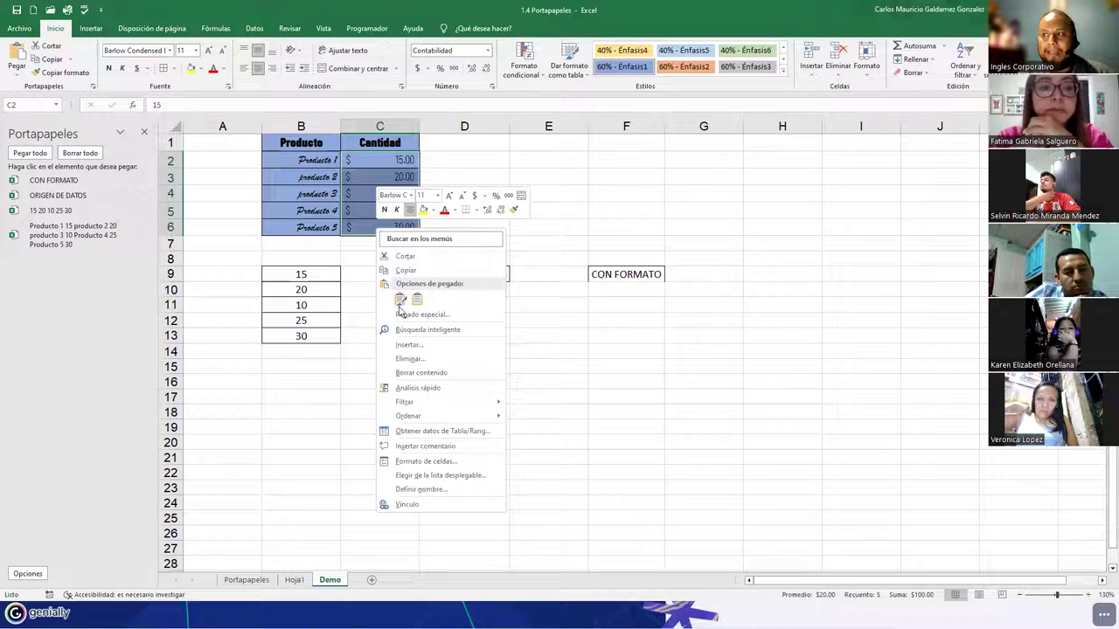
pyautogui.click(428, 460)
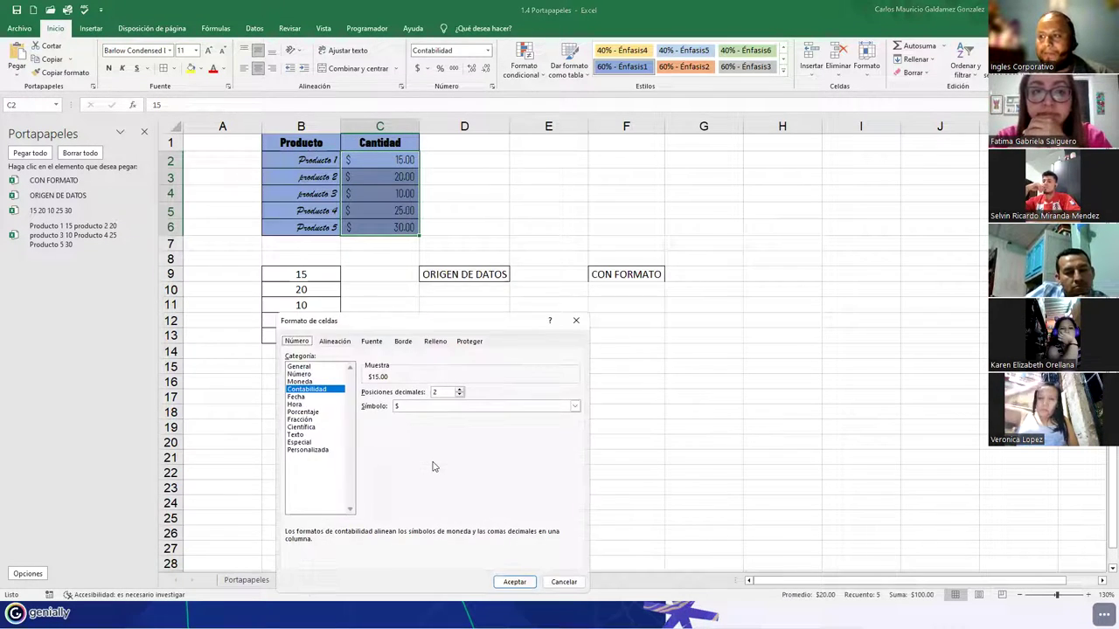
pyautogui.click(307, 450)
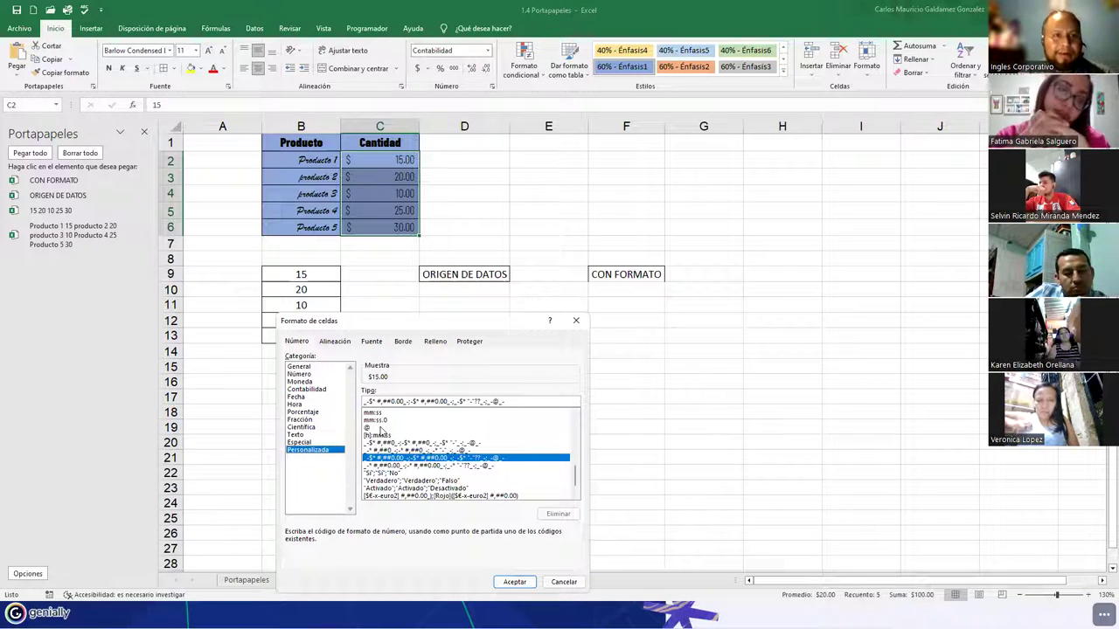
pyautogui.click(563, 582)
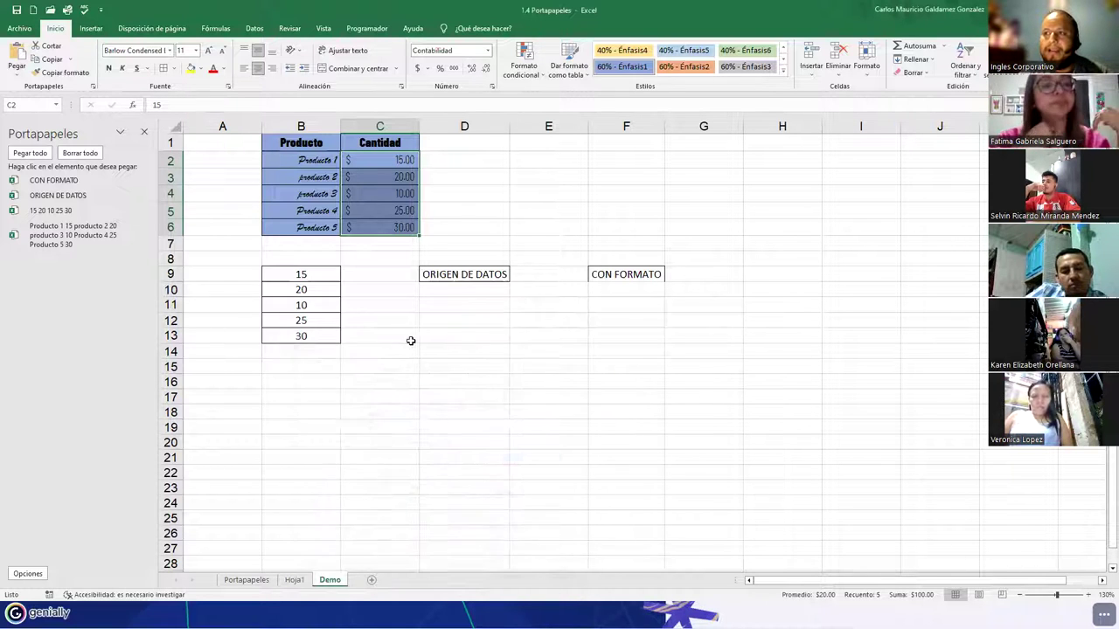
# Undo the Accounting number format on the quantities in C2:C6
pyautogui.click(360, 226)
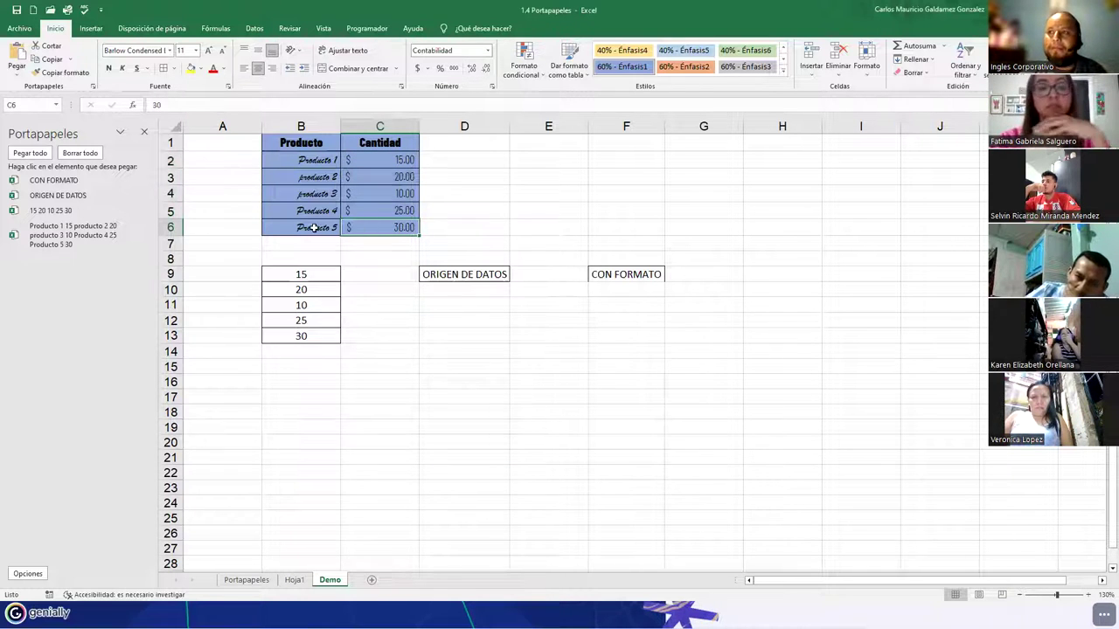
pyautogui.hotkey('ctrl', 'z')
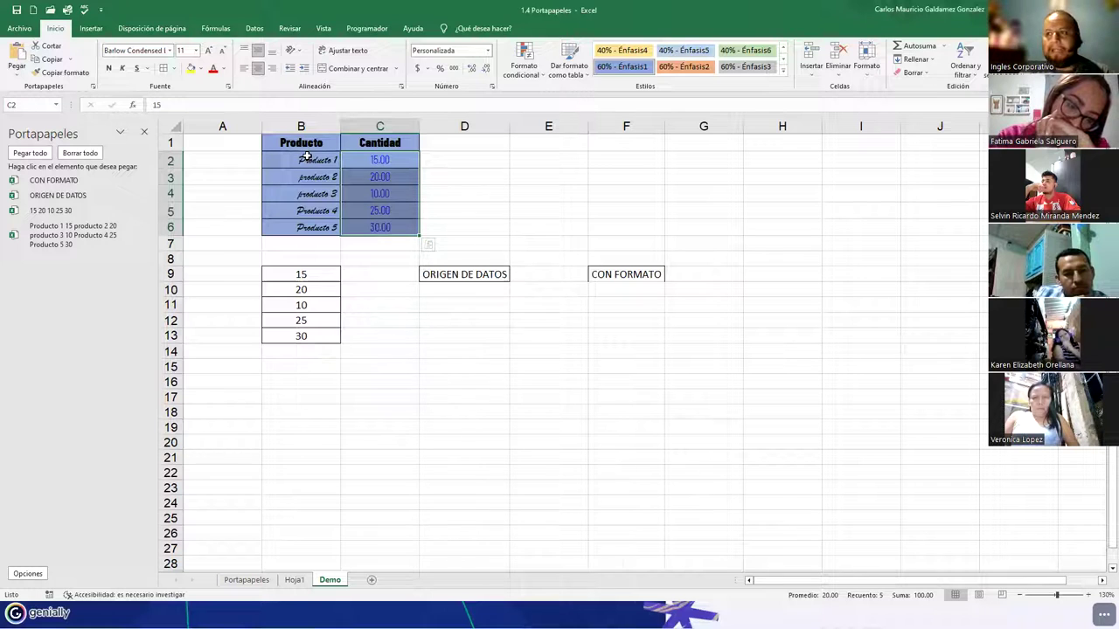
# Copy the table in B1:C6 and paste it with the standard paste option at G13
pyautogui.moveTo(298, 145); pyautogui.dragTo(352, 227)
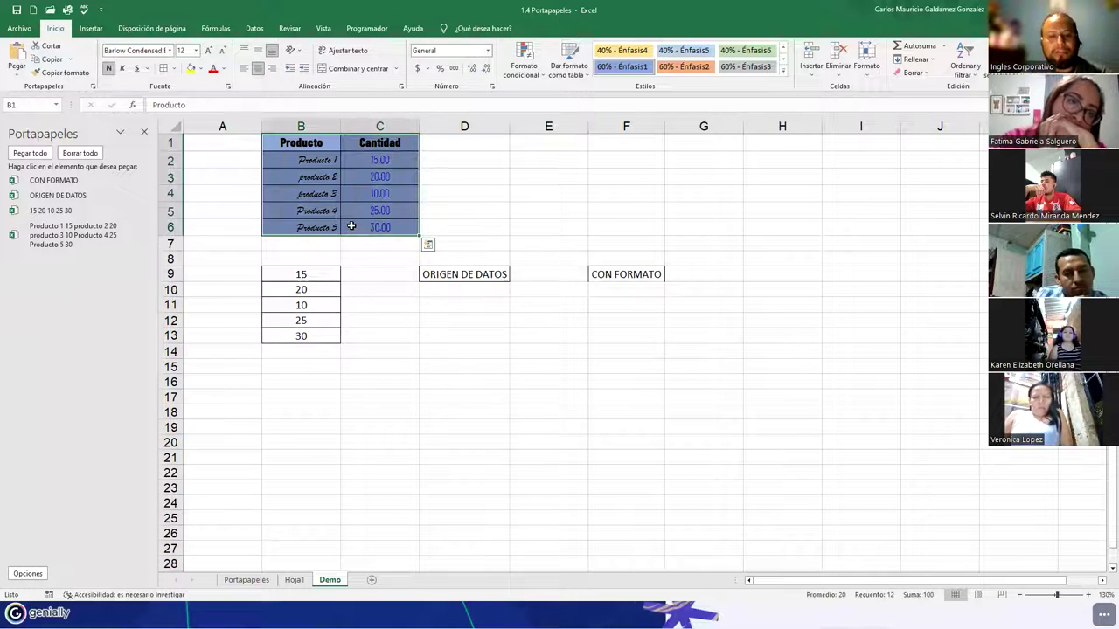
pyautogui.hotkey('ctrl', 'c')
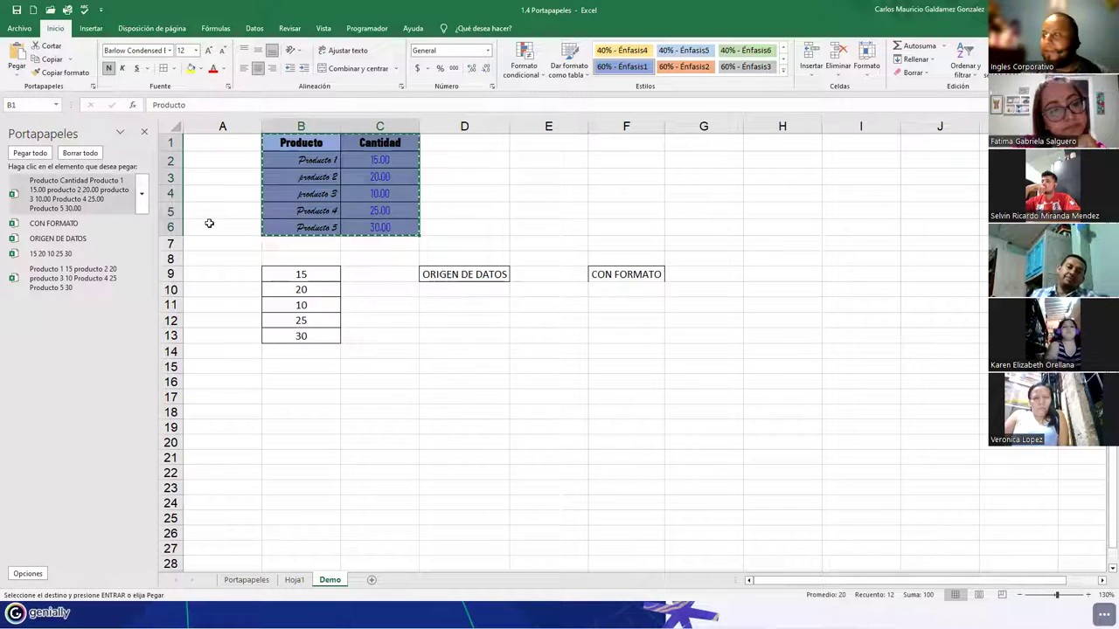
pyautogui.click(692, 342)
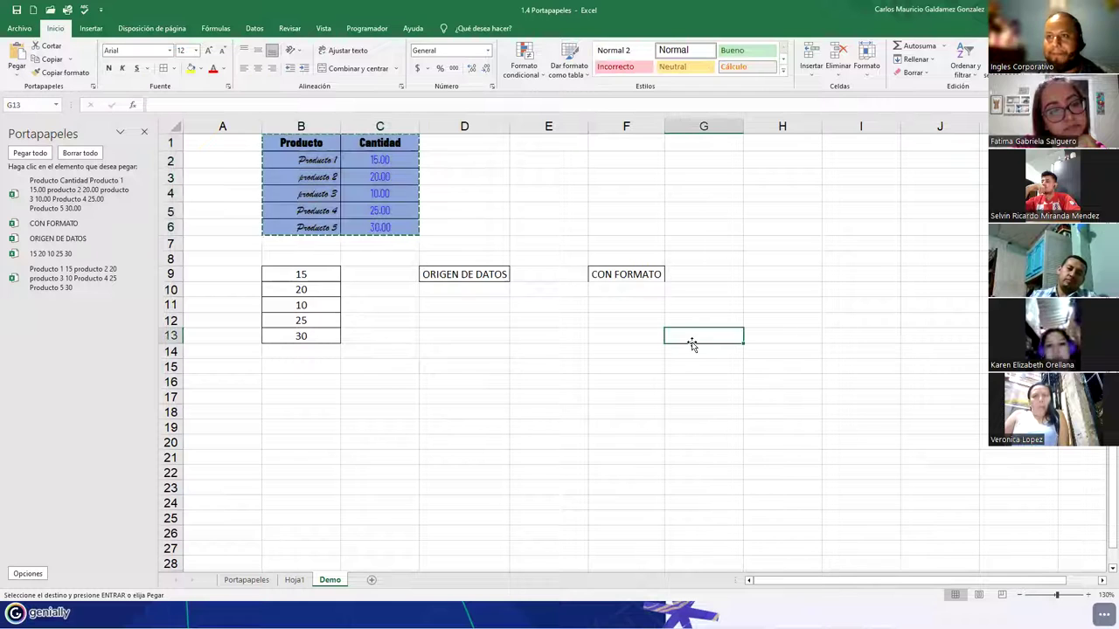
pyautogui.click(19, 77)
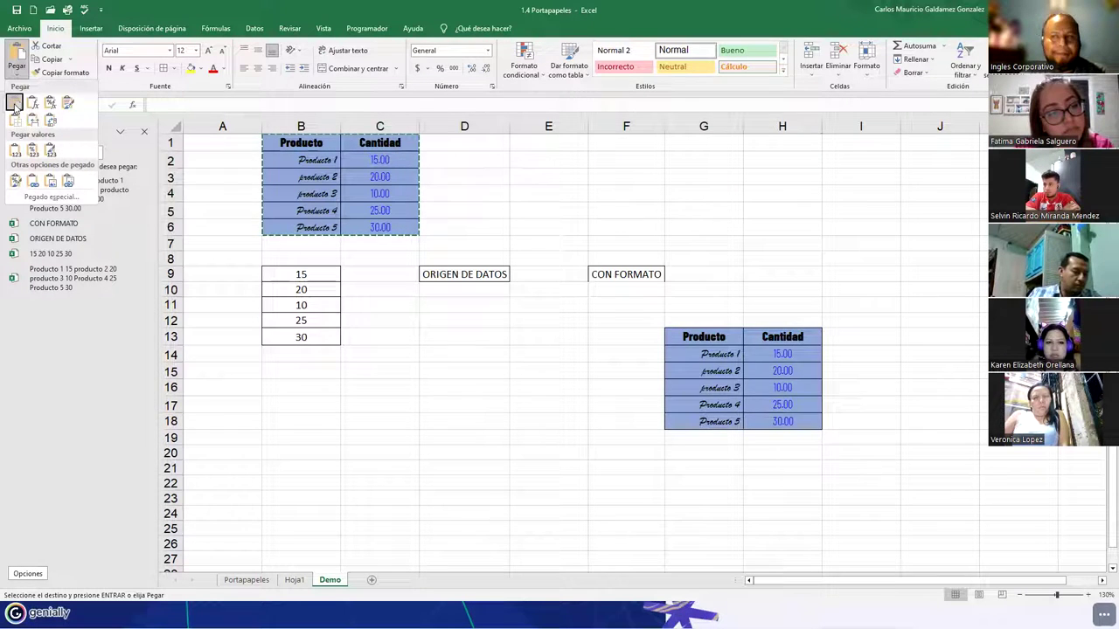
pyautogui.click(15, 107)
# Paste the copied table at G20 using the Formulas paste option
pyautogui.click(675, 454)
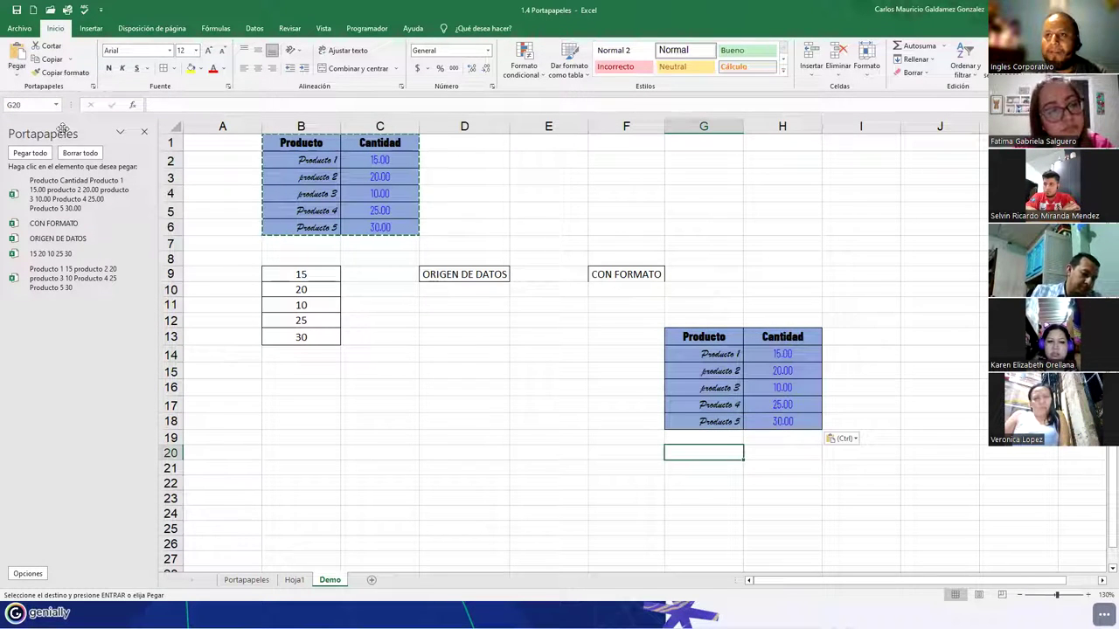
pyautogui.click(17, 74)
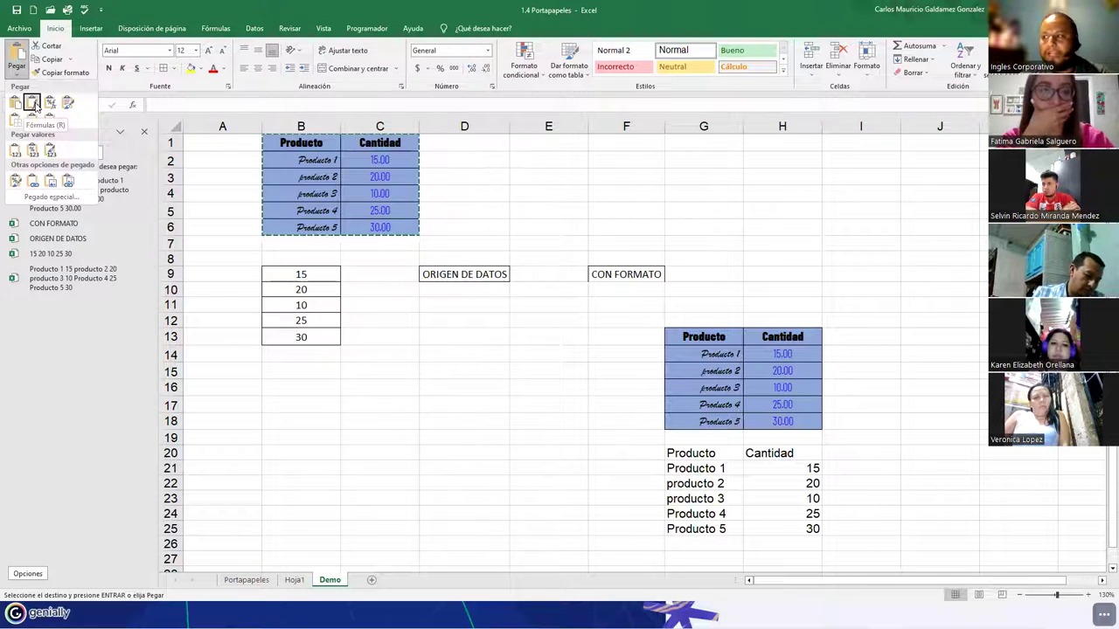
pyautogui.click(33, 103)
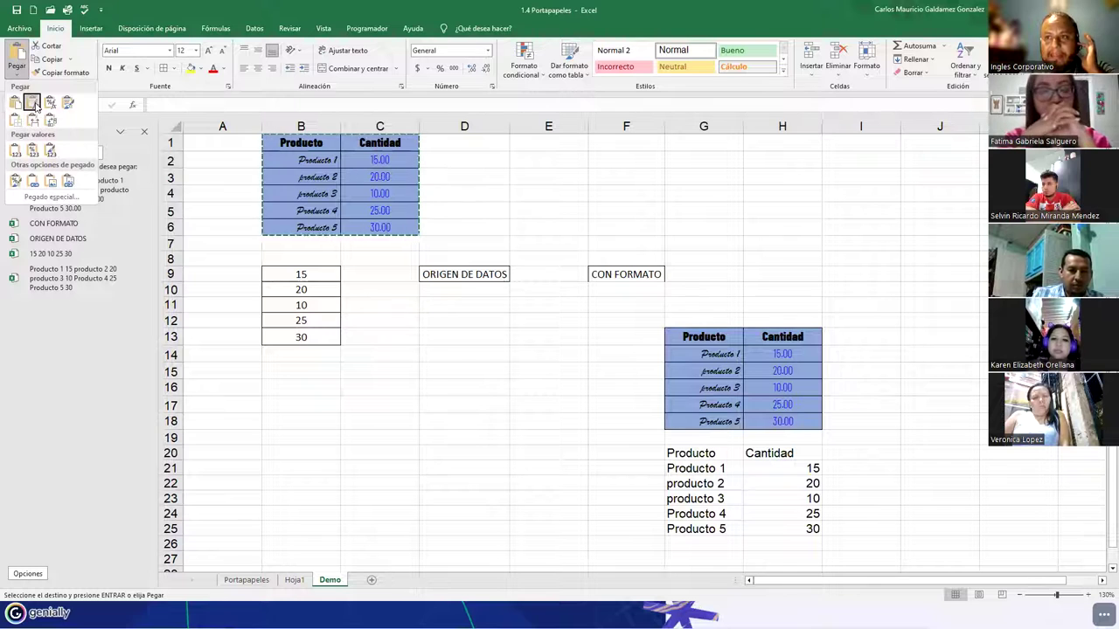
# Paste the copied table at J13 with the formulas and number formatting option
pyautogui.click(913, 337)
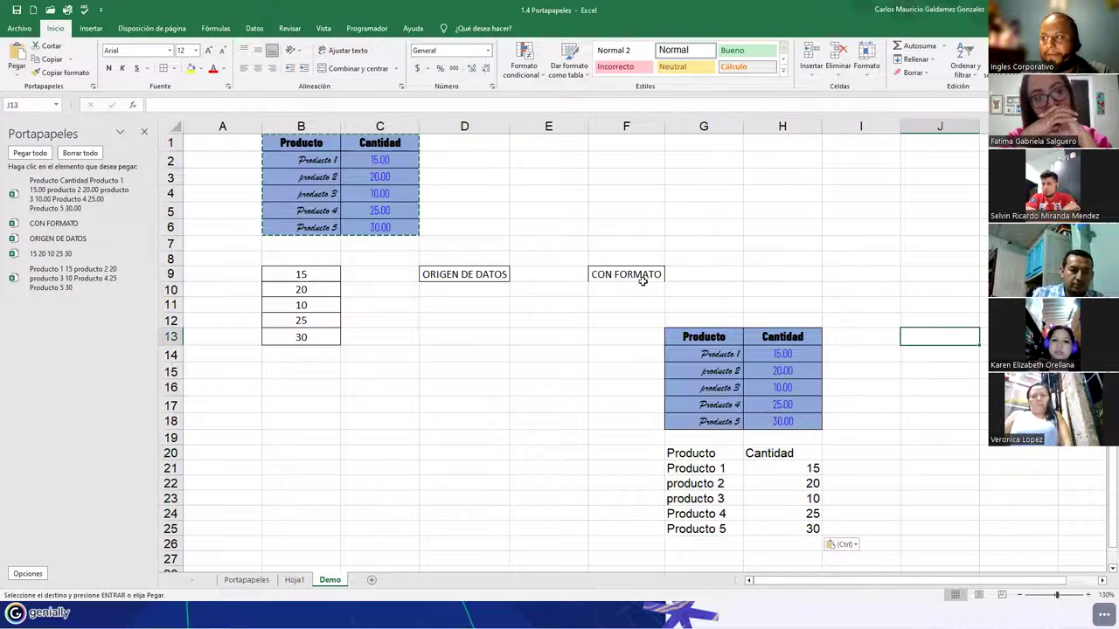
pyautogui.click(24, 76)
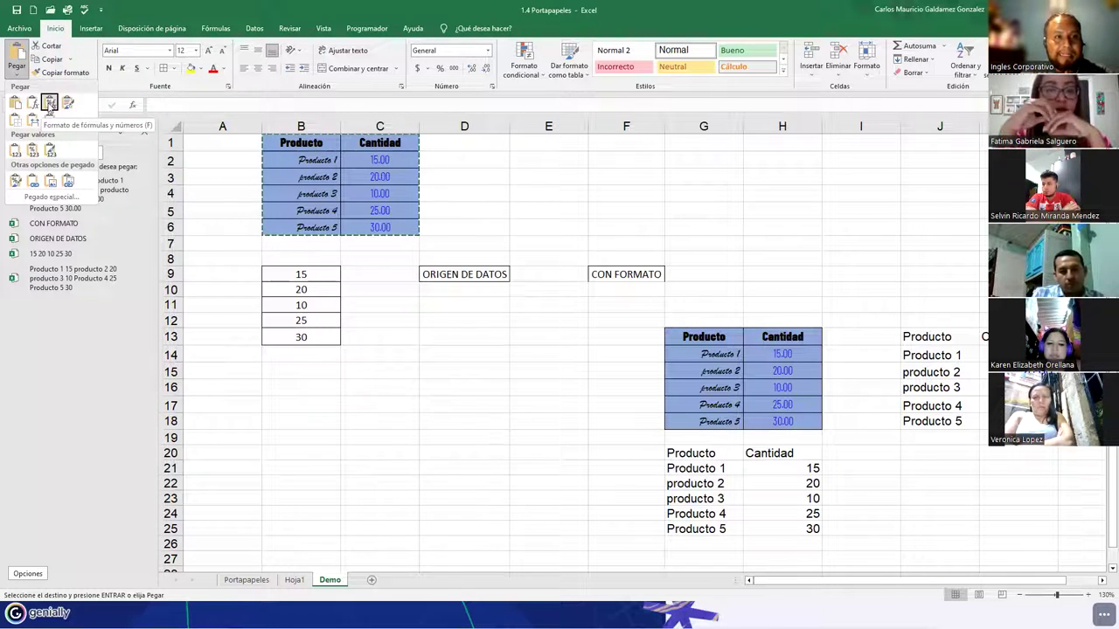
pyautogui.click(49, 104)
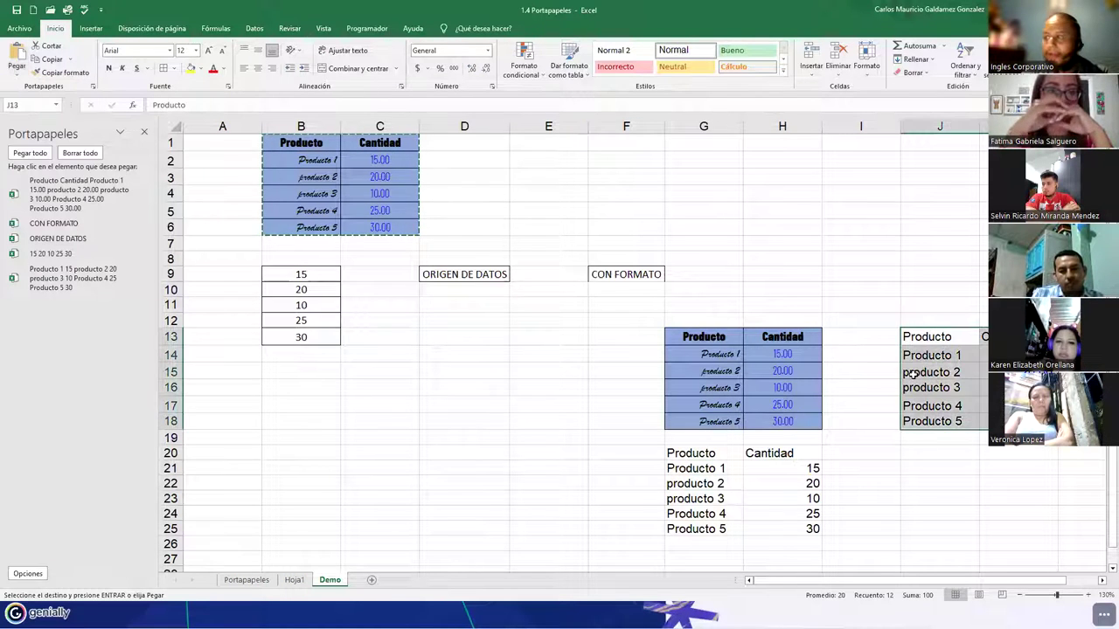
# Paste the copied table at J20, keeping its source formatting
pyautogui.click(918, 454)
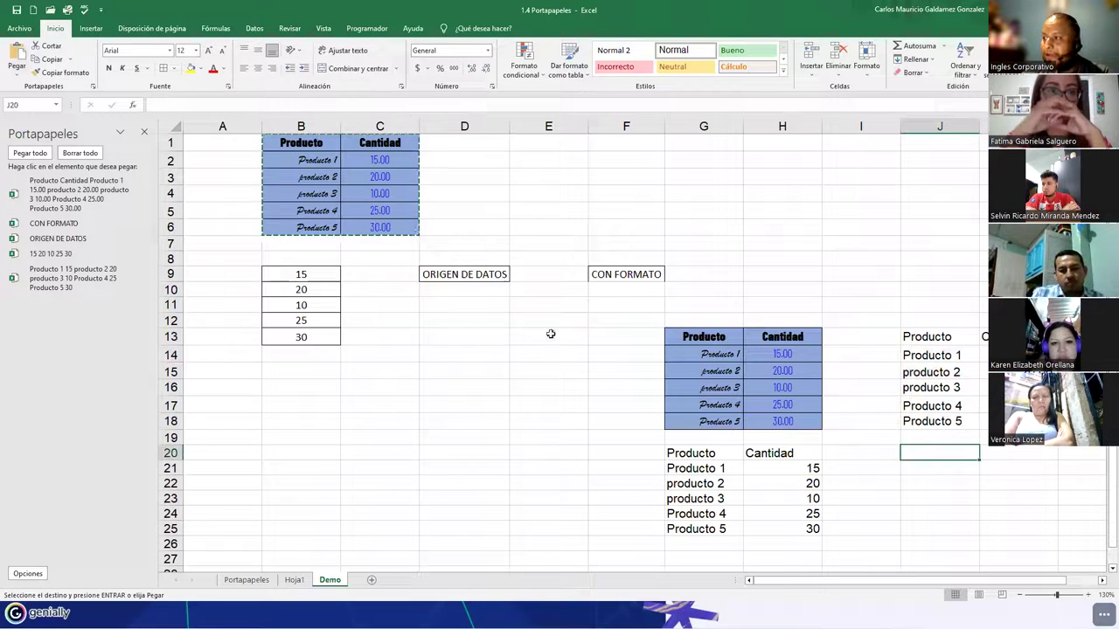
pyautogui.click(18, 74)
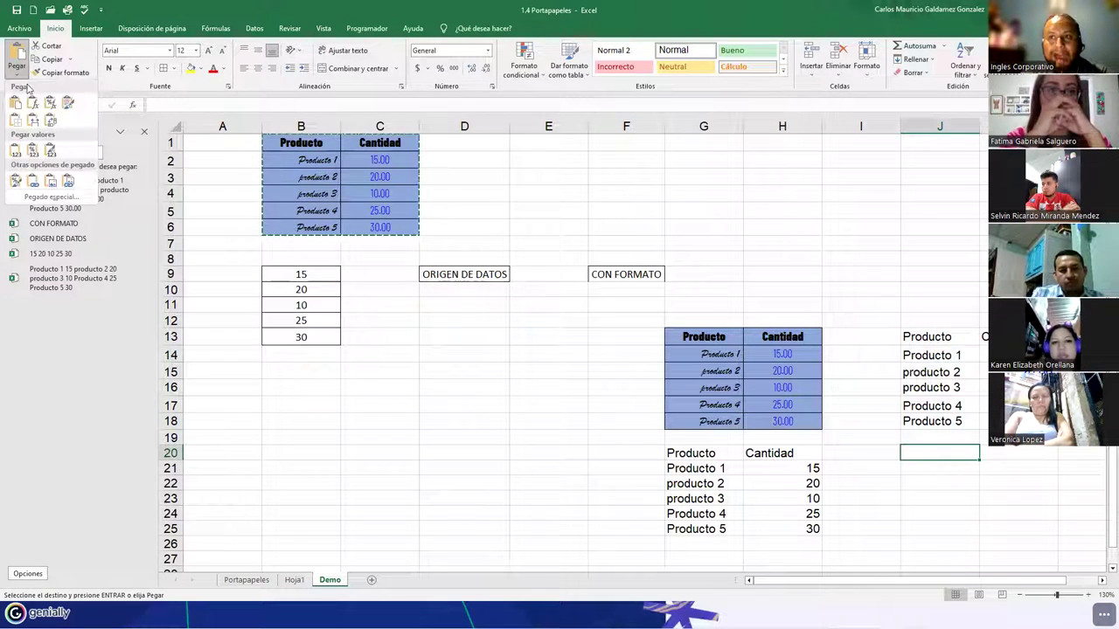
pyautogui.click(68, 106)
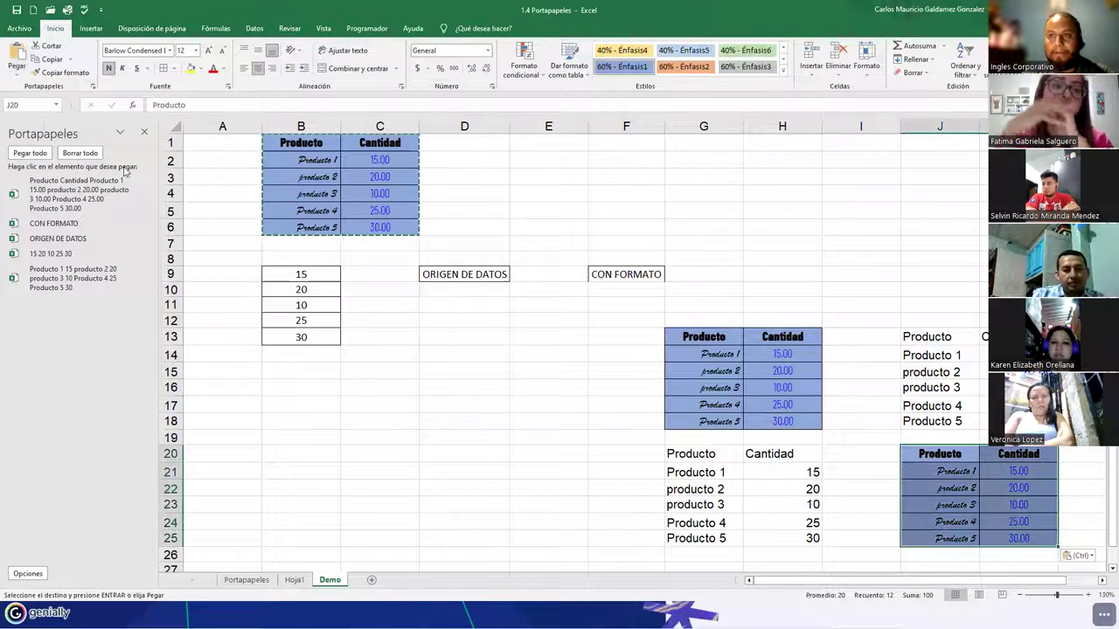
# Paste the copied table at G28 using the no-borders paste option
pyautogui.scroll(-6, 885, 404)
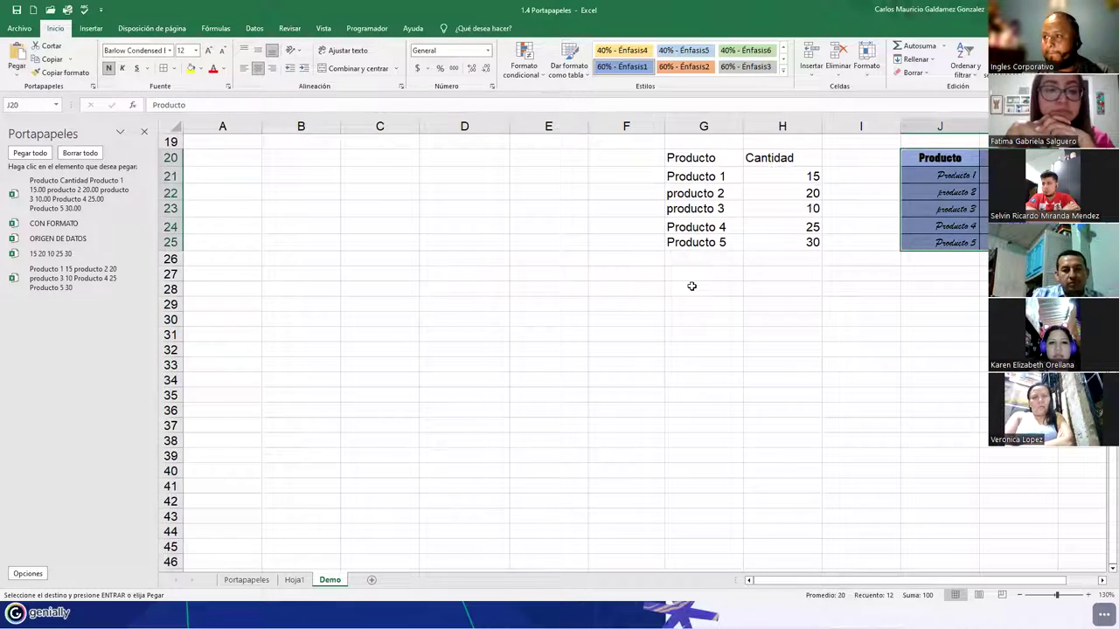
pyautogui.click(695, 289)
pyautogui.click(57, 105)
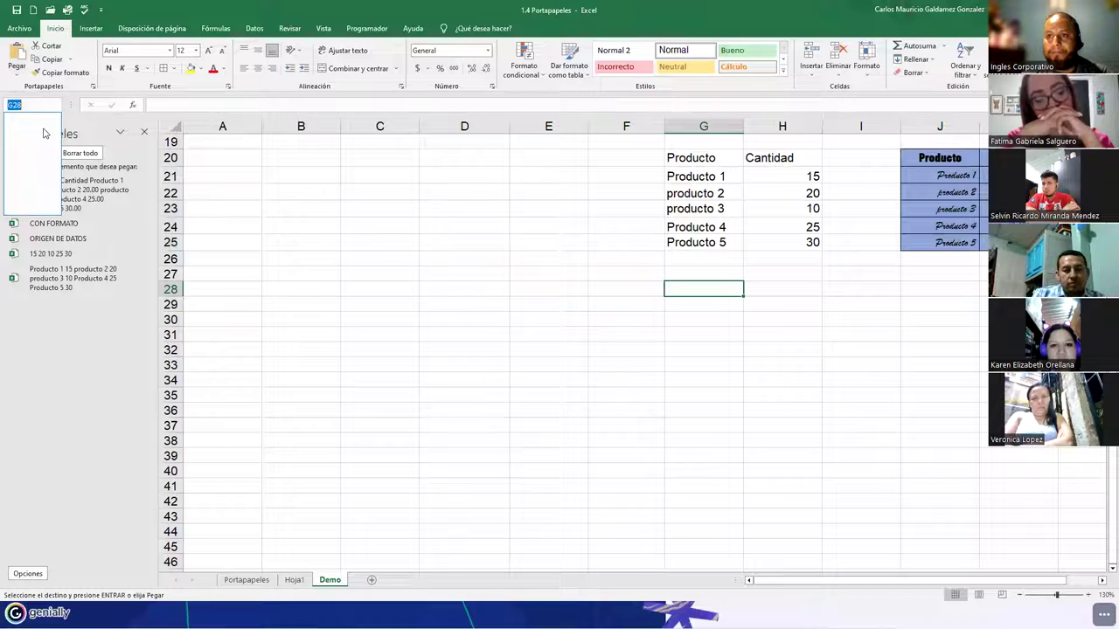
pyautogui.click(17, 66)
pyautogui.click(16, 66)
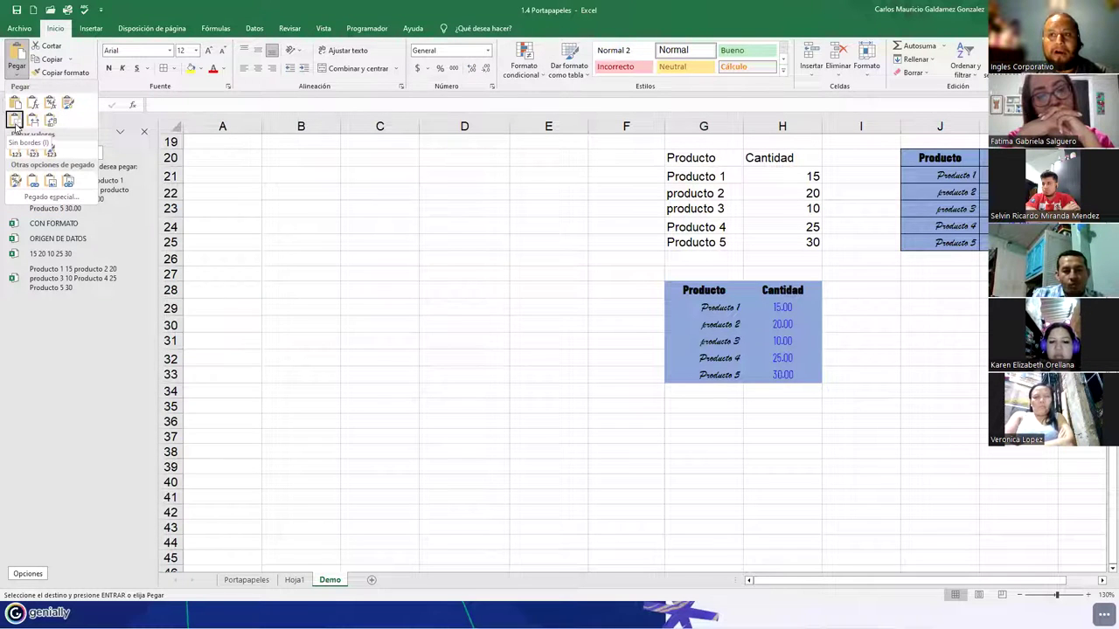
pyautogui.click(15, 121)
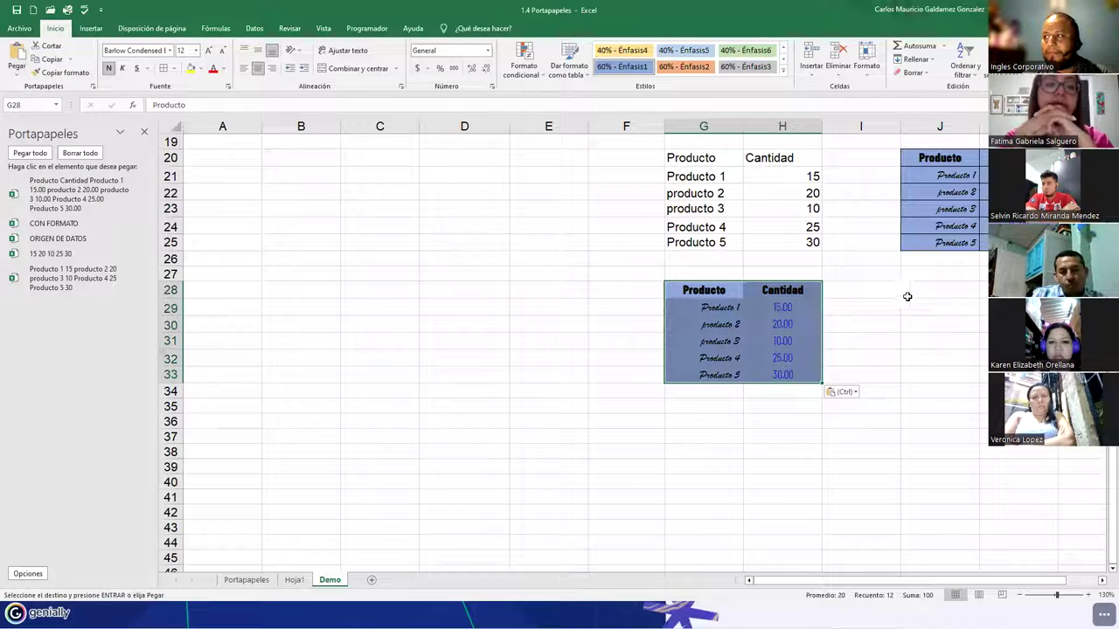
# Narrow column B to a width of 6.22
pyautogui.click(909, 293)
pyautogui.click(17, 68)
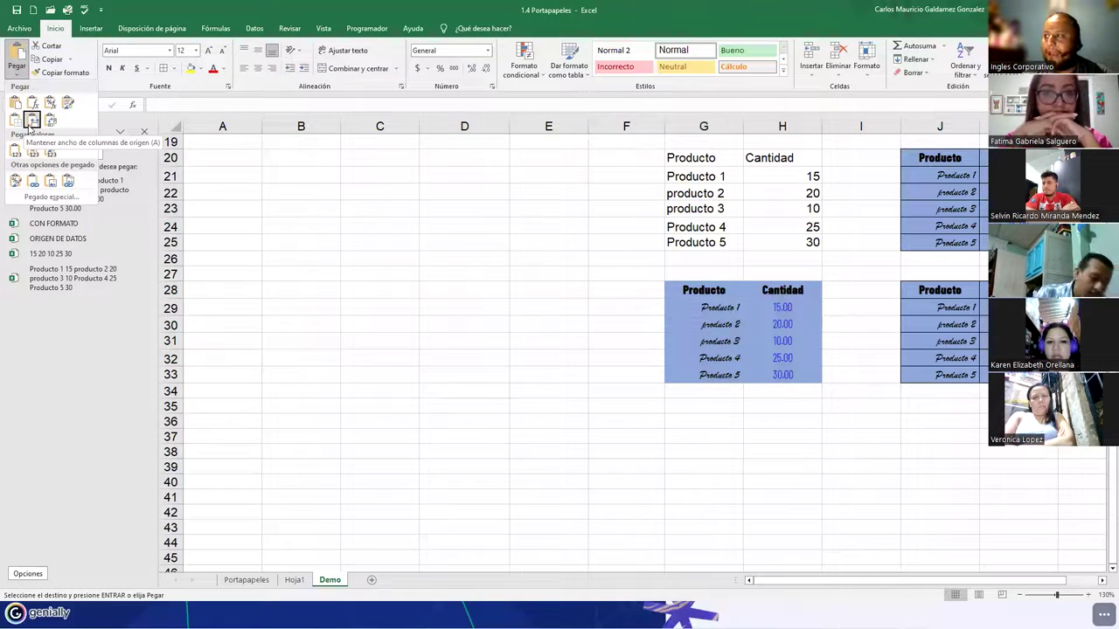
pyautogui.scroll(6, 315, 232)
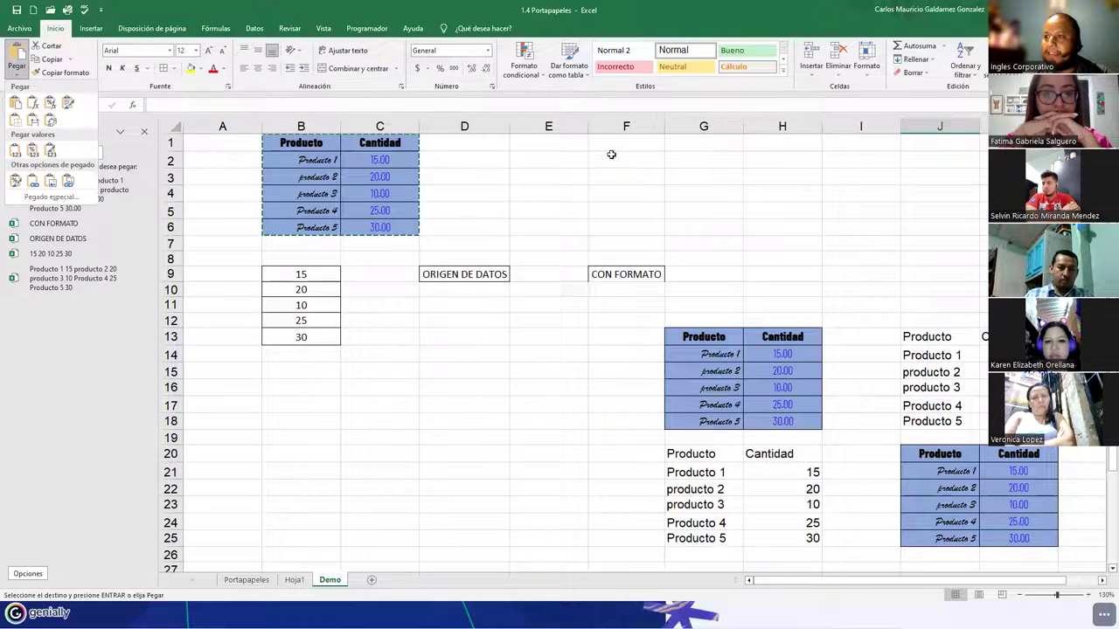
pyautogui.moveTo(339, 129); pyautogui.dragTo(309, 129)
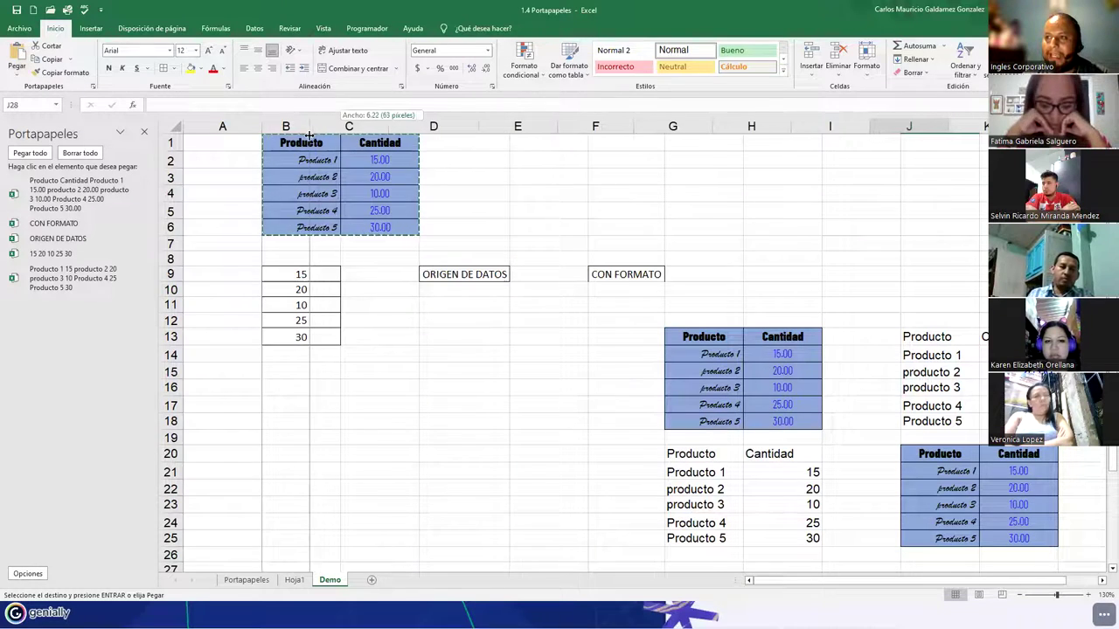
# Copy the table in B1:C6 and paste it at J28, keeping the source column widths
pyautogui.scroll(-2, 582, 252)
pyautogui.scroll(2, 289, 159)
pyautogui.moveTo(285, 142); pyautogui.dragTo(344, 227)
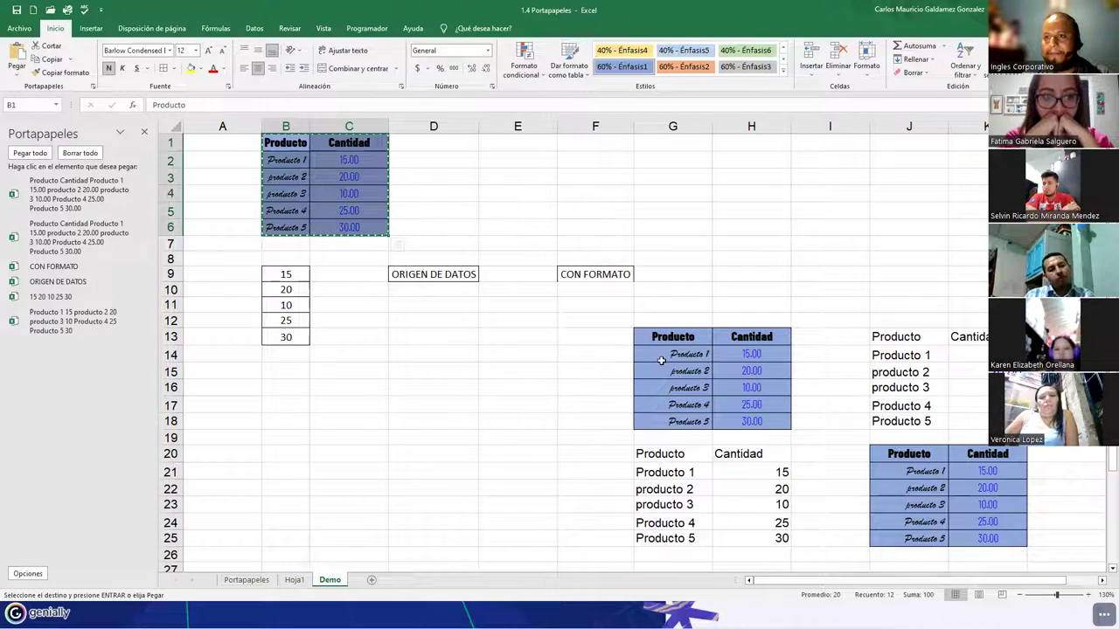
pyautogui.scroll(-4, 892, 446)
pyautogui.click(893, 392)
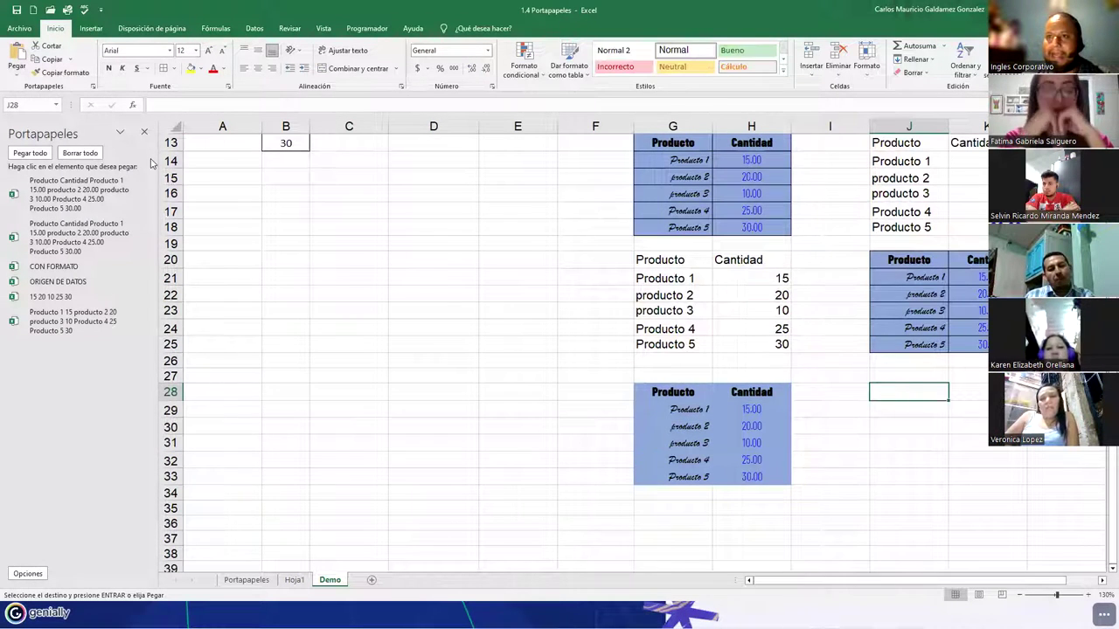
pyautogui.click(19, 73)
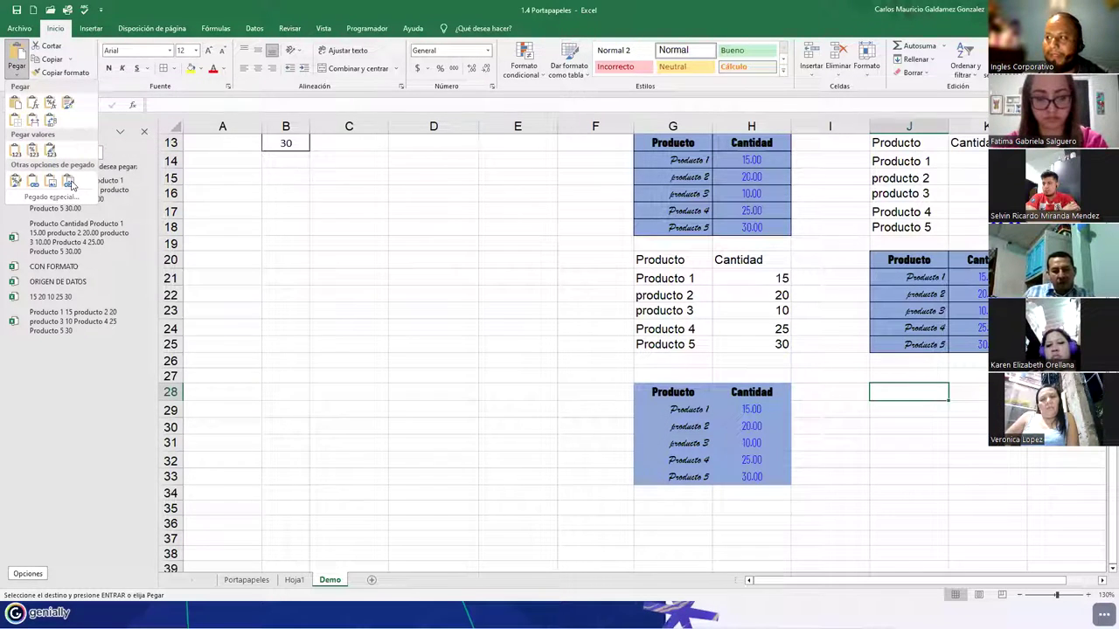
pyautogui.click(33, 121)
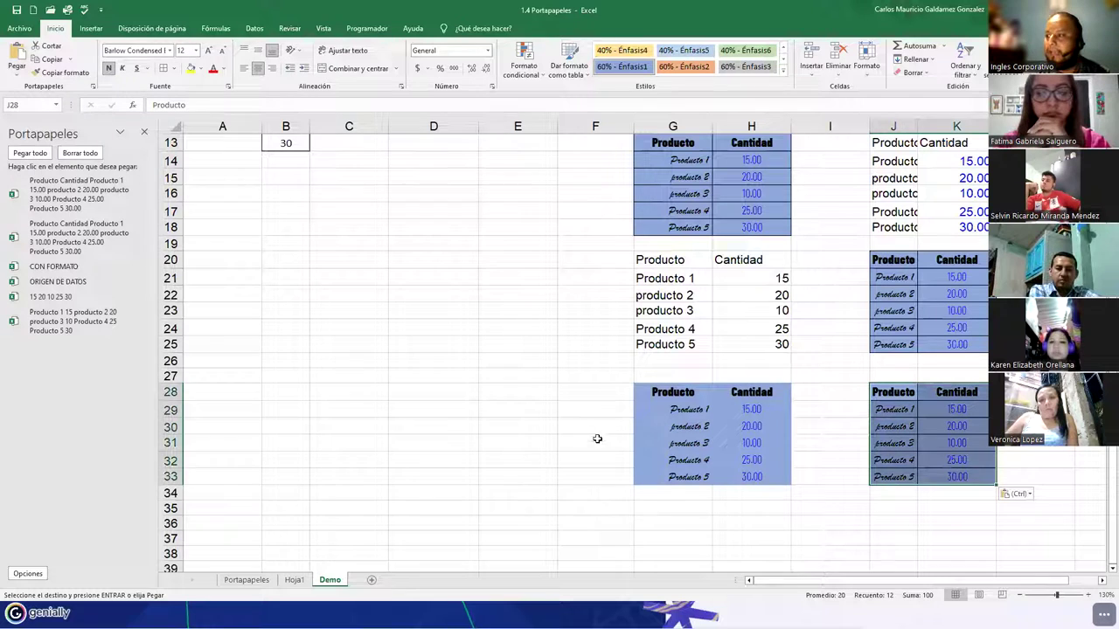
# Paste the copied table transposed at G36
pyautogui.click(674, 523)
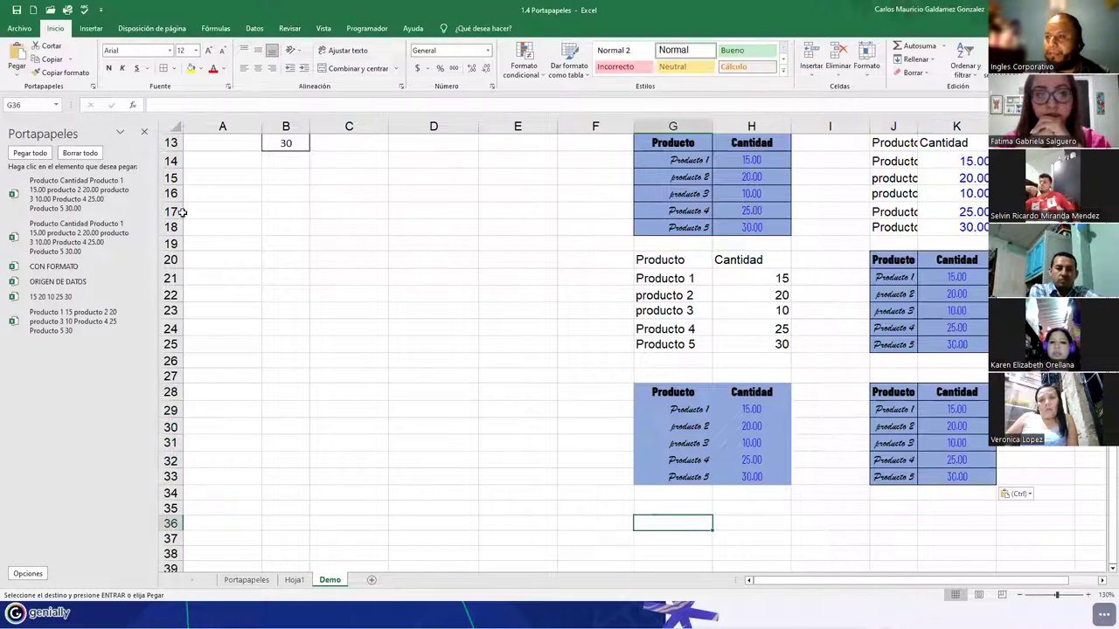
pyautogui.click(17, 73)
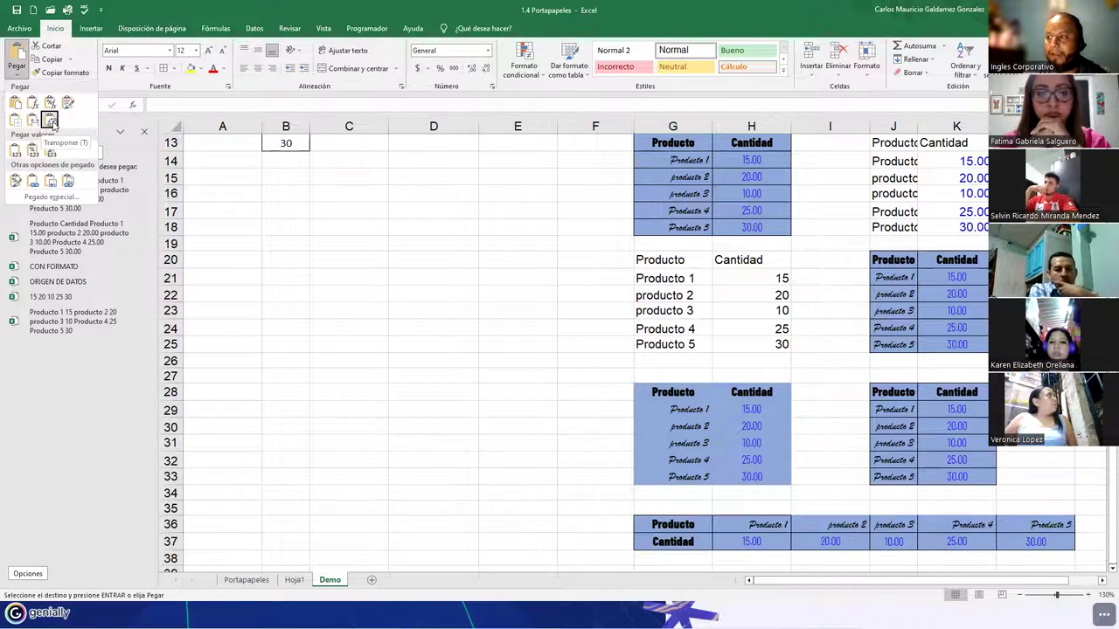
pyautogui.click(53, 122)
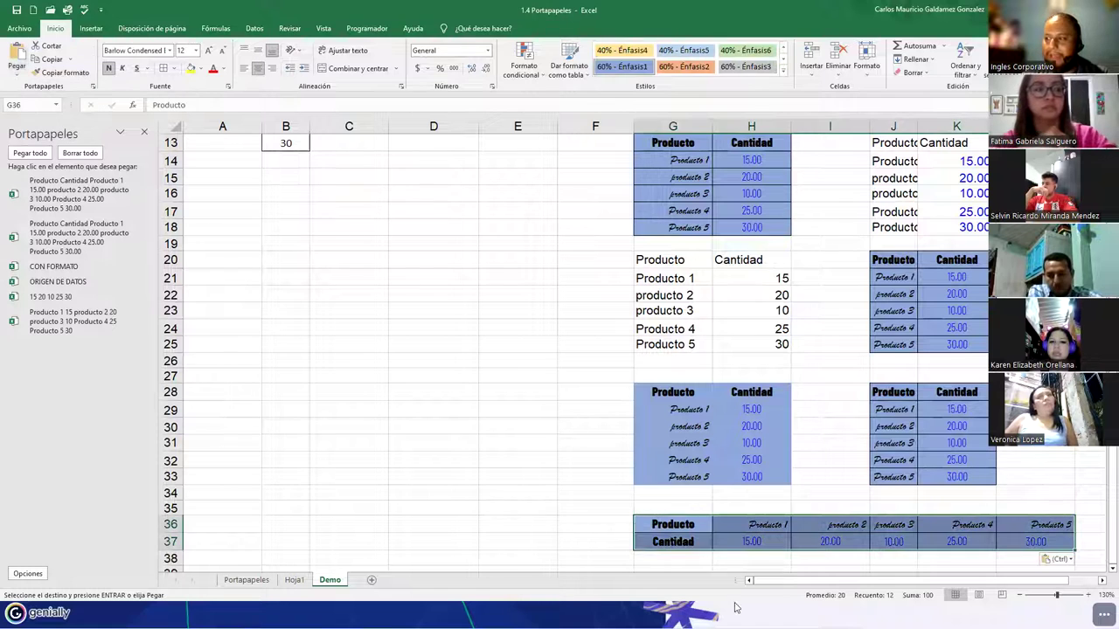
# Review the pasted table versions against the source table and the available paste options, and end the copy selection
pyautogui.hscroll(1, 795, 580)
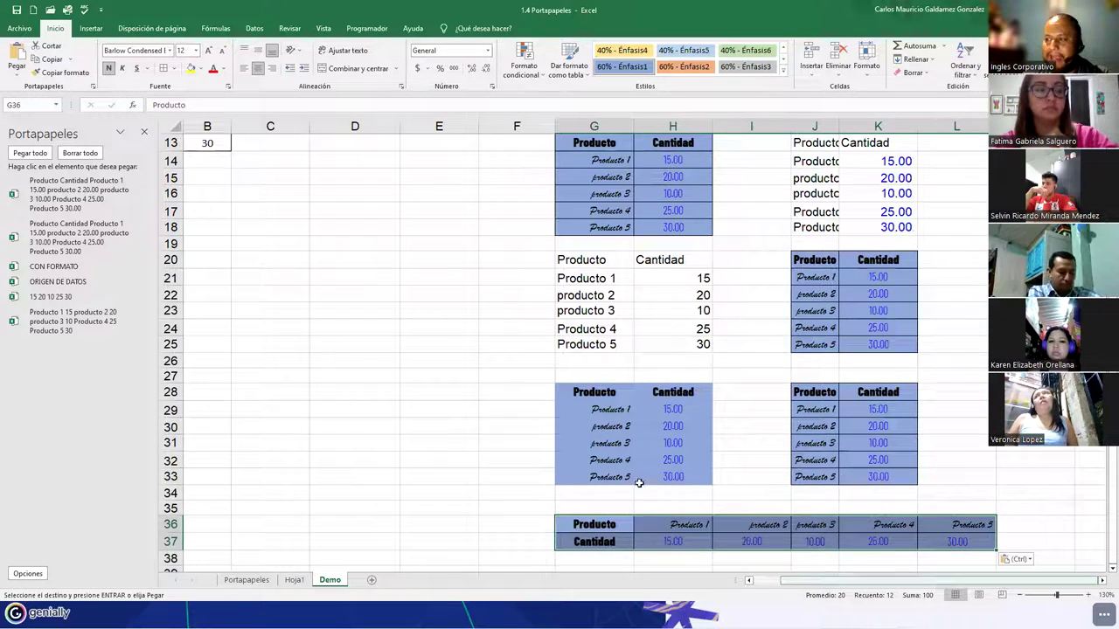
pyautogui.scroll(-5, 516, 426)
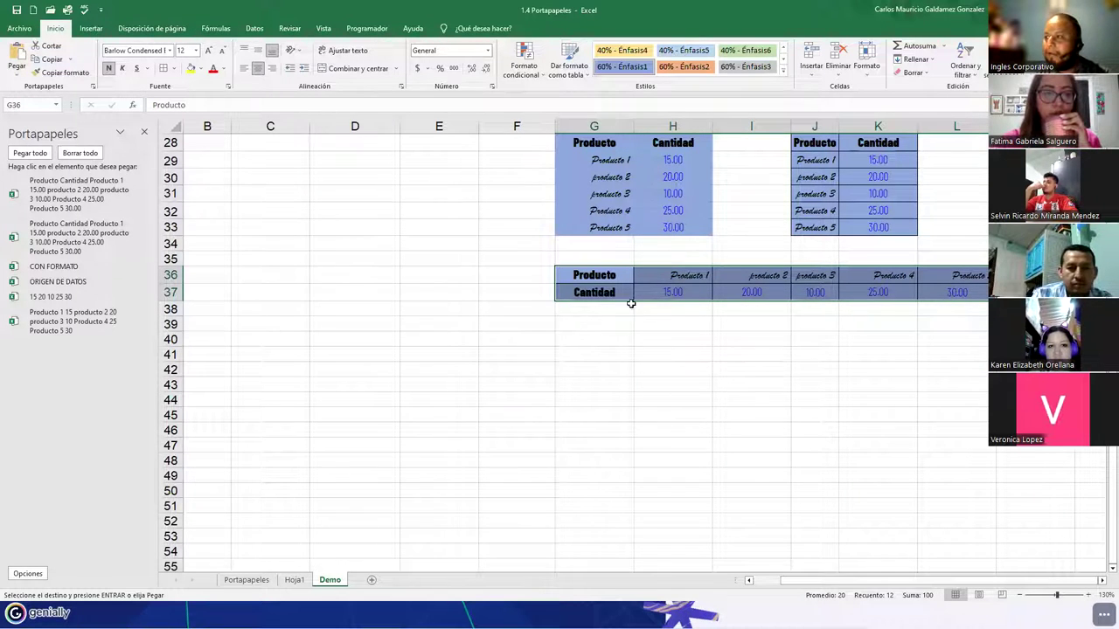
pyautogui.scroll(9, 558, 332)
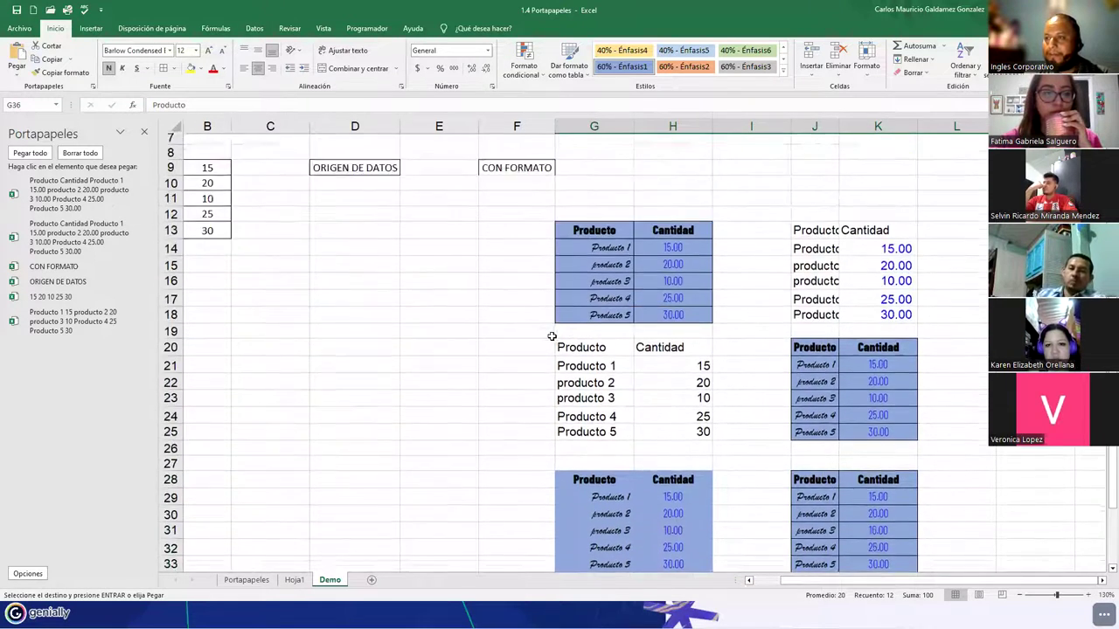
pyautogui.hscroll(-2, 419, 345)
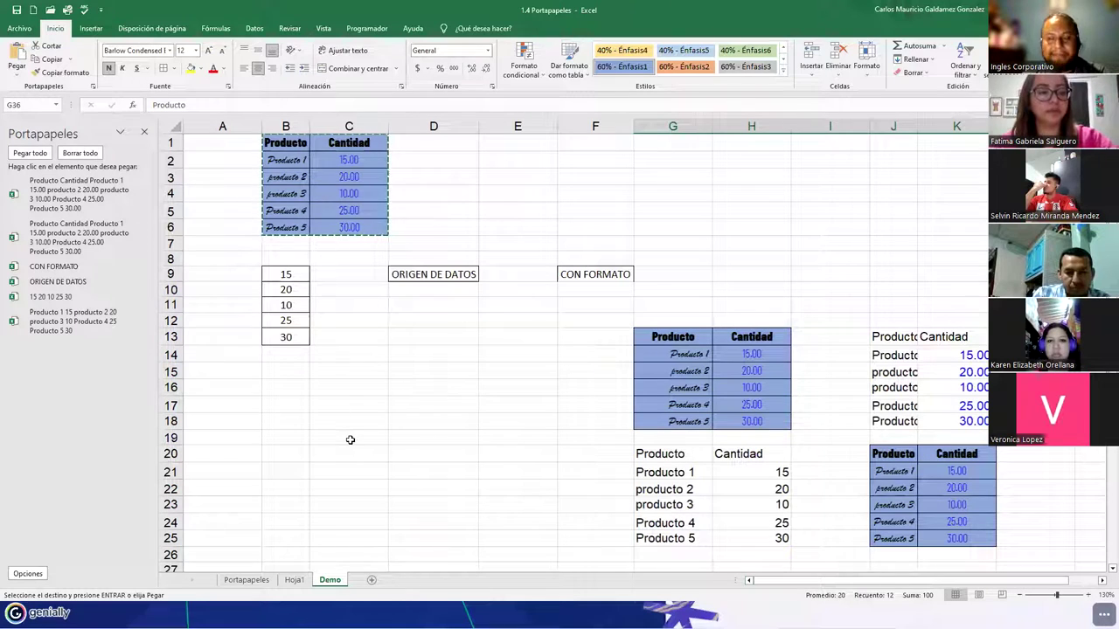
pyautogui.click(16, 73)
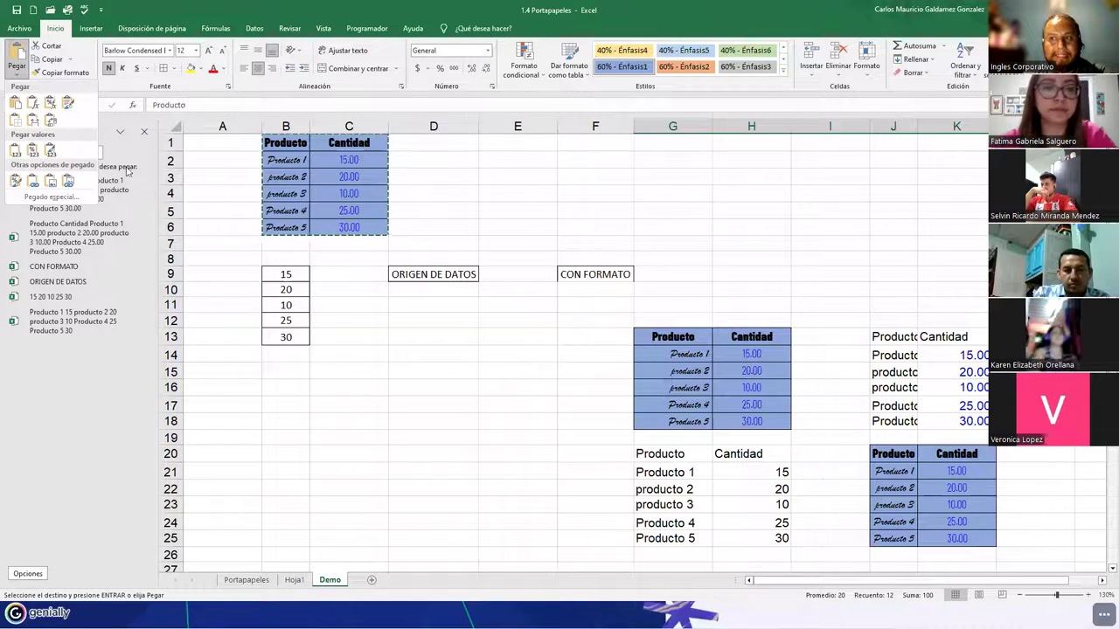
pyautogui.press('Escape')
pyautogui.press('Escape')
pyautogui.scroll(-7, 380, 400)
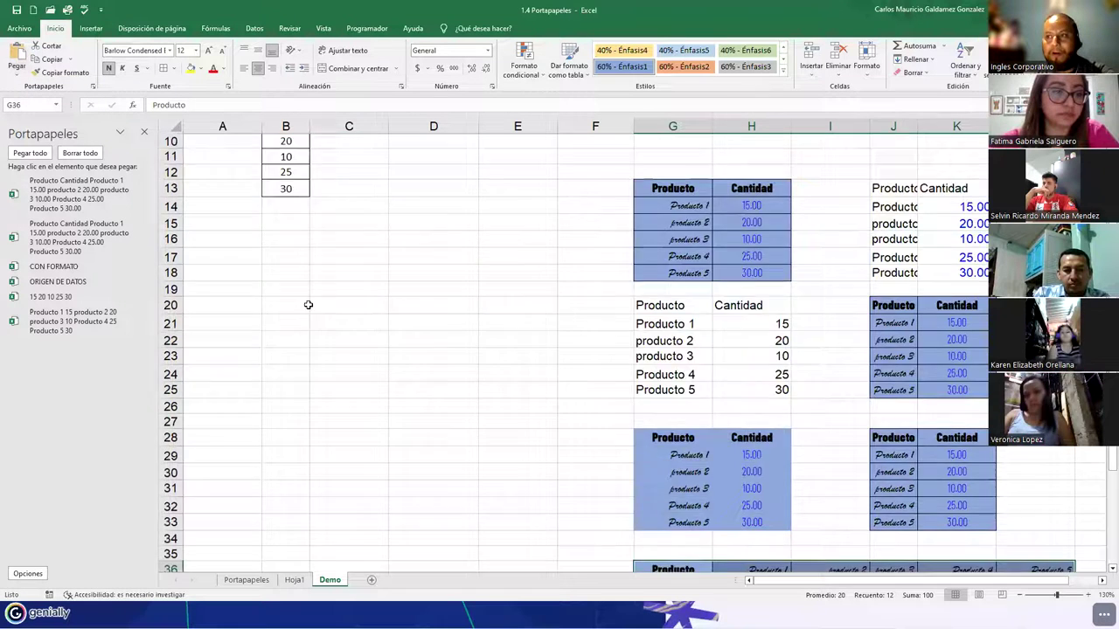
pyautogui.scroll(7, 367, 324)
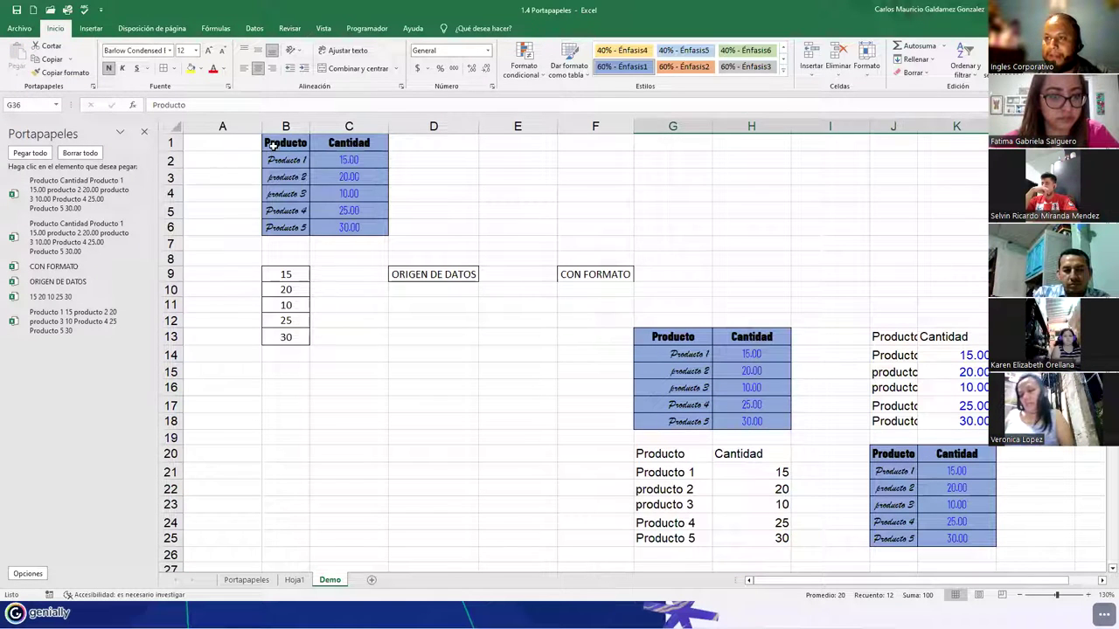
# Copy the product column in B1:B6 and paste it as values only at B16
pyautogui.moveTo(280, 142); pyautogui.dragTo(284, 228)
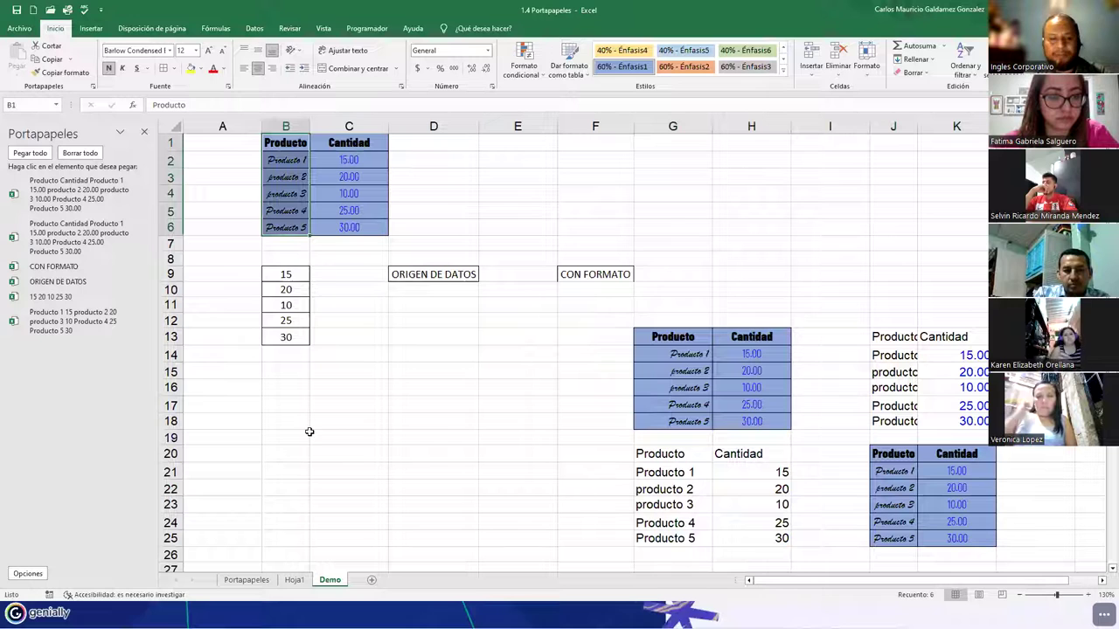
pyautogui.hotkey('ctrl', 'c')
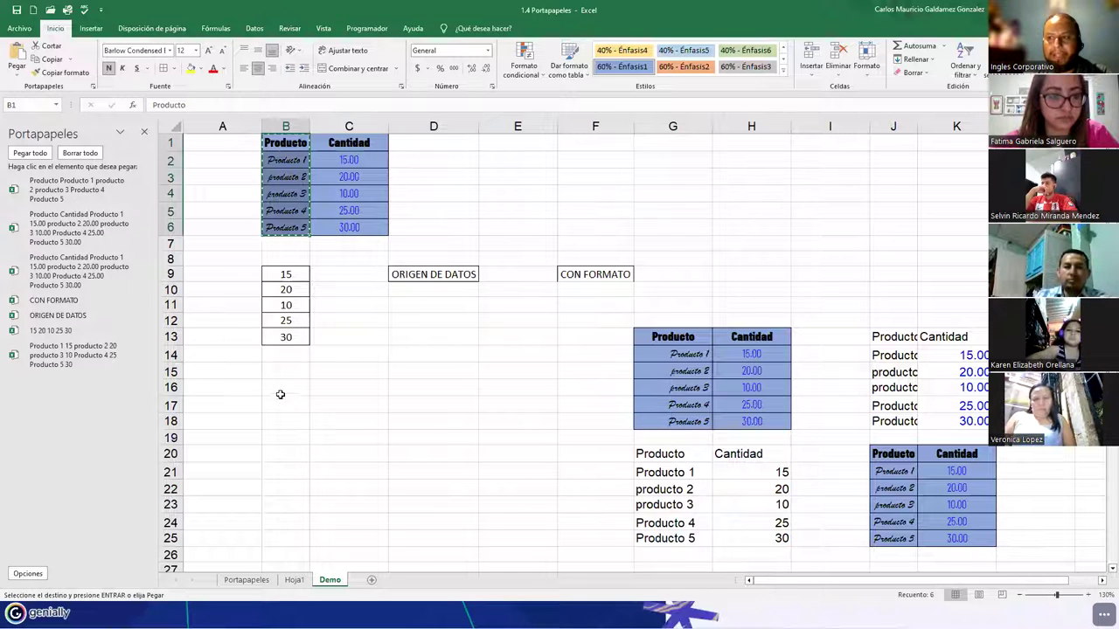
pyautogui.click(282, 392)
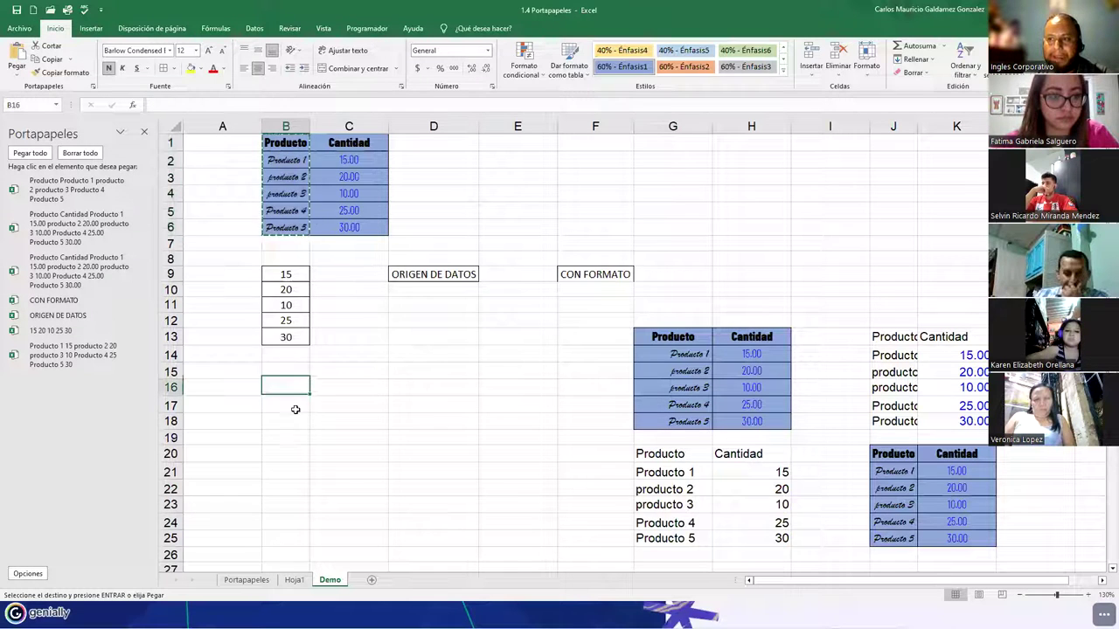
pyautogui.click(17, 74)
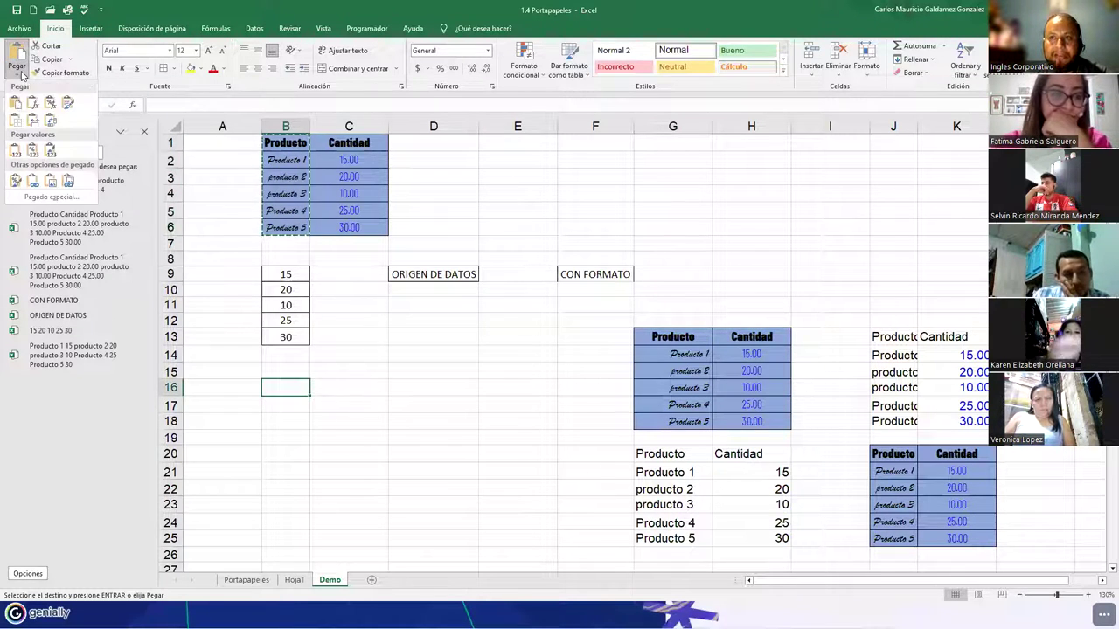
pyautogui.click(16, 151)
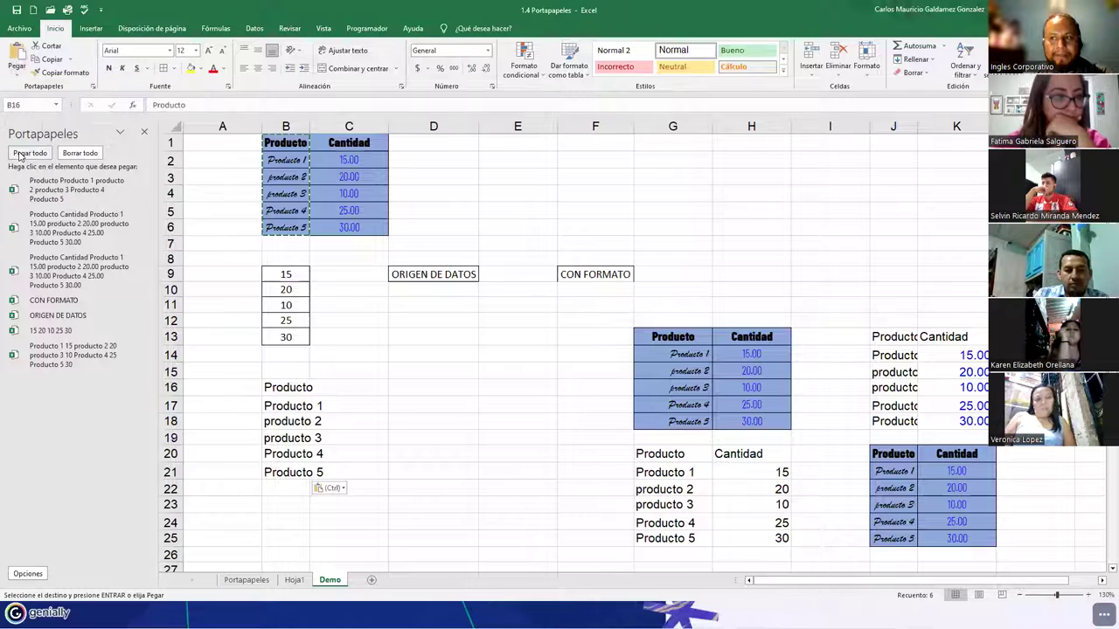
# Copy the quantity column in C1:C6 and paste it as values only at C16
pyautogui.moveTo(347, 144); pyautogui.dragTo(348, 226)
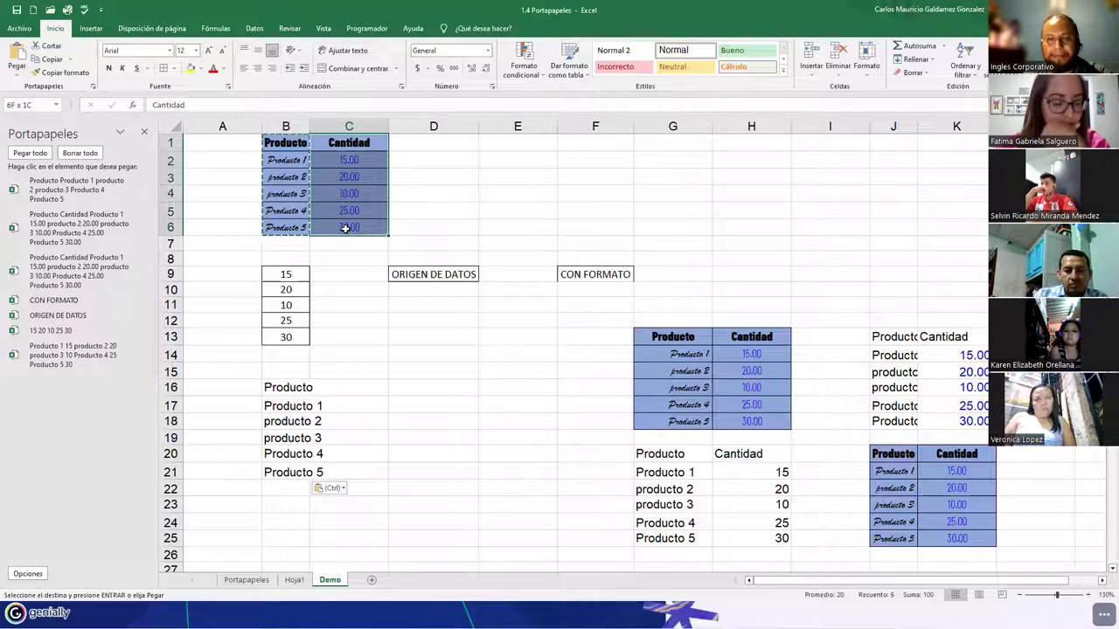
pyautogui.hotkey('ctrl', 'c')
pyautogui.click(342, 383)
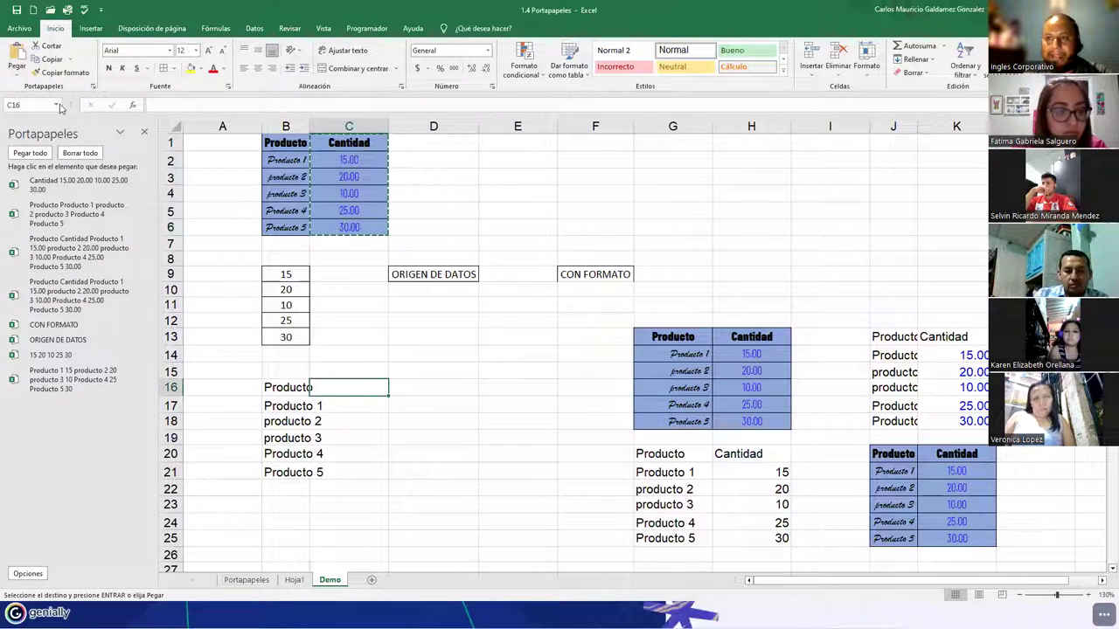
pyautogui.click(23, 79)
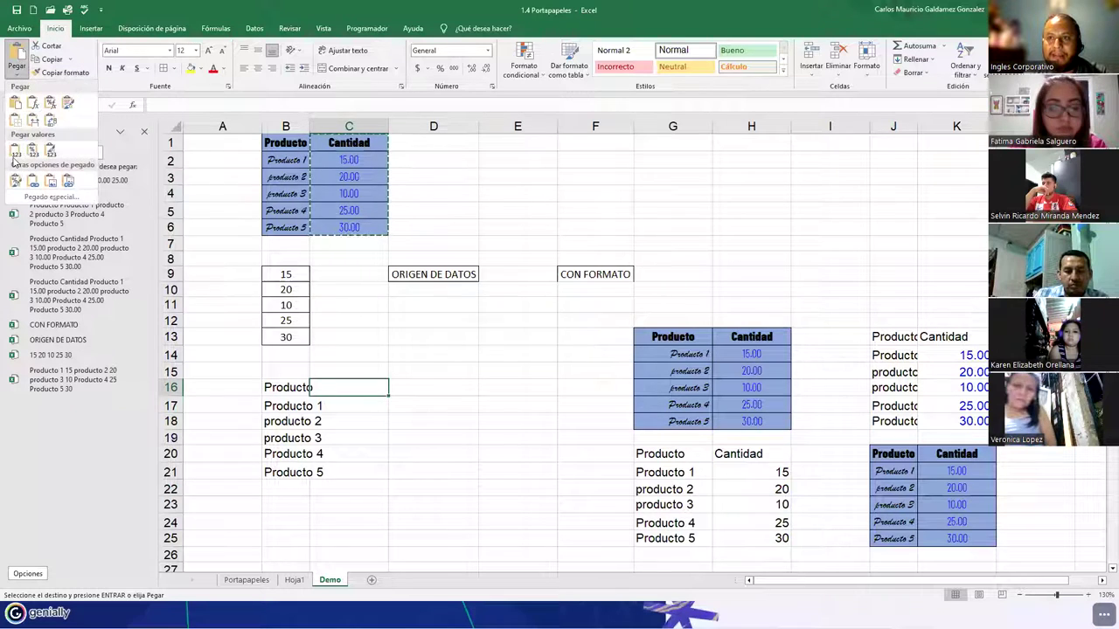
pyautogui.click(14, 151)
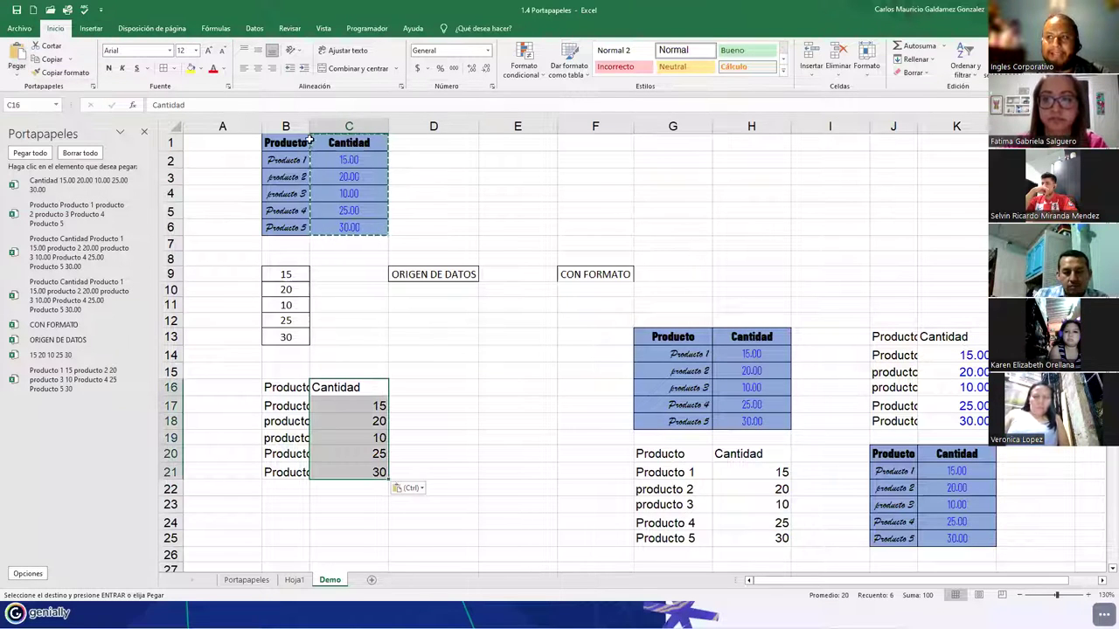
# Widen column B to fit the product names and compare the pasted quantities in C17:C21 with the source value in C2
pyautogui.click(365, 405)
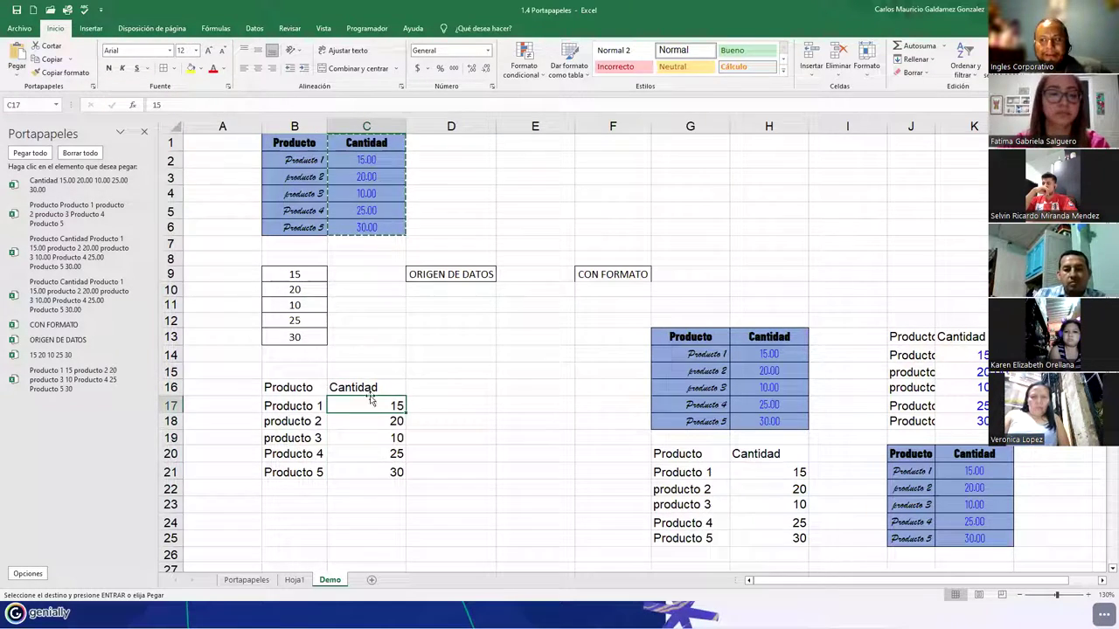
pyautogui.click(364, 160)
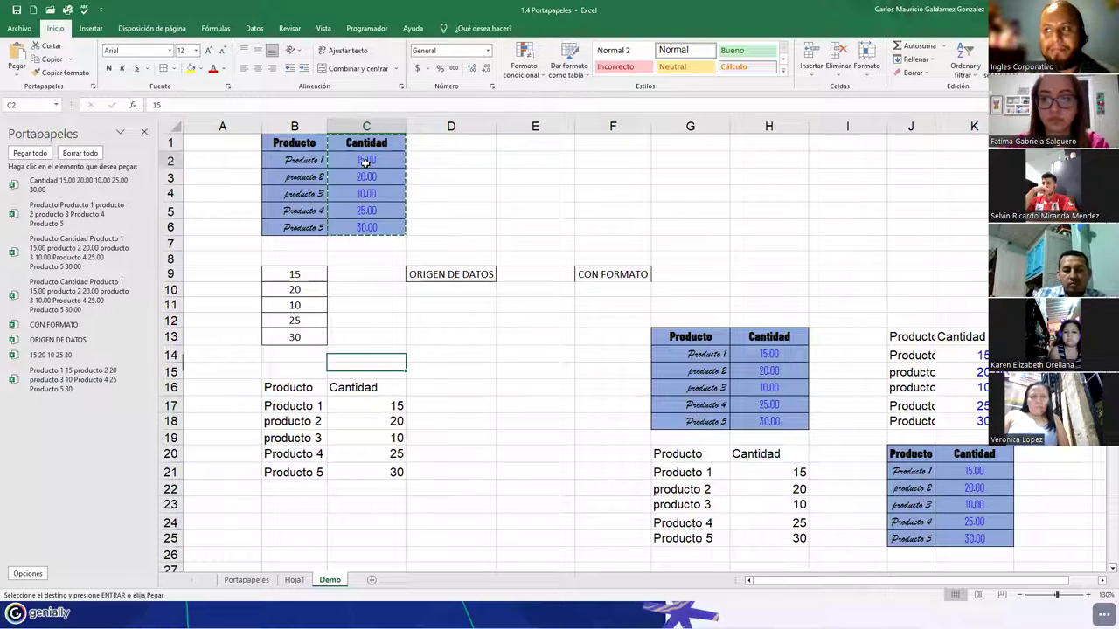
pyautogui.moveTo(358, 408); pyautogui.dragTo(345, 467)
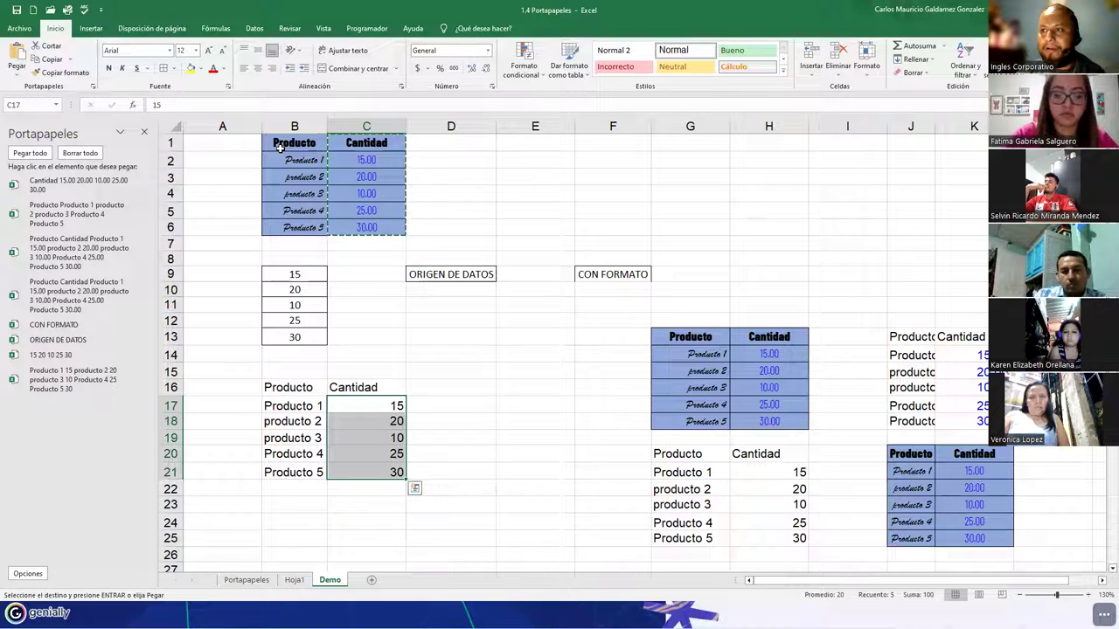
# Copy the product table in B1:C6 and paste only its formatting at B24
pyautogui.moveTo(294, 147); pyautogui.dragTo(367, 225)
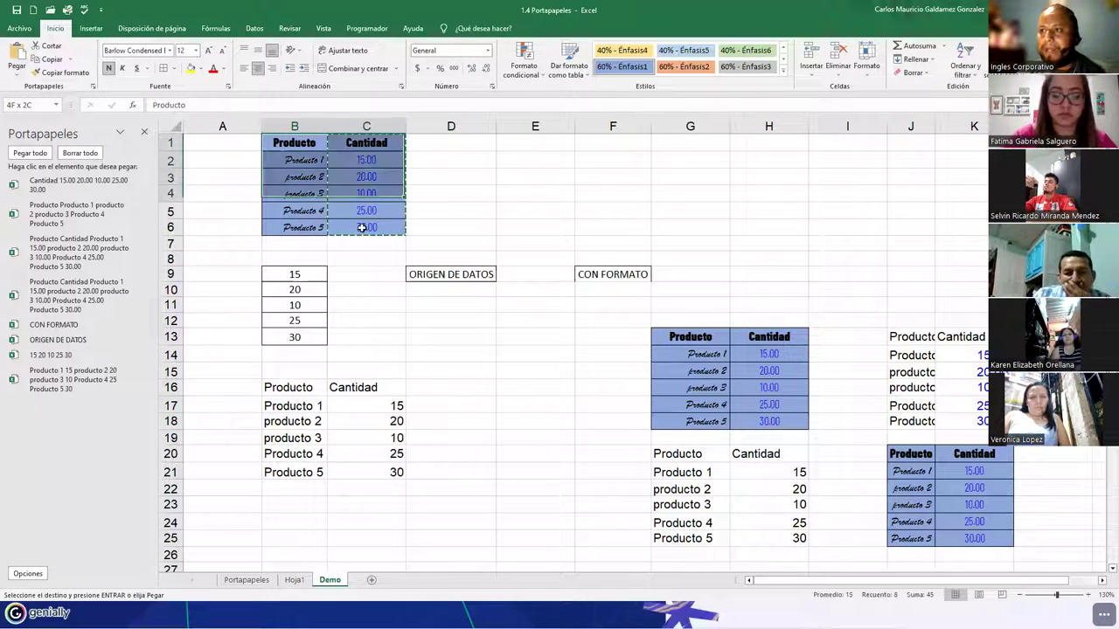
pyautogui.hotkey('ctrl', 'c')
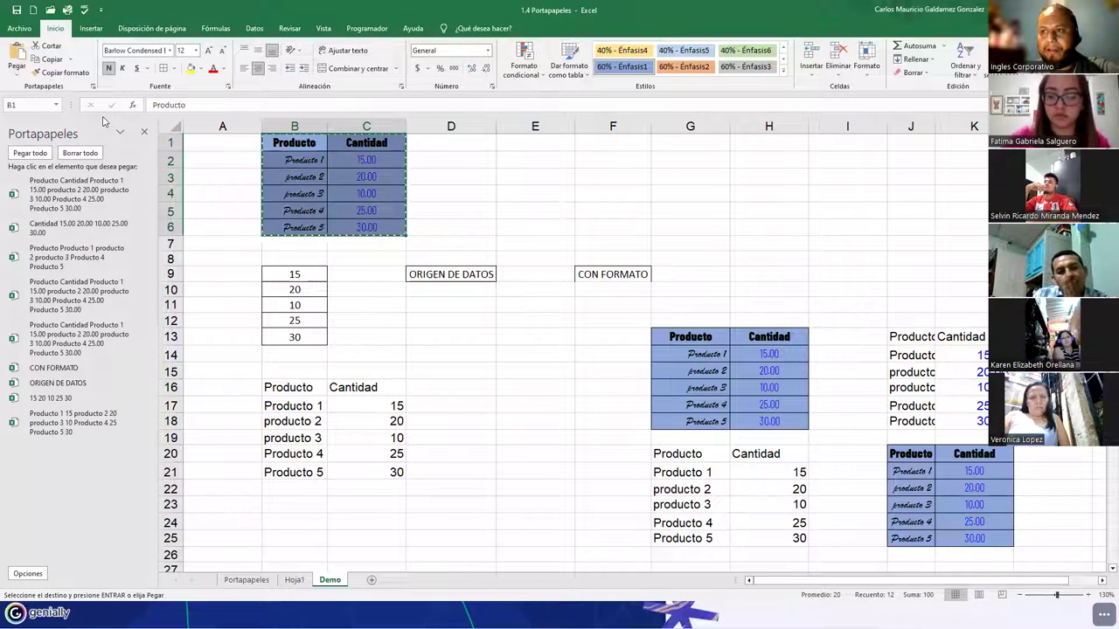
pyautogui.click(22, 79)
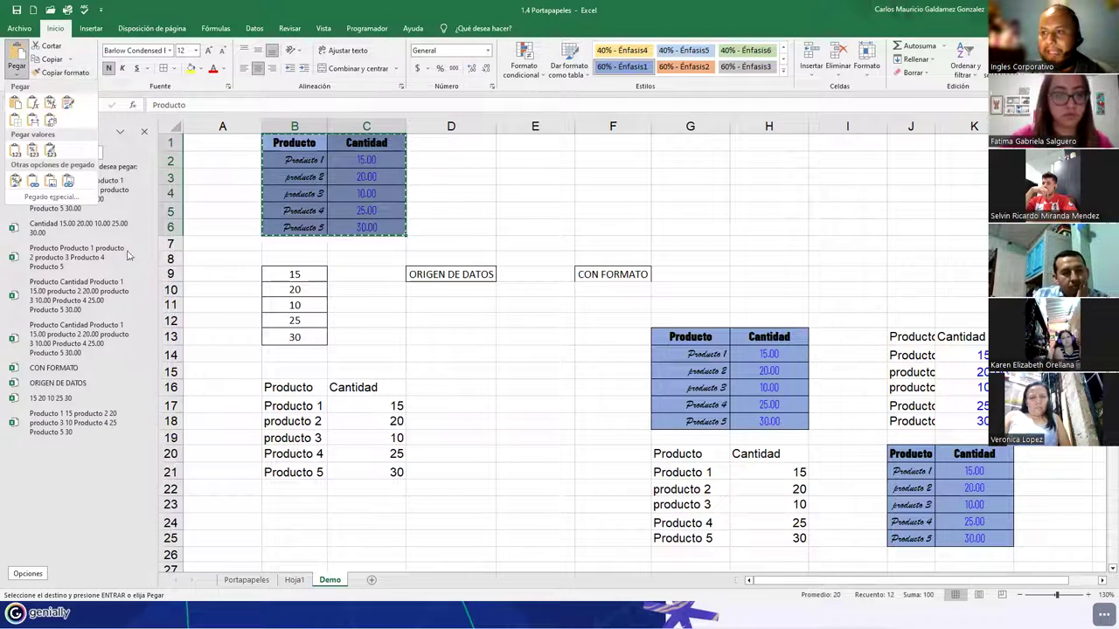
pyautogui.click(275, 514)
pyautogui.click(283, 525)
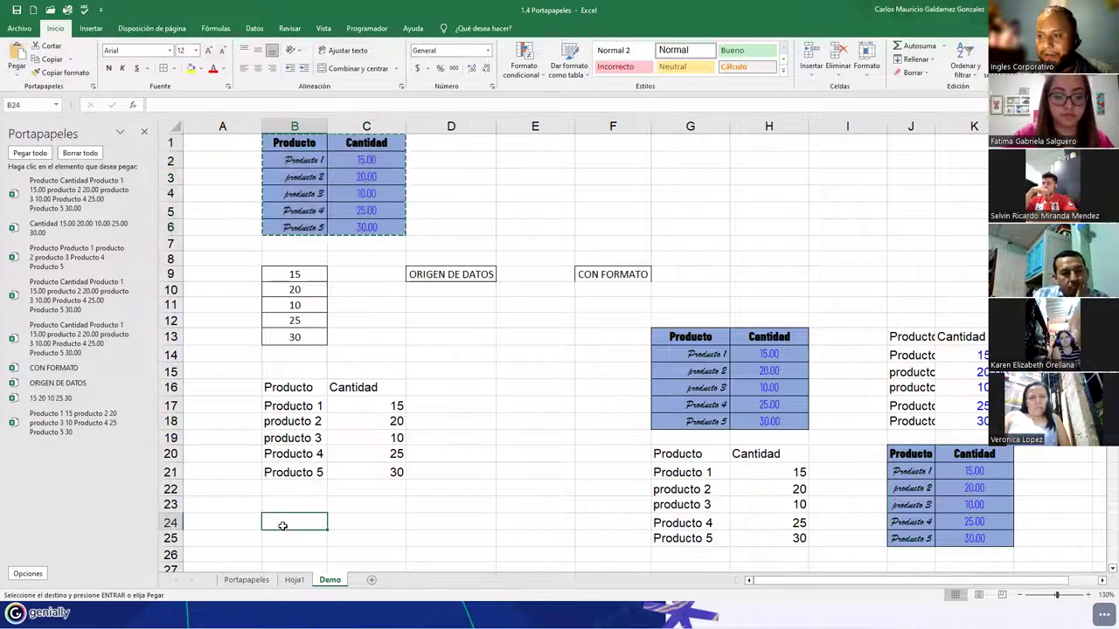
pyautogui.click(19, 77)
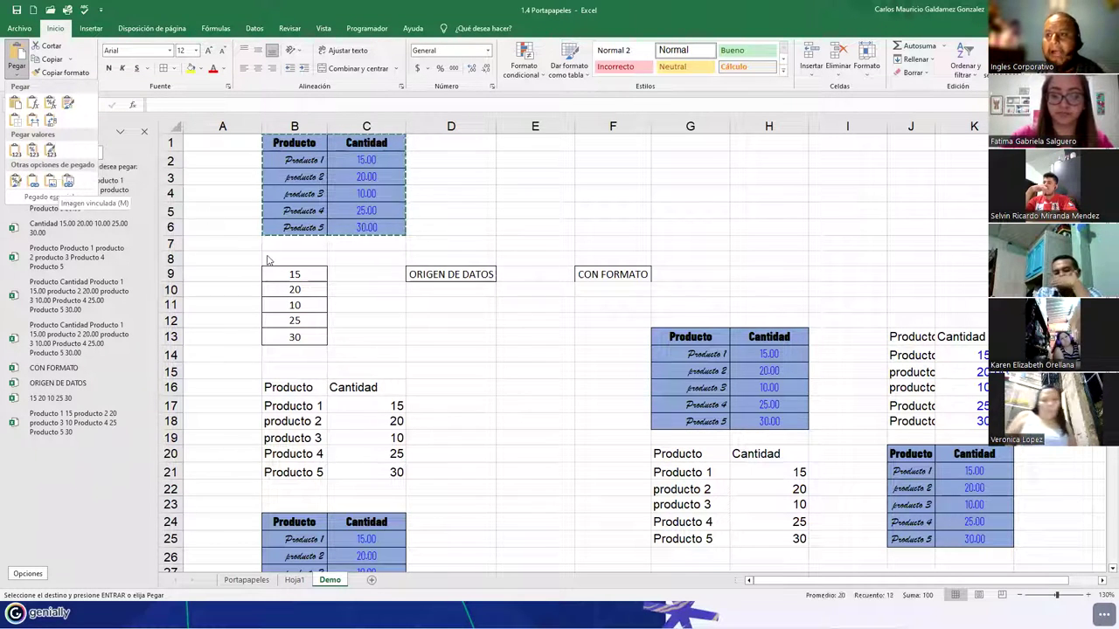
pyautogui.scroll(-4, 463, 397)
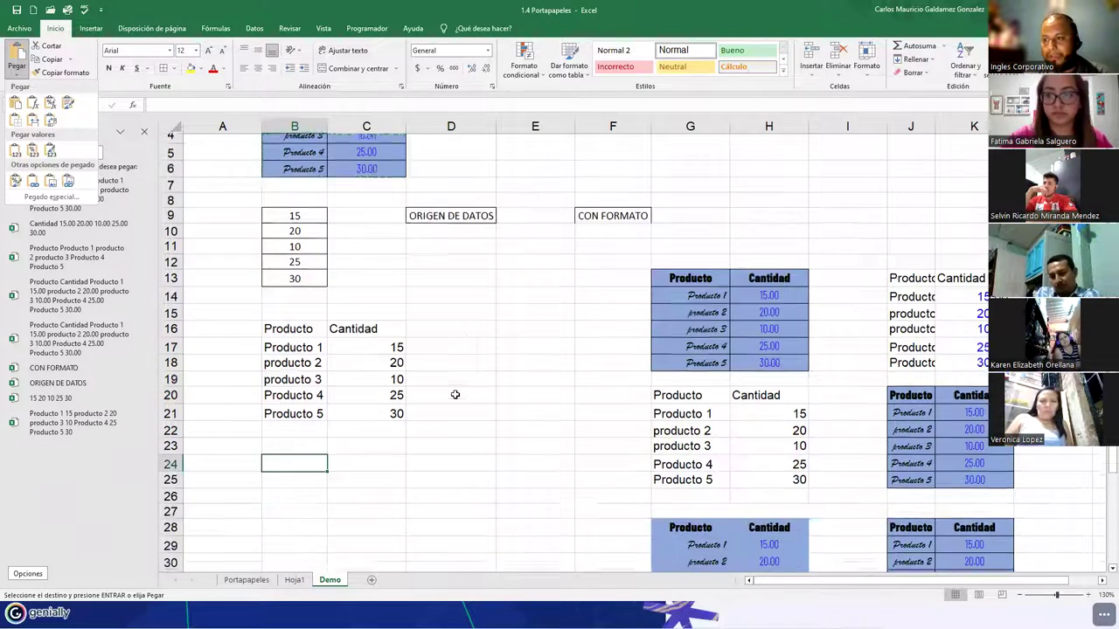
pyautogui.scroll(4, 295, 288)
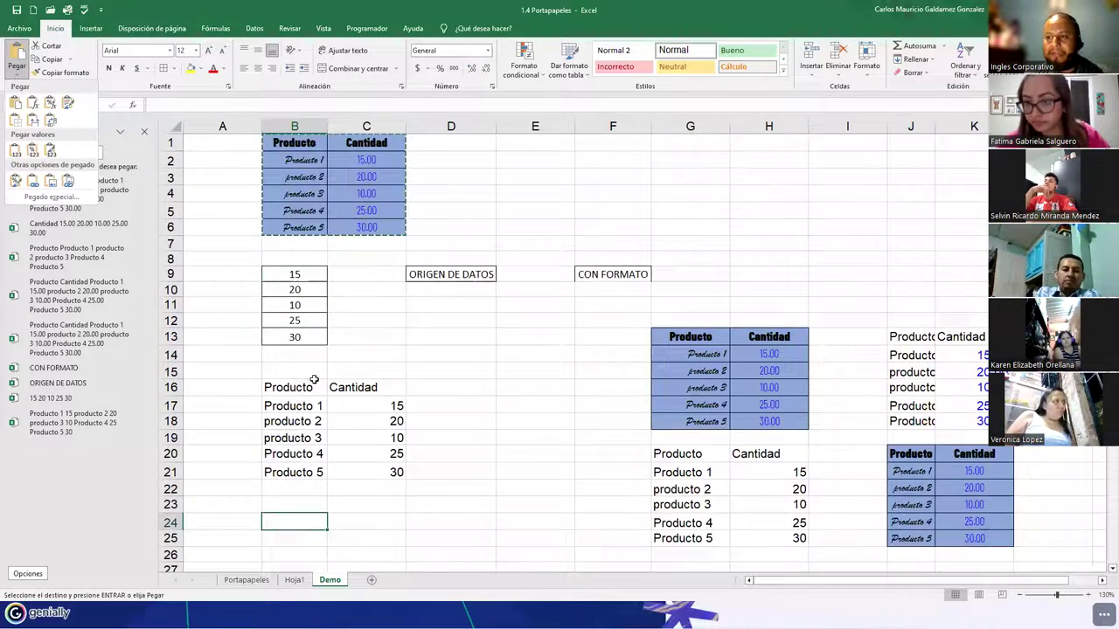
pyautogui.scroll(-5, 310, 378)
pyautogui.click(283, 284)
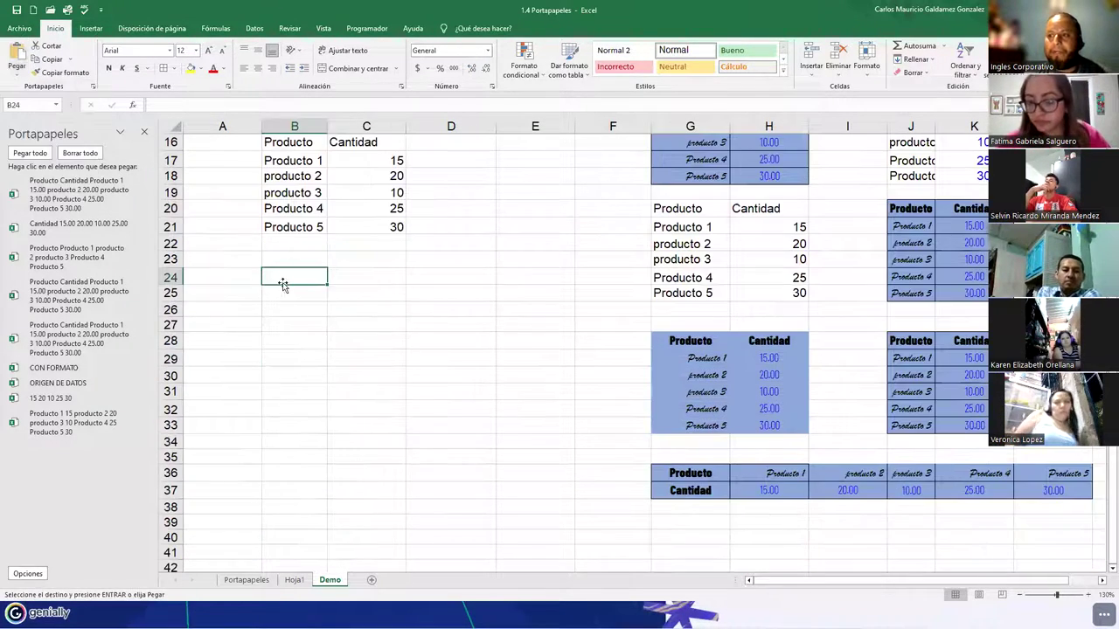
pyautogui.click(17, 75)
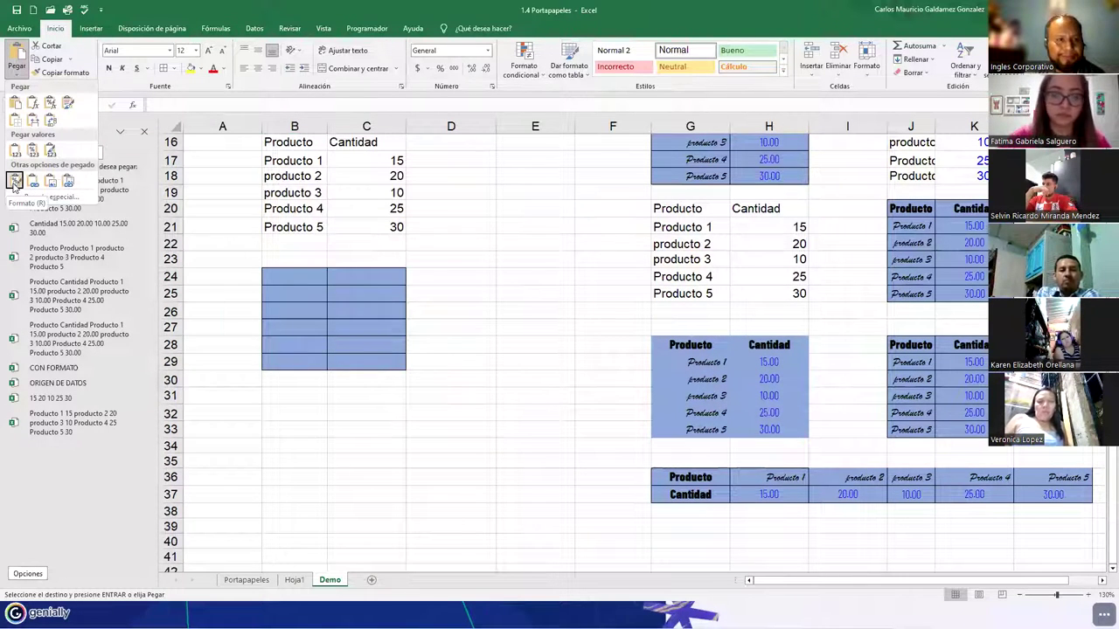
pyautogui.click(14, 181)
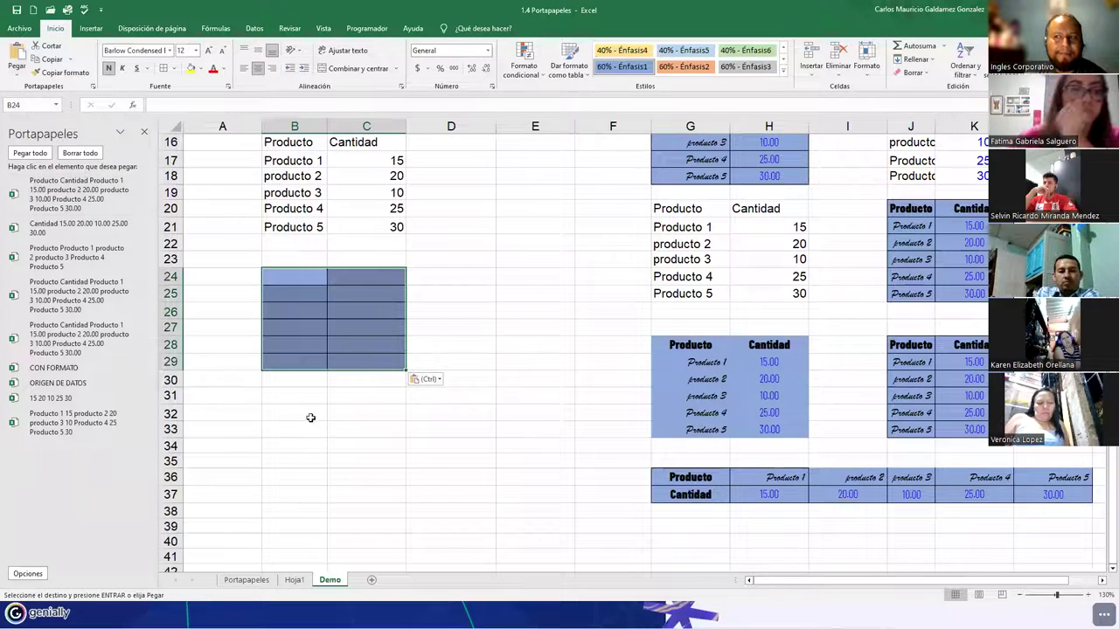
# Enter the headers Dias in B24 and Años in C24 of the empty formatted table
pyautogui.scroll(1, 341, 426)
pyautogui.scroll(4, 342, 425)
pyautogui.scroll(-2, 342, 425)
pyautogui.click(293, 424)
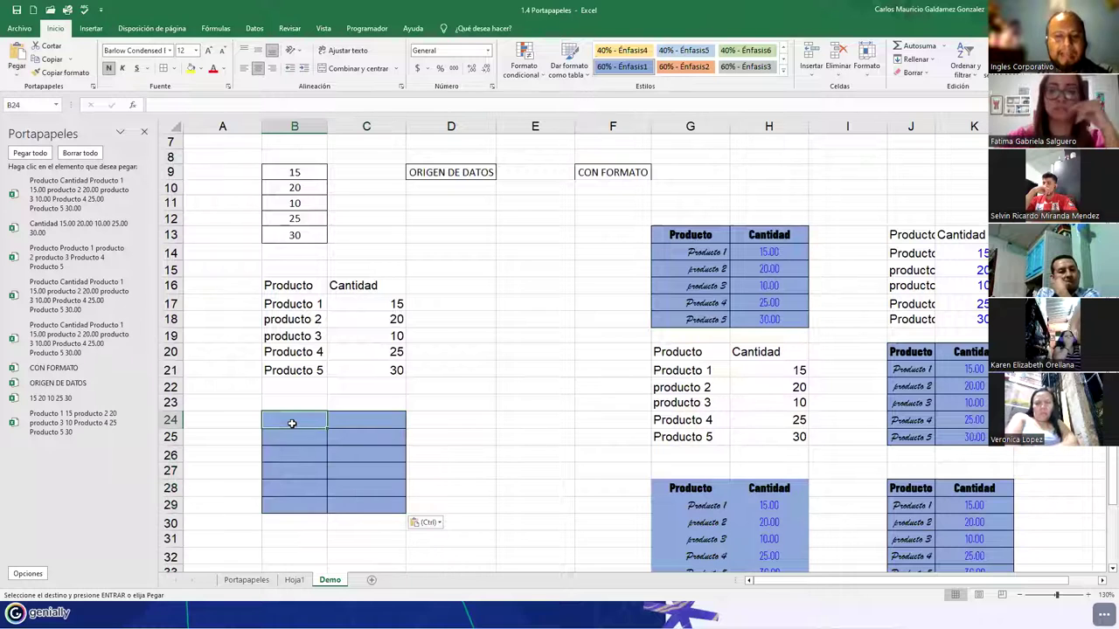
pyautogui.write('Mas')
pyautogui.press('Tab')
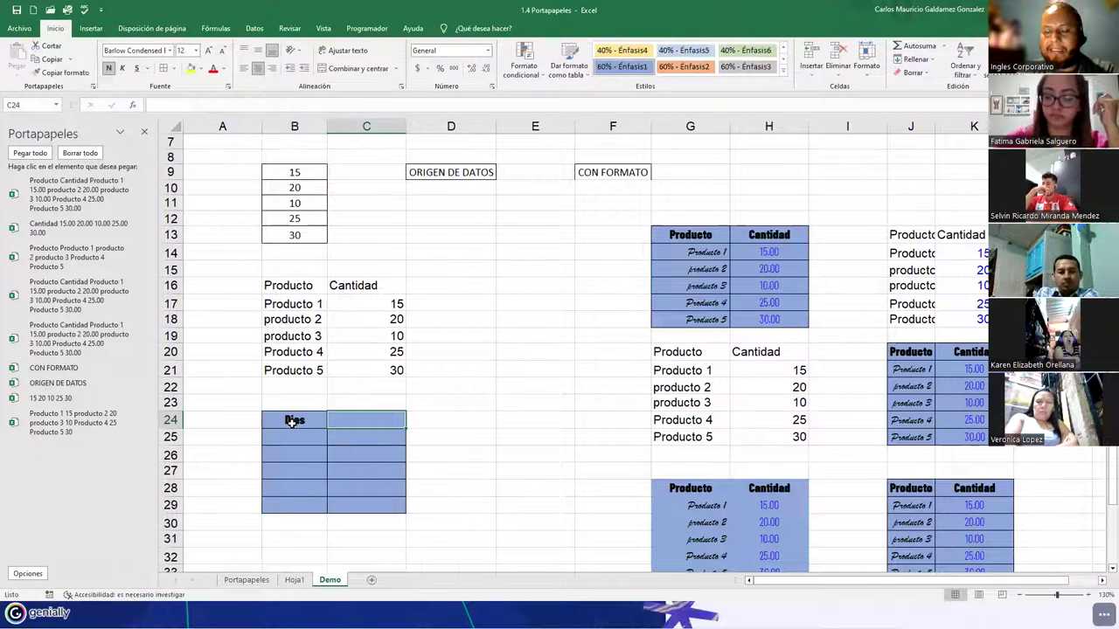
pyautogui.write('Años')
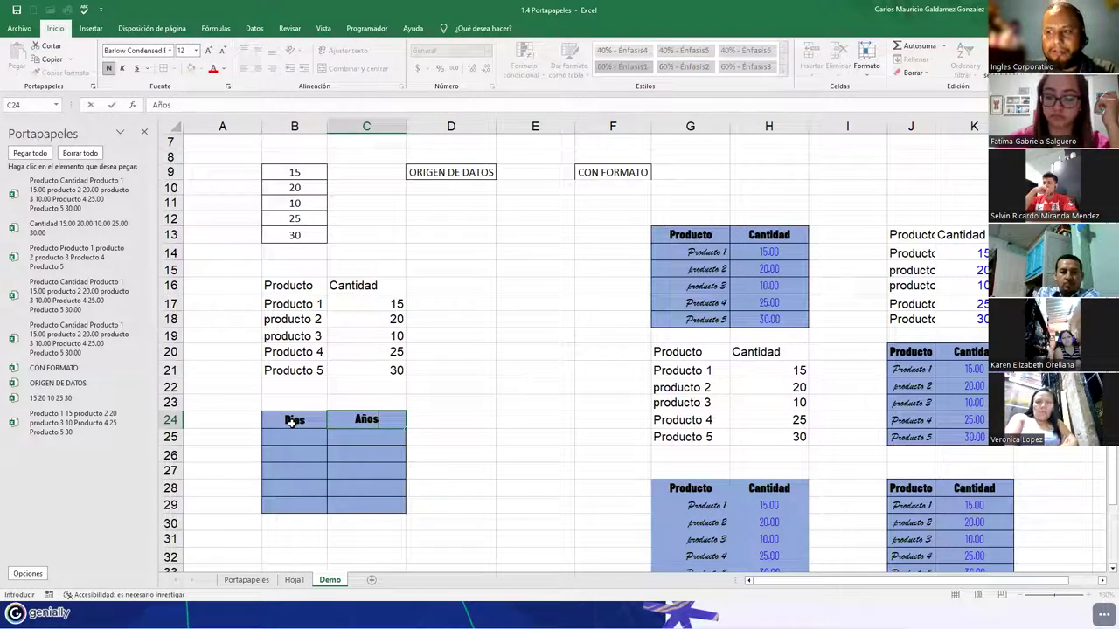
pyautogui.press('Return')
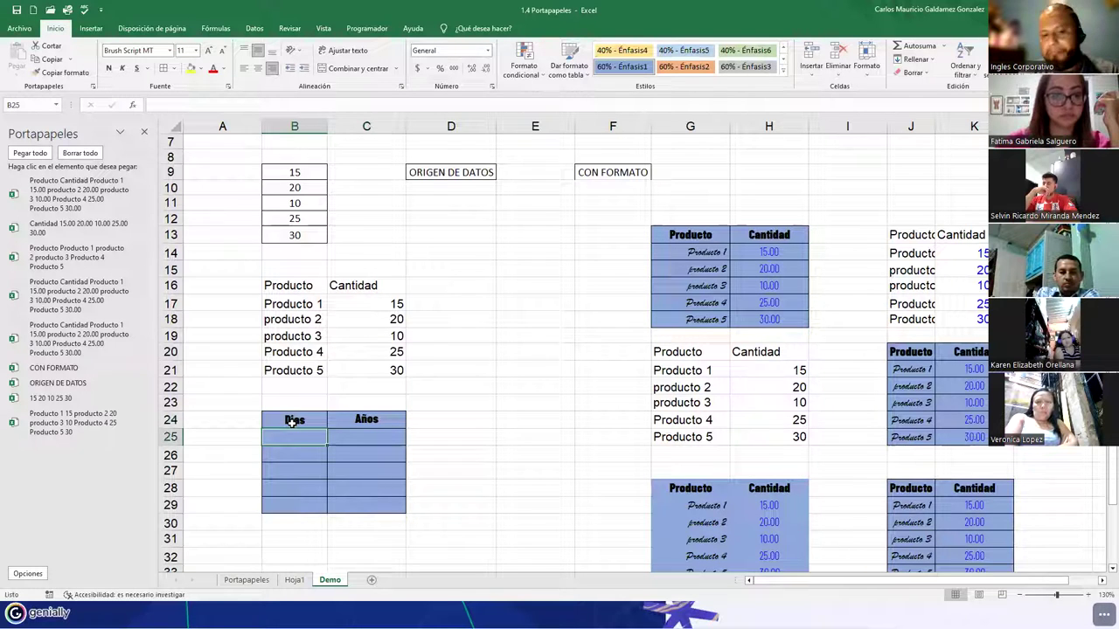
# Fill the Dias column in B25:B31 with Lunes, Martes, Miercoles, Jueves, Viernes, Sabado and Domingo
pyautogui.write('Lunes')
pyautogui.press('Return')
pyautogui.write('Martes')
pyautogui.press('Return')
pyautogui.write('Miercole')
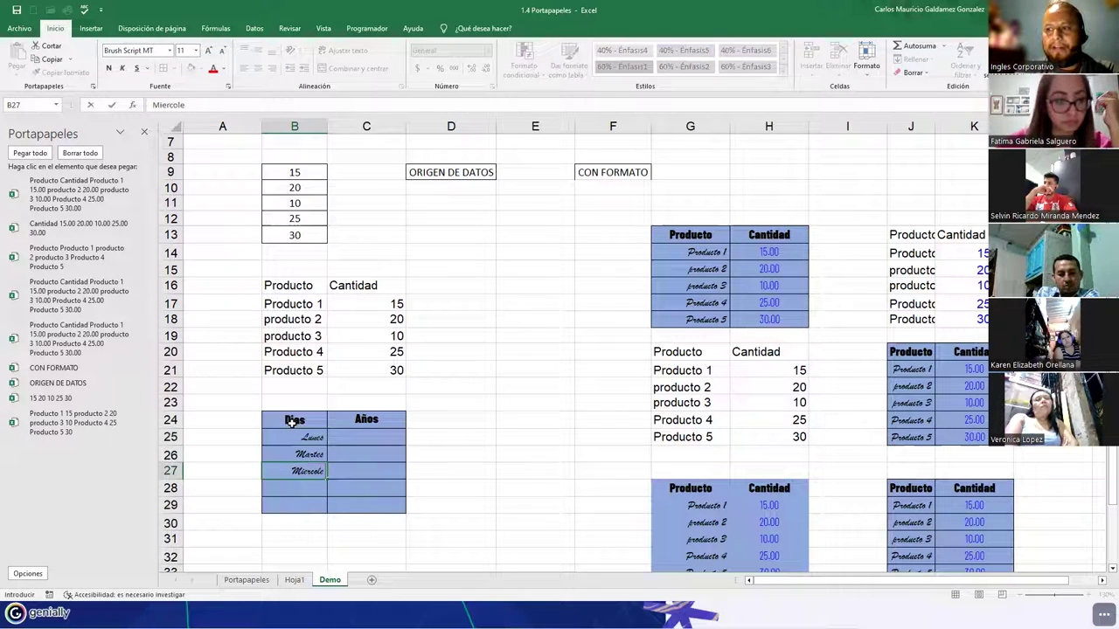
pyautogui.write('s')
pyautogui.press('Return')
pyautogui.write('Jueves')
pyautogui.press('Return')
pyautogui.write('Viernes')
pyautogui.press('Return')
pyautogui.write('Sabado')
pyautogui.press('Return')
pyautogui.write('Domingo')
pyautogui.press('Tab')
pyautogui.press('Up')
pyautogui.press('Up')
pyautogui.press('Up')
pyautogui.press('Up')
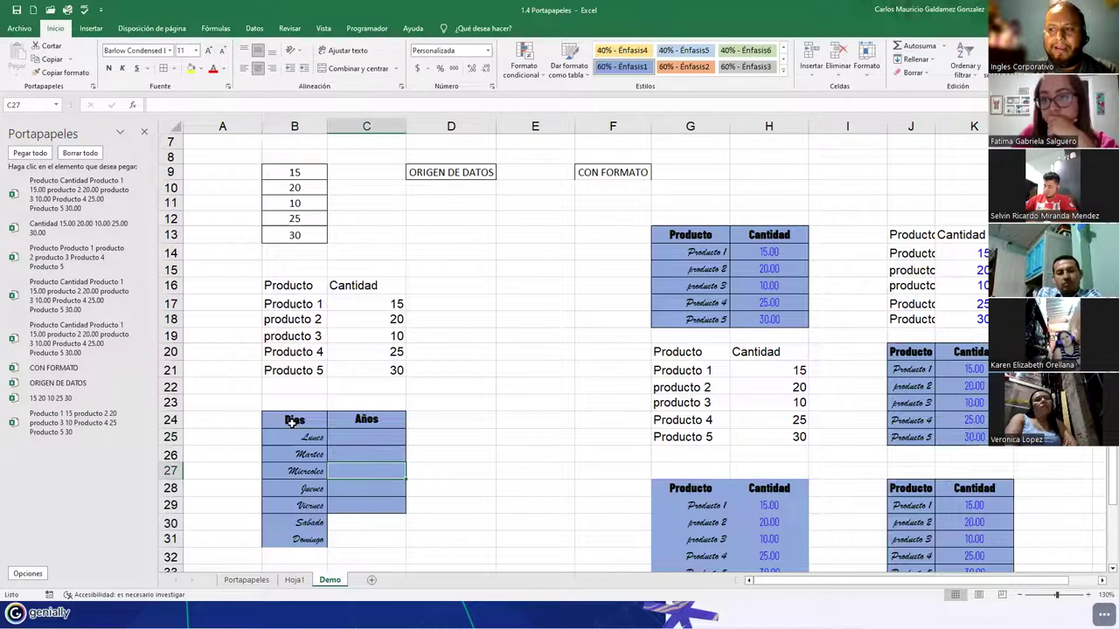
# Apply borders to the table B24:C31 and extend the formatting of C29 down to C31
pyautogui.moveTo(291, 420); pyautogui.dragTo(350, 537)
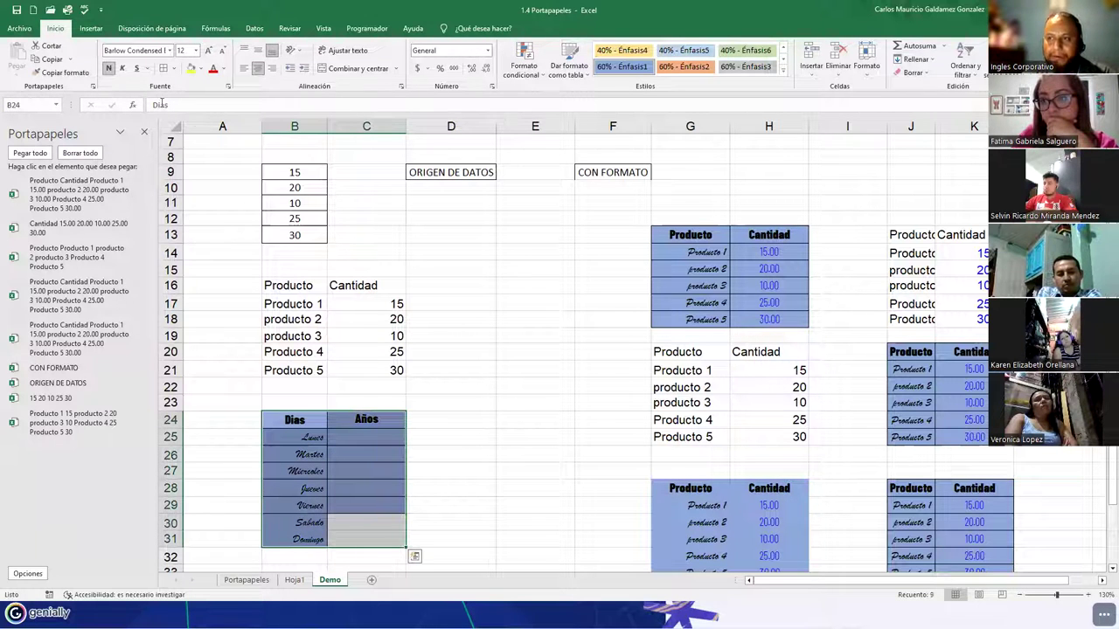
pyautogui.click(163, 69)
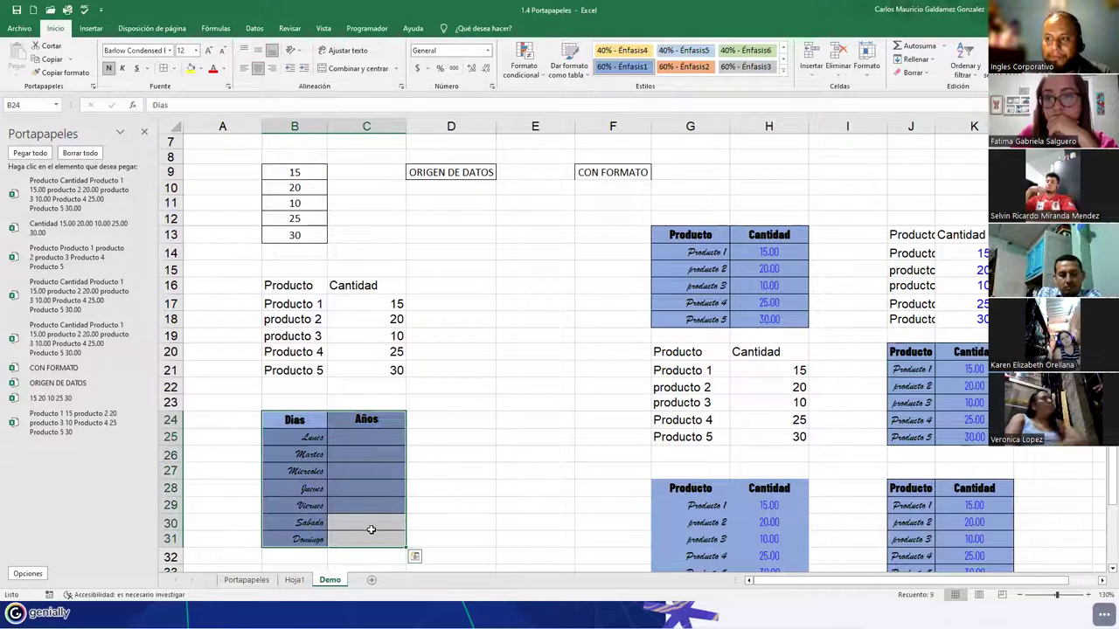
pyautogui.click(370, 529)
pyautogui.click(371, 511)
pyautogui.moveTo(403, 515); pyautogui.dragTo(399, 539)
pyautogui.click(374, 535)
# Fill the Años column in C25:C31 with 1900, 2000, 2001, 2002, 2003, 2004 and 2005
pyautogui.click(373, 447)
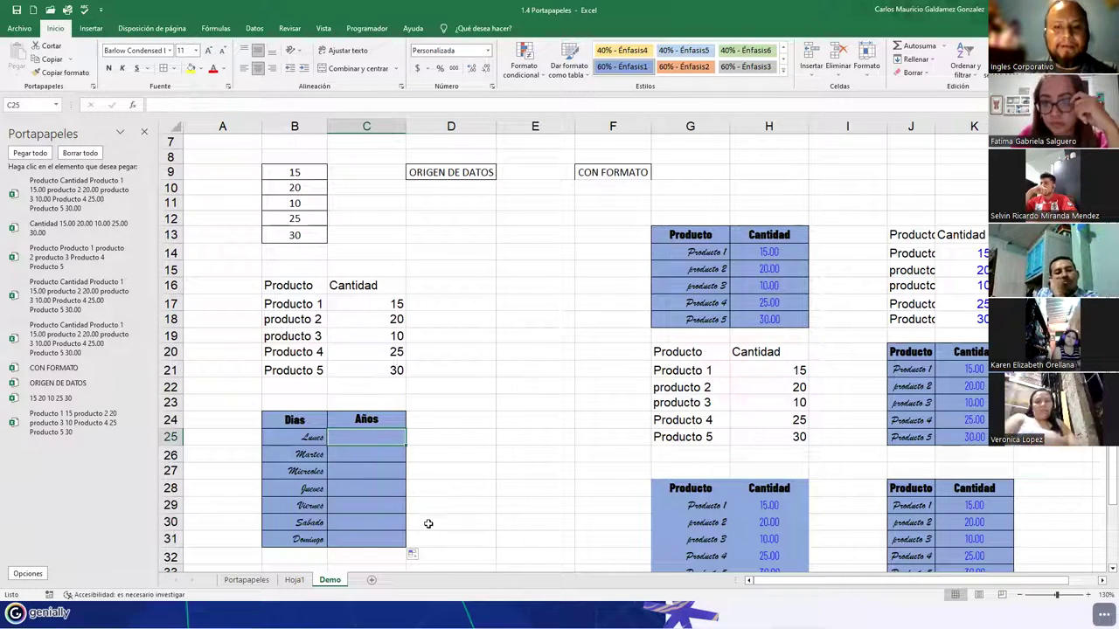
pyautogui.write('1900')
pyautogui.press('Return')
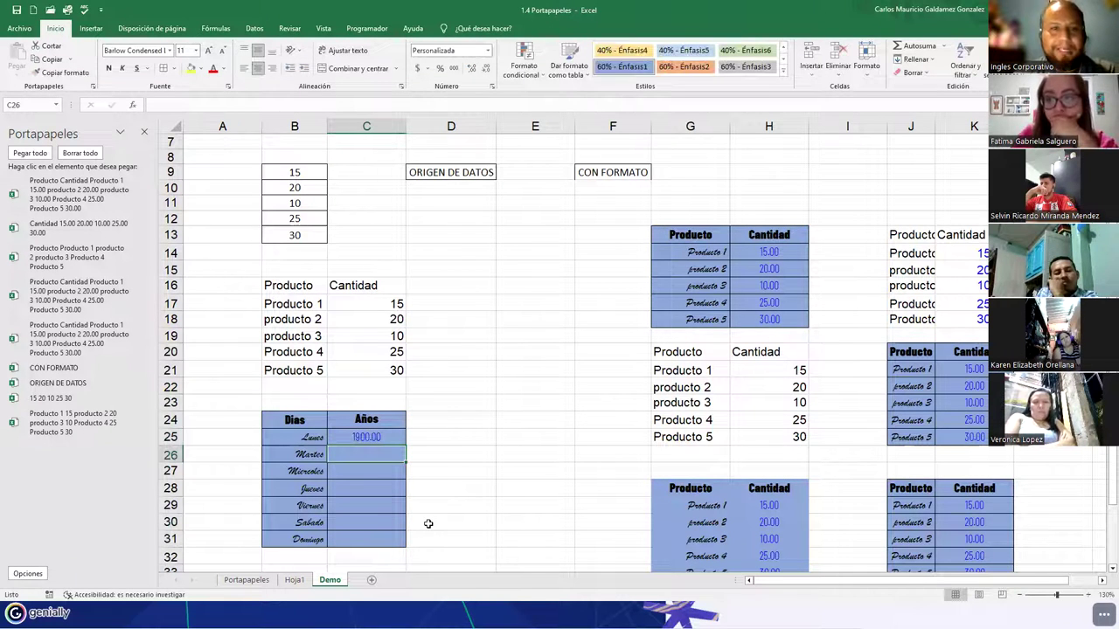
pyautogui.write('2000')
pyautogui.press('Return')
pyautogui.write('2001')
pyautogui.press('Return')
pyautogui.write('2002')
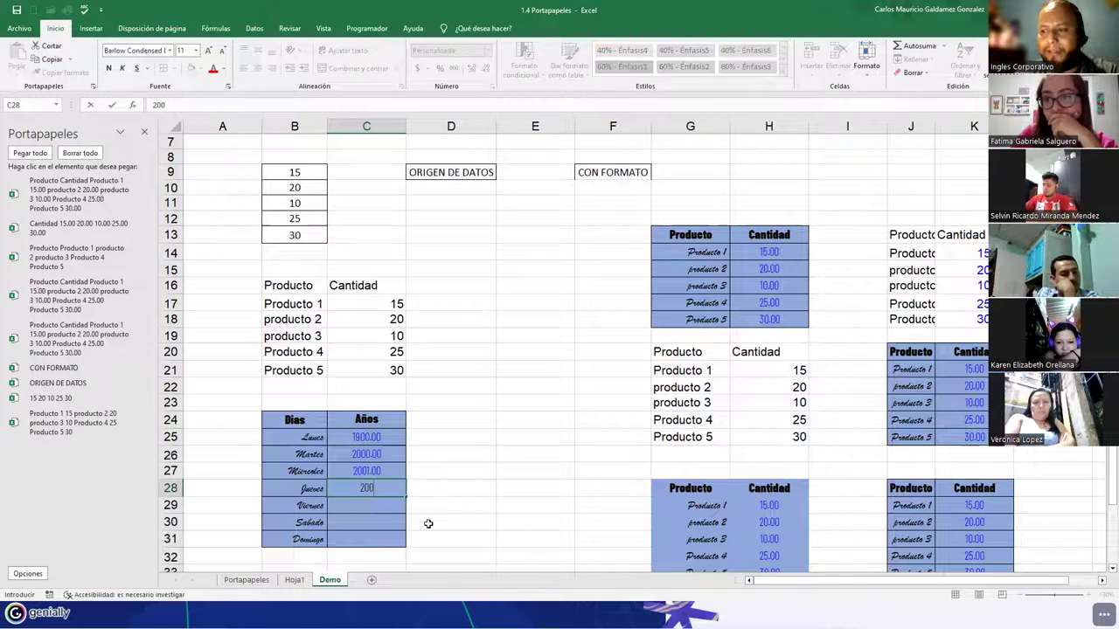
pyautogui.press('Return')
pyautogui.write('2003')
pyautogui.press('Return')
pyautogui.write('2004')
pyautogui.press('Return')
pyautogui.write('2005')
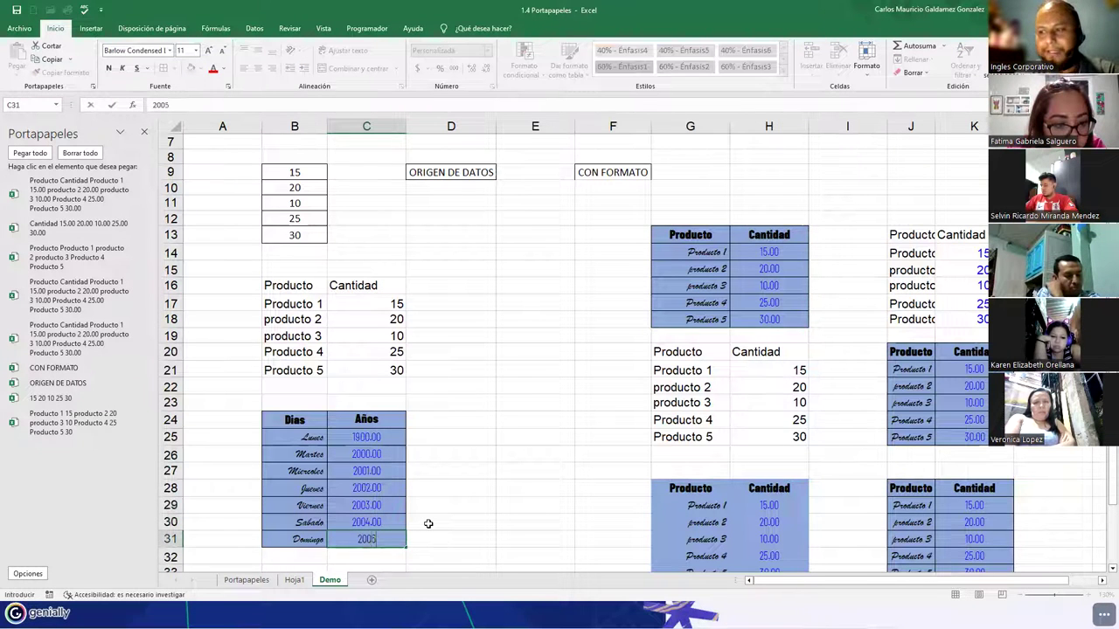
pyautogui.press('Return')
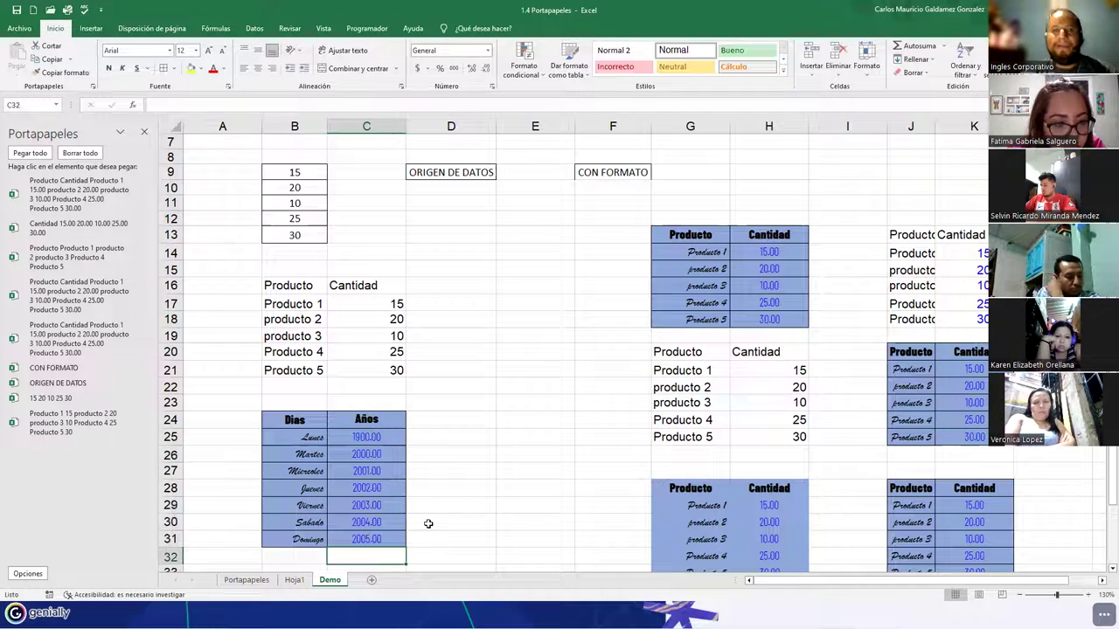
# Try pasting the product table from B1:C6 at B34 using its entry in the clipboard history
pyautogui.scroll(2, 425, 521)
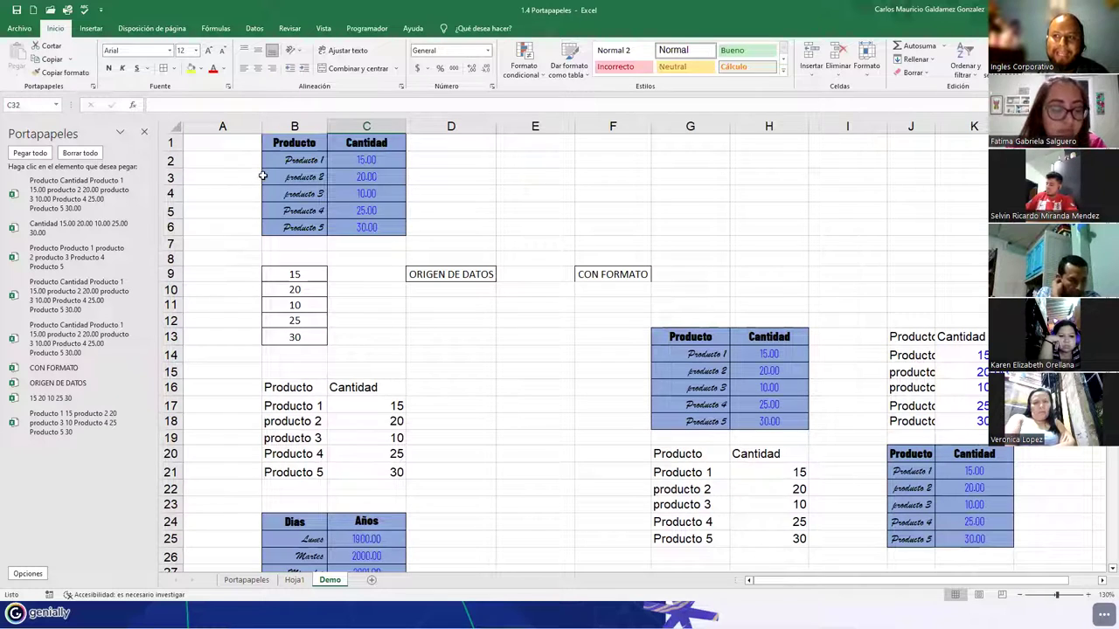
pyautogui.moveTo(280, 147); pyautogui.dragTo(340, 220)
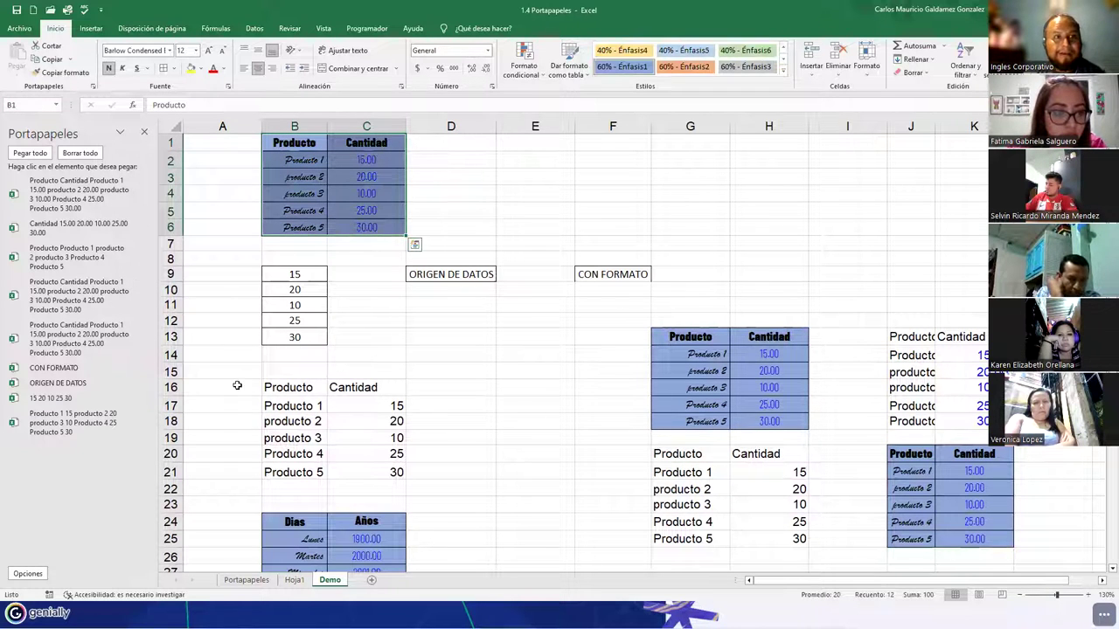
pyautogui.scroll(-2, 284, 408)
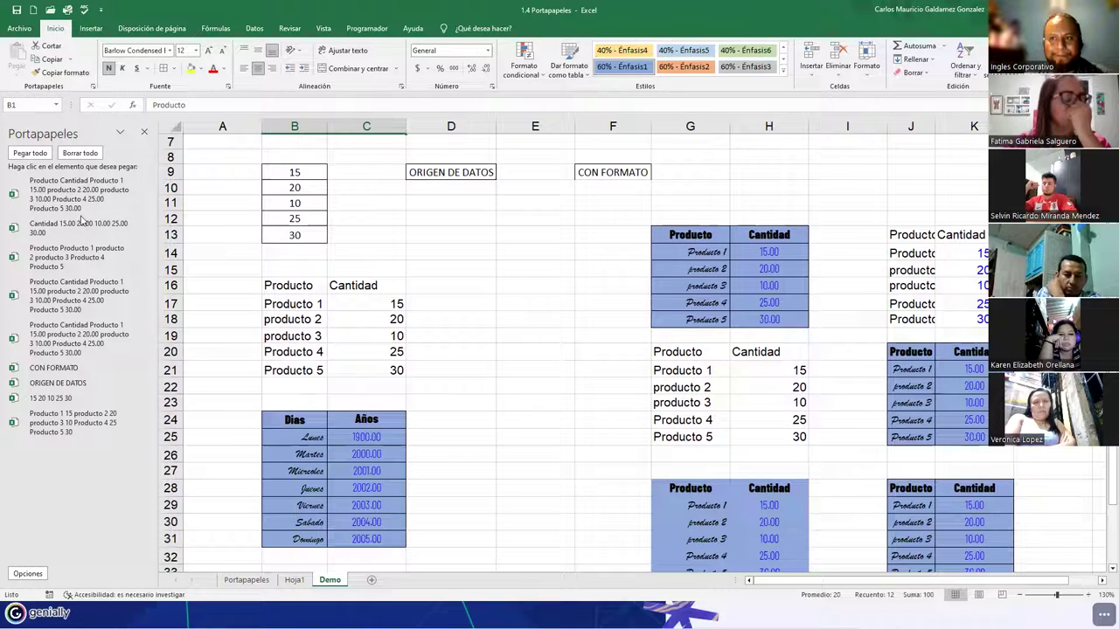
pyautogui.scroll(2, 312, 179)
pyautogui.moveTo(304, 137); pyautogui.dragTo(365, 228)
pyautogui.press('super+c')
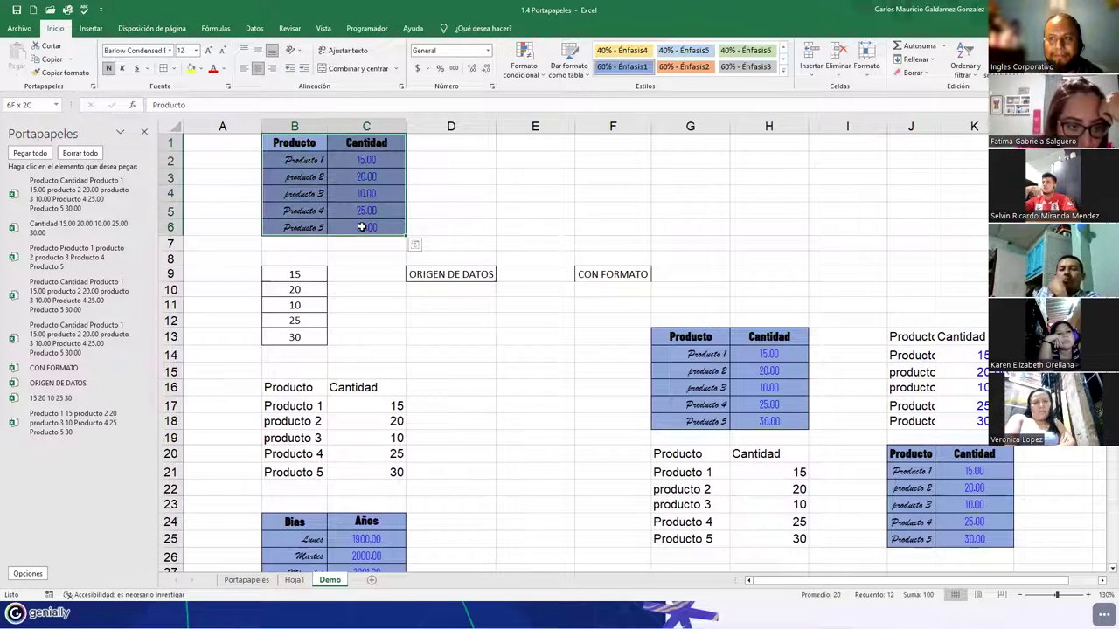
pyautogui.click(33, 76)
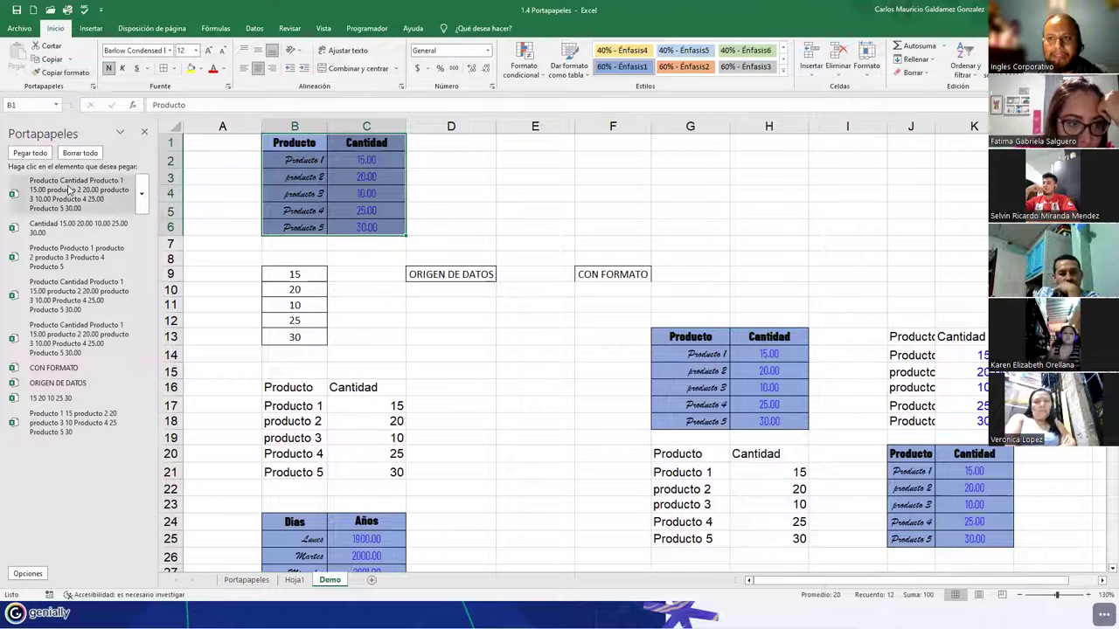
pyautogui.scroll(-1, 461, 455)
pyautogui.scroll(-5, 461, 456)
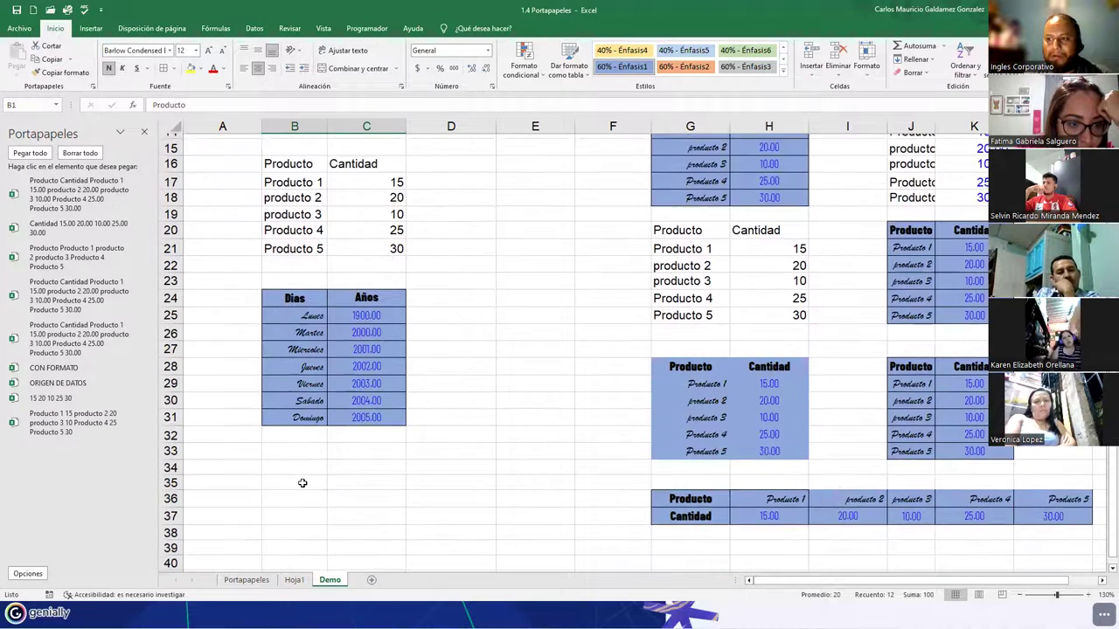
pyautogui.click(271, 393)
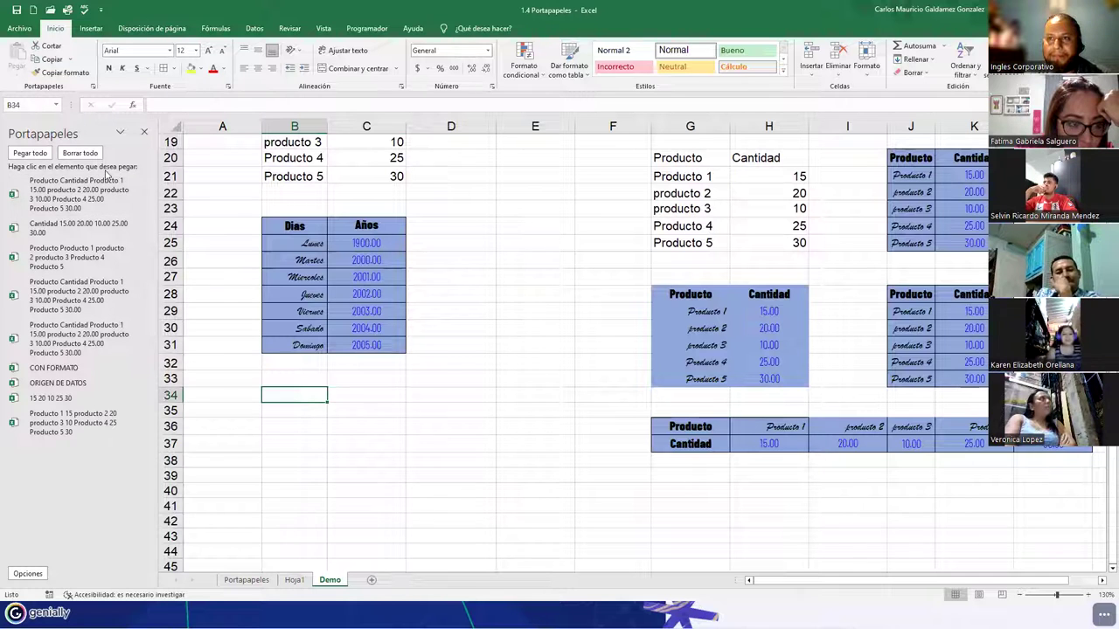
pyautogui.click(98, 197)
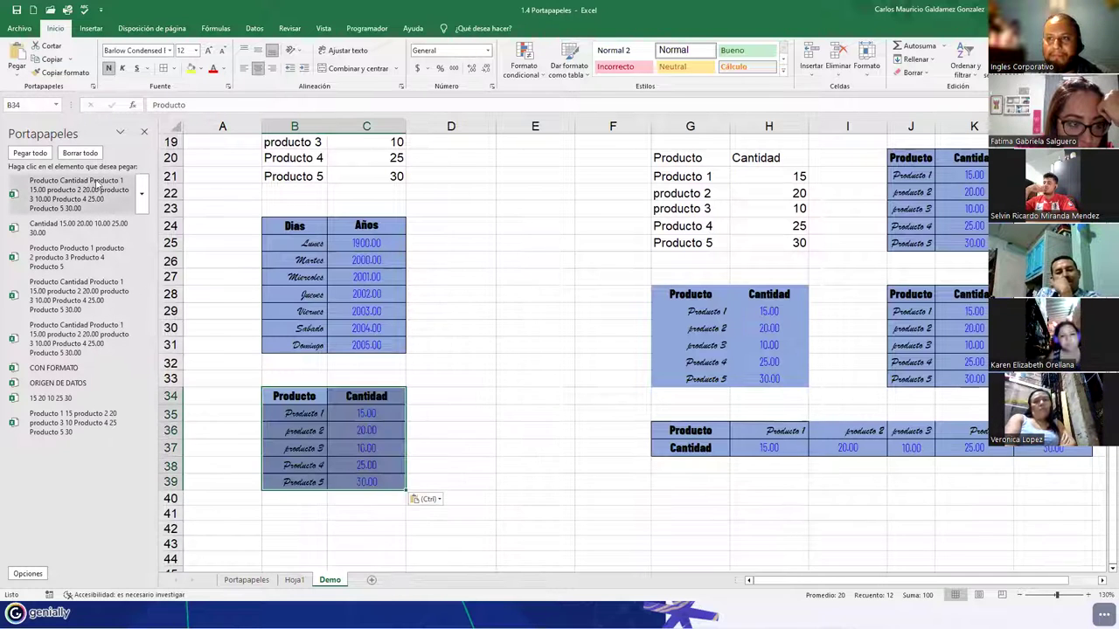
# Check the paste options available for the clipboard entry and undo the table paste at B34
pyautogui.click(18, 77)
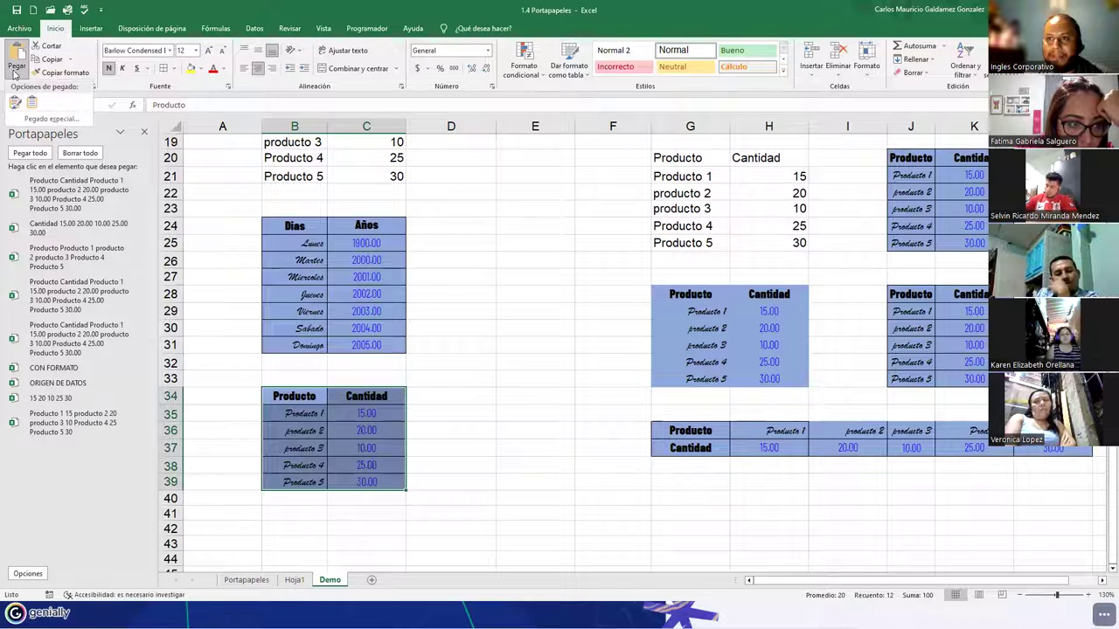
pyautogui.click(17, 55)
pyautogui.press('Escape')
pyautogui.hotkey('ctrl', 'z')
pyautogui.hotkey('ctrl', 'z')
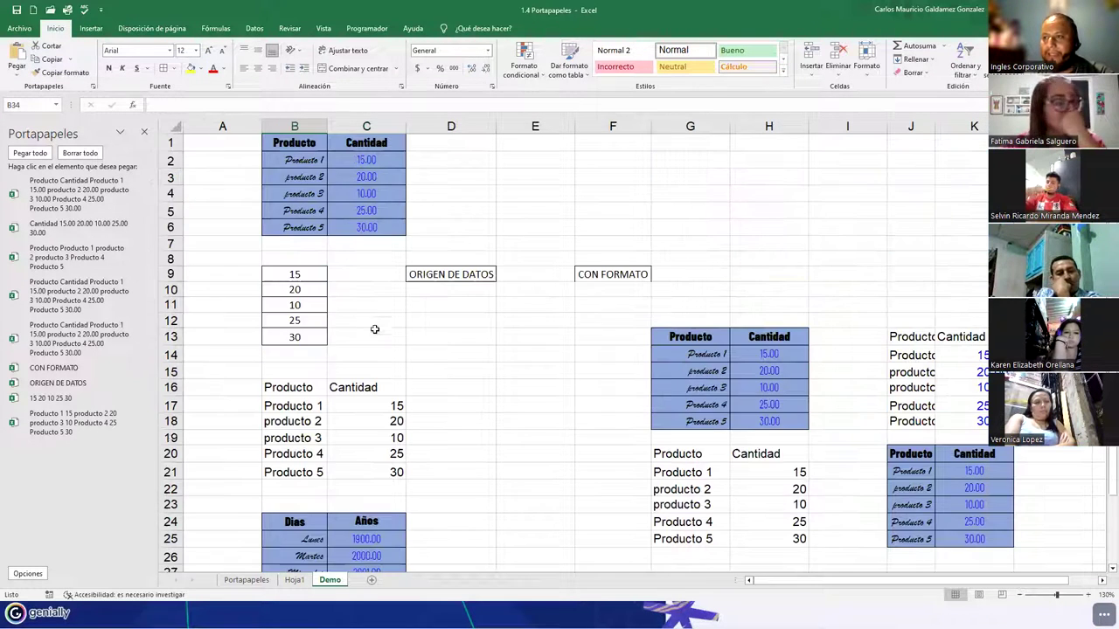
# Copy the product table B1:C6 and preview the paste link option at B34 without applying it
pyautogui.keyDown('shift'); pyautogui.click(362, 228); pyautogui.keyUp('shift')
pyautogui.hotkey('ctrl', 'c')
pyautogui.scroll(-5, 341, 358)
pyautogui.click(304, 443)
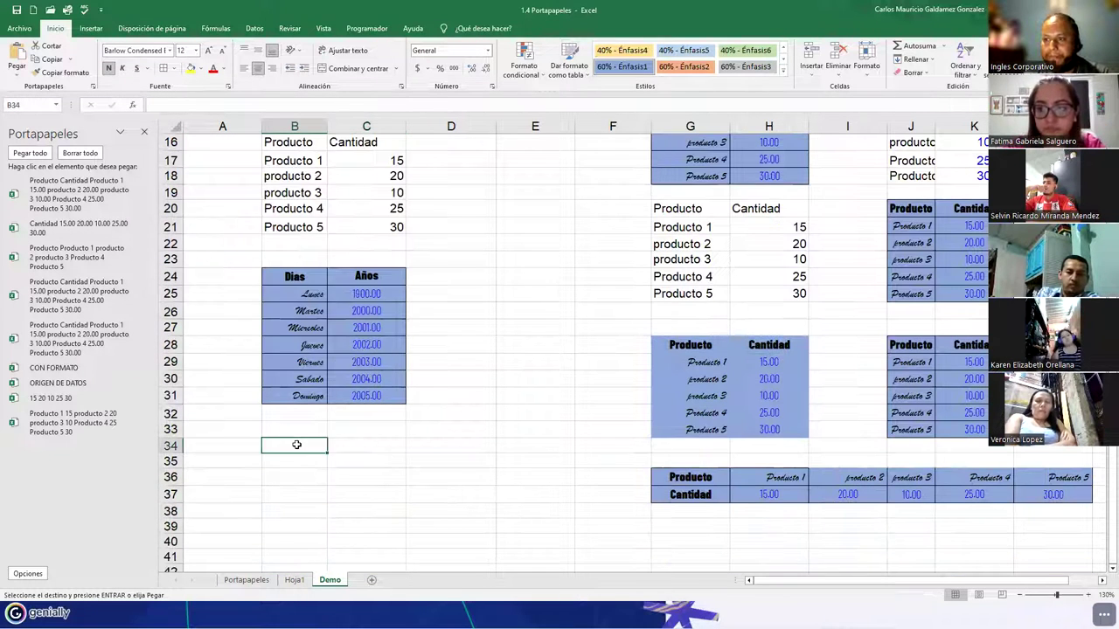
pyautogui.click(16, 77)
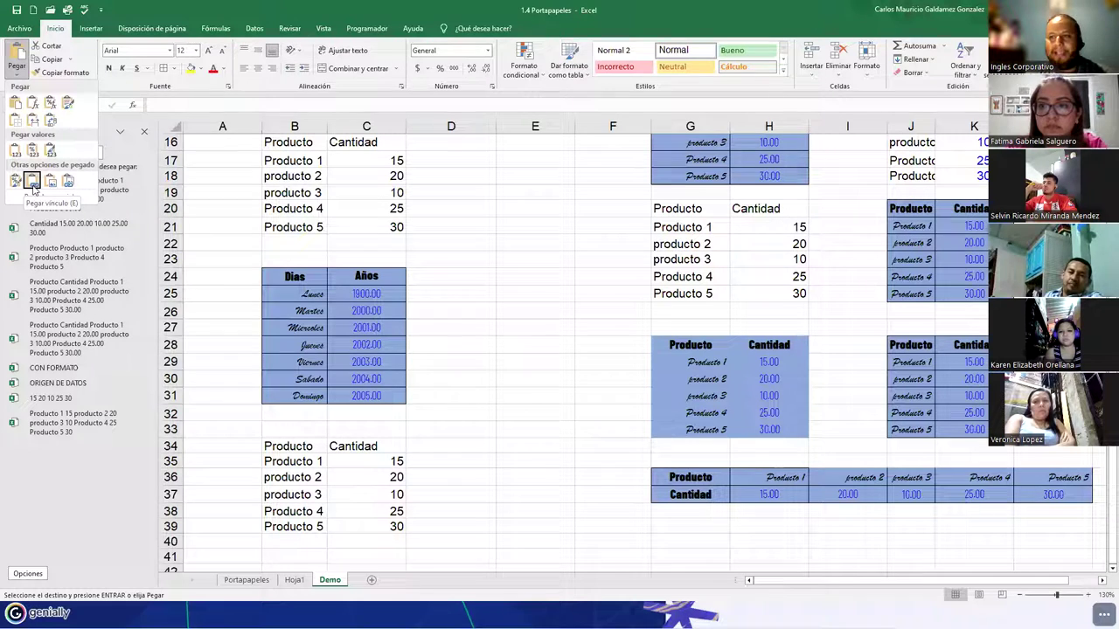
pyautogui.press('Escape')
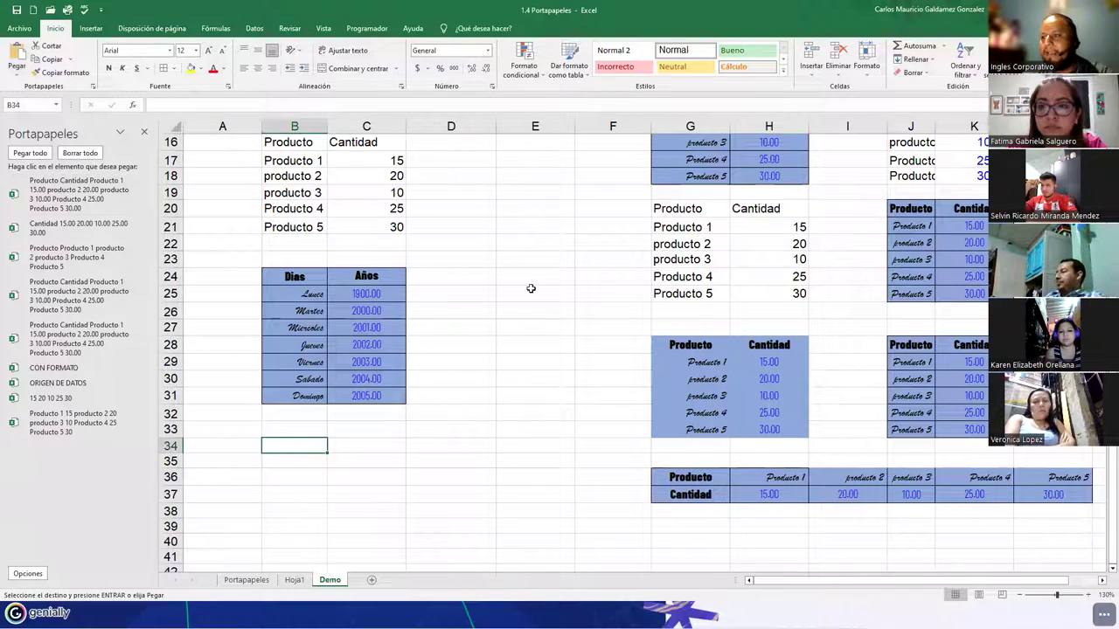
# Enter the headers Sistema in E1 and Link in F1
pyautogui.scroll(5, 530, 288)
pyautogui.click(532, 146)
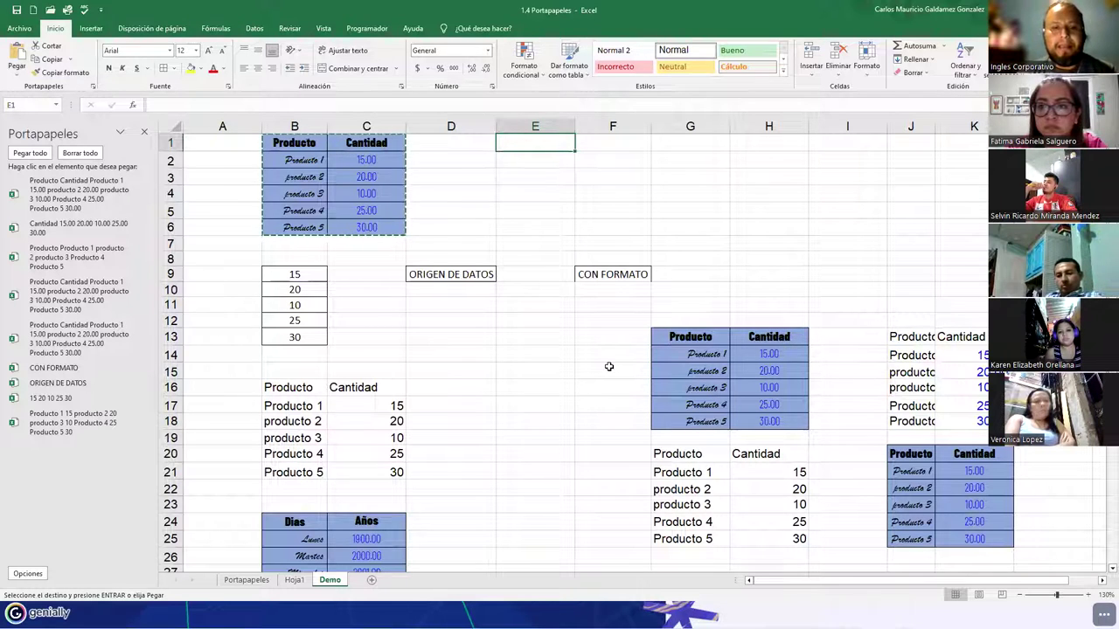
pyautogui.write('Sistema')
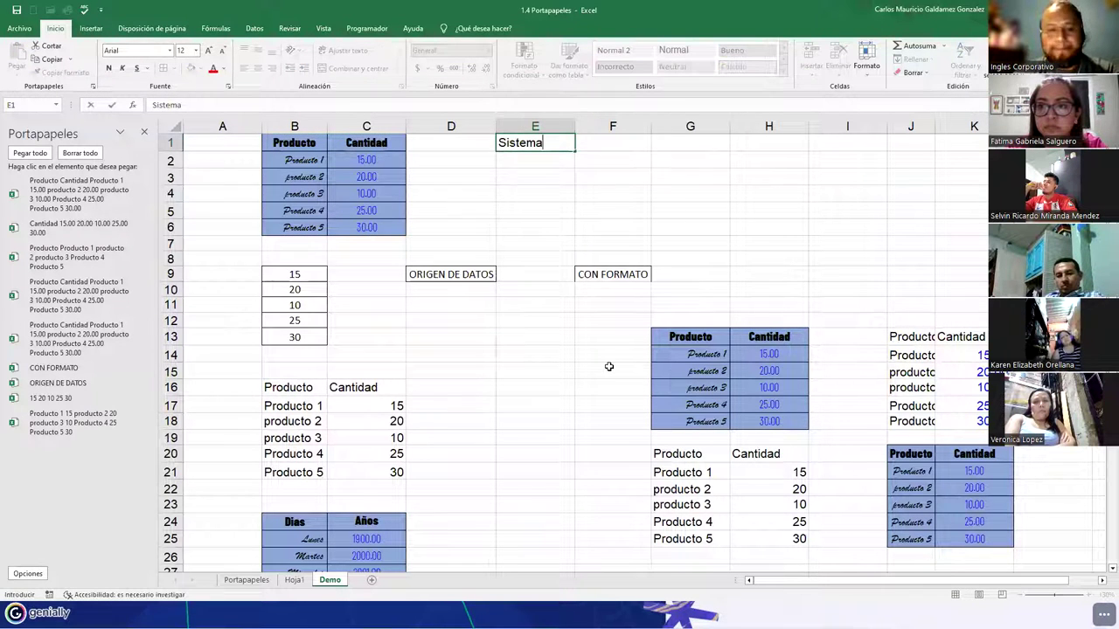
pyautogui.press('Tab')
pyautogui.write('Link')
pyautogui.press('Return')
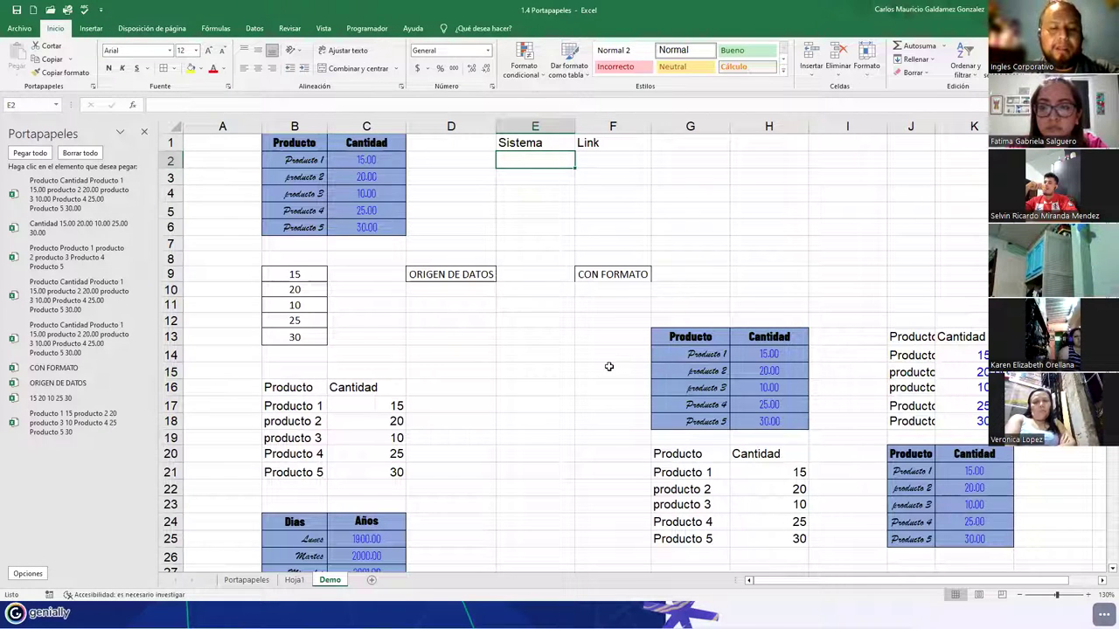
# List Registro, Modificar, Actualizar and Record in E2:E5 under the Sistema header
pyautogui.write('Notas')
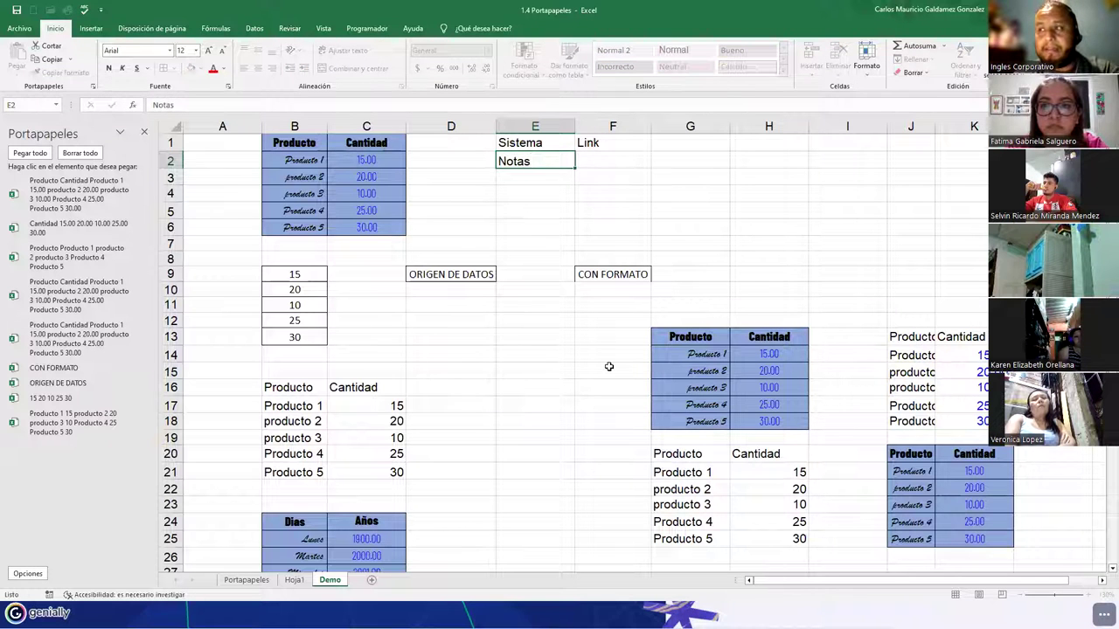
pyautogui.press('Return')
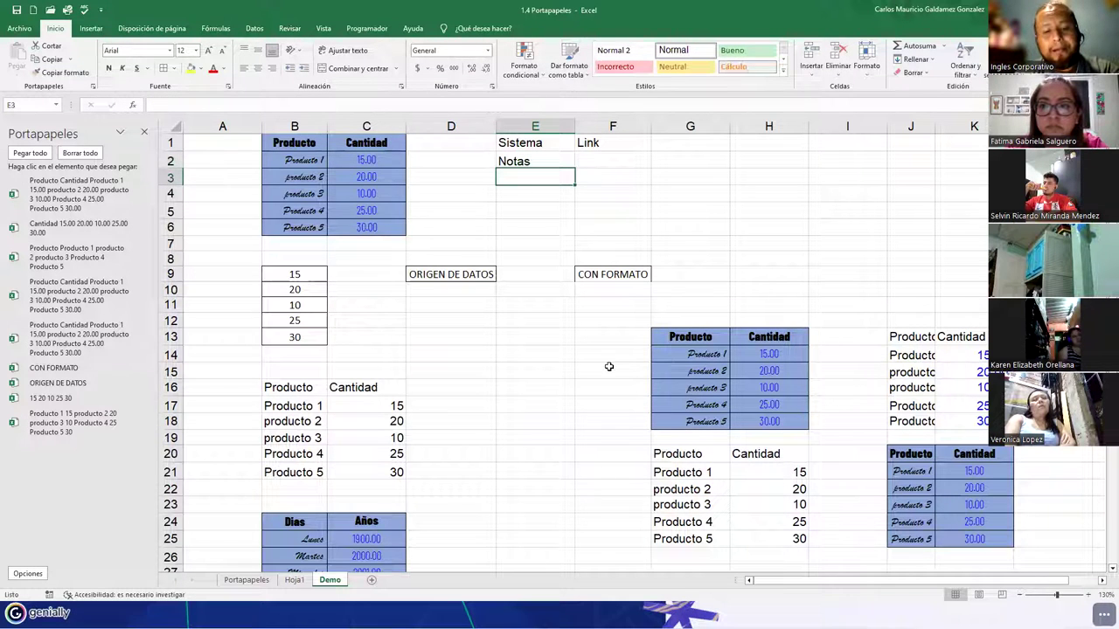
pyautogui.press('Up')
pyautogui.write('Re')
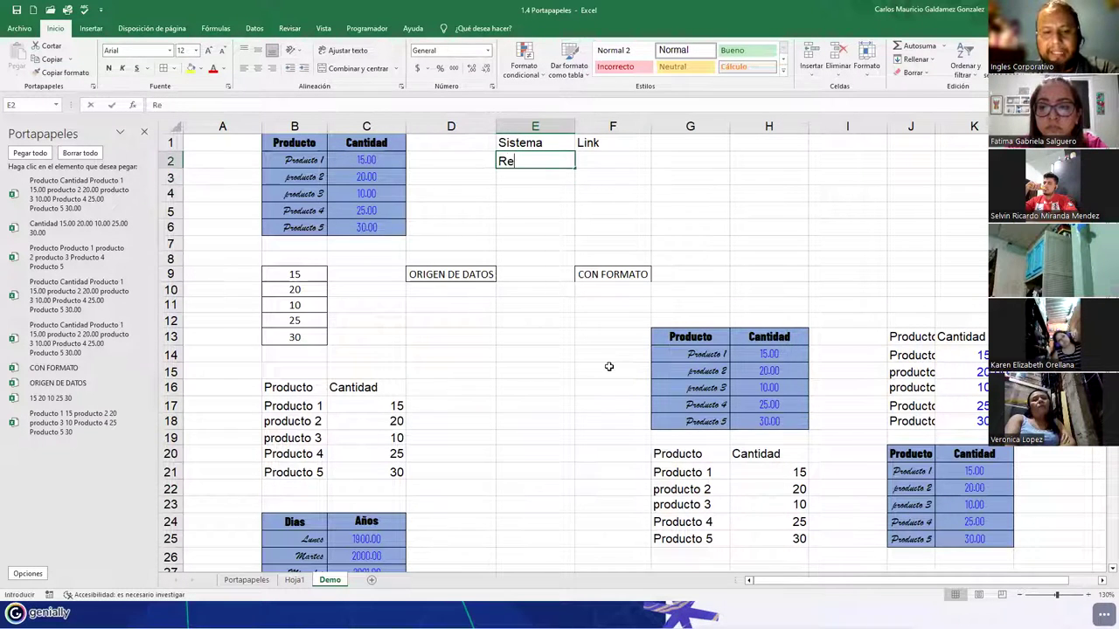
pyautogui.write('gistro')
pyautogui.press('Return')
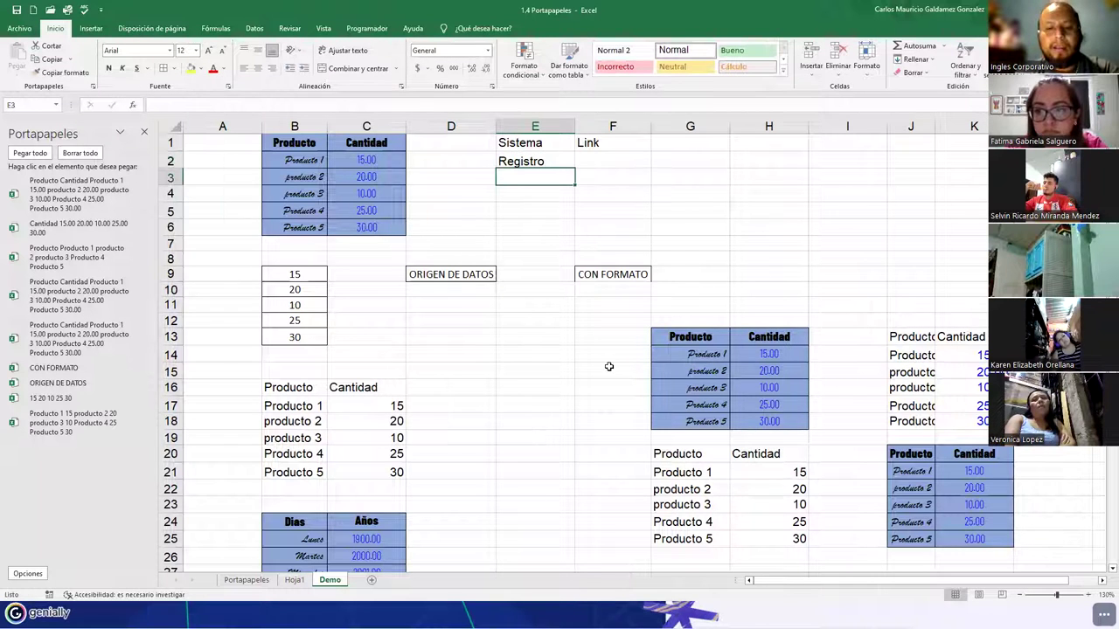
pyautogui.write('Modificar')
pyautogui.press('Return')
pyautogui.write('Actualizar')
pyautogui.press('Return')
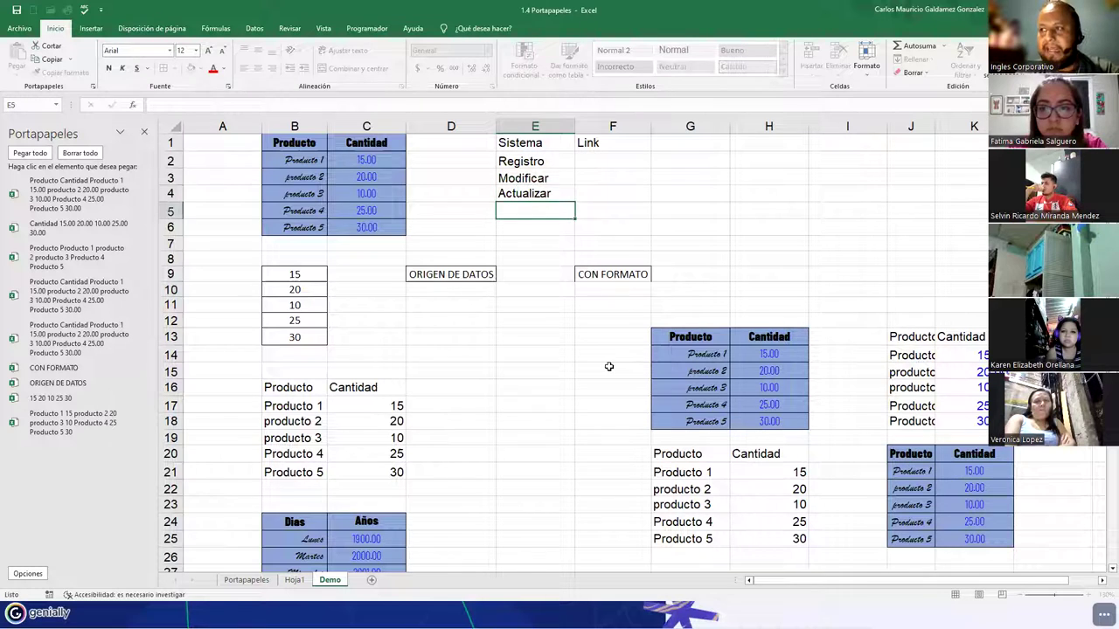
pyautogui.write('Record')
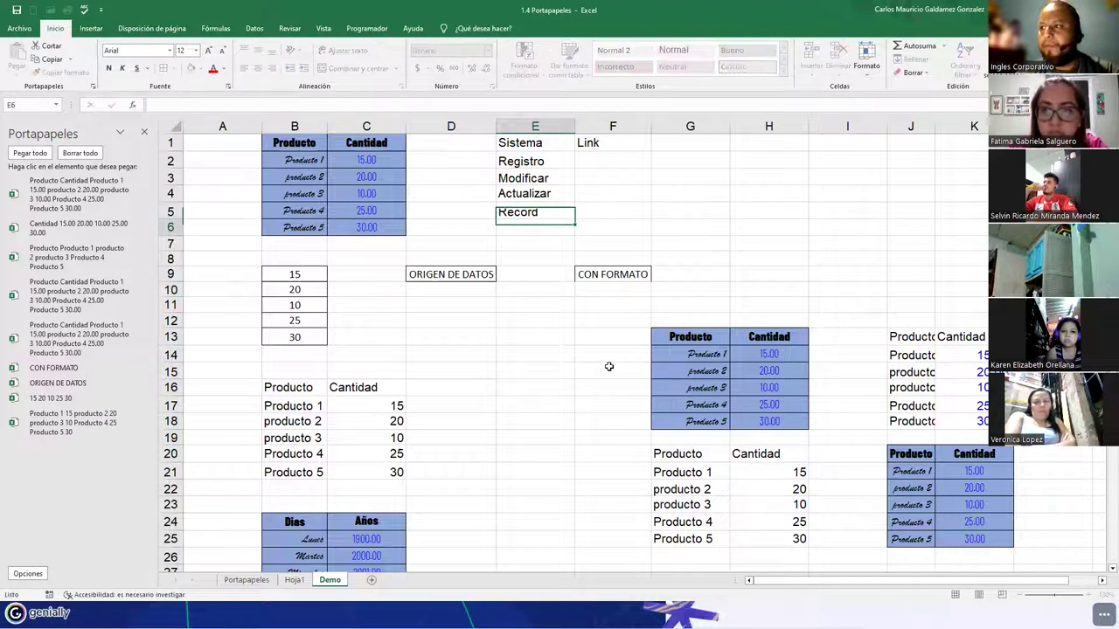
pyautogui.press('Return')
# Apply the 60% - Énfasis2 cell style to the system table E1:F5
pyautogui.moveTo(555, 145); pyautogui.dragTo(653, 223)
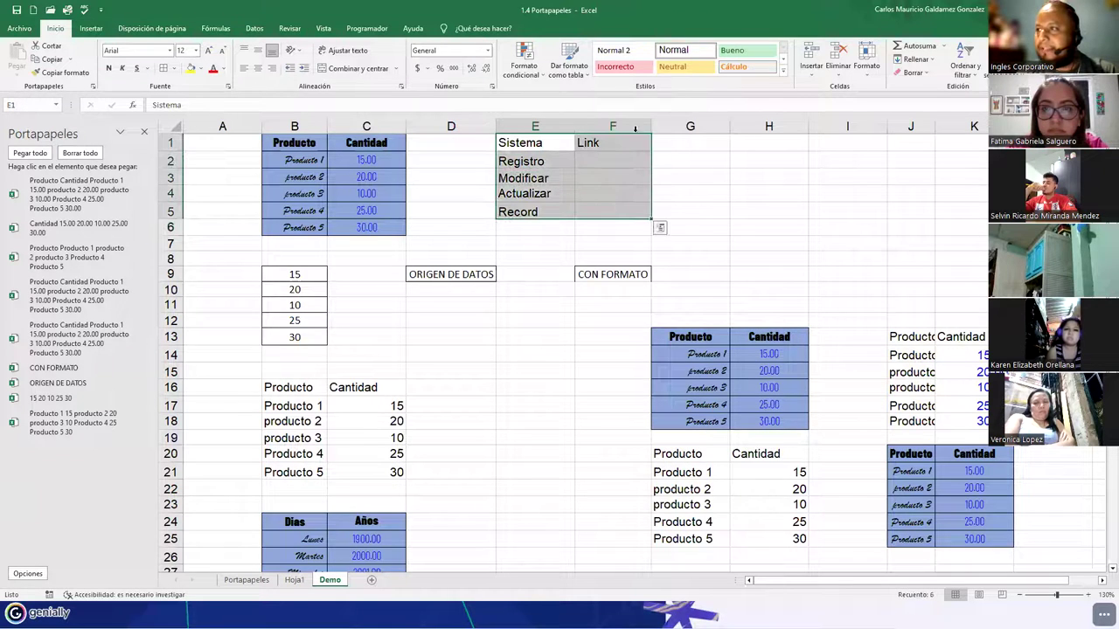
pyautogui.click(782, 71)
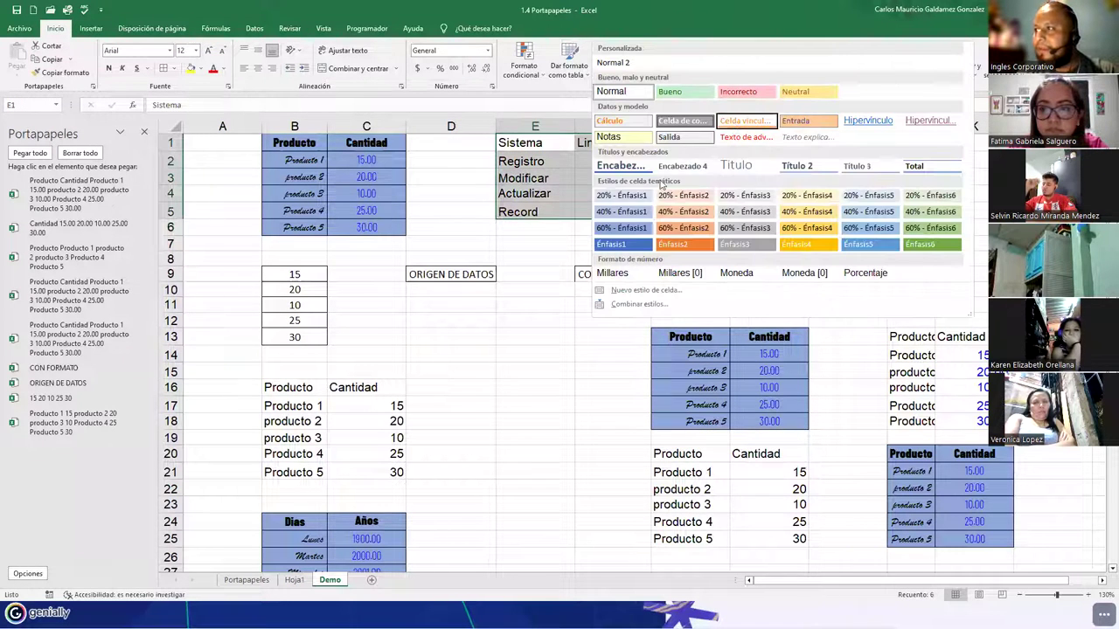
pyautogui.click(626, 229)
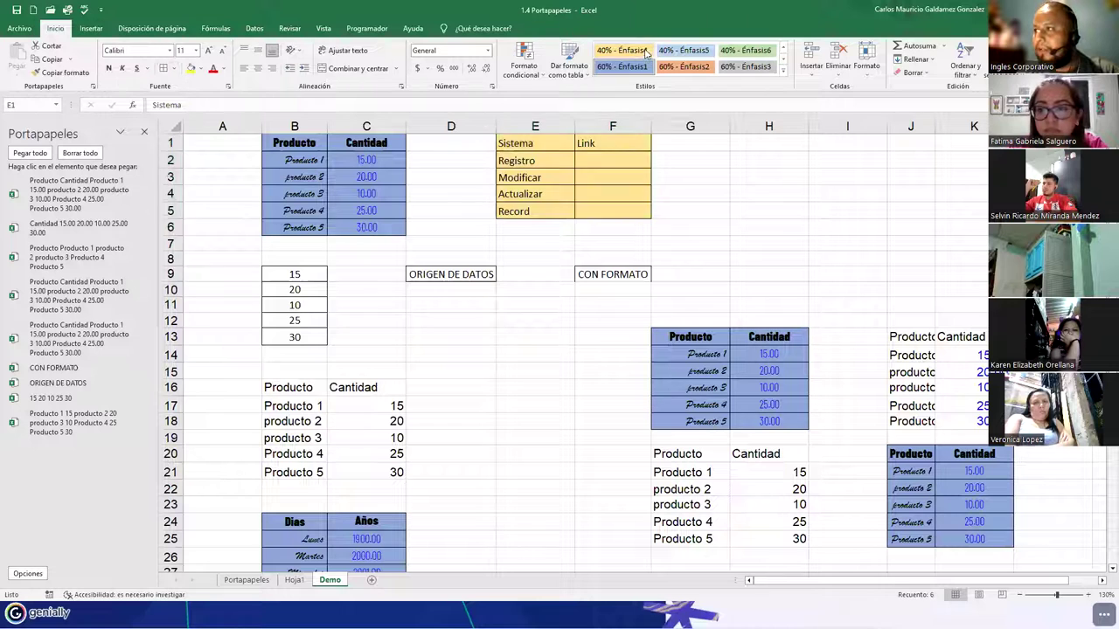
pyautogui.click(684, 67)
# Make the headers in E1:F1 bold and centred, and increase their font size by two increments
pyautogui.moveTo(535, 144); pyautogui.dragTo(603, 144)
pyautogui.click(109, 69)
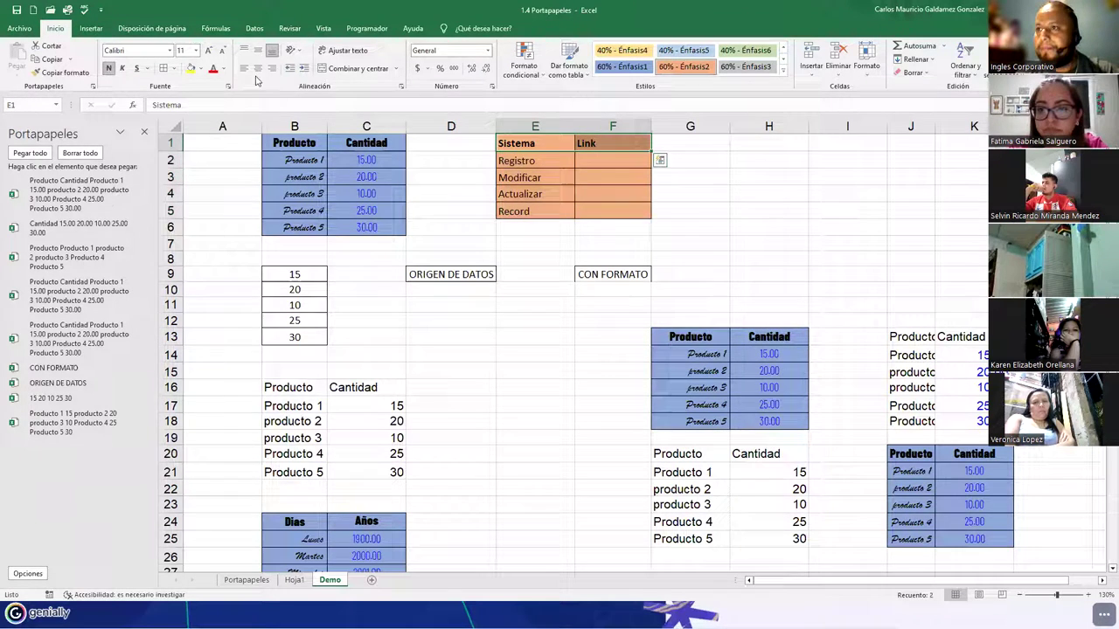
pyautogui.click(257, 69)
pyautogui.click(210, 52)
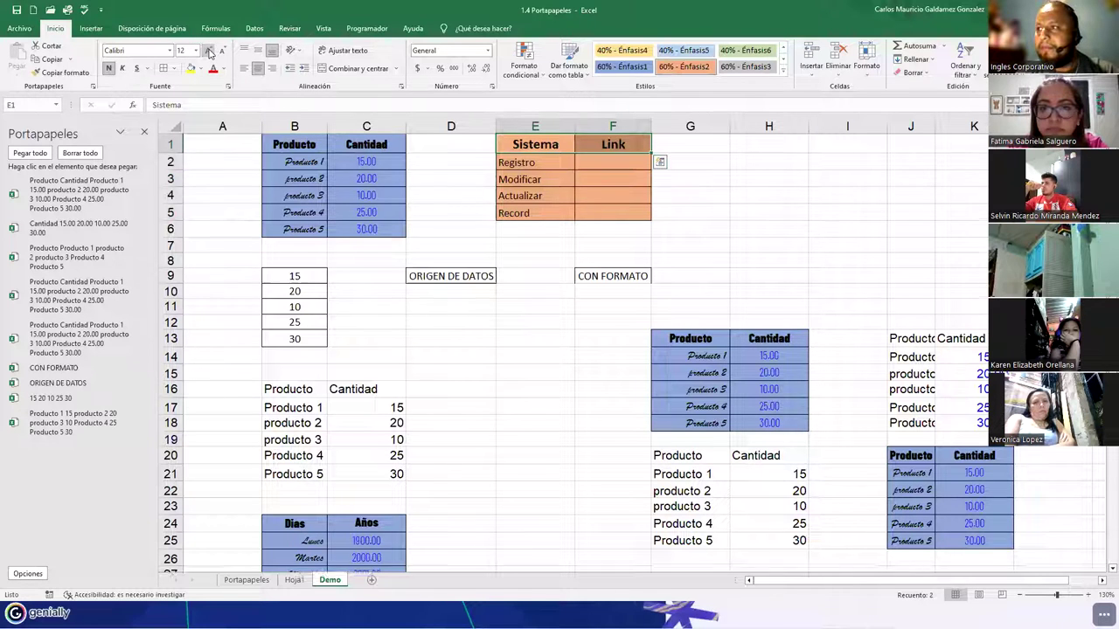
pyautogui.click(210, 53)
# Begin inserting a hyperlink in F2 beside Registro, with the display text Haga Clic Aca
pyautogui.click(592, 164)
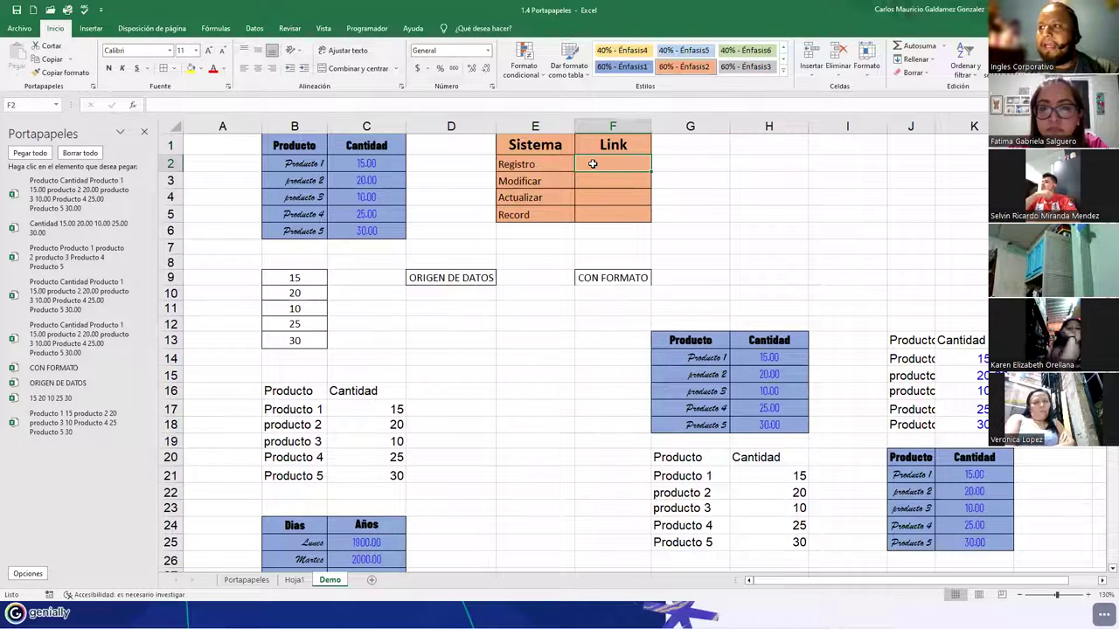
pyautogui.rightClick(593, 164)
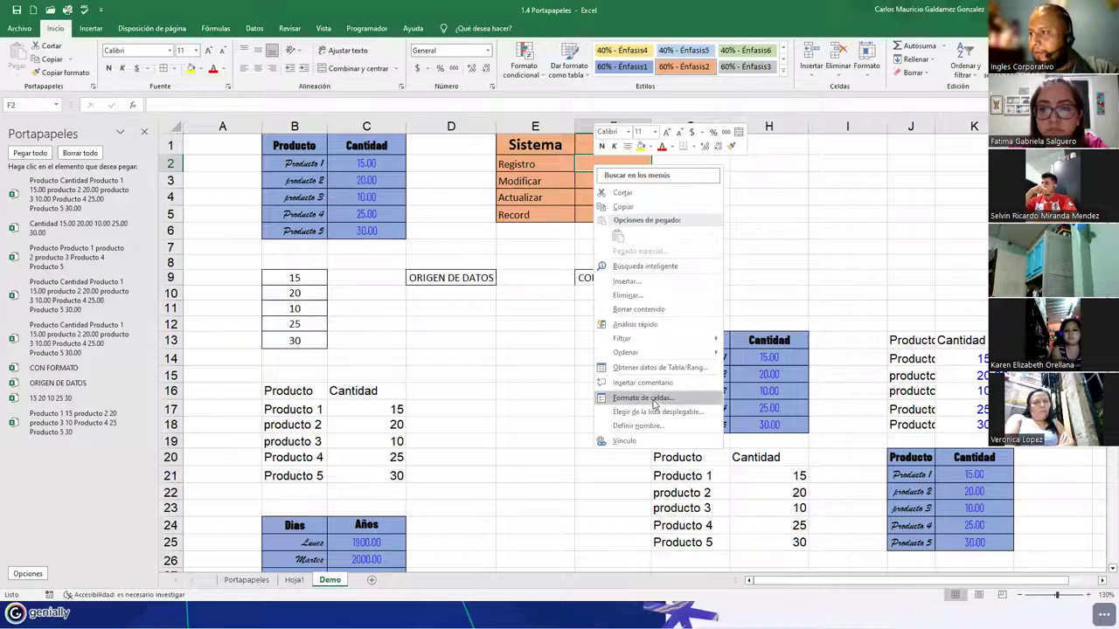
pyautogui.click(664, 440)
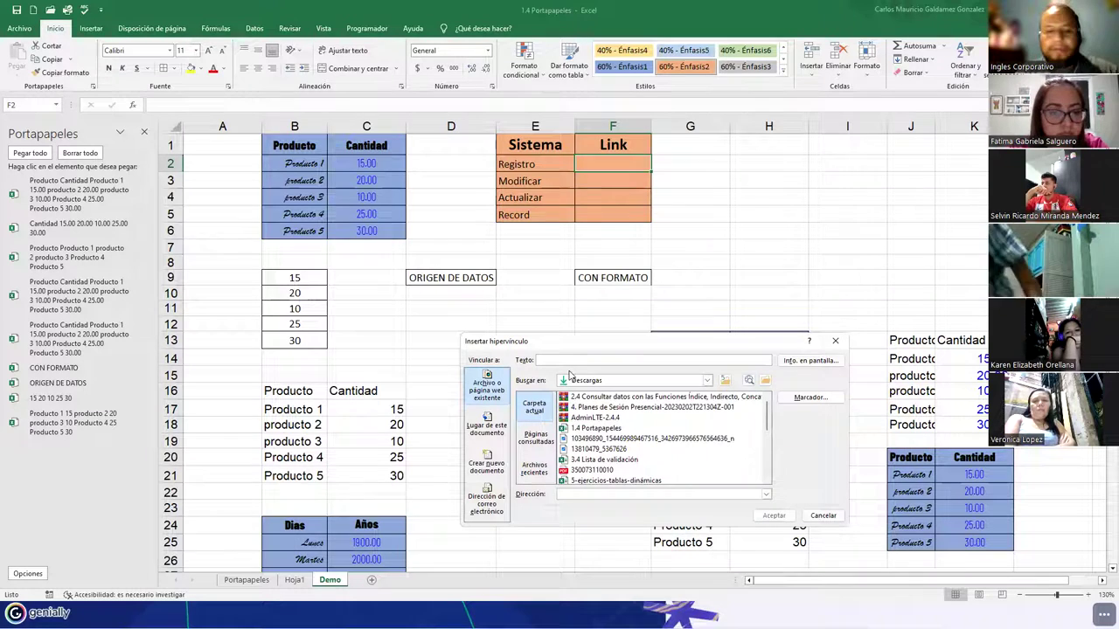
pyautogui.write('Haga')
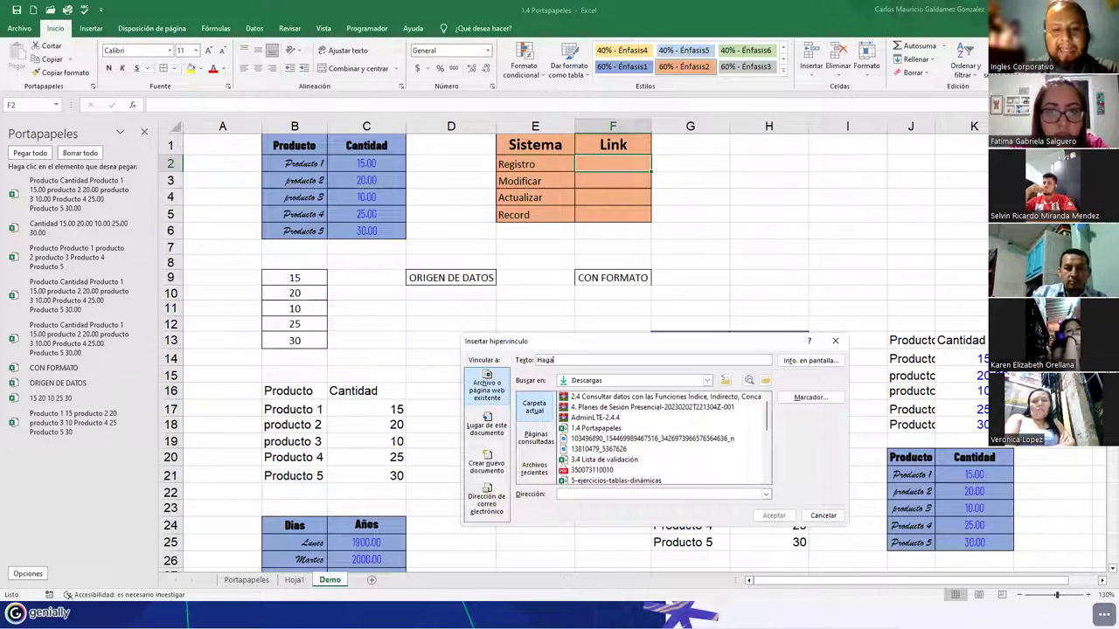
pyautogui.write(' Clic ac')
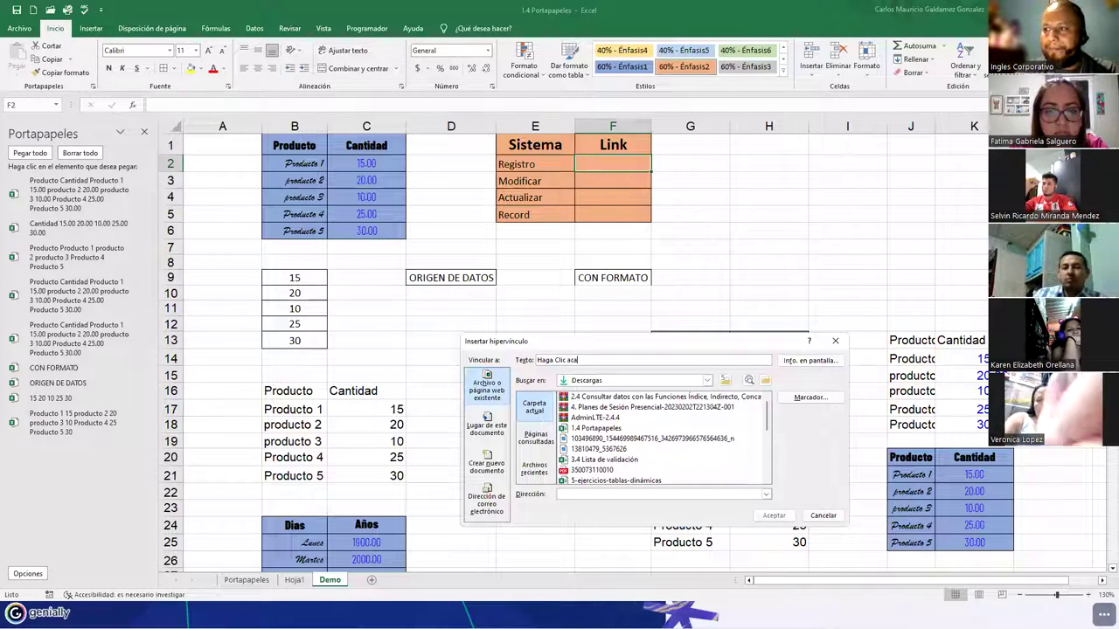
pyautogui.write('a')
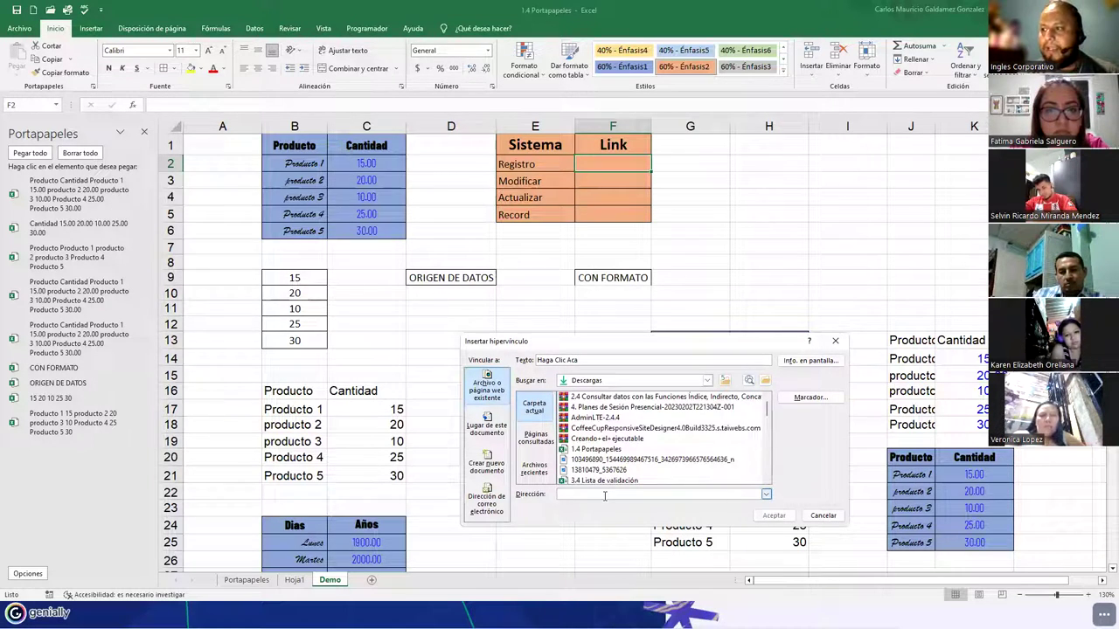
# Pick a support.office.com address from the previously visited pages as the hyperlink's base address
pyautogui.click(542, 472)
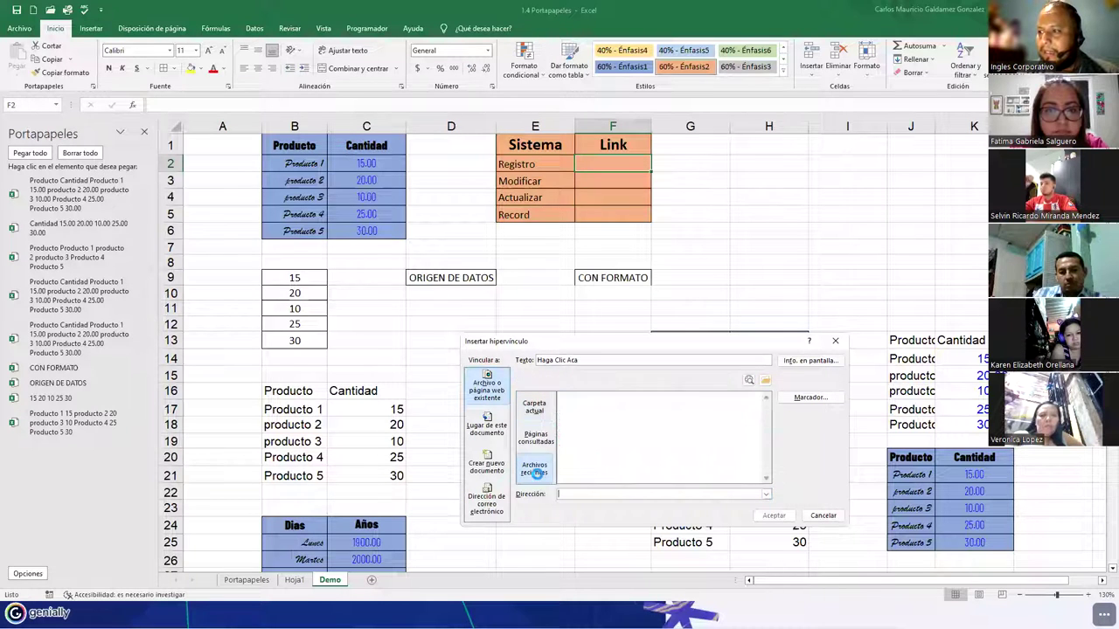
pyautogui.click(535, 437)
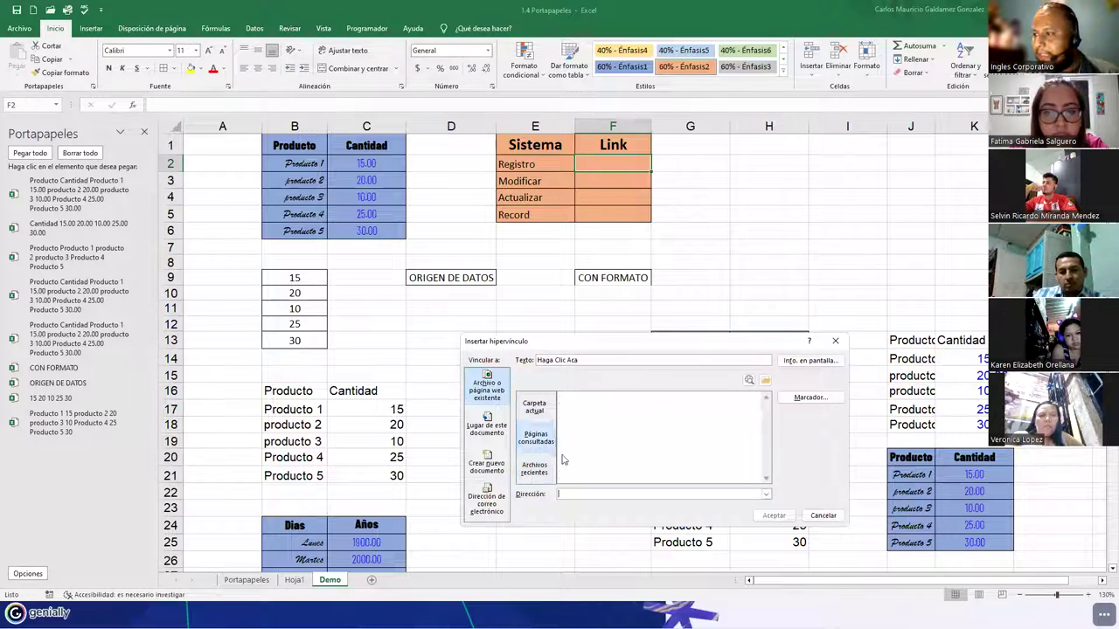
pyautogui.scroll(-10, 617, 448)
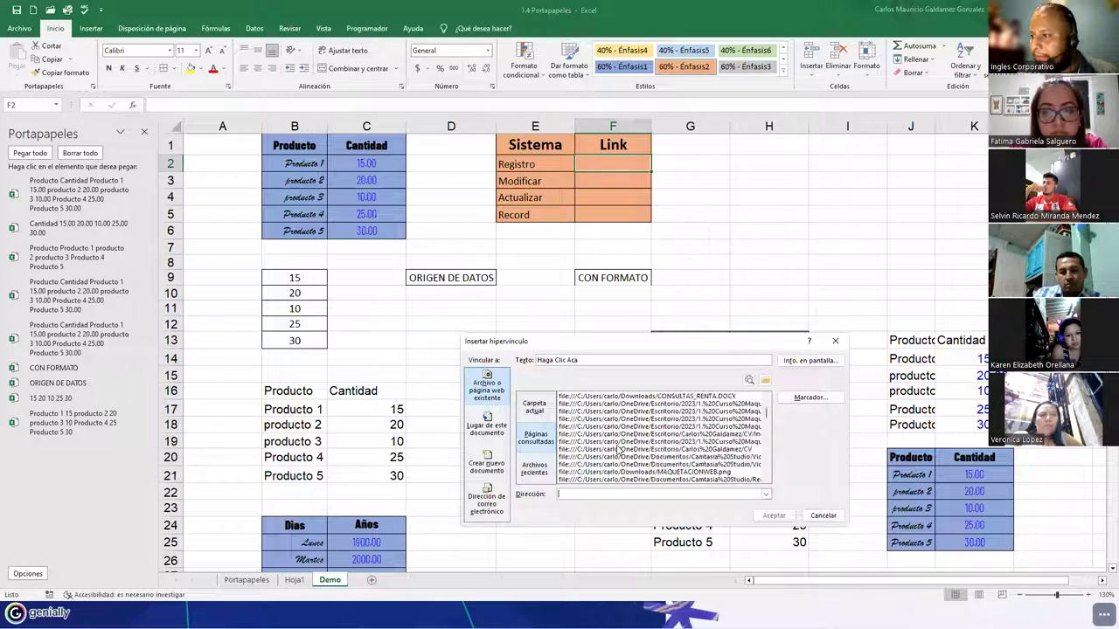
pyautogui.scroll(-10, 625, 449)
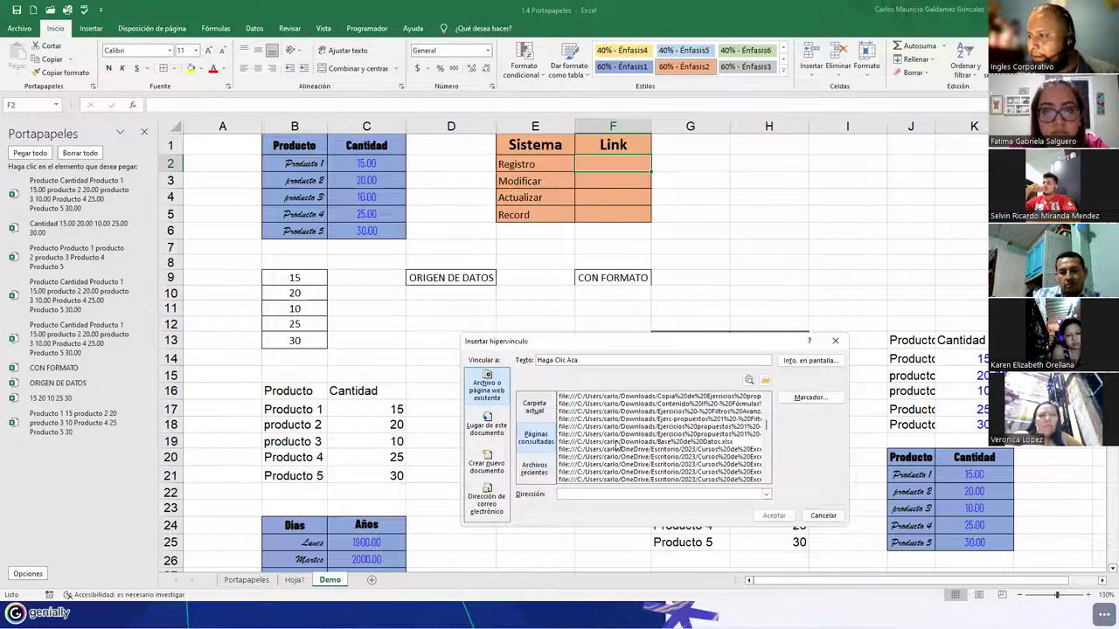
pyautogui.scroll(-10, 614, 448)
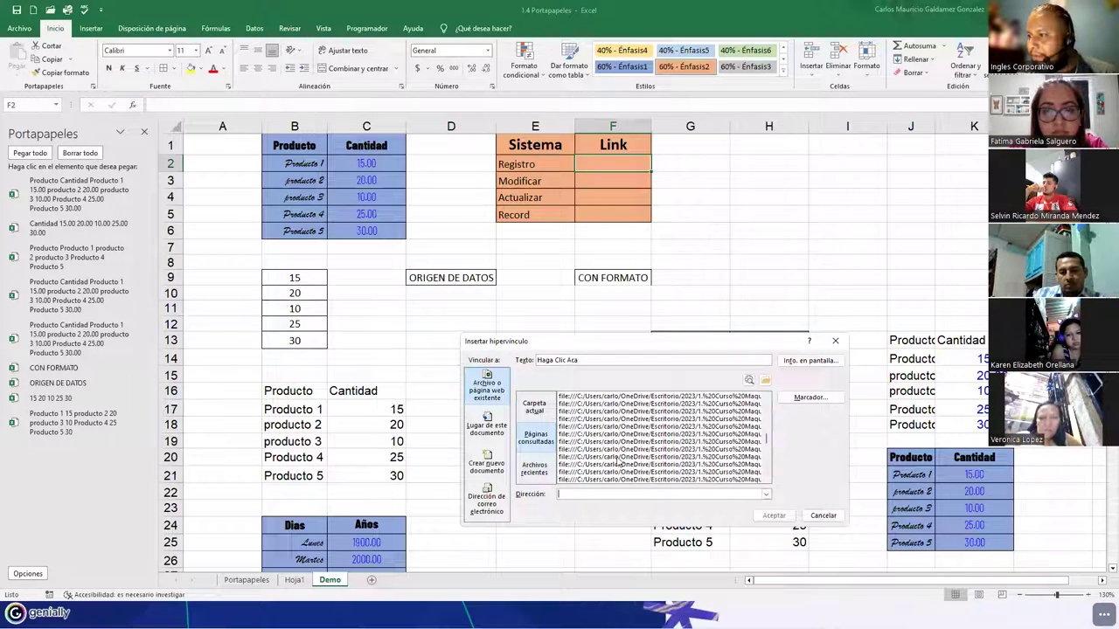
pyautogui.scroll(-10, 616, 450)
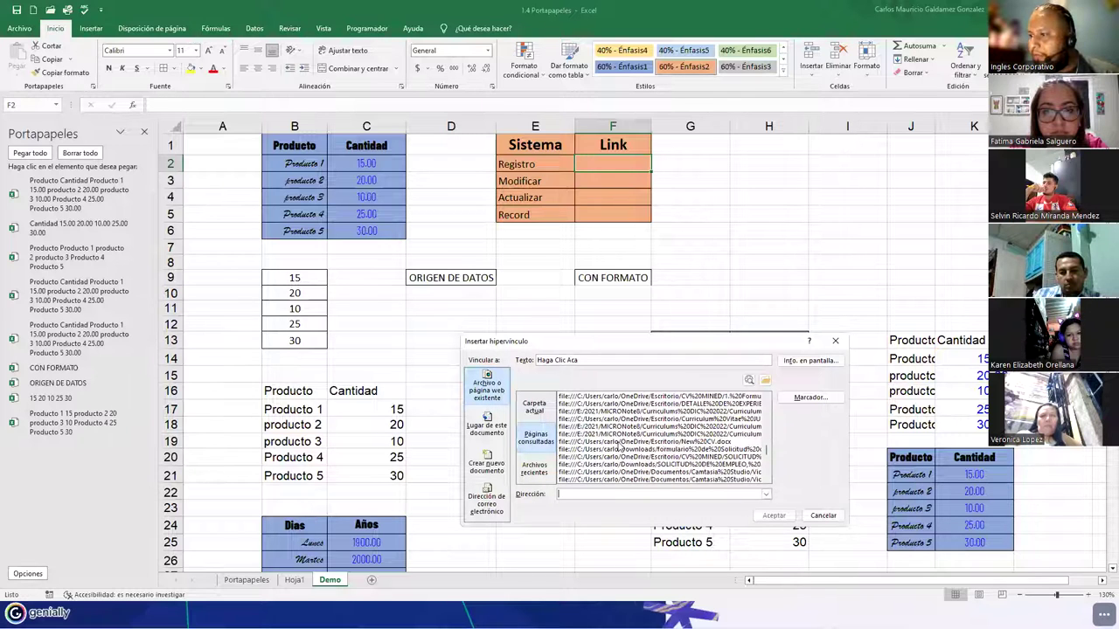
pyautogui.scroll(-5, 622, 428)
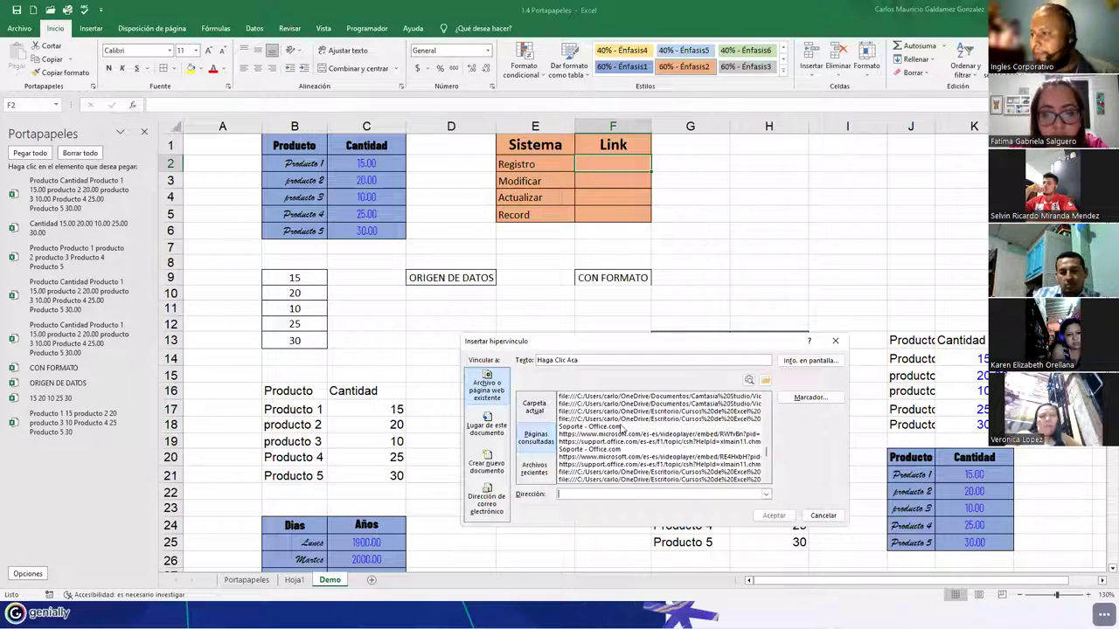
pyautogui.click(575, 441)
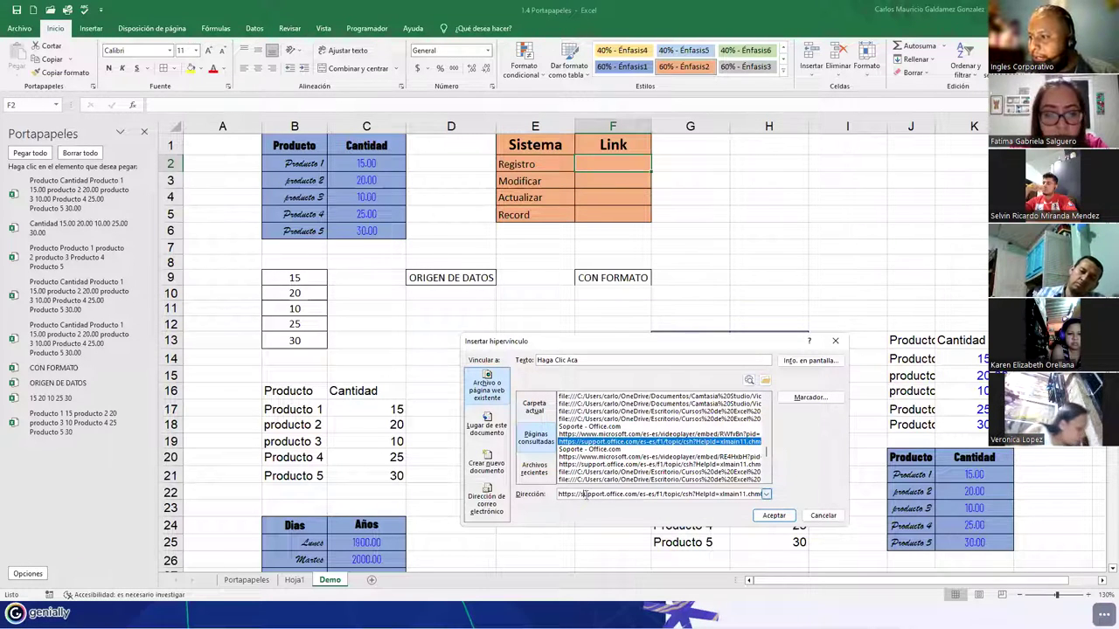
# Replace the support.office.com domain in the hyperlink's address with aulavirtualclic.net
pyautogui.moveTo(583, 494); pyautogui.dragTo(632, 494)
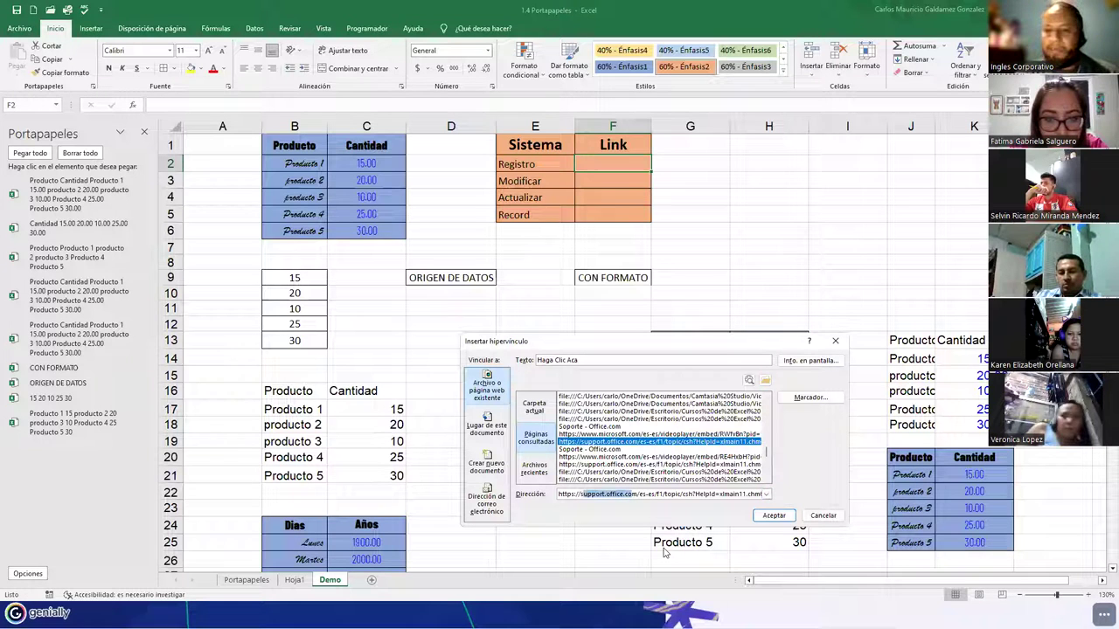
pyautogui.press('BackSpace')
pyautogui.write('aulavirtualclic.net')
# Replace the rest of the address after the domain with SOFOES/registro/ and copy the full address
pyautogui.hotkey('shift', 'Right')
pyautogui.hotkey('shift', 'Right')
pyautogui.hotkey('shift', 'Right')
pyautogui.hotkey('shift', 'Right')
pyautogui.hotkey('shift', 'Right')
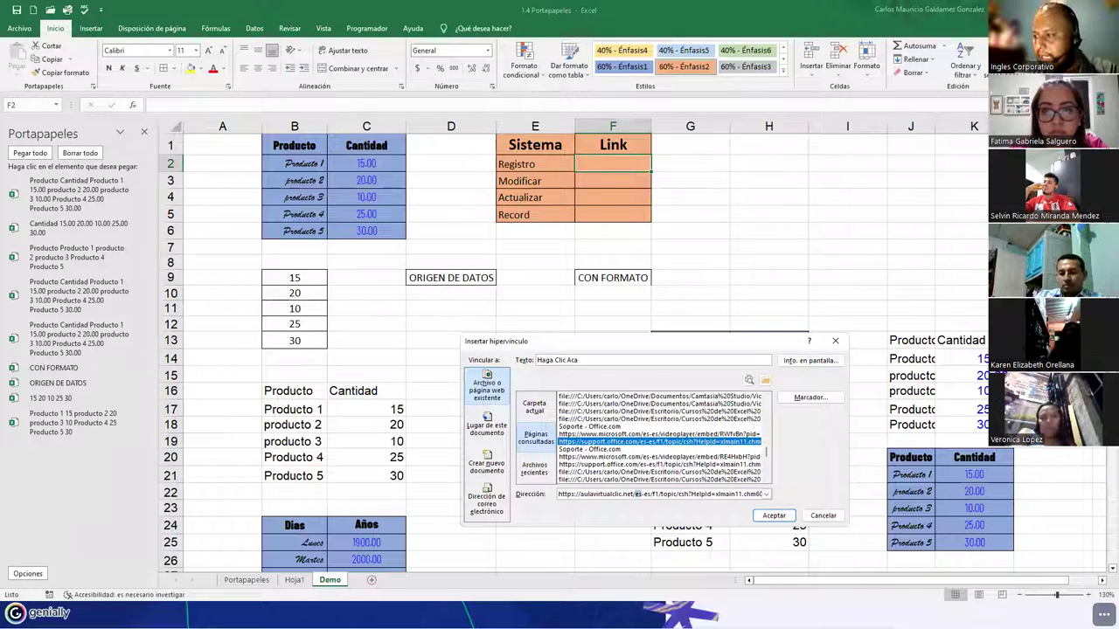
pyautogui.write('SOFO8')
pyautogui.write('S')
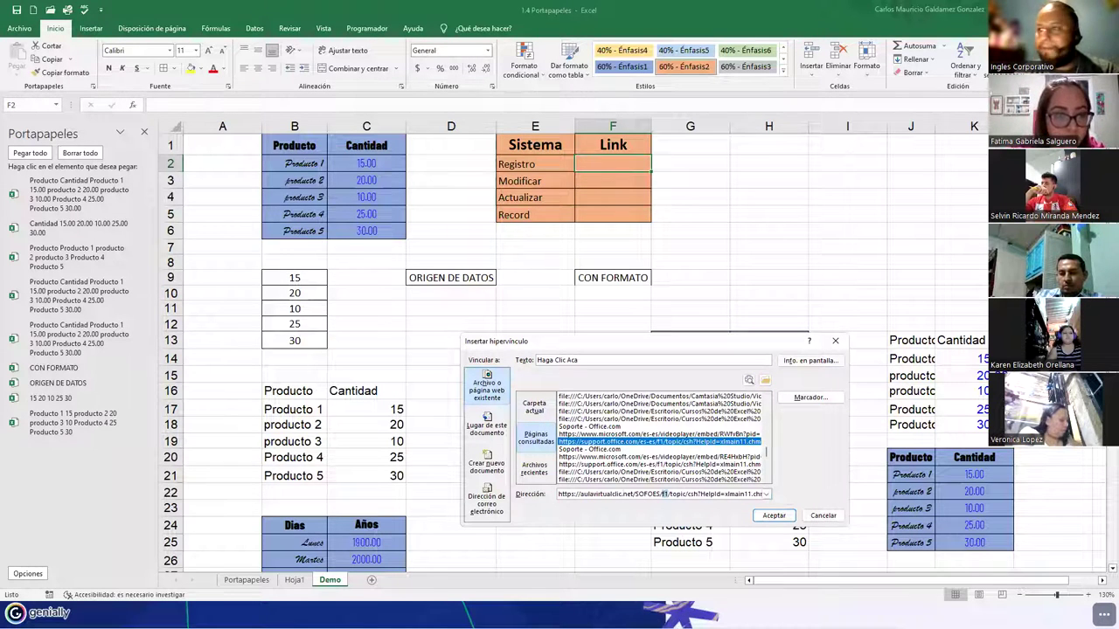
pyautogui.write('registro')
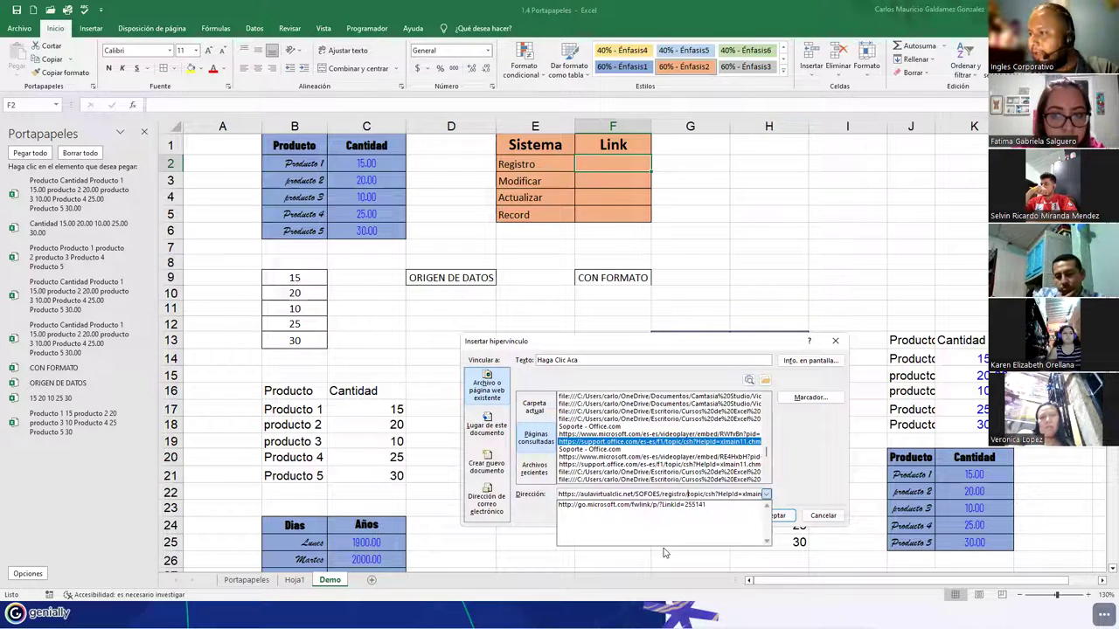
pyautogui.hotkey('shift', 'End')
pyautogui.write('/')
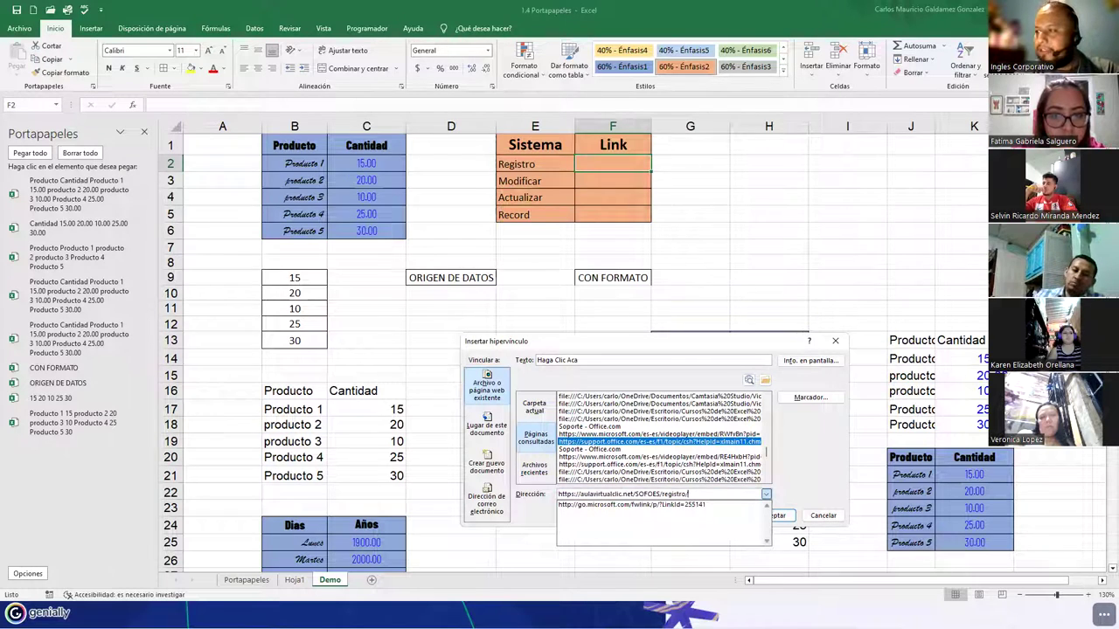
pyautogui.hotkey('shift', 'Home')
pyautogui.hotkey('ctrl', 'c')
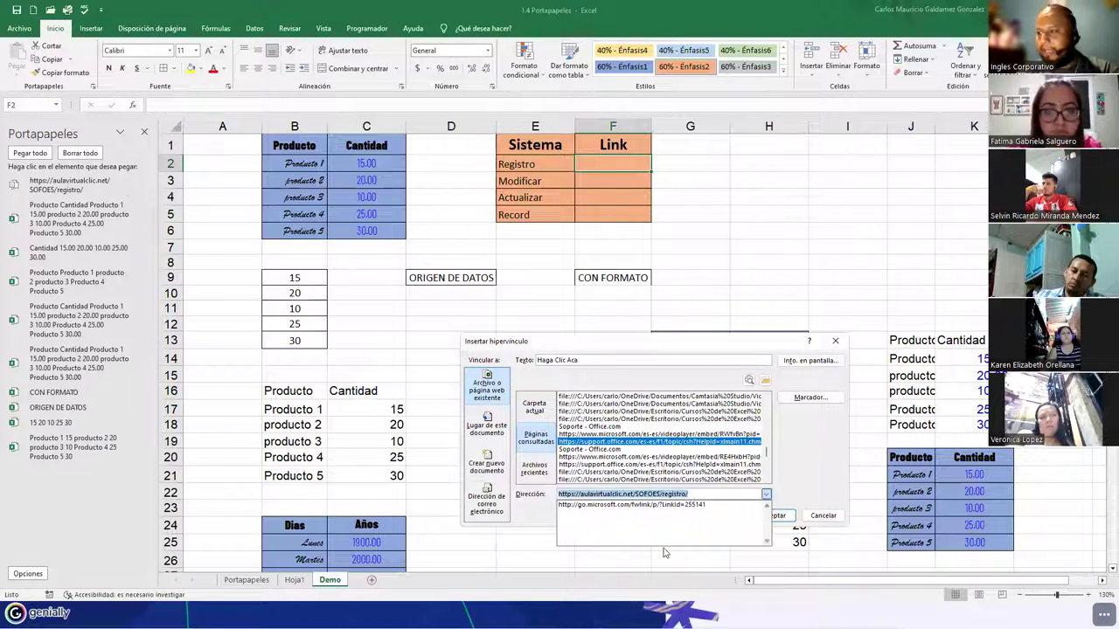
# Insert the completed hyperlink in F2 and widen column F slightly to fit its text
pyautogui.click(792, 523)
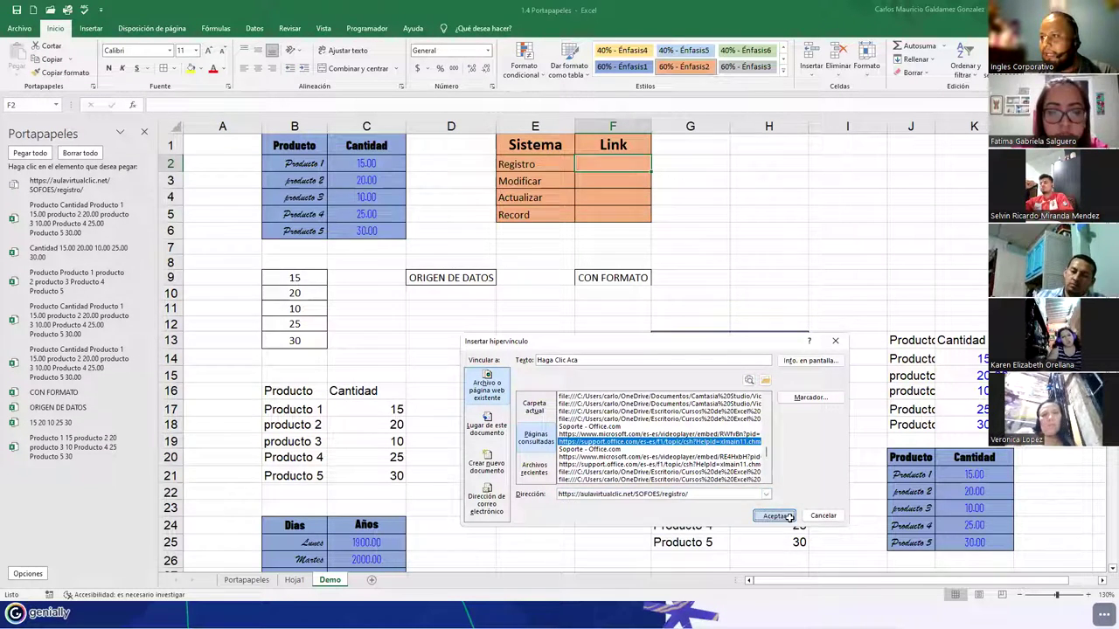
pyautogui.click(778, 516)
pyautogui.moveTo(654, 129); pyautogui.dragTo(660, 129)
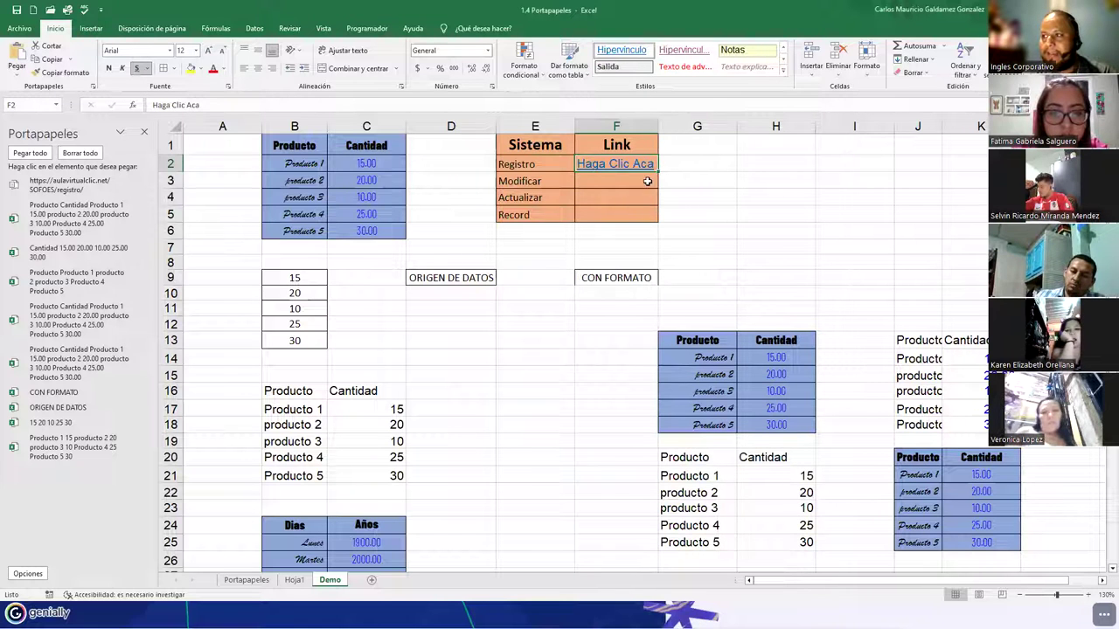
# Insert a hyperlink in F3 with the text Haga Clic Aca, using the copied address with registro changed to modifica
pyautogui.click(615, 180)
pyautogui.rightClick(619, 183)
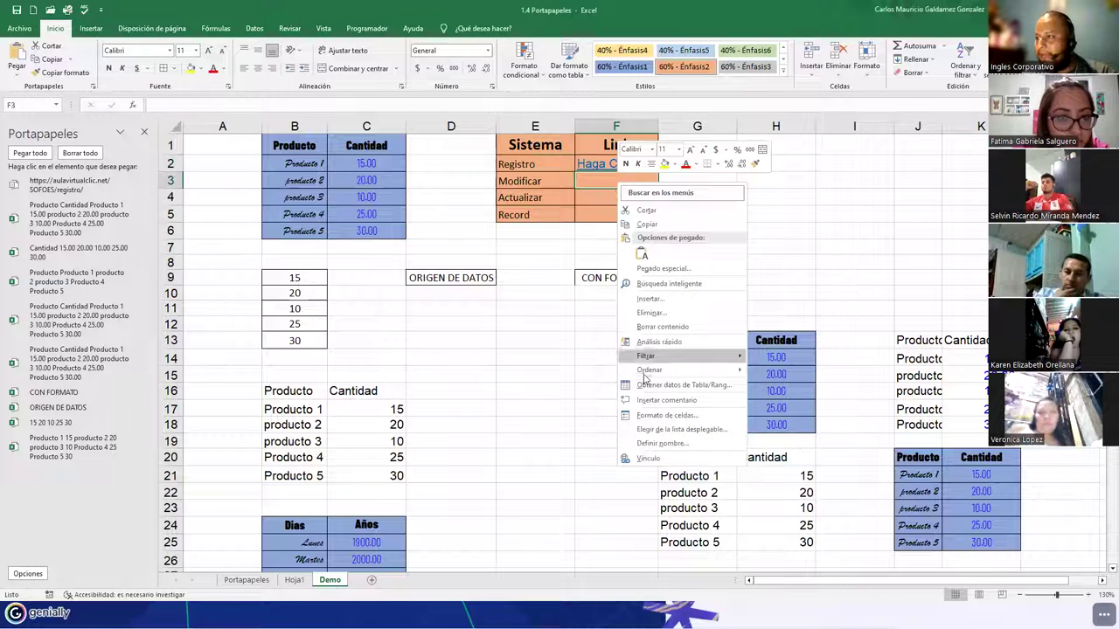
pyautogui.click(647, 458)
pyautogui.click(584, 377)
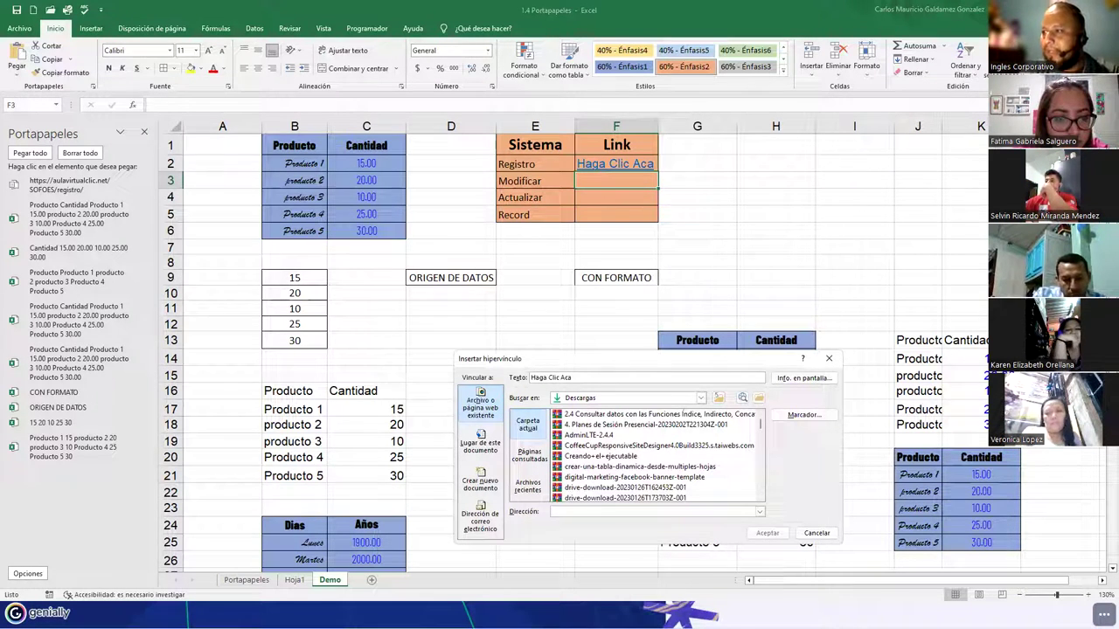
pyautogui.hotkey('ctrl', 'v')
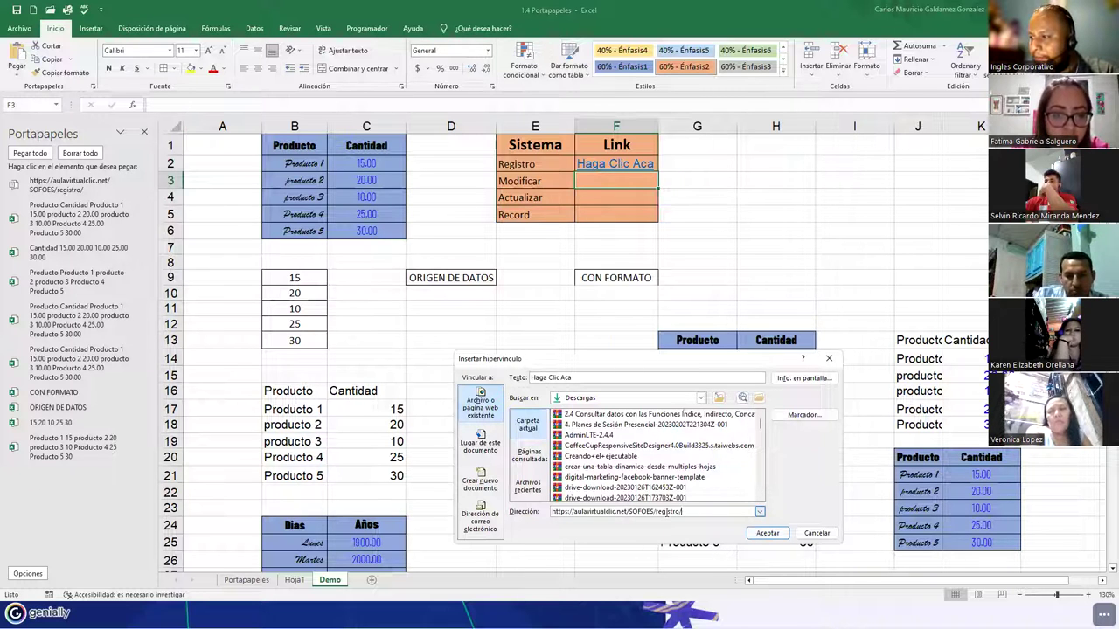
pyautogui.doubleClick(667, 511)
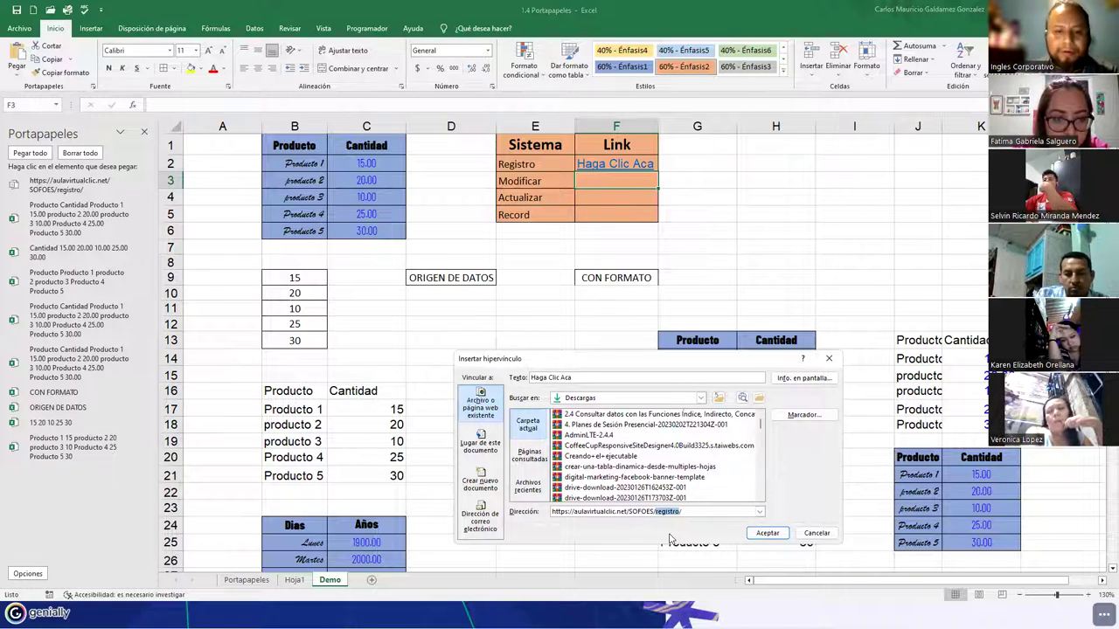
pyautogui.write('modifica')
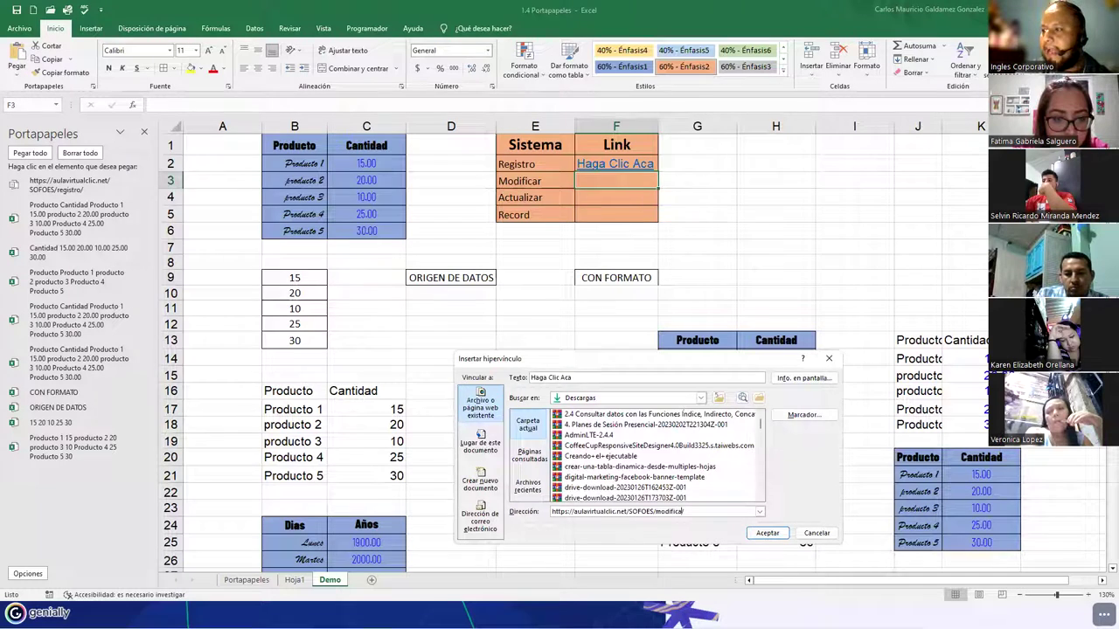
pyautogui.press('Return')
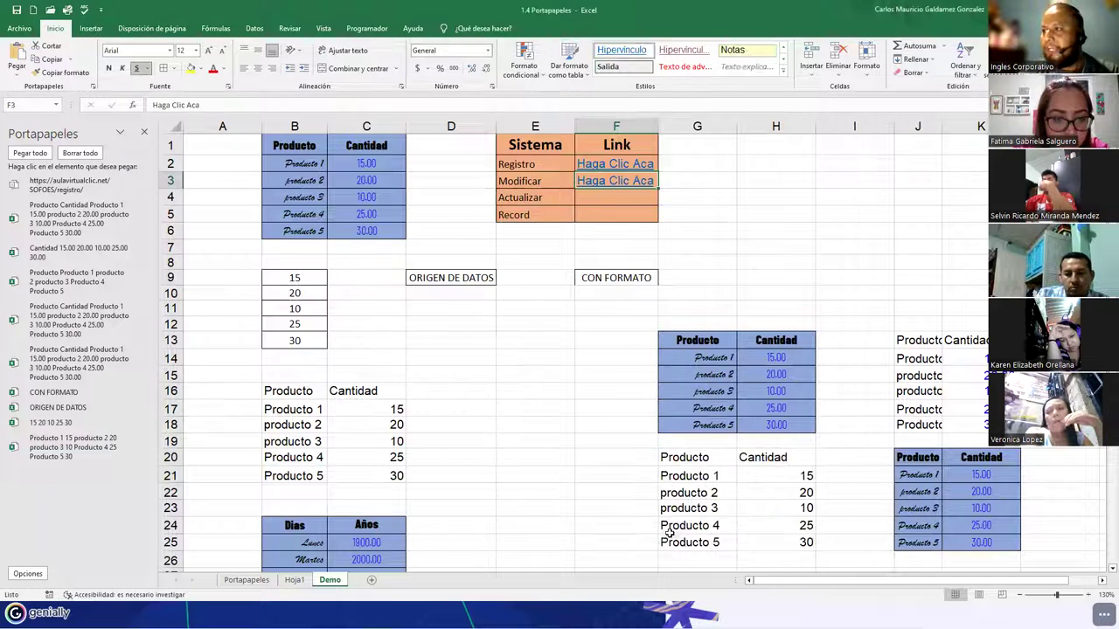
# Insert a hyperlink in F4 beside Actualizar, using the copied address with registro changed to actualizar
pyautogui.rightClick(608, 203)
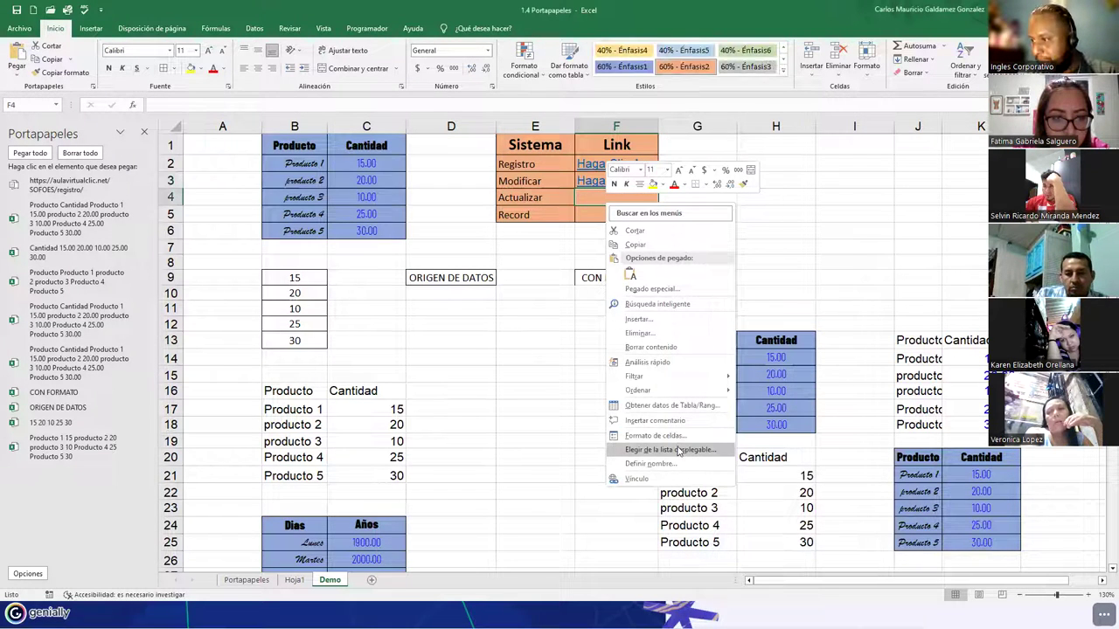
pyautogui.click(673, 478)
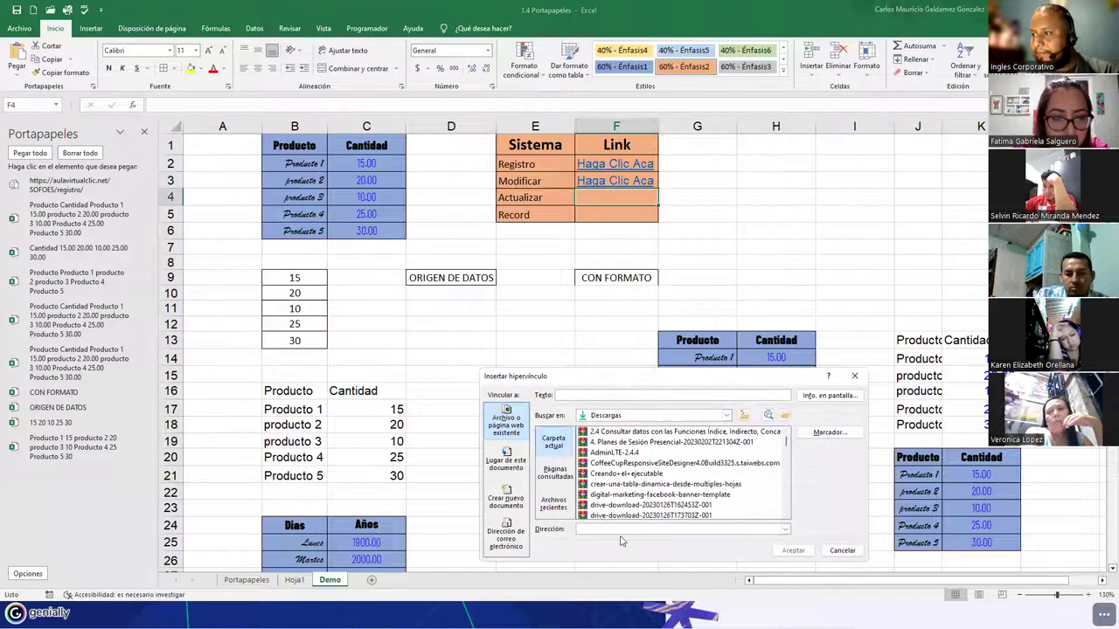
pyautogui.hotkey('ctrl', 'v')
pyautogui.doubleClick(688, 530)
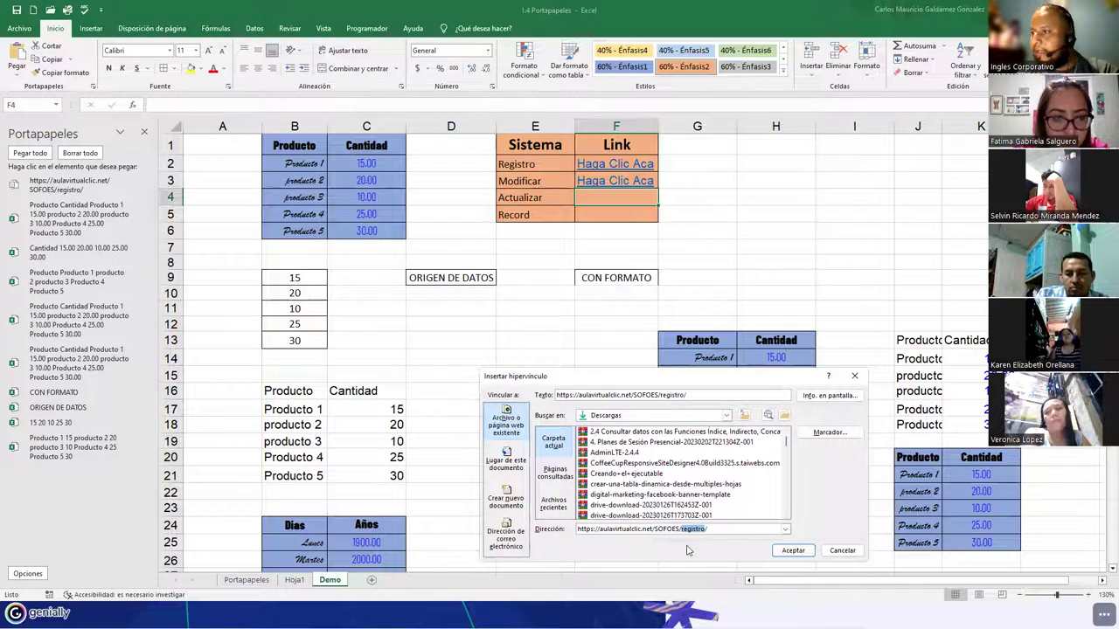
pyautogui.write('actualiza/')
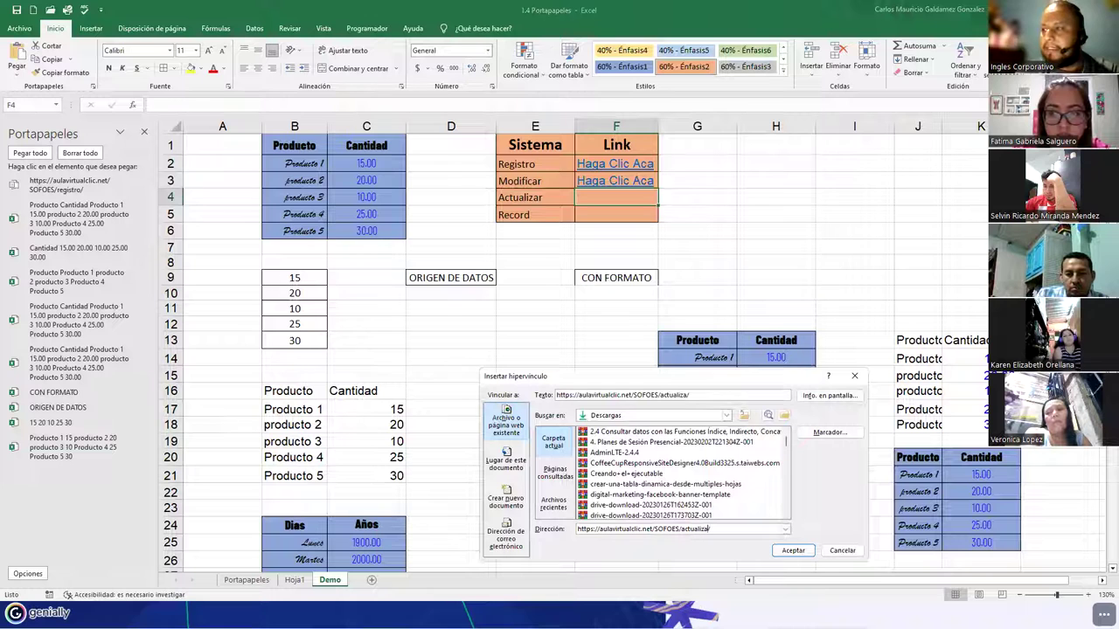
pyautogui.press('Return')
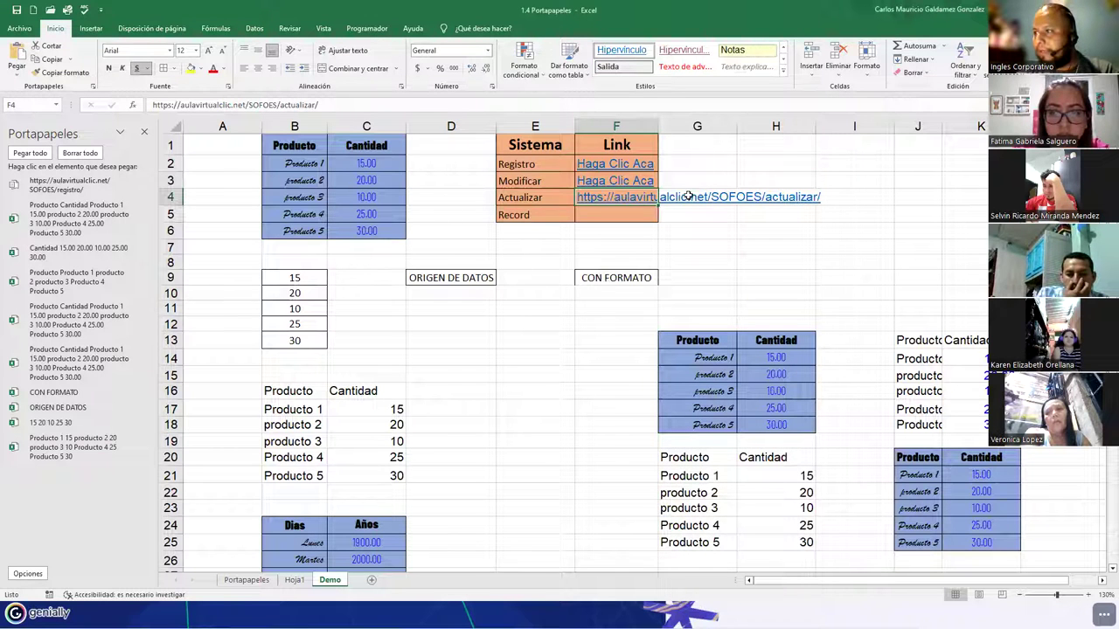
# Open the hyperlink in F4 for editing and select its display text
pyautogui.rightClick(632, 200)
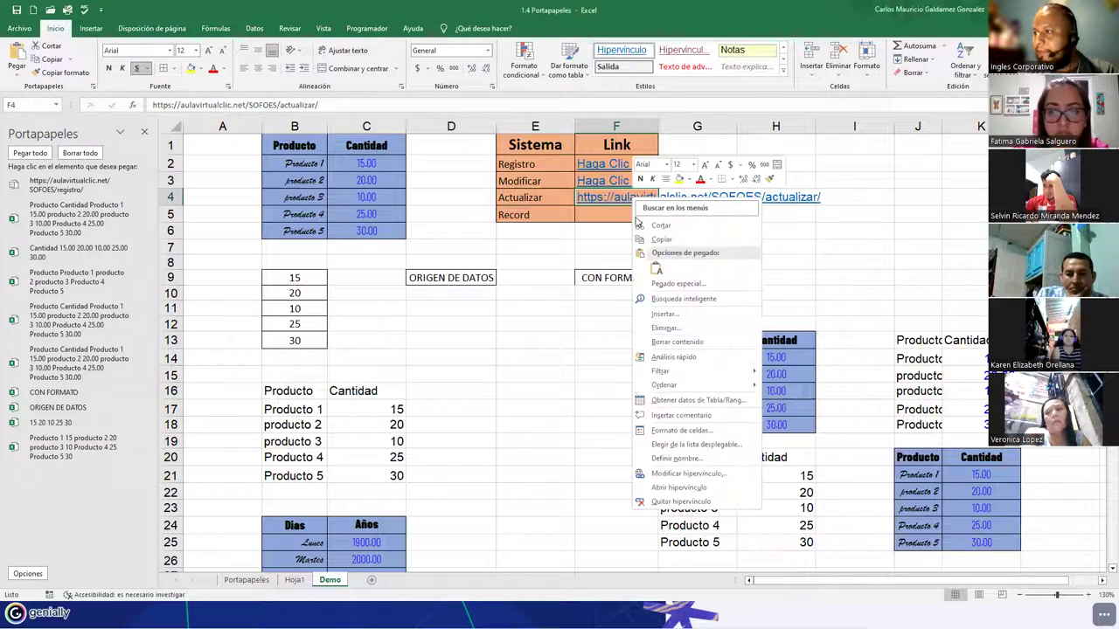
pyautogui.click(679, 475)
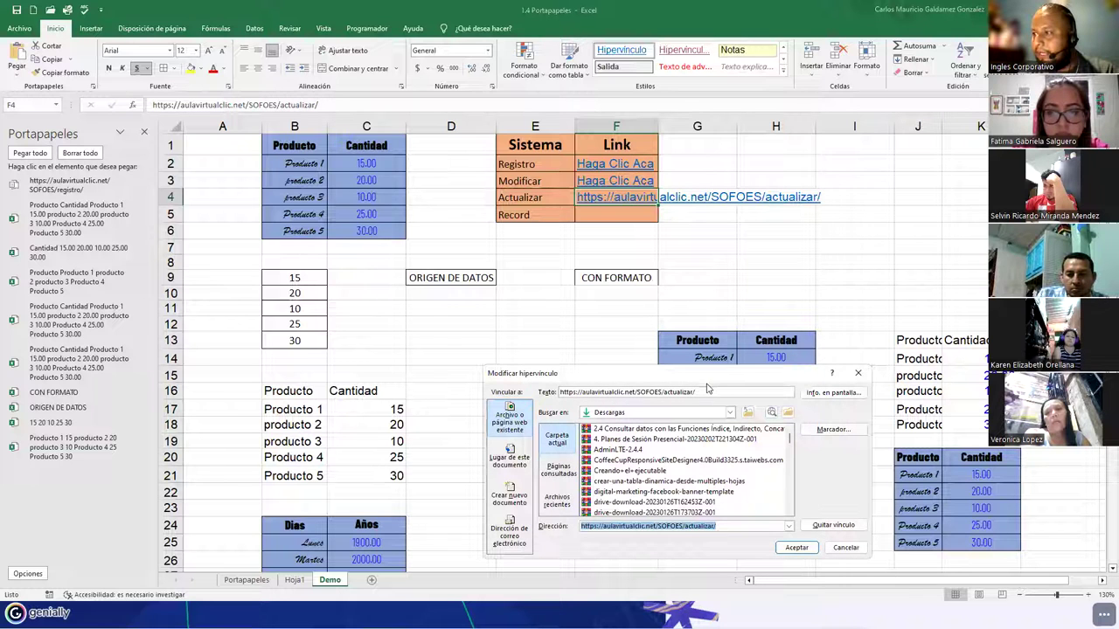
pyautogui.hotkey('alt', 'x')
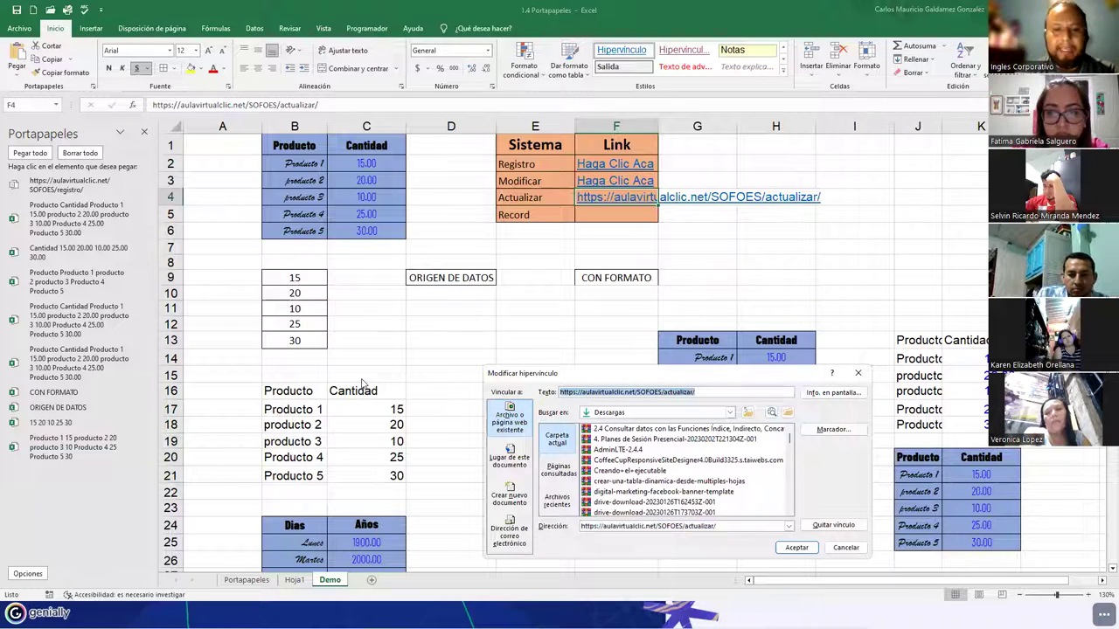
# Set the display text of the Actualizar hyperlink in F4 to "Haga Clic Aca"
pyautogui.write('Haga Clic')
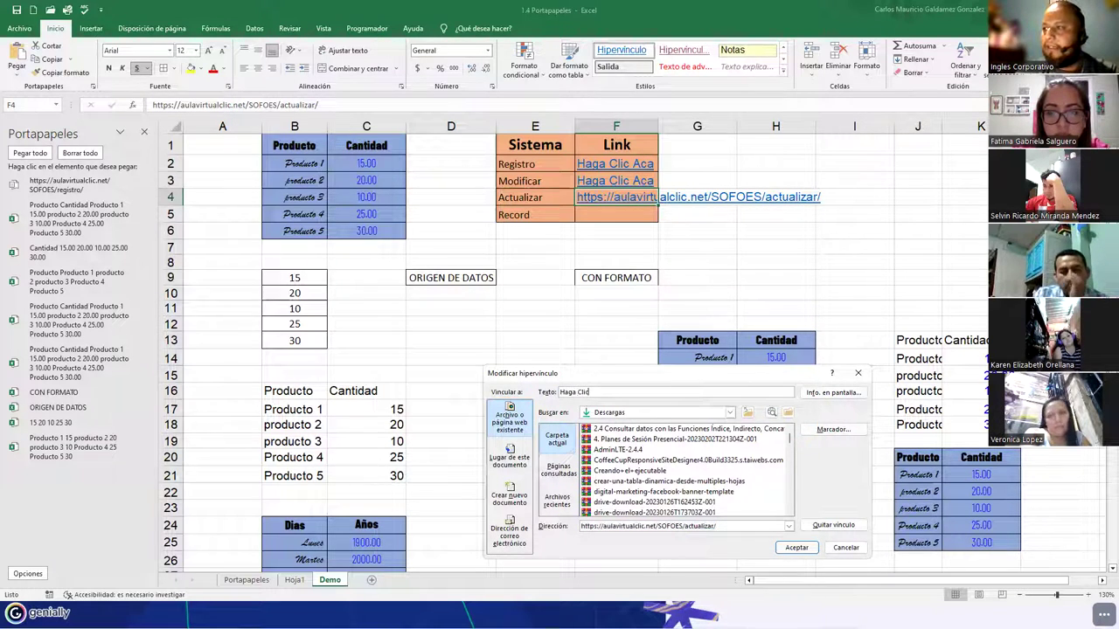
pyautogui.write(' Aca')
pyautogui.press('Return')
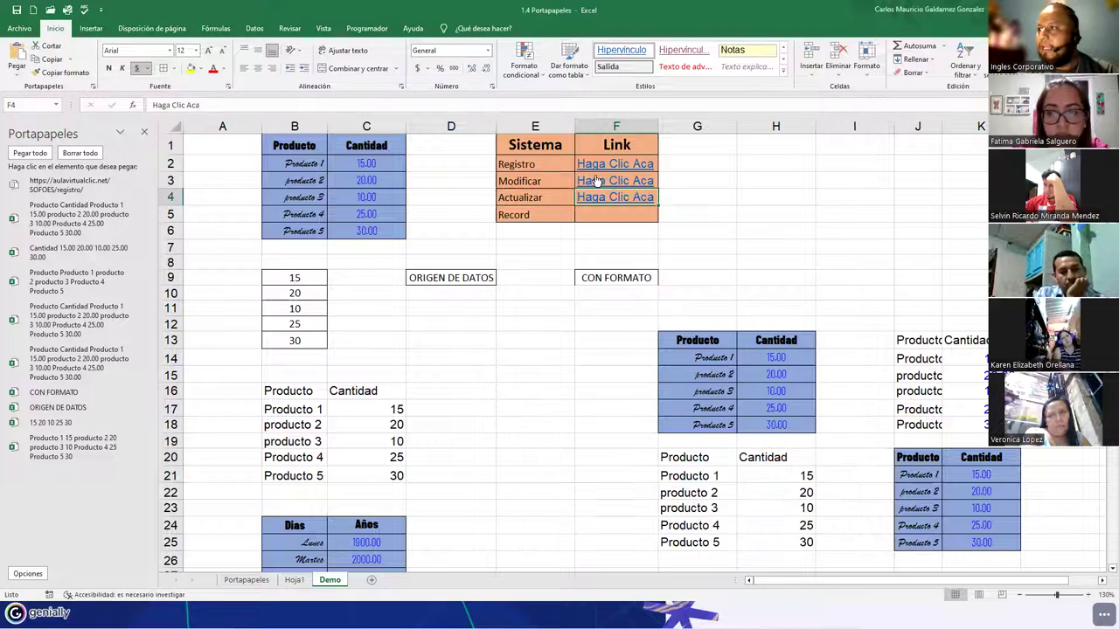
pyautogui.rightClick(607, 216)
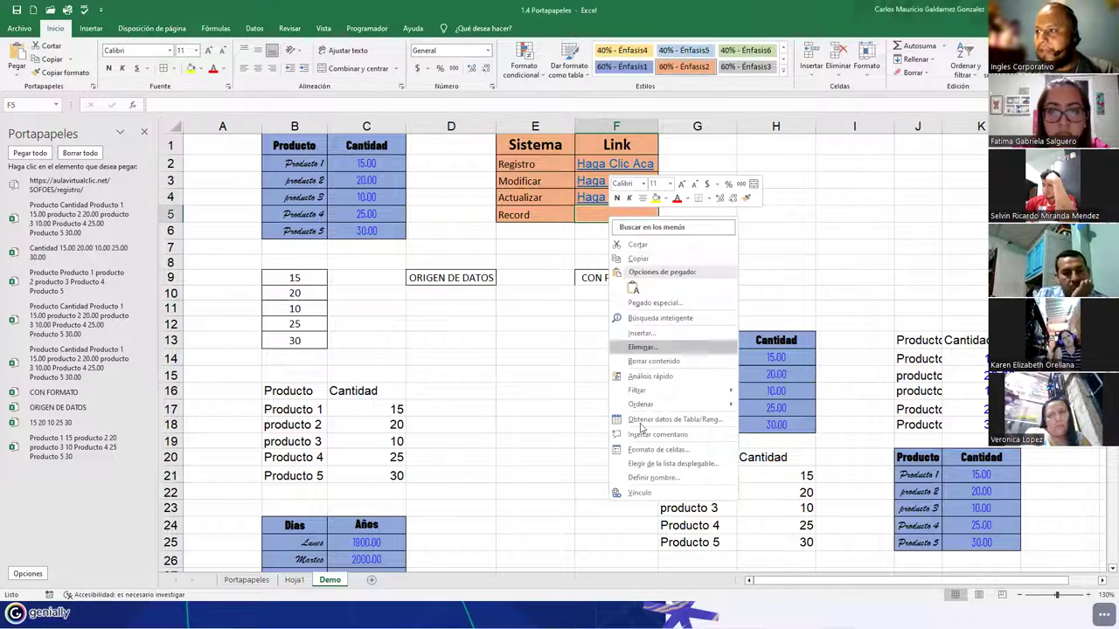
pyautogui.click(643, 492)
pyautogui.click(603, 420)
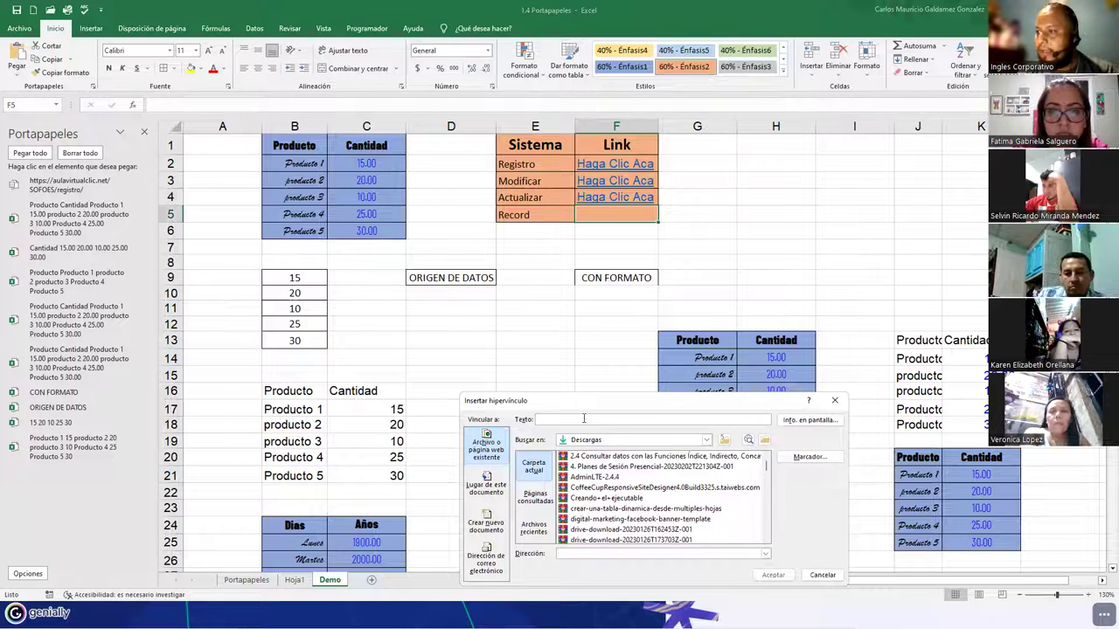
pyautogui.write('Haga Clic Aca')
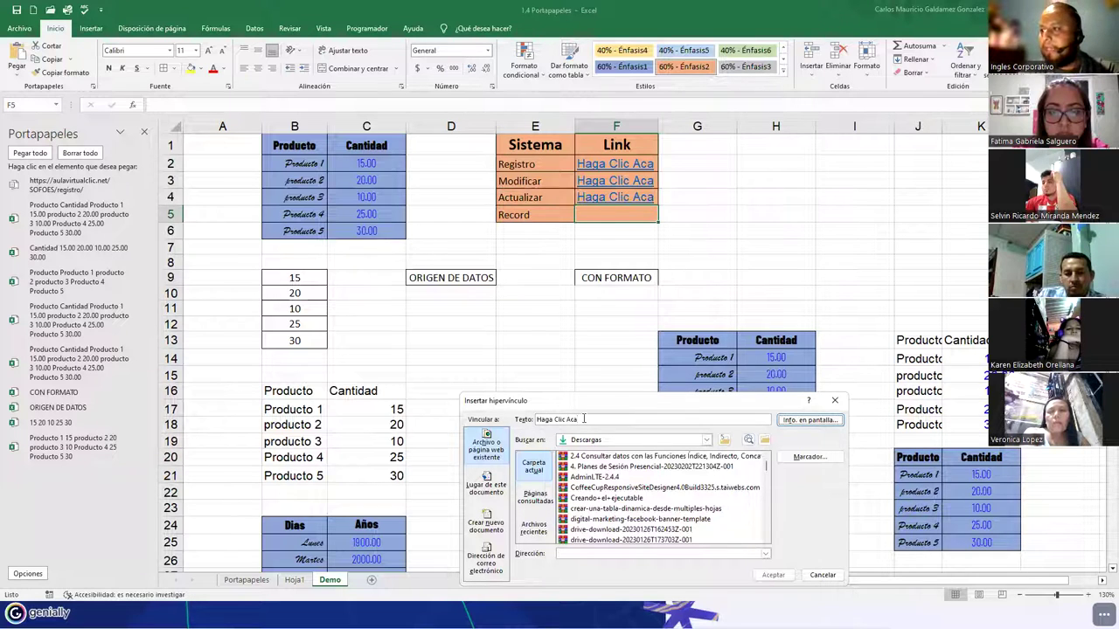
pyautogui.press('Tab')
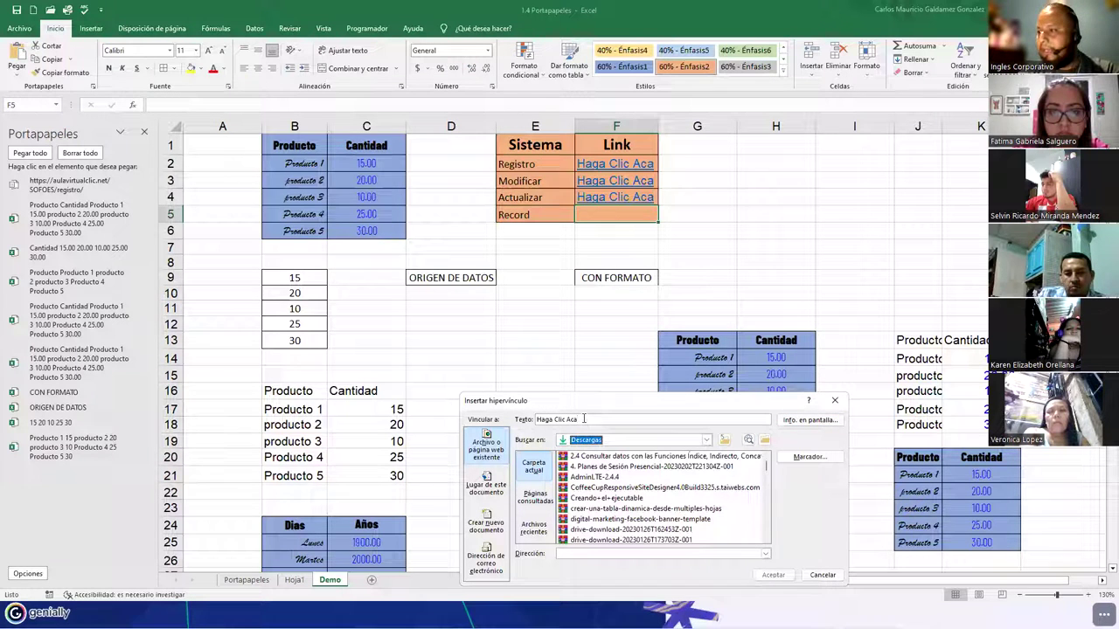
pyautogui.write('https://aulavirtualclic.net/SOFOES/registro/')
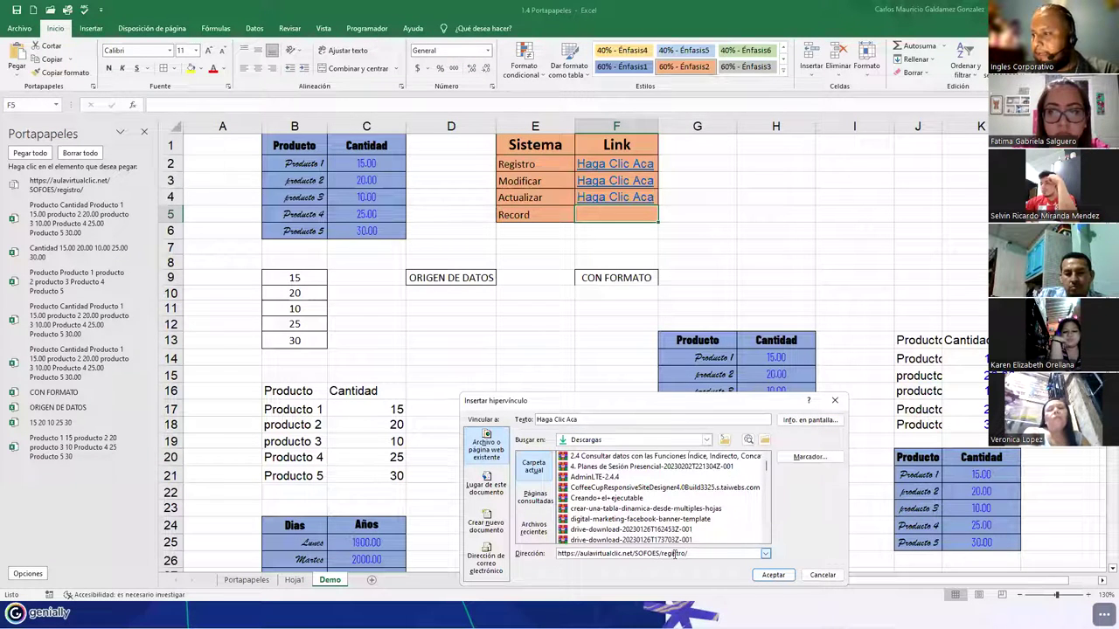
pyautogui.press('Return')
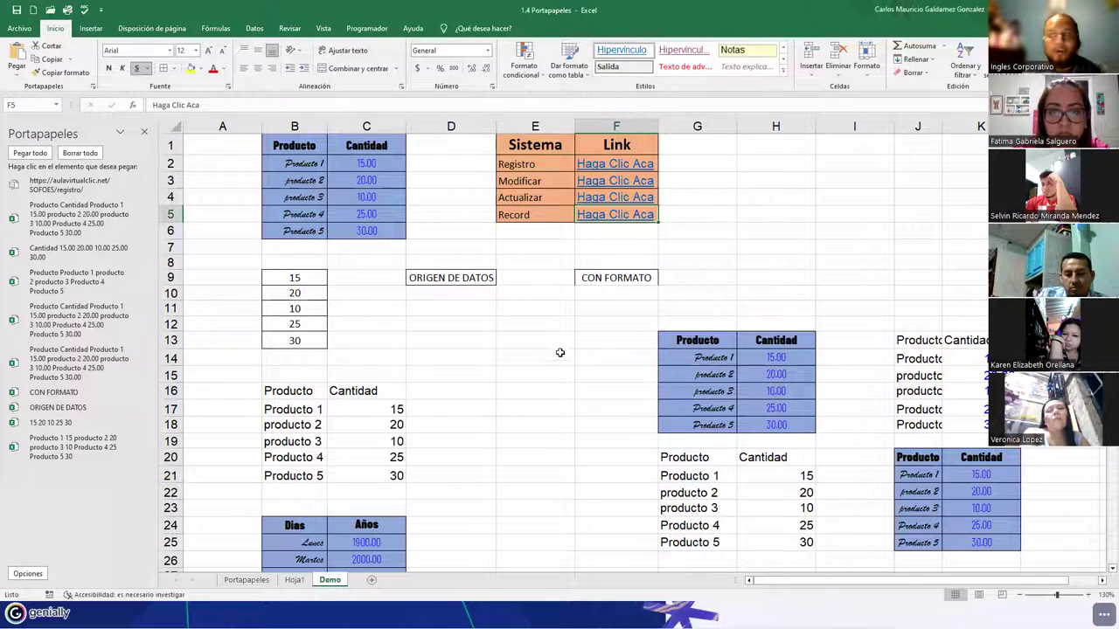
# Copy the Sistema and Link table in E1:F5 and paste it as a link at B33
pyautogui.moveTo(543, 148); pyautogui.dragTo(624, 224)
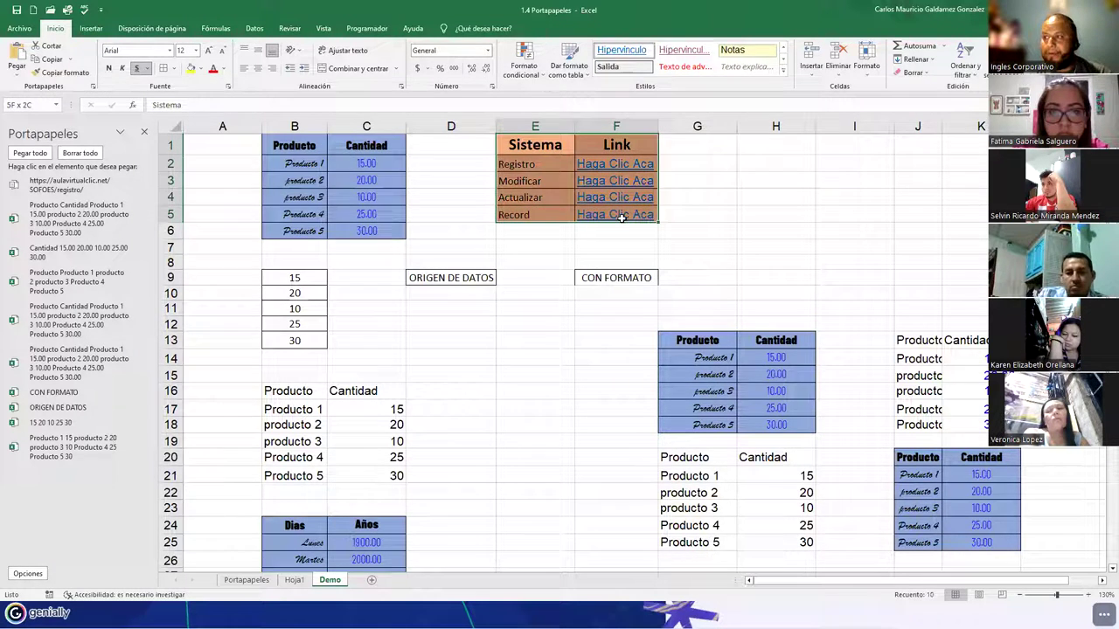
pyautogui.hotkey('ctrl', 'c')
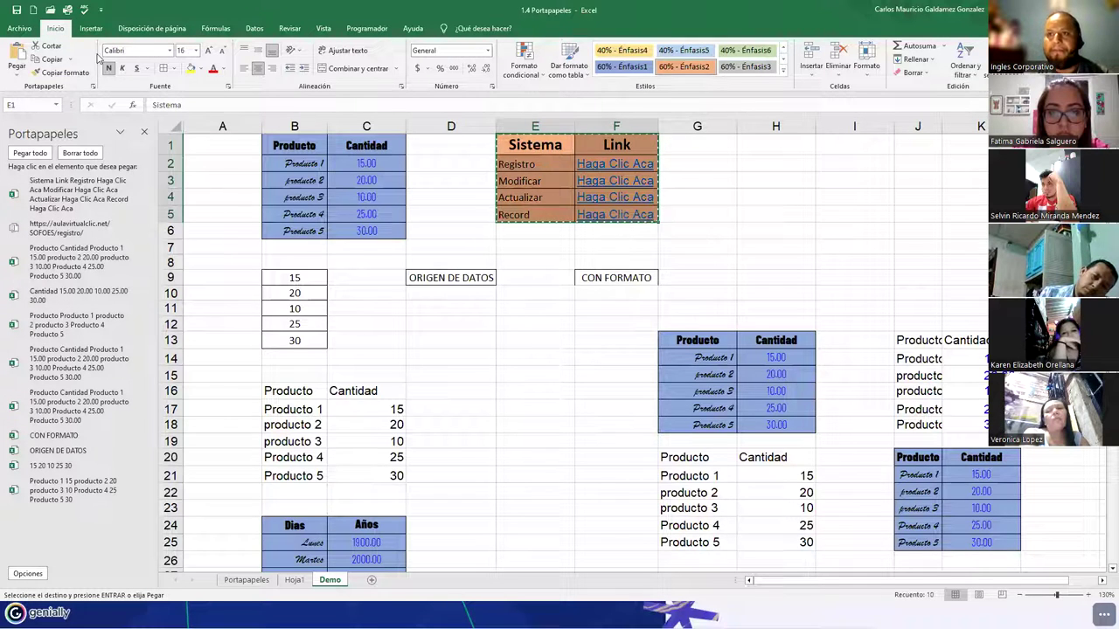
pyautogui.scroll(-6, 366, 405)
pyautogui.click(282, 382)
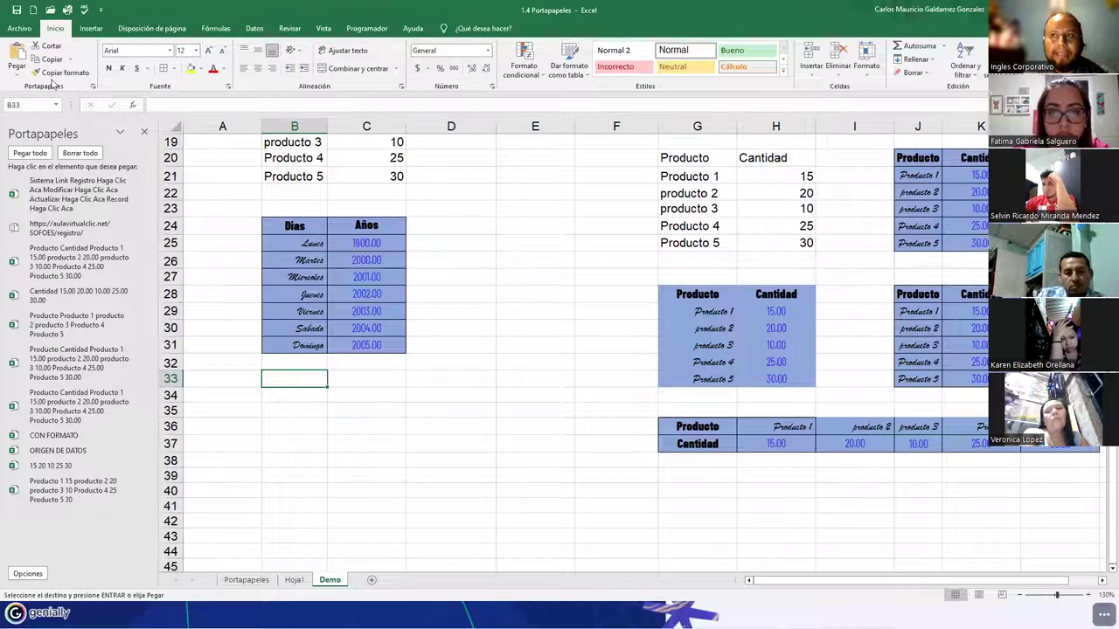
pyautogui.click(17, 77)
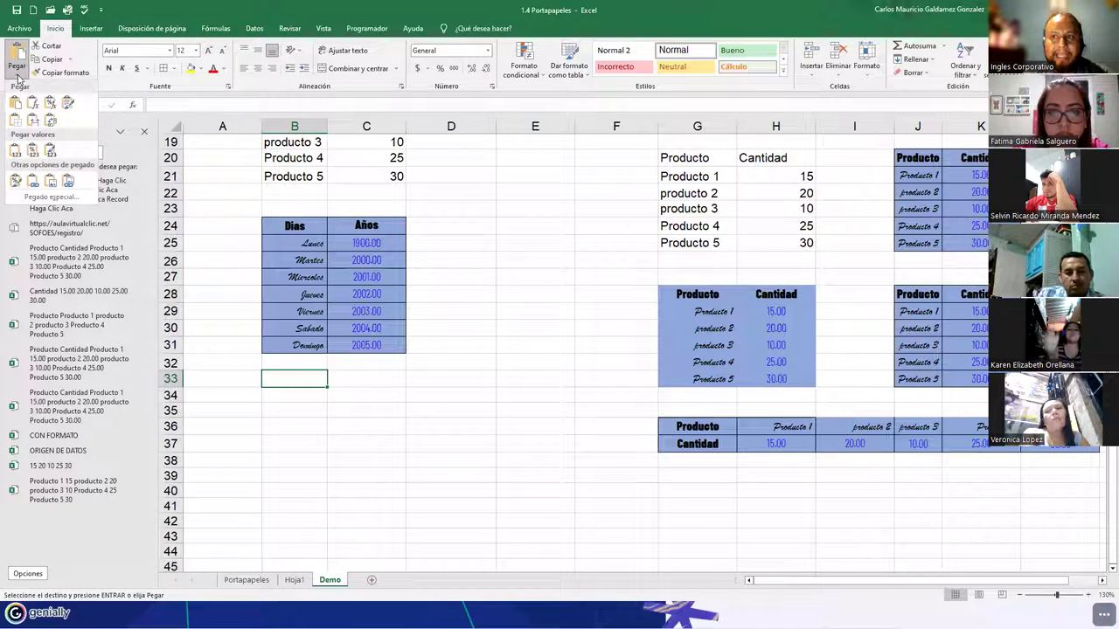
pyautogui.click(31, 182)
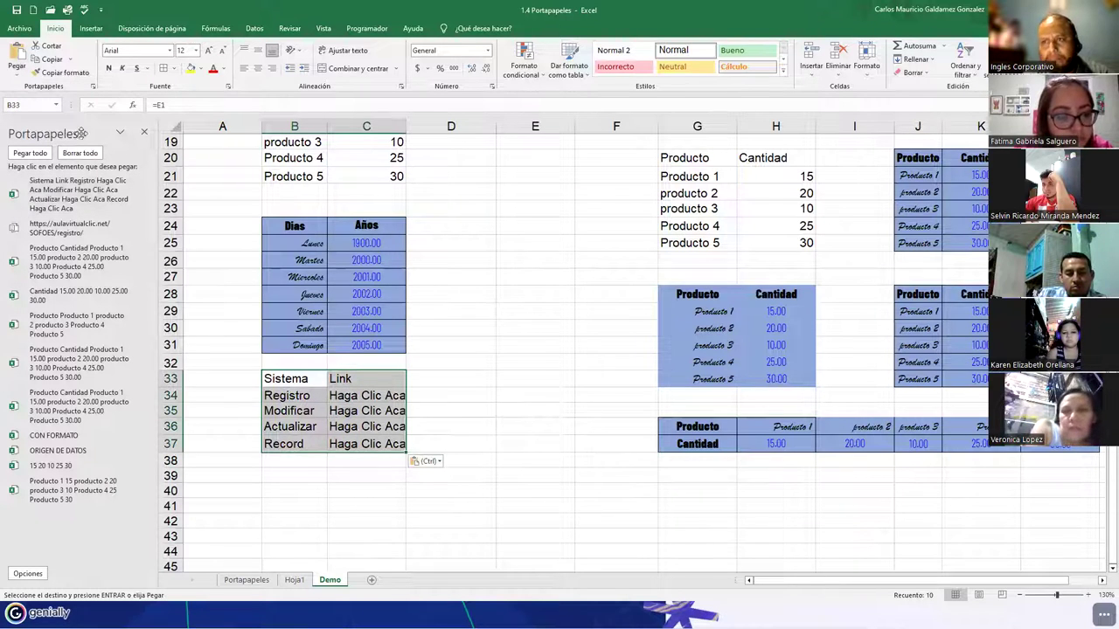
# Examine the formula in C34 and compare the link-pasted table with its source table in E1:F5
pyautogui.click(18, 77)
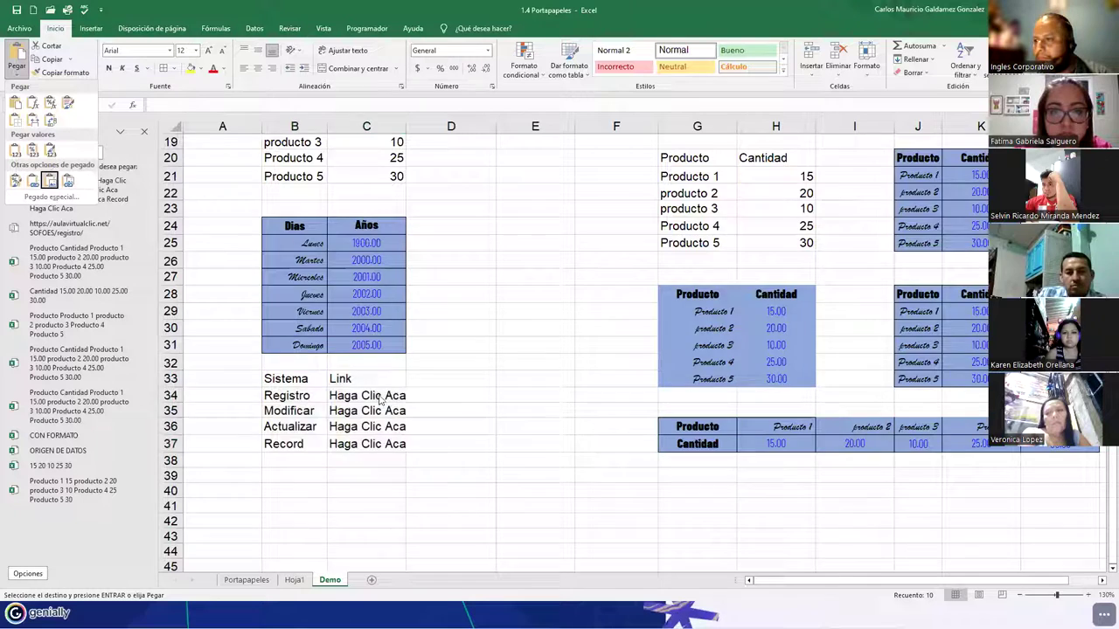
pyautogui.scroll(6, 466, 410)
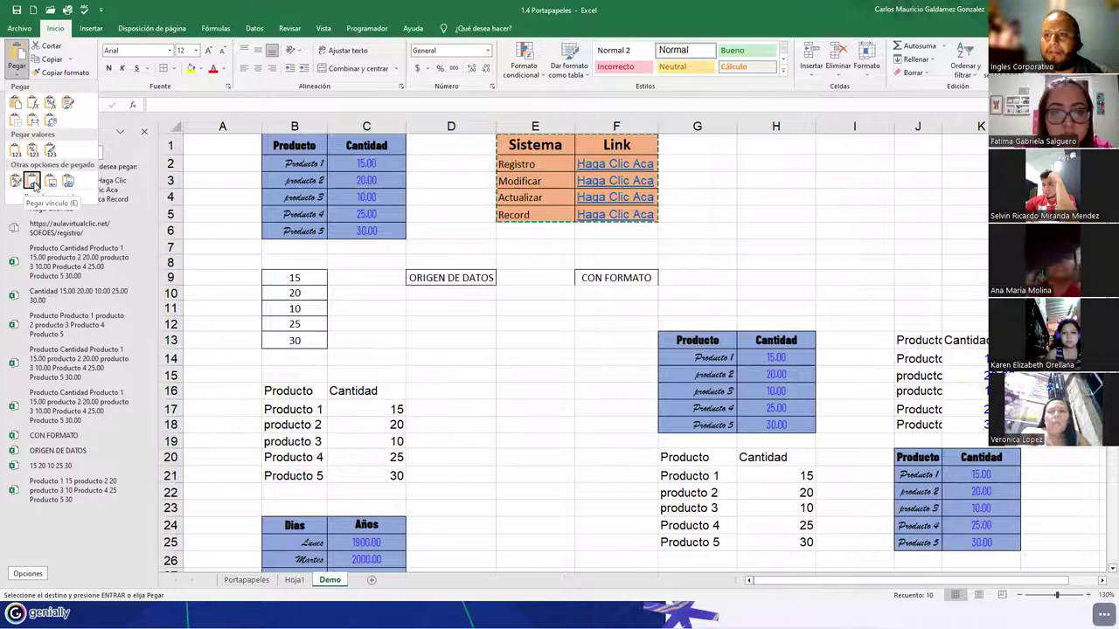
pyautogui.scroll(-1, 460, 465)
pyautogui.scroll(-6, 461, 465)
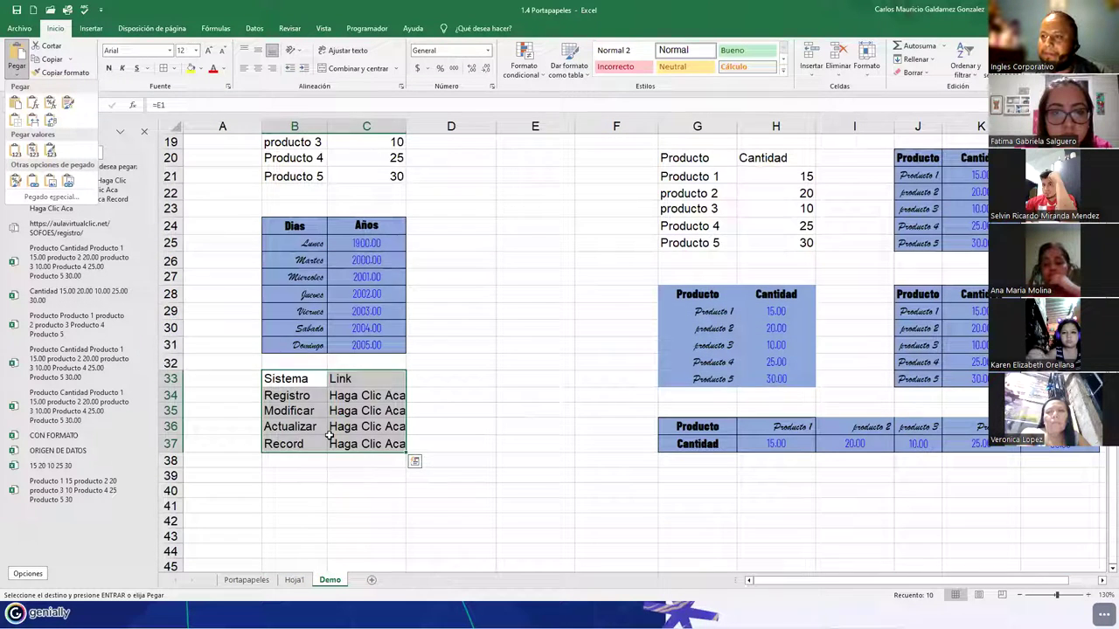
pyautogui.click(341, 395)
pyautogui.doubleClick(340, 395)
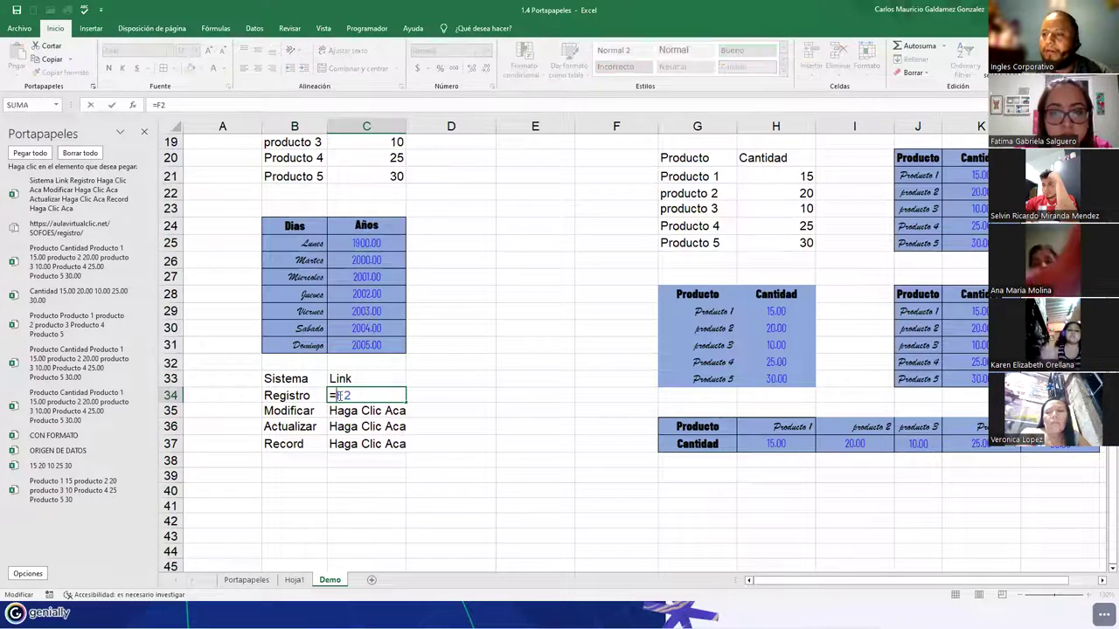
pyautogui.press('Escape')
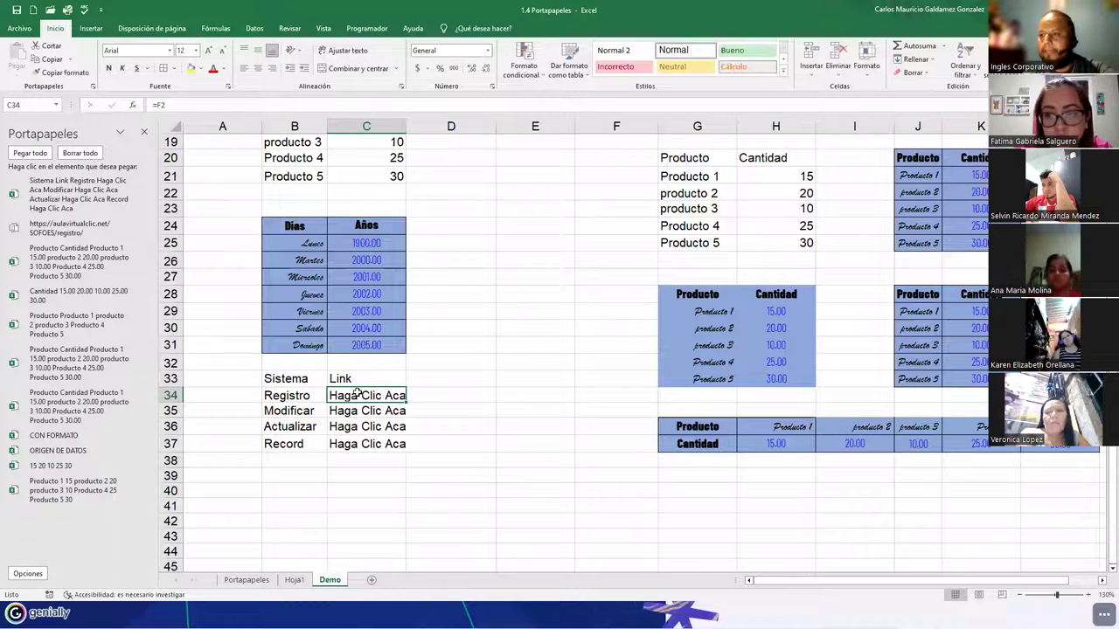
pyautogui.doubleClick(358, 395)
pyautogui.scroll(6, 497, 394)
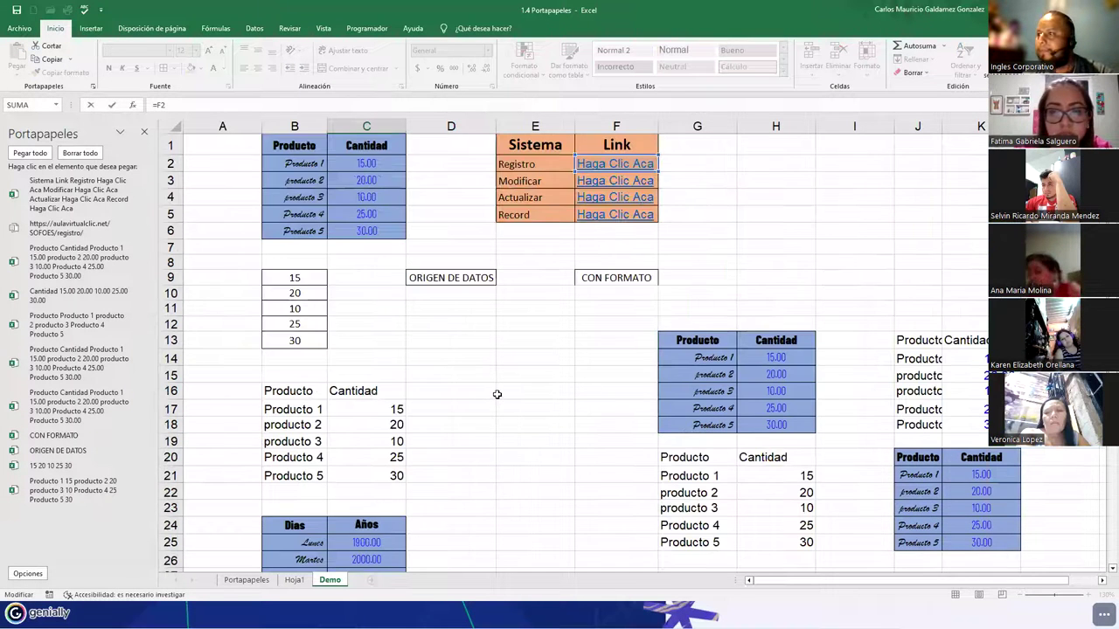
pyautogui.scroll(-4, 496, 394)
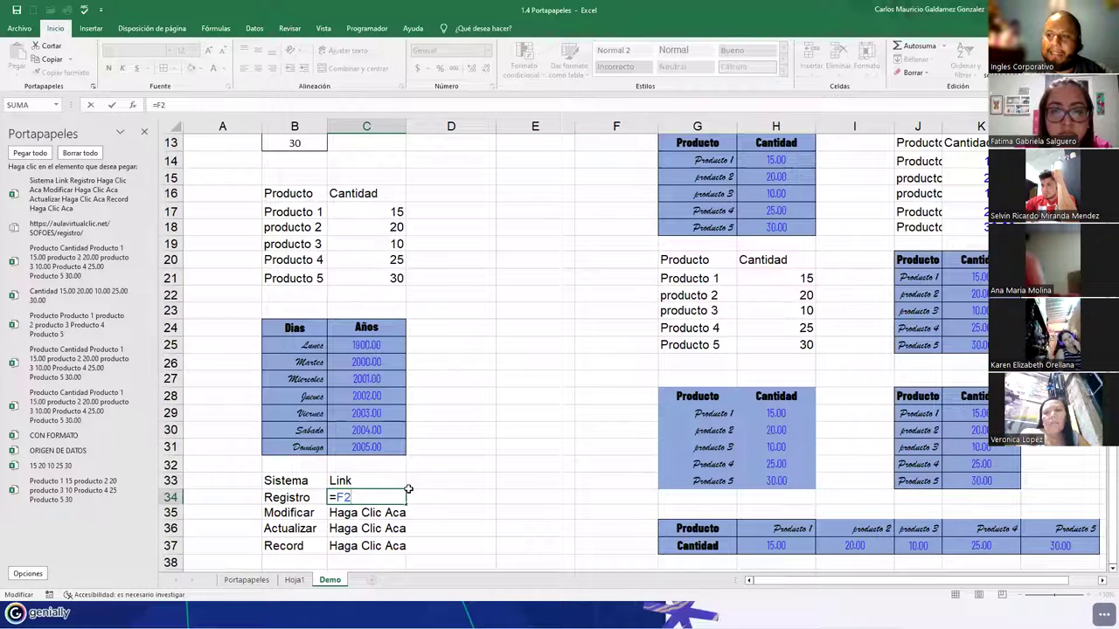
pyautogui.press('Escape')
pyautogui.scroll(-1, 443, 389)
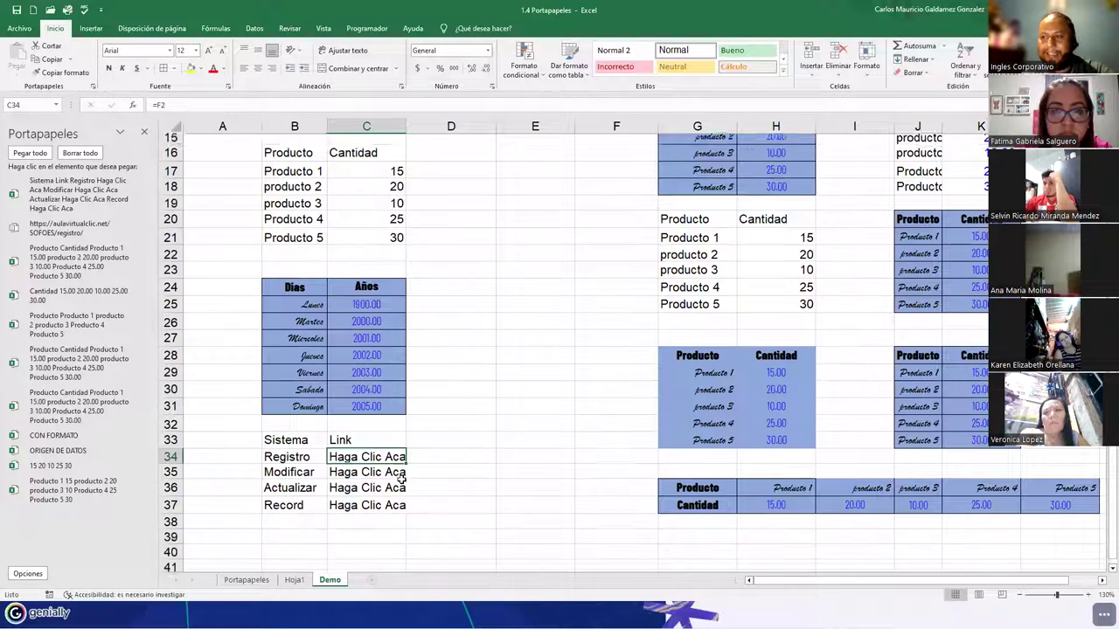
# Test the Registro hyperlink in F2 in the browser, then return to the workbook
pyautogui.doubleClick(346, 446)
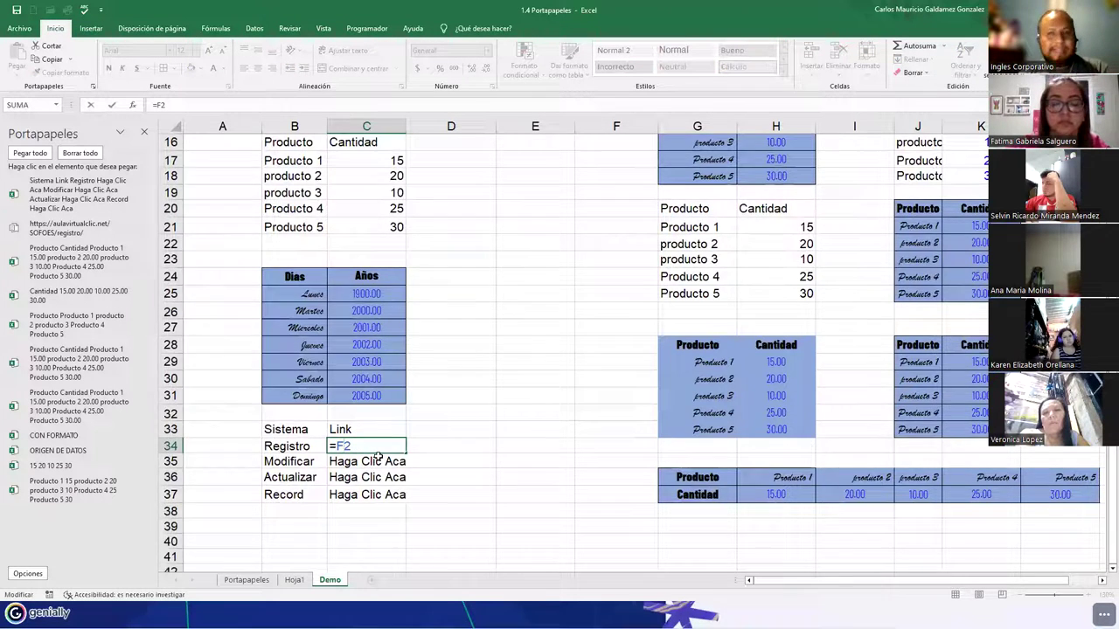
pyautogui.scroll(5, 378, 455)
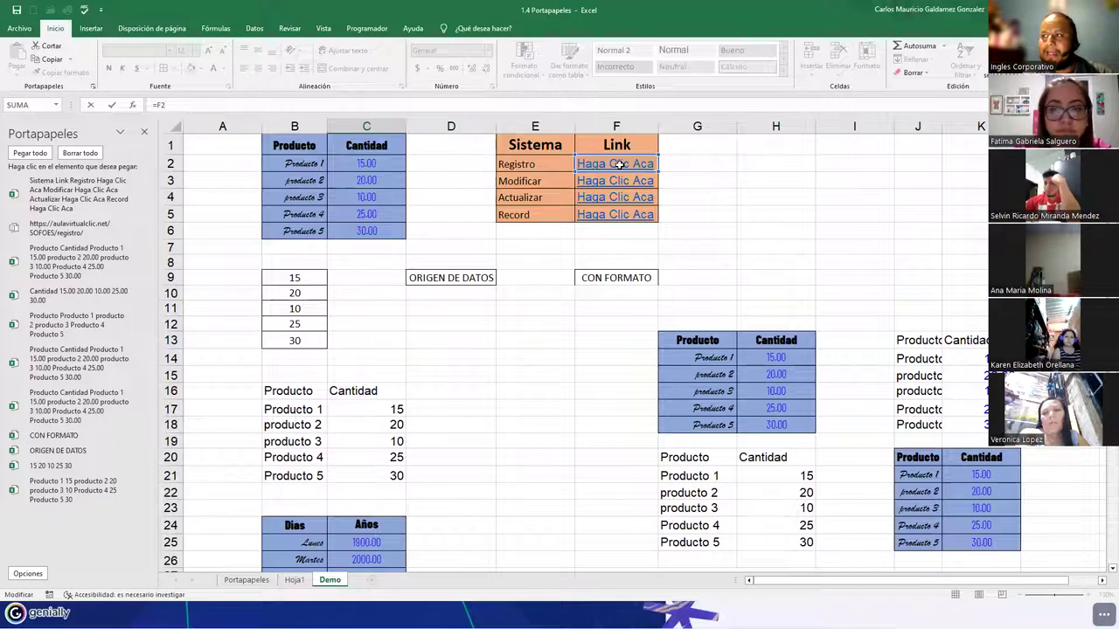
pyautogui.click(620, 163)
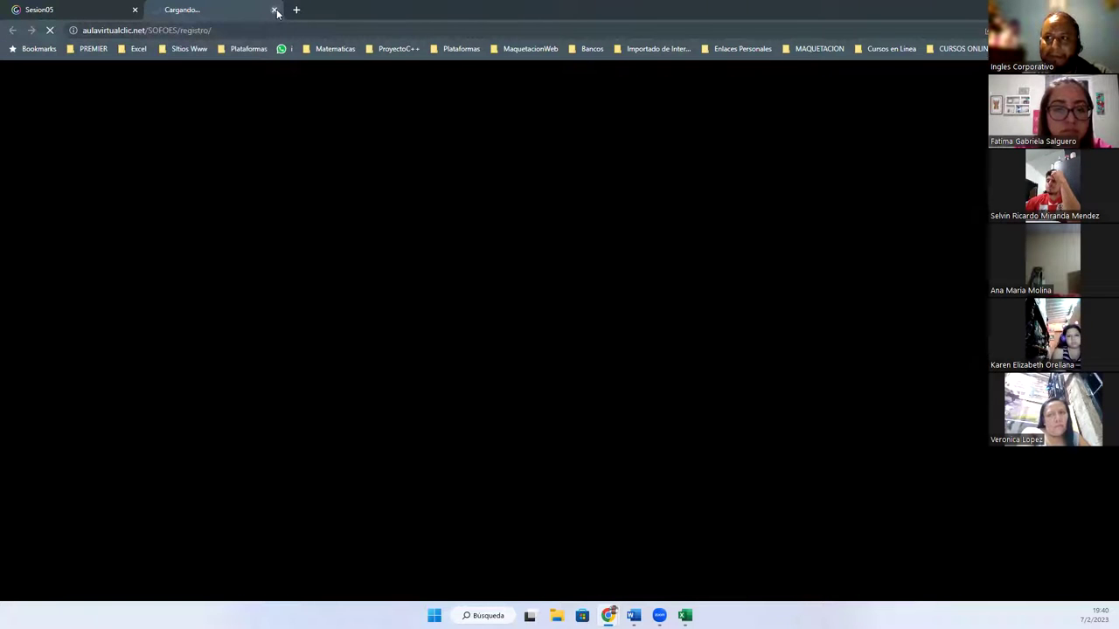
pyautogui.click(274, 11)
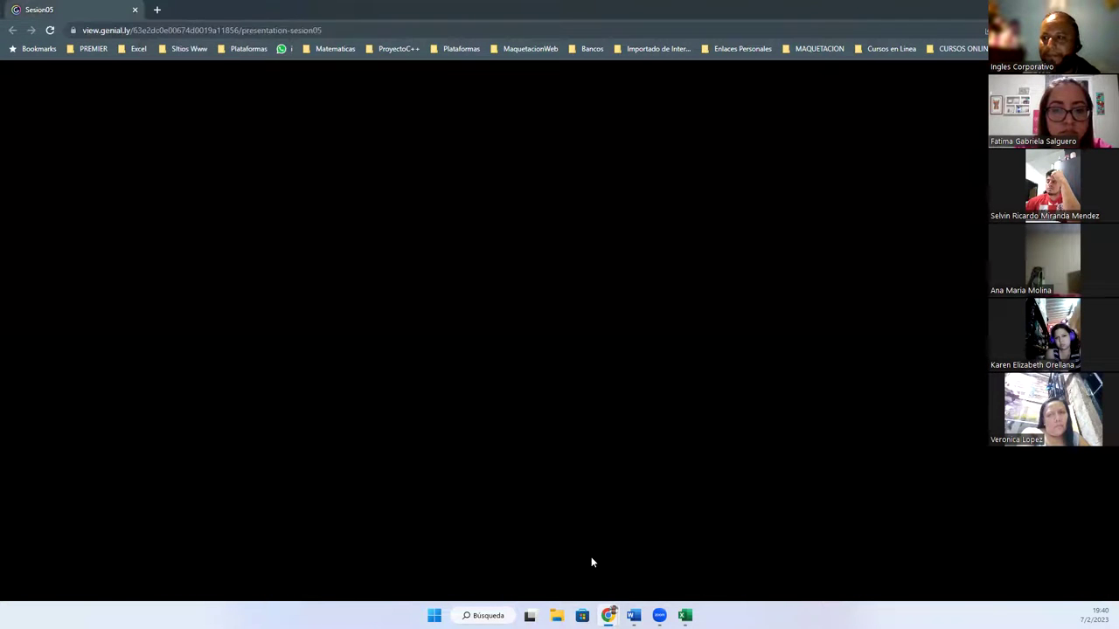
pyautogui.hotkey('alt', 'Tab')
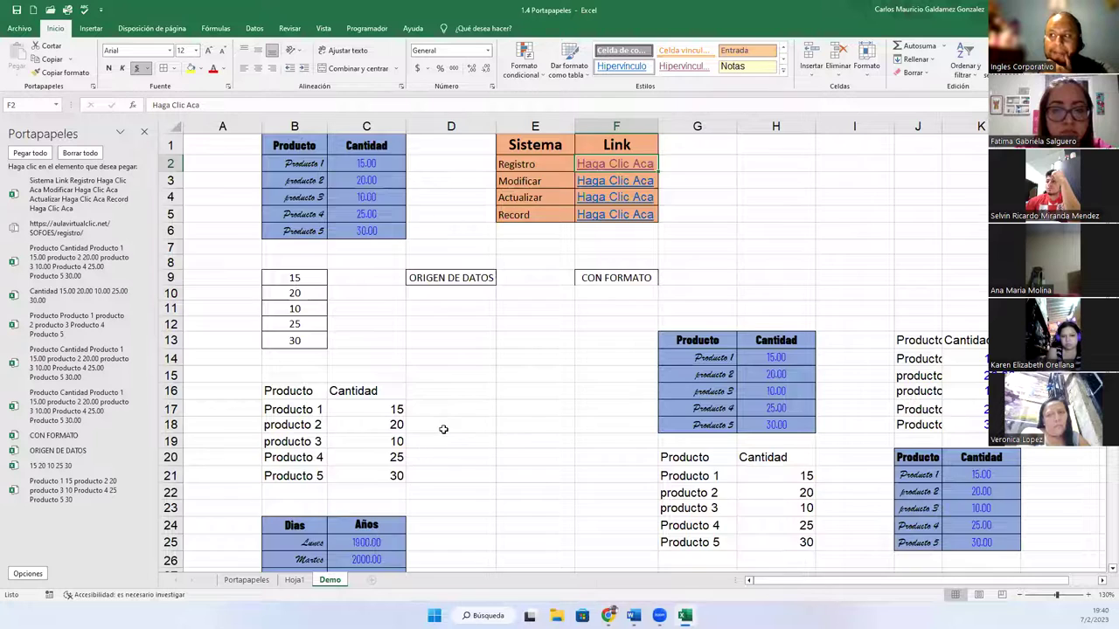
# Check cell C34 and the whole link-pasted range B33:C37 for cell references
pyautogui.scroll(-6, 443, 429)
pyautogui.click(342, 395)
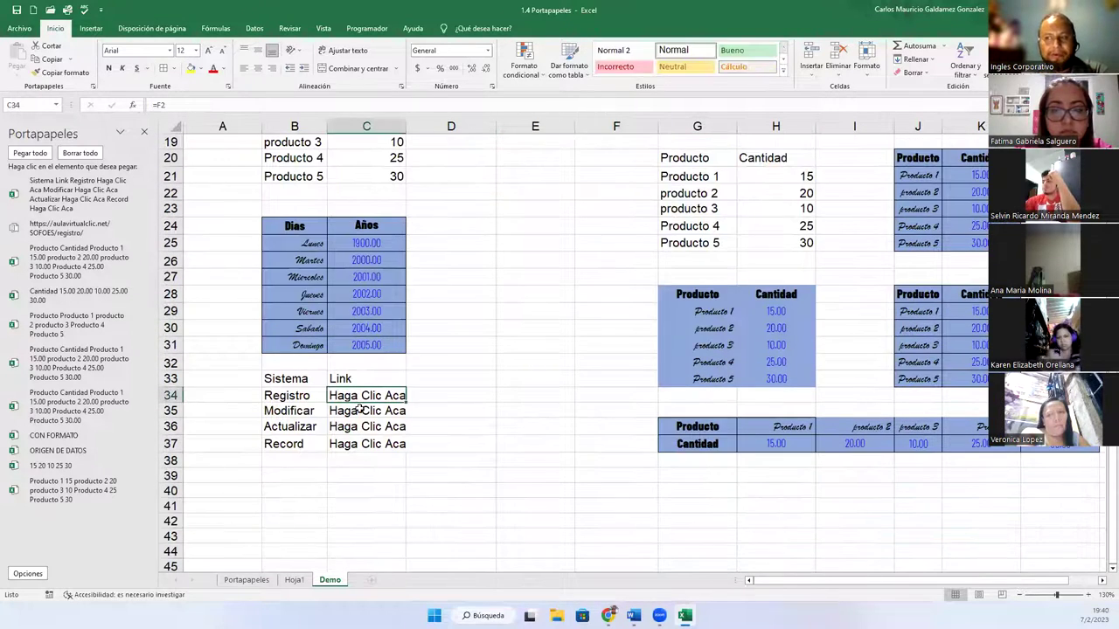
pyautogui.moveTo(288, 376); pyautogui.dragTo(363, 443)
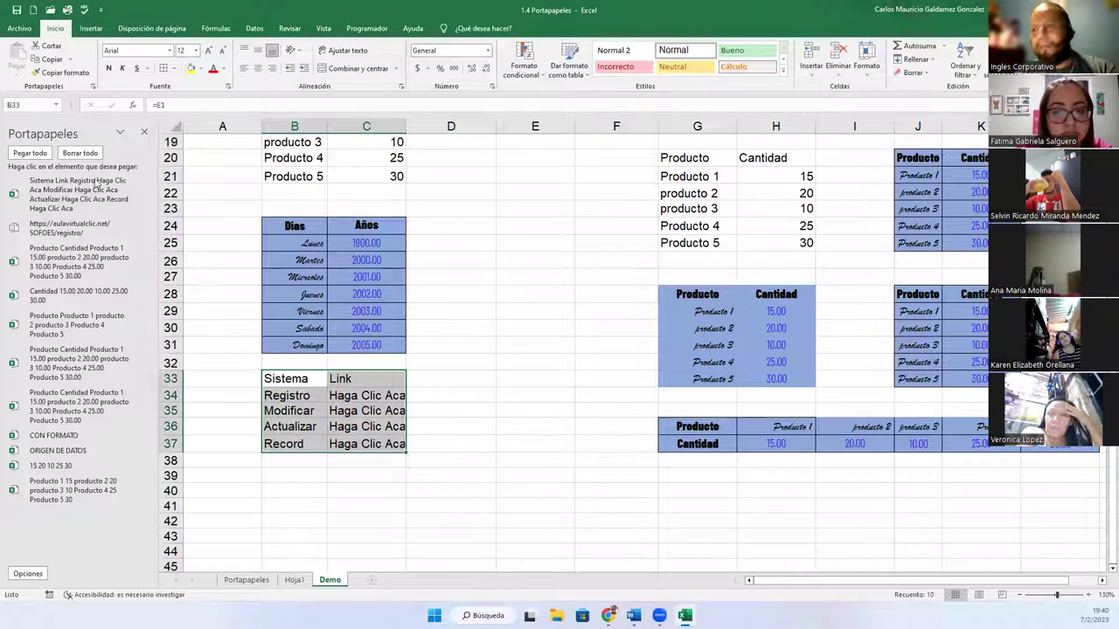
# Copy the Producto and Cantidad table in B1:C6 and paste it as a linked picture at B40
pyautogui.scroll(6, 563, 357)
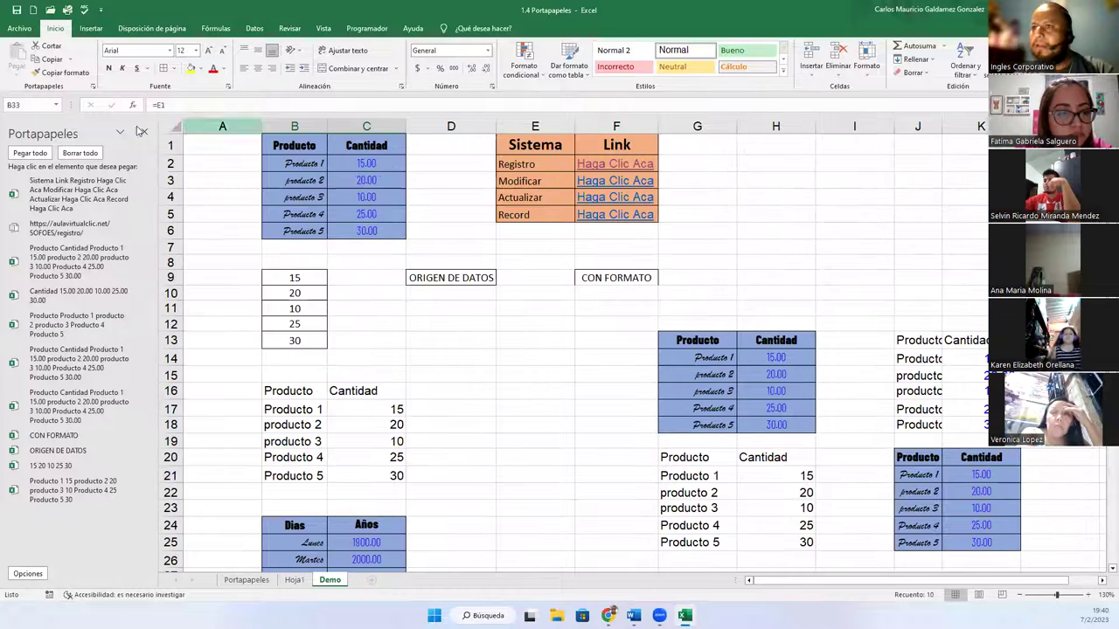
pyautogui.moveTo(276, 146); pyautogui.dragTo(368, 233)
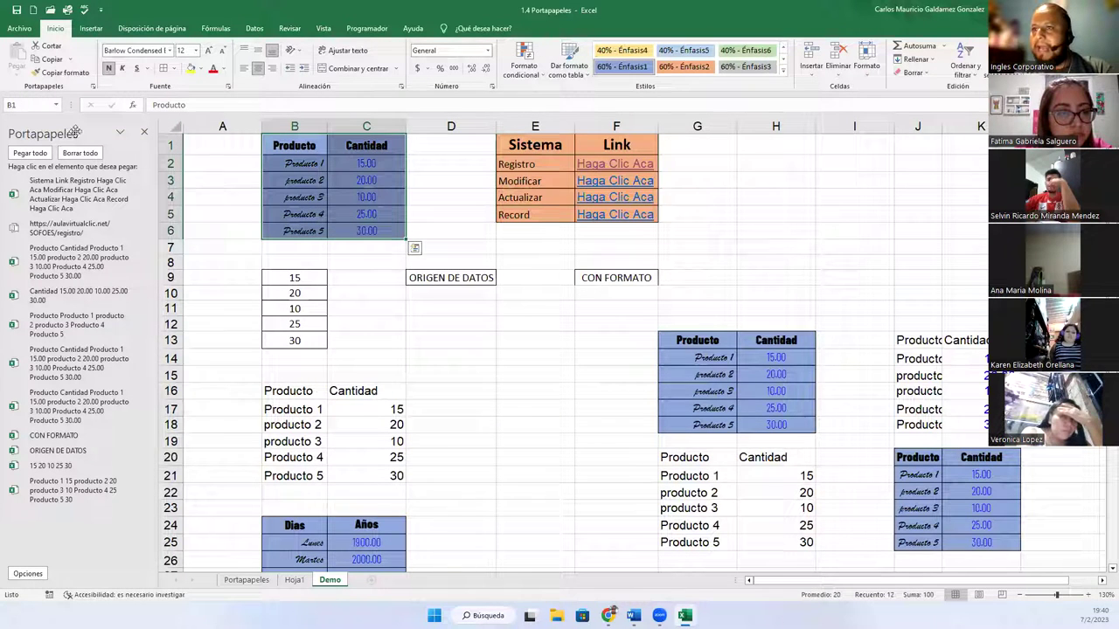
pyautogui.hotkey('ctrl', 'c')
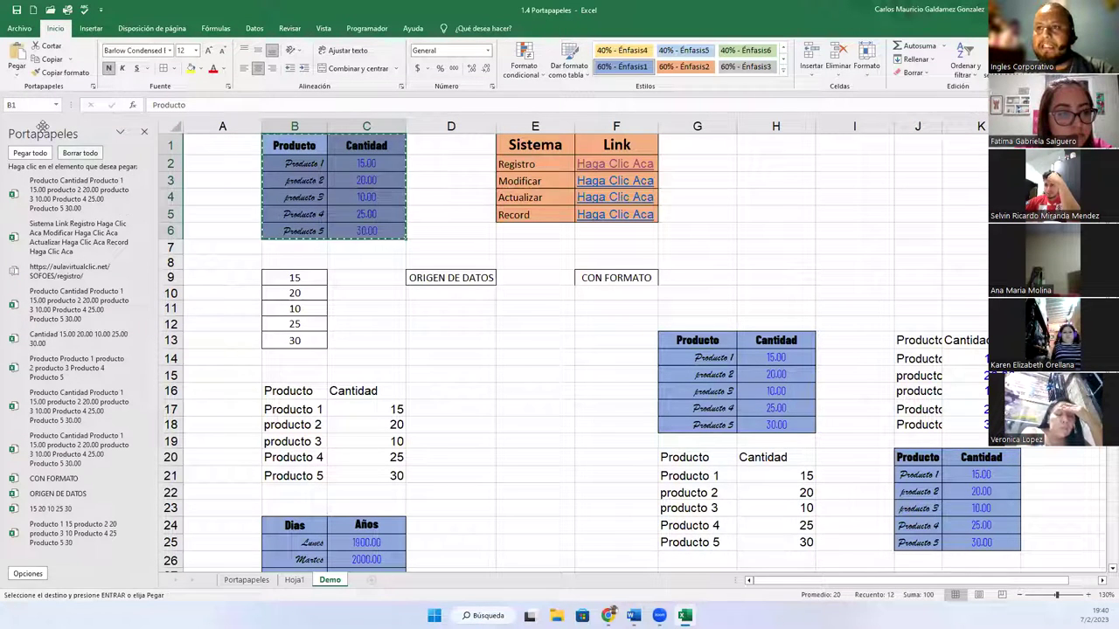
pyautogui.click(17, 79)
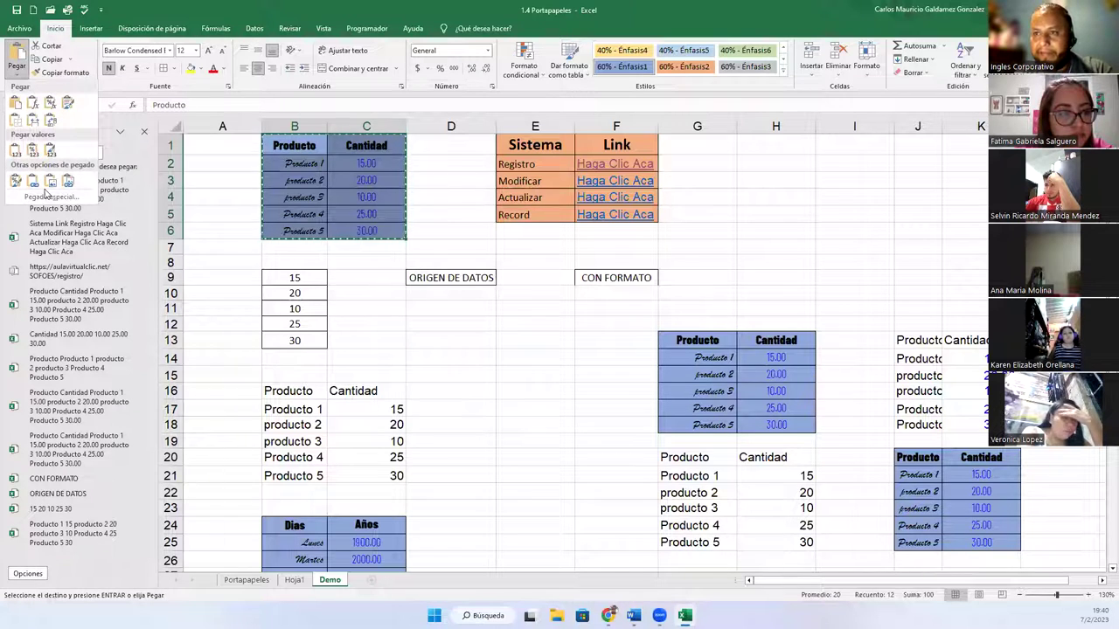
pyautogui.click(14, 180)
pyautogui.scroll(-8, 518, 491)
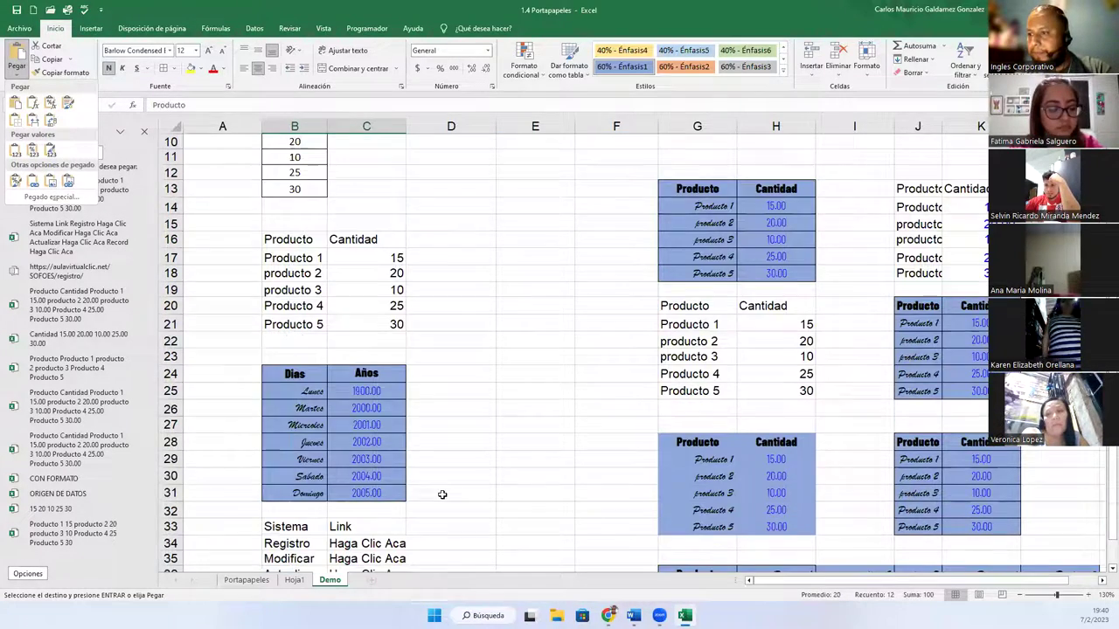
pyautogui.click(292, 387)
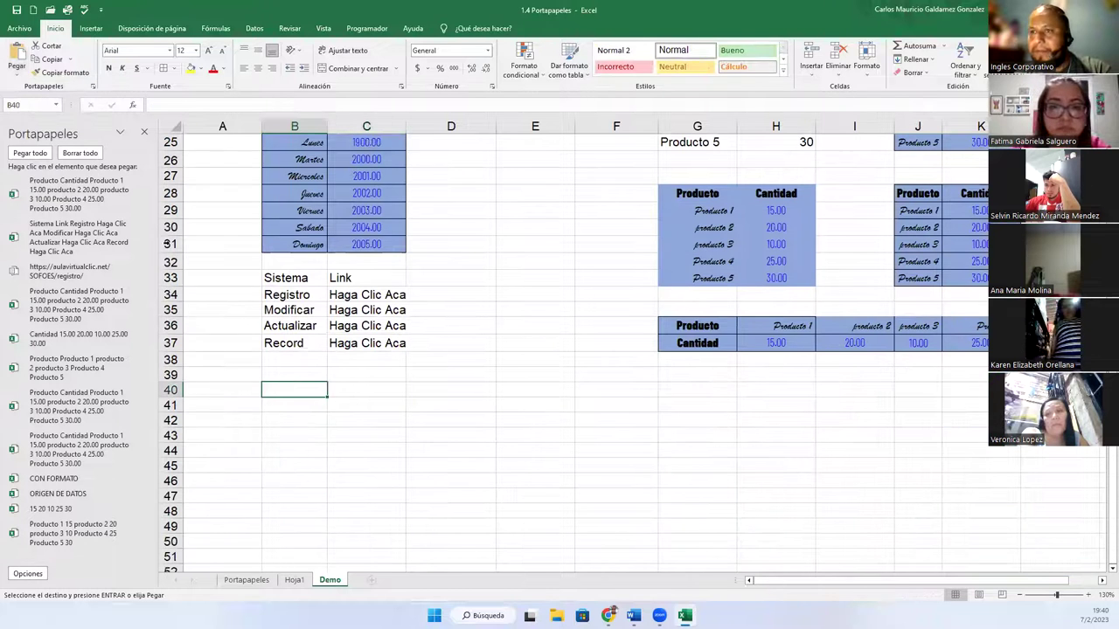
pyautogui.click(13, 72)
pyautogui.click(85, 171)
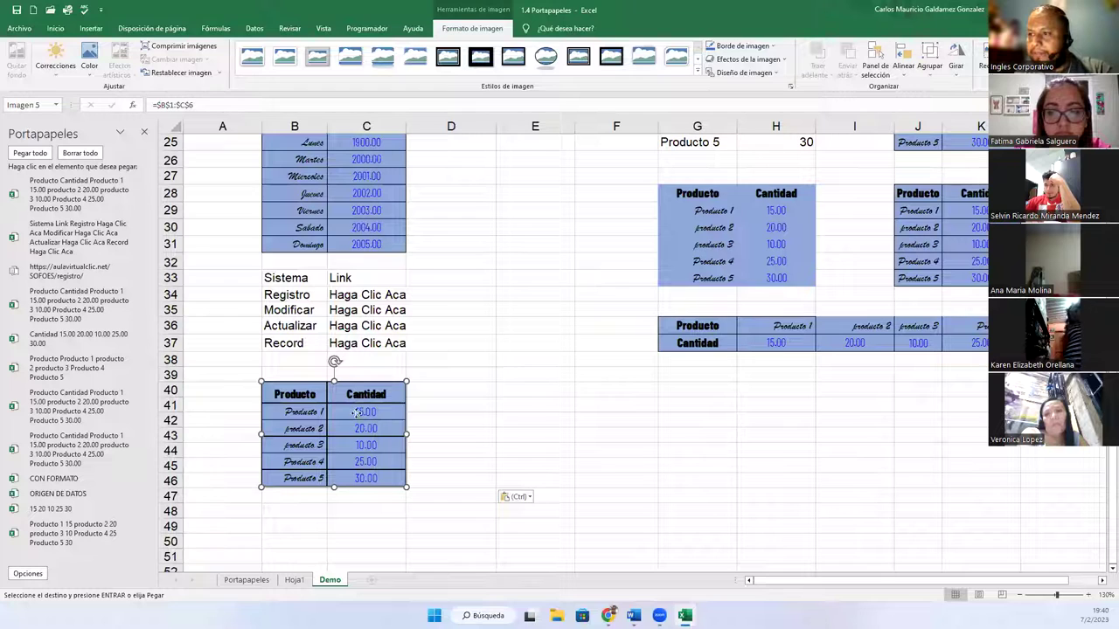
# Copy the Sistema and Link table in E1:F5 and paste it as an unlinked picture at E40
pyautogui.click(496, 401)
pyautogui.scroll(8, 504, 233)
pyautogui.moveTo(523, 143); pyautogui.dragTo(625, 222)
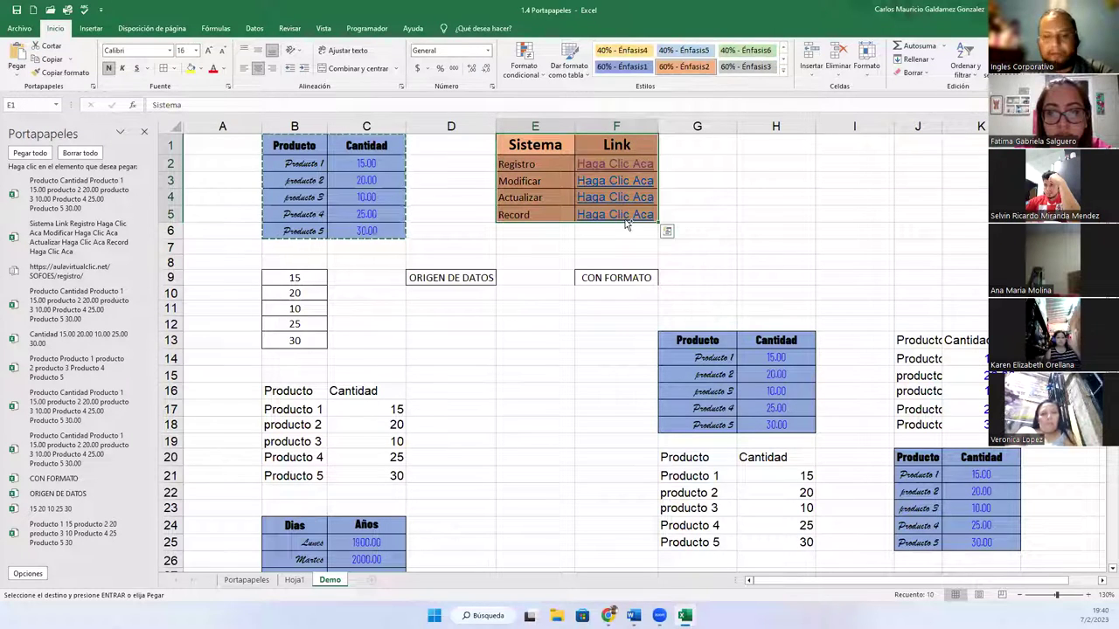
pyautogui.hotkey('ctrl', 'c')
pyautogui.scroll(-7, 475, 474)
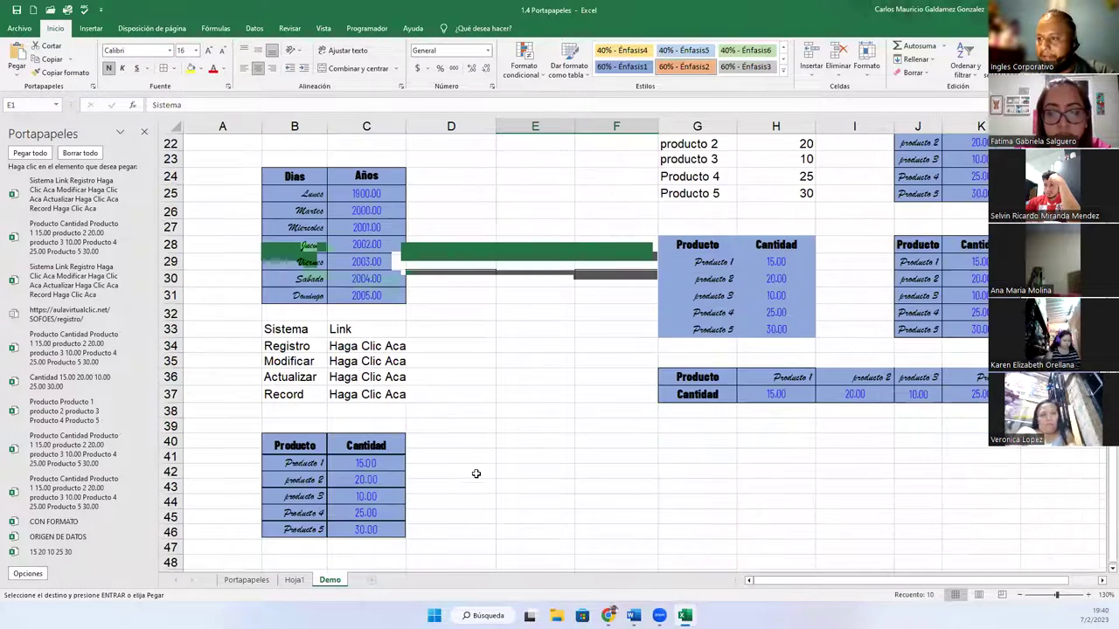
pyautogui.scroll(-2, 476, 474)
pyautogui.click(507, 341)
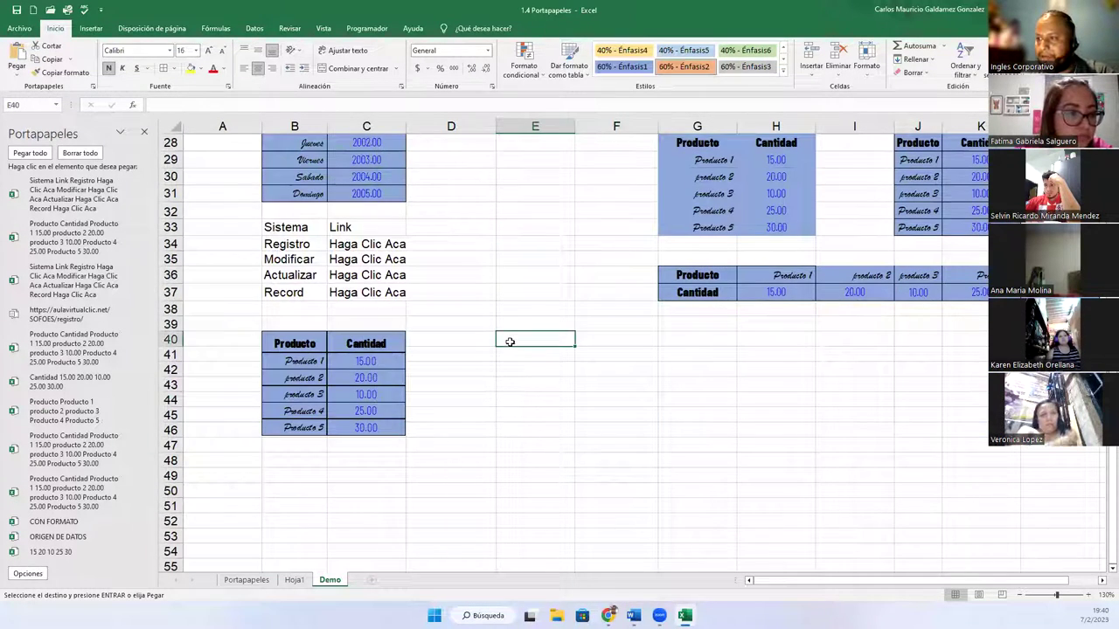
pyautogui.click(24, 75)
pyautogui.click(50, 183)
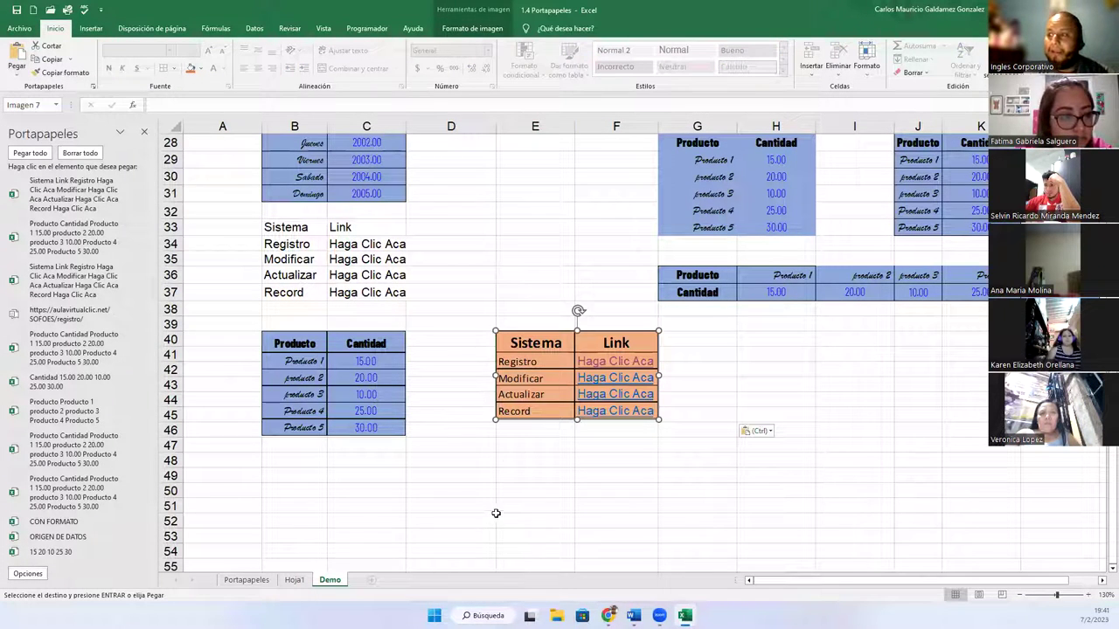
# Compare the pasted Sistema and Link picture with the source tables' cells, opening E3 to check that it is editable
pyautogui.moveTo(515, 395); pyautogui.dragTo(519, 426)
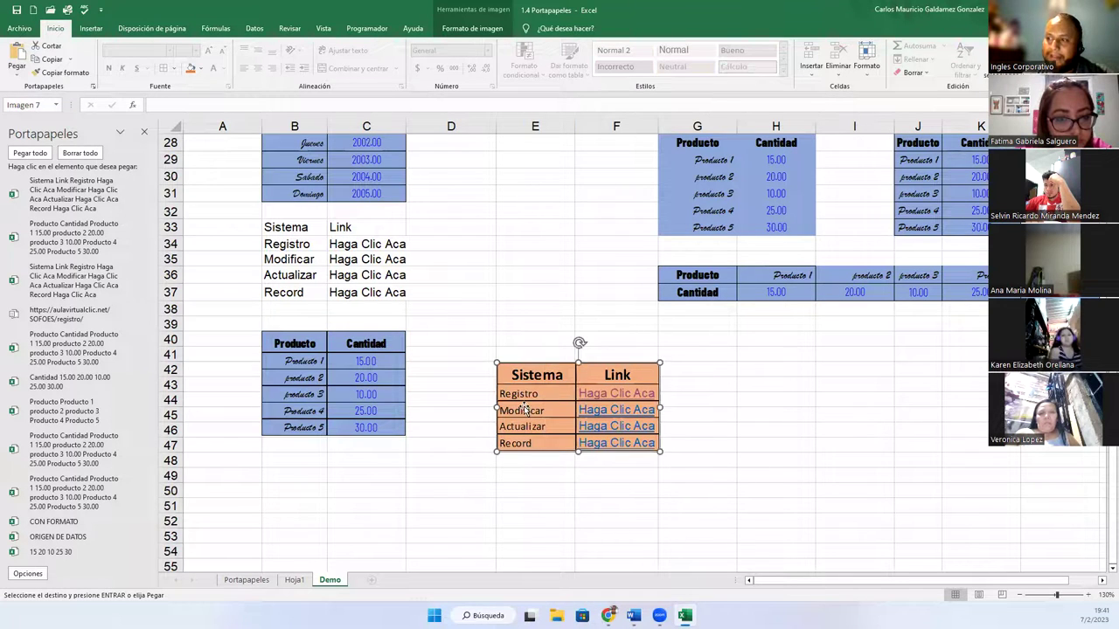
pyautogui.doubleClick(525, 409)
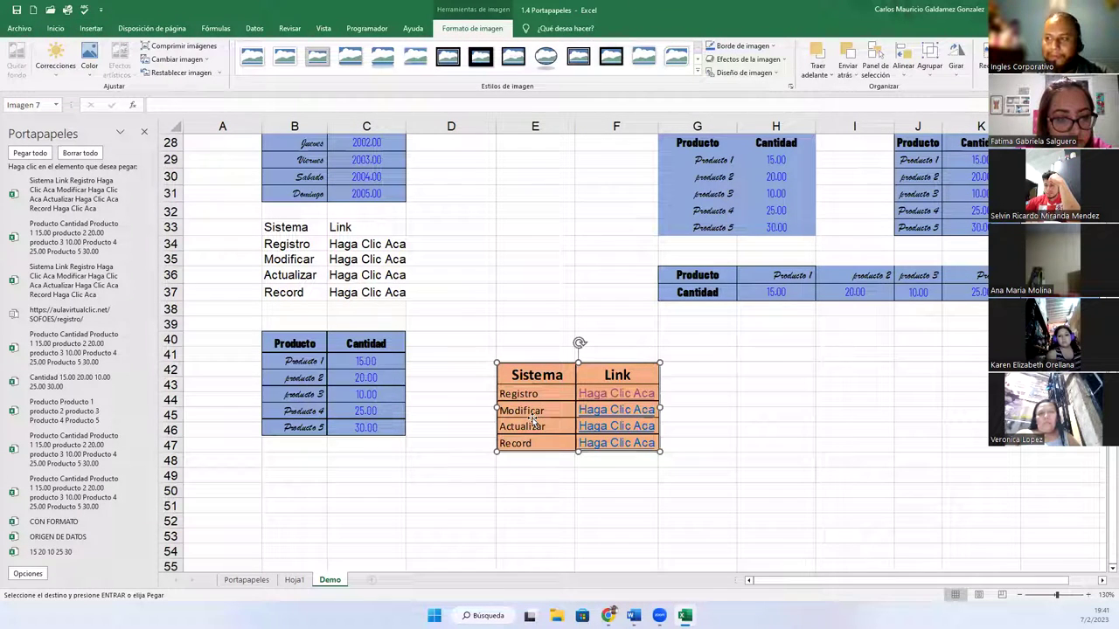
pyautogui.click(356, 491)
pyautogui.scroll(9, 327, 499)
pyautogui.click(332, 217)
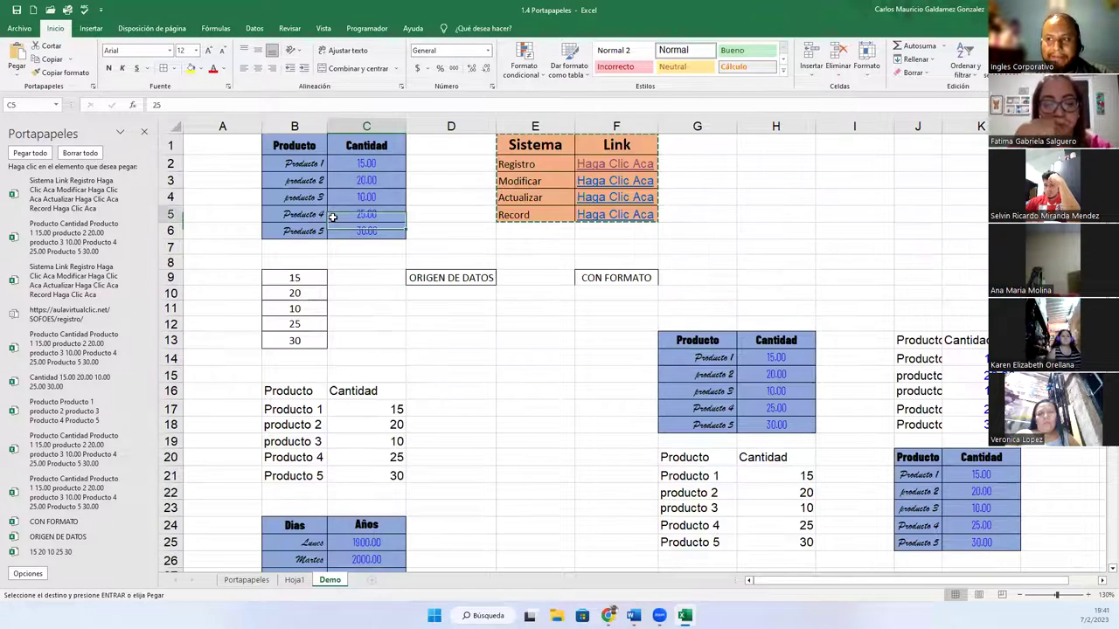
pyautogui.doubleClick(530, 182)
pyautogui.scroll(-5, 533, 288)
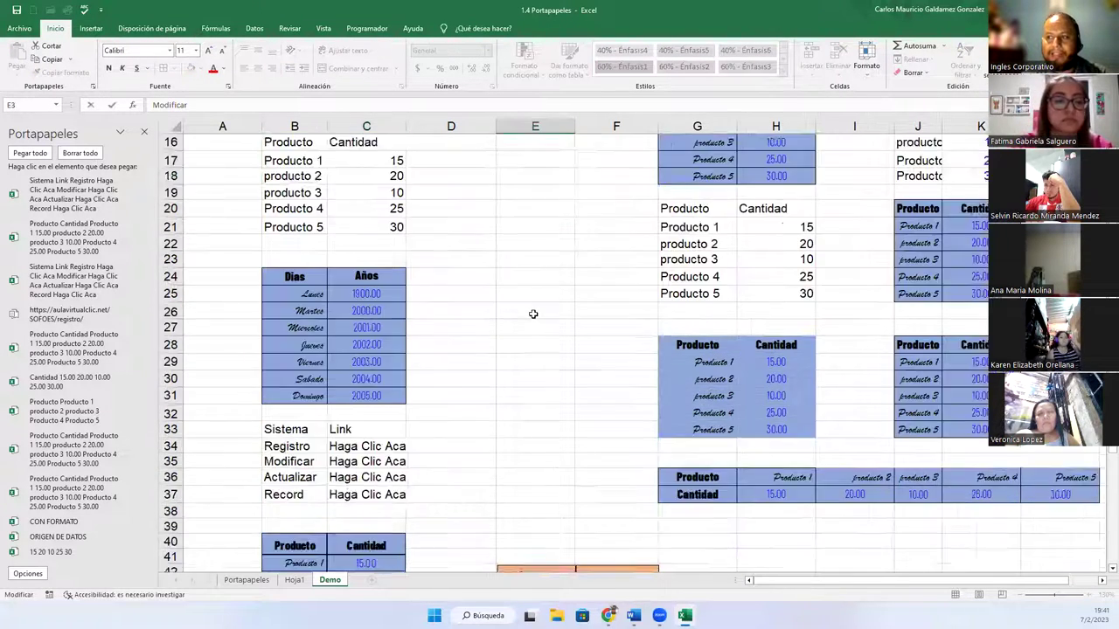
pyautogui.scroll(-5, 533, 314)
# Shift the Sistema and Link picture up to row 40 and check the source reference of the Producto picture at B40
pyautogui.moveTo(530, 355); pyautogui.dragTo(507, 291)
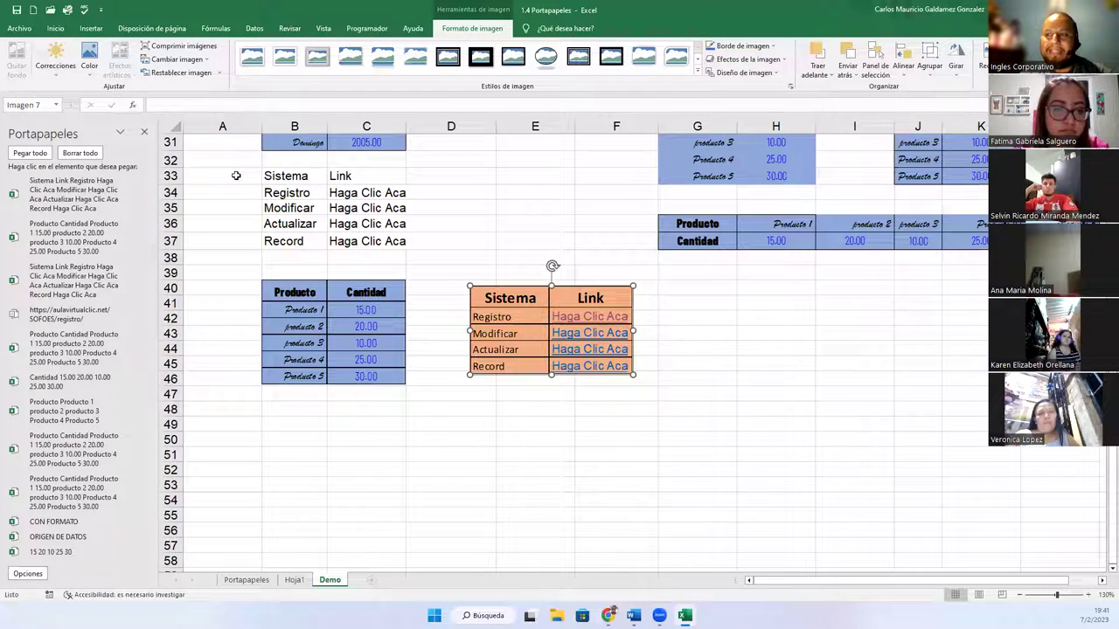
pyautogui.click(308, 321)
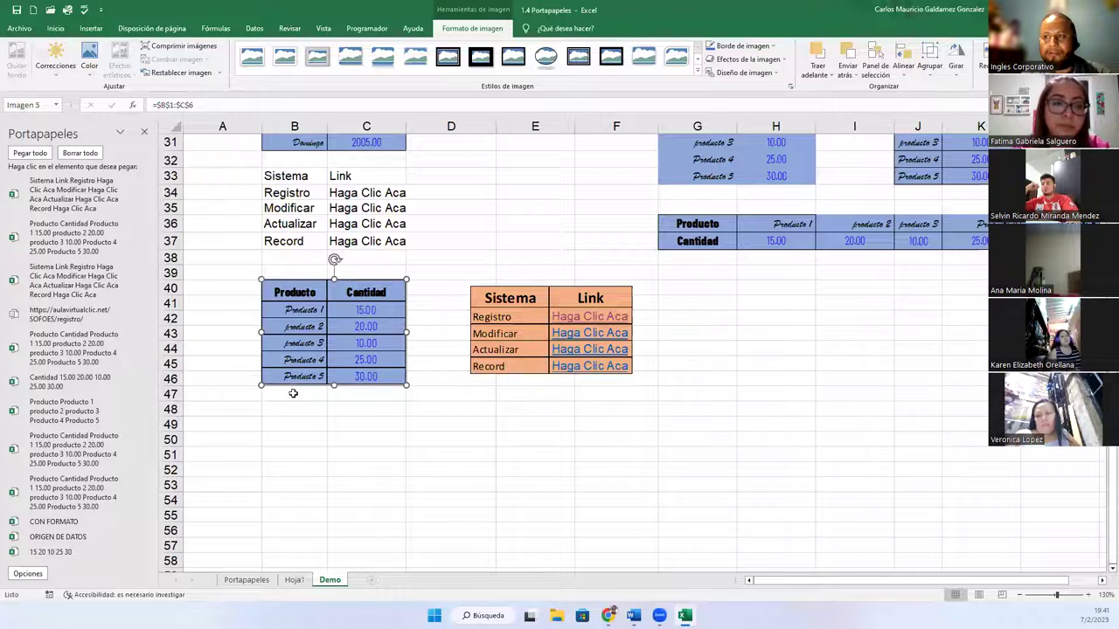
pyautogui.scroll(10, 455, 400)
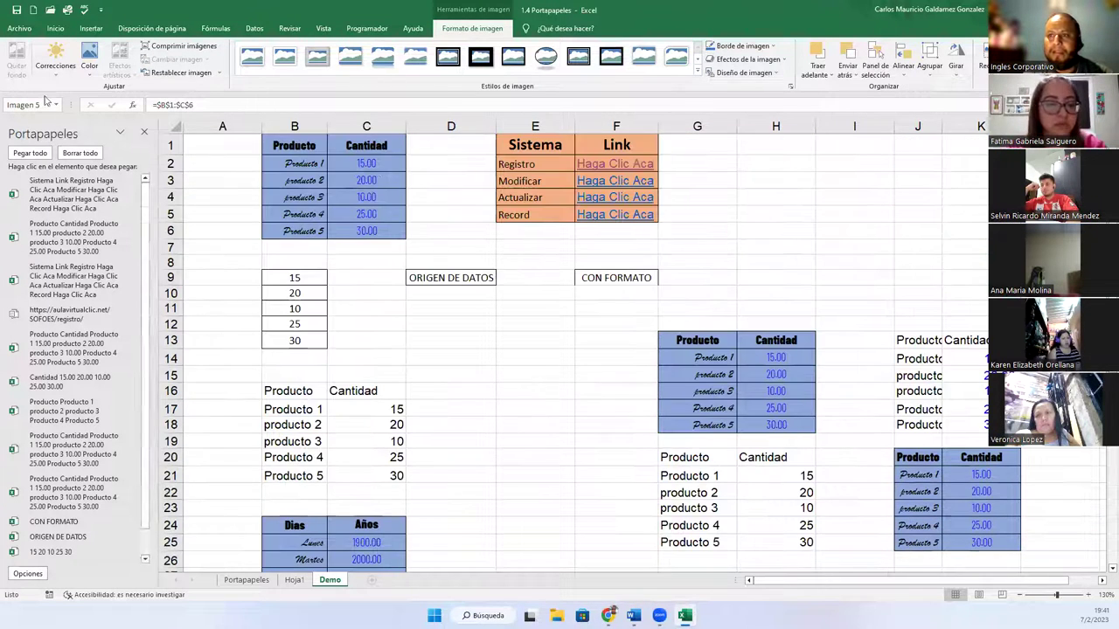
# Copy the unformatted Producto and Cantidad table in B16:C21 and paste it as a linked picture at G40
pyautogui.scroll(-2, 681, 354)
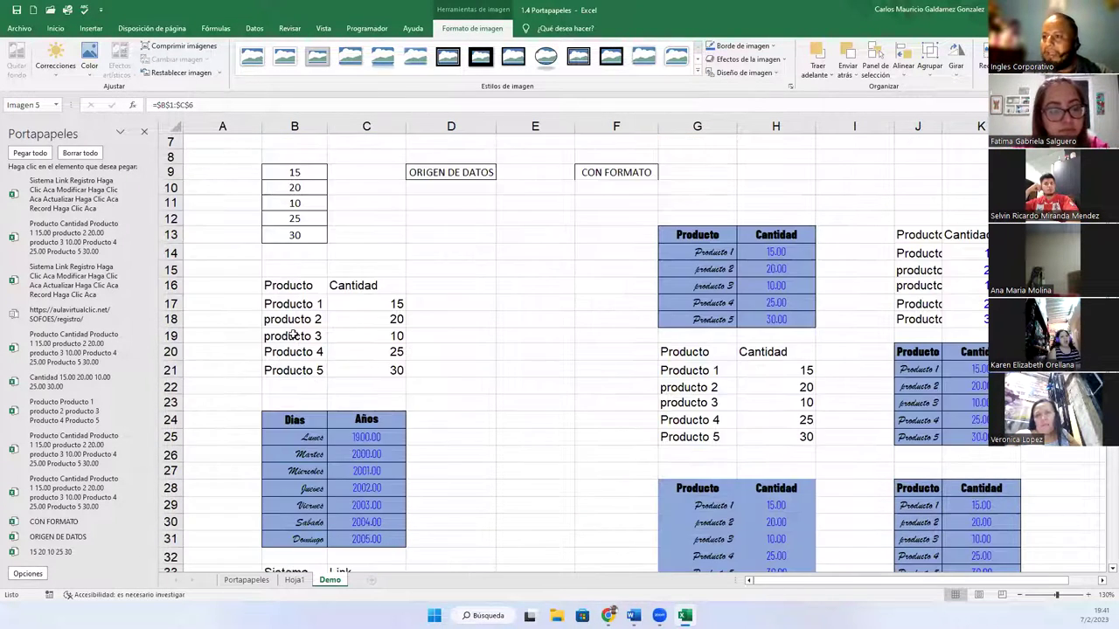
pyautogui.moveTo(274, 286); pyautogui.dragTo(395, 371)
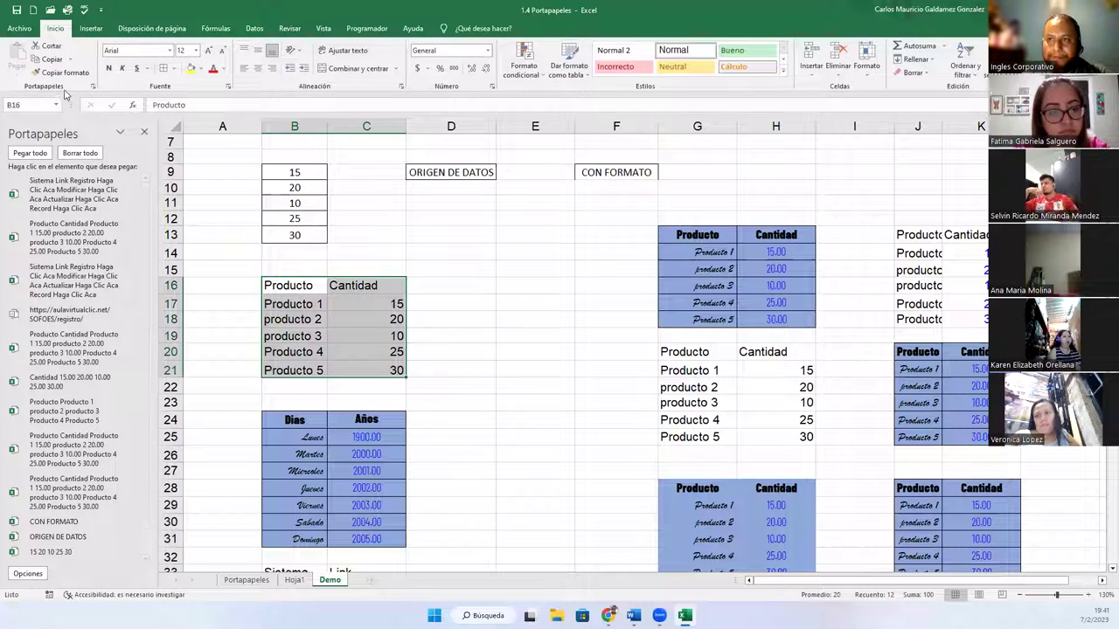
pyautogui.click(45, 59)
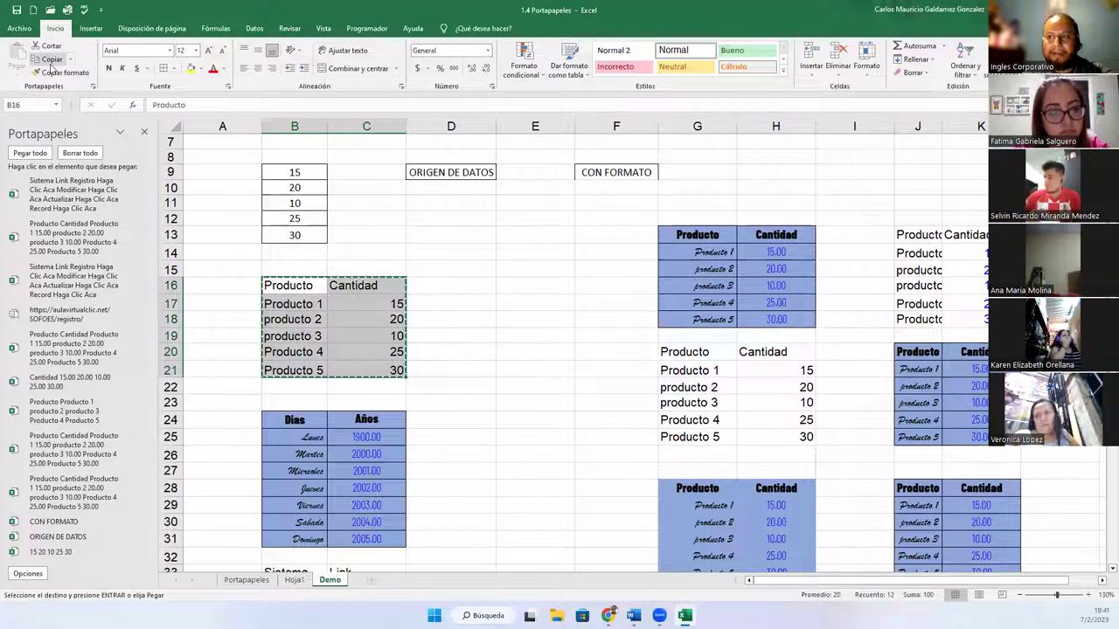
pyautogui.scroll(-8, 641, 377)
pyautogui.scroll(-1, 641, 378)
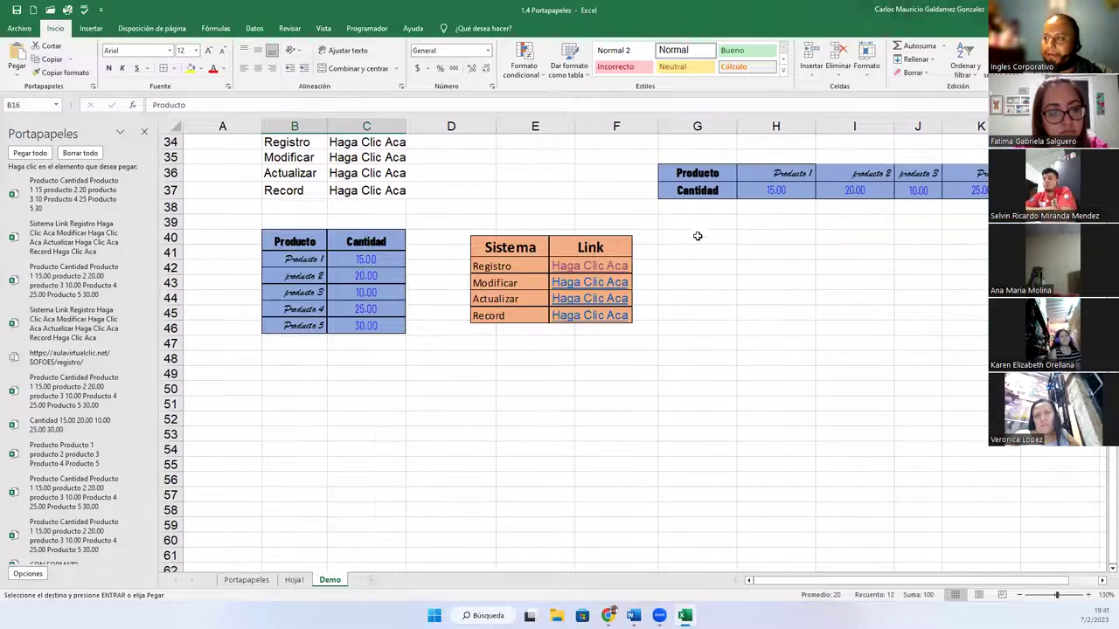
pyautogui.click(697, 237)
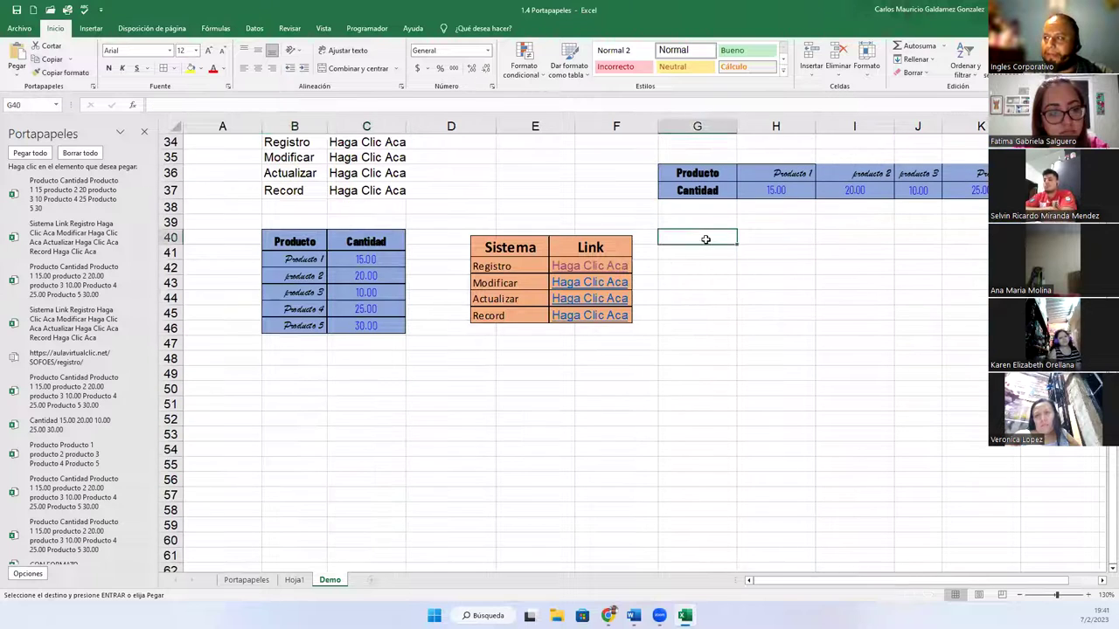
pyautogui.click(18, 74)
pyautogui.click(66, 181)
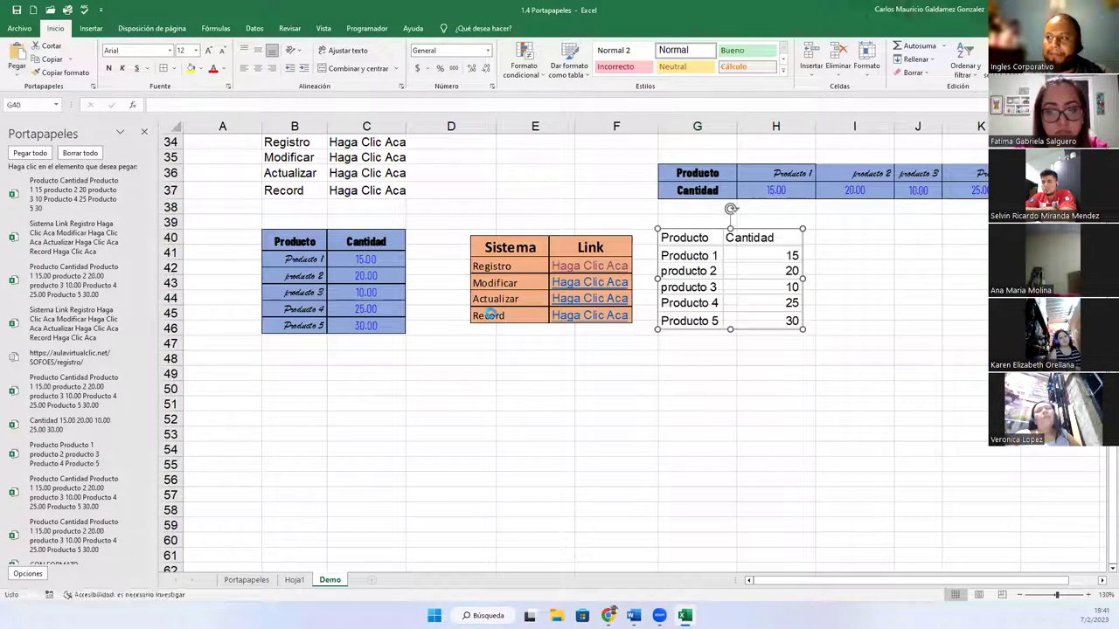
# Align the Sistema and Link picture with E40 and place the unformatted Producto picture under the blue one, at about B49
pyautogui.moveTo(657, 282); pyautogui.dragTo(774, 294)
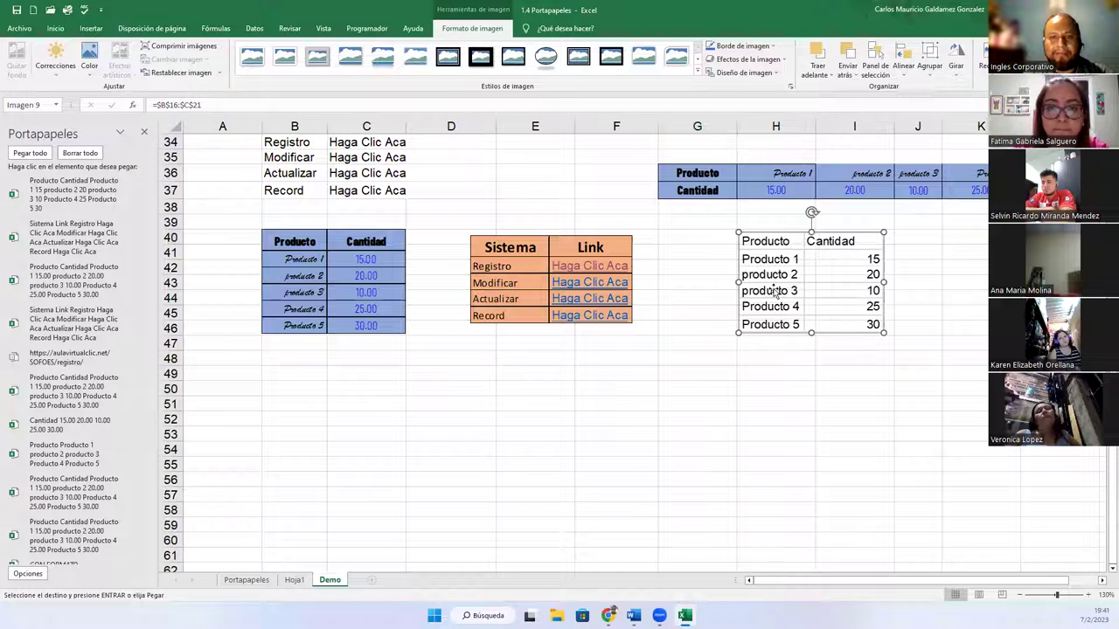
pyautogui.moveTo(601, 285); pyautogui.dragTo(626, 277)
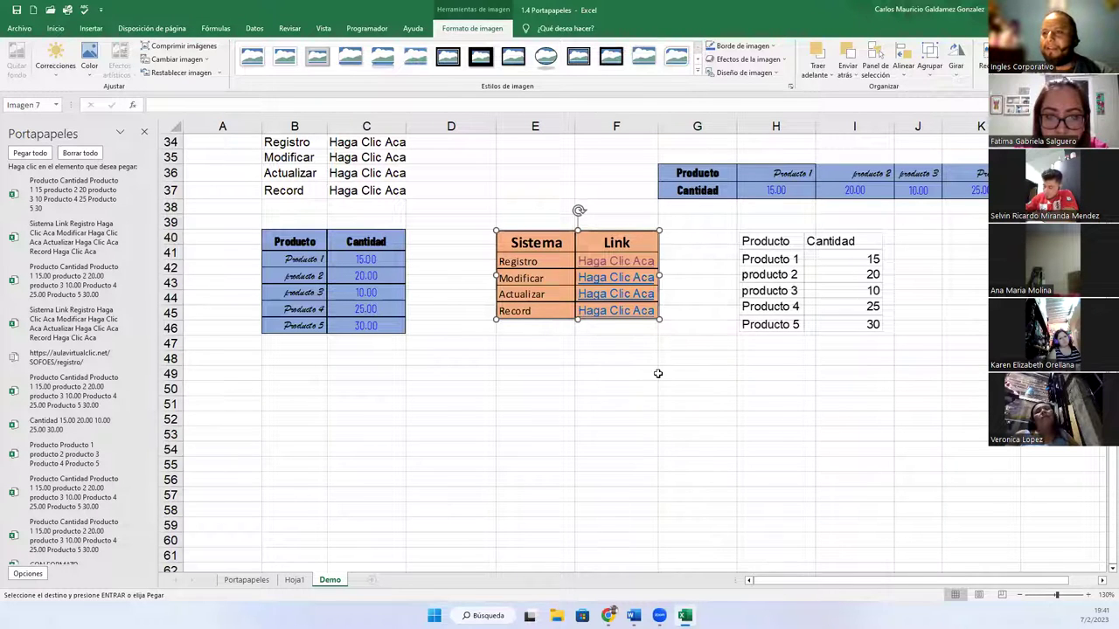
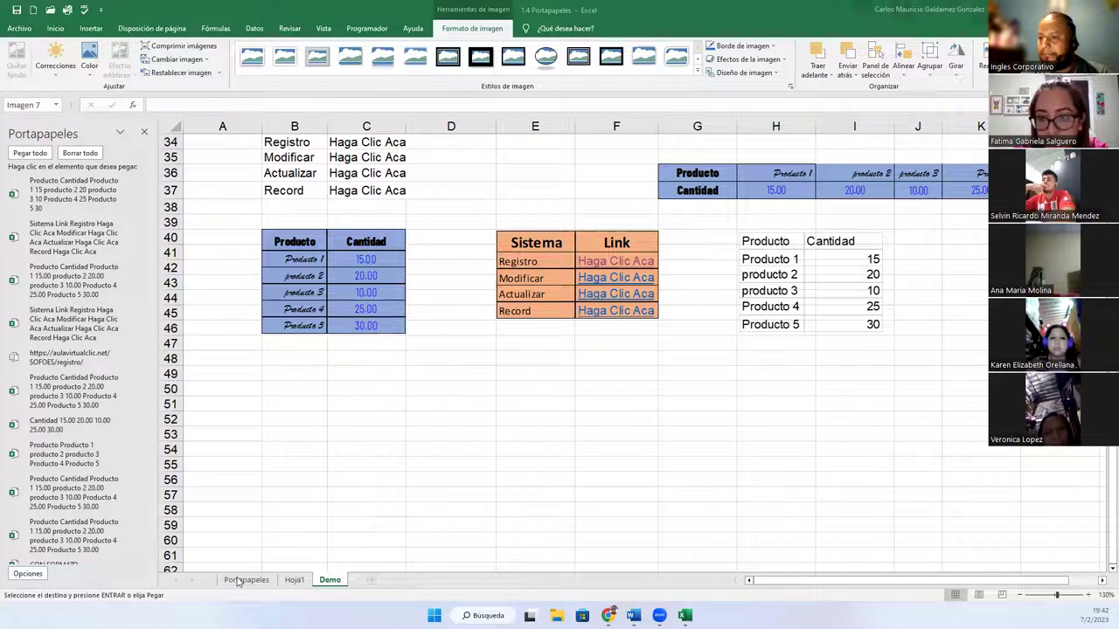
pyautogui.moveTo(752, 290); pyautogui.dragTo(341, 417)
# Return to the source tables and cancel the active copy of B16:C21
pyautogui.scroll(11, 516, 411)
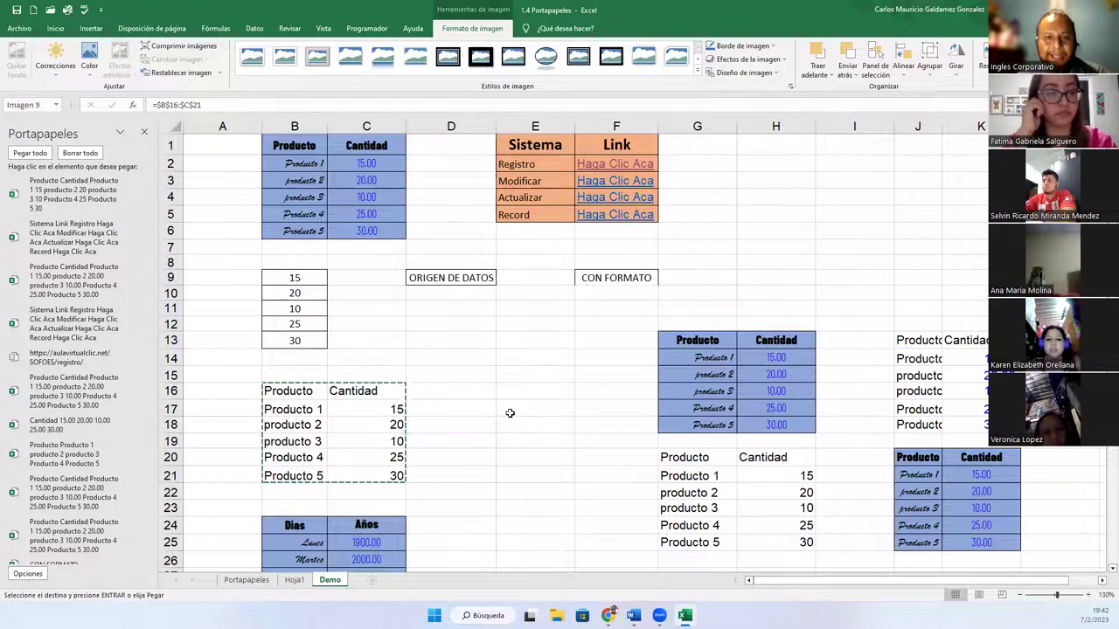
pyautogui.click(498, 358)
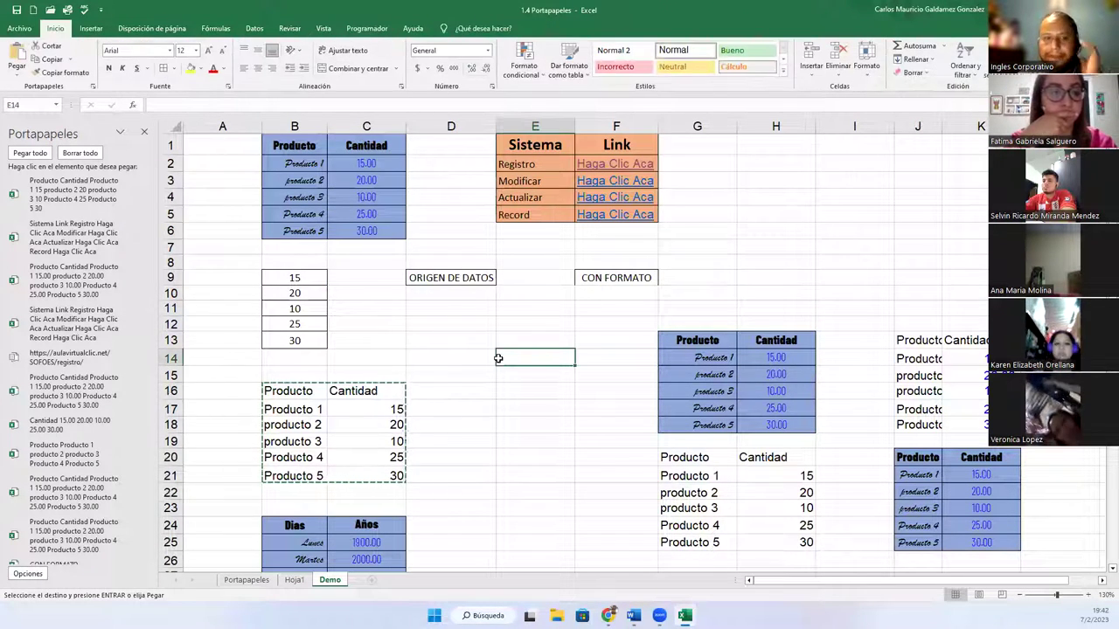
pyautogui.press('Escape')
# Compare the commands offered for the linked Producto picture at B40 and the unlinked Sistema and Link picture, including Cambiar imagen
pyautogui.scroll(-12, 341, 389)
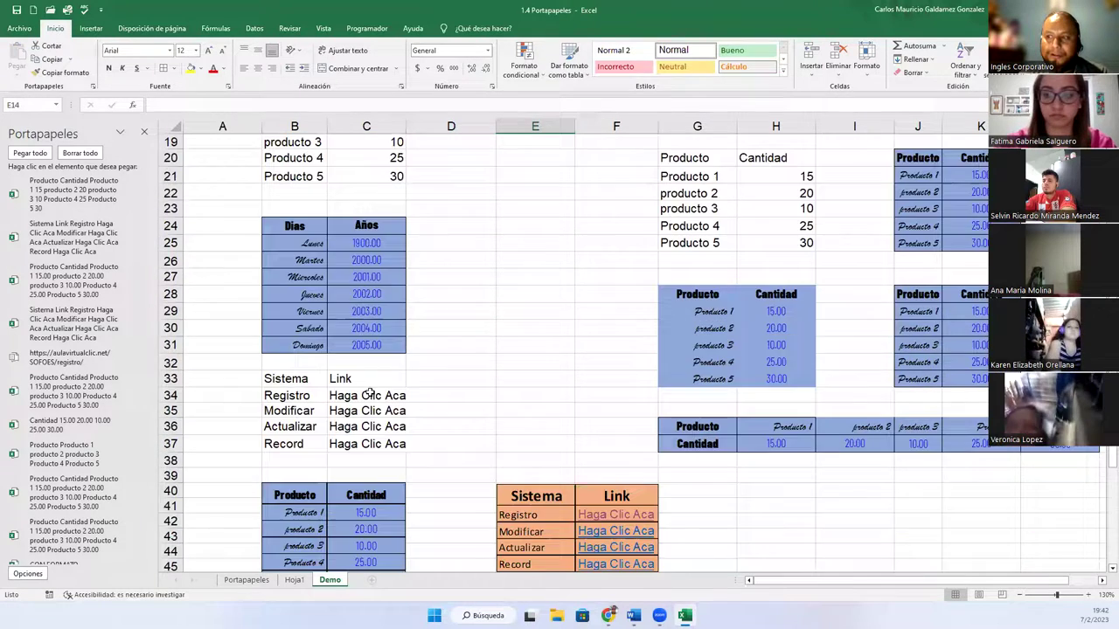
pyautogui.click(347, 264)
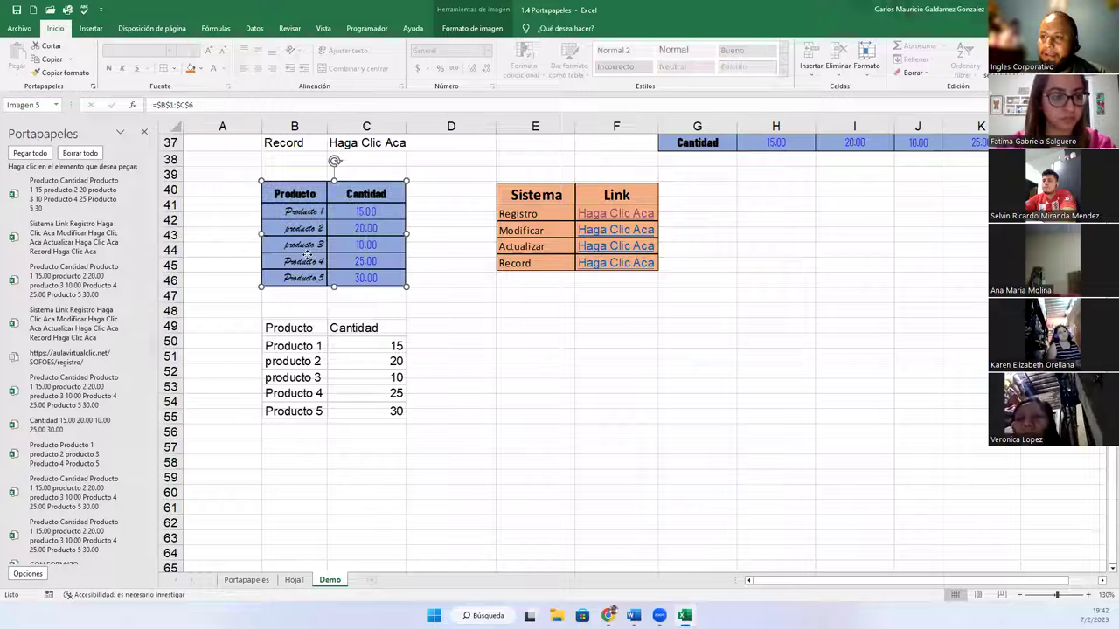
pyautogui.rightClick(308, 256)
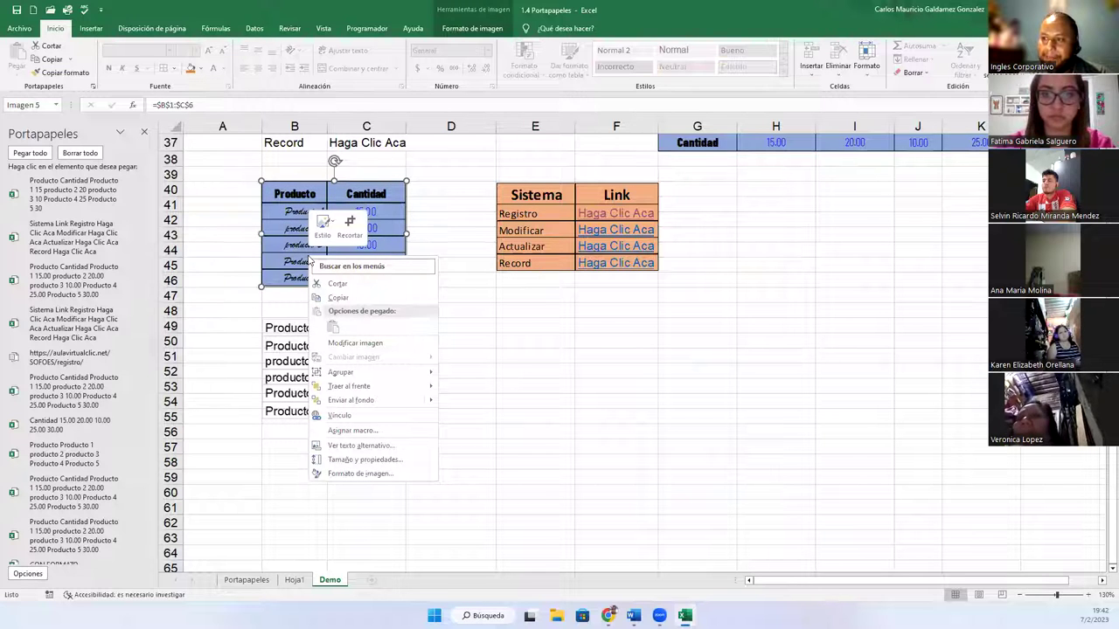
pyautogui.click(284, 251)
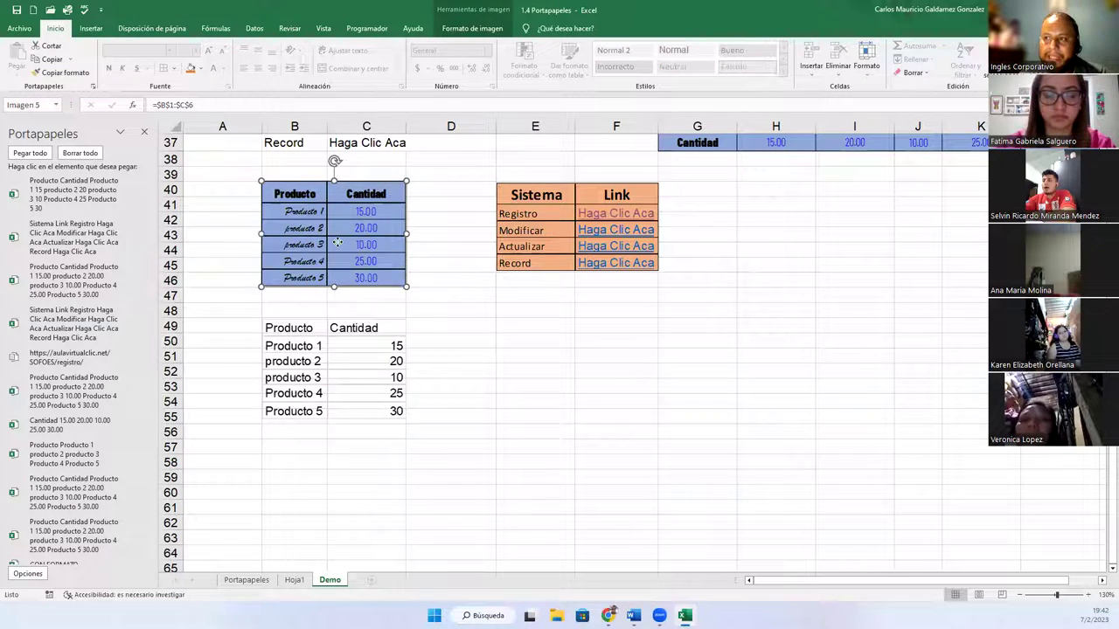
pyautogui.rightClick(338, 243)
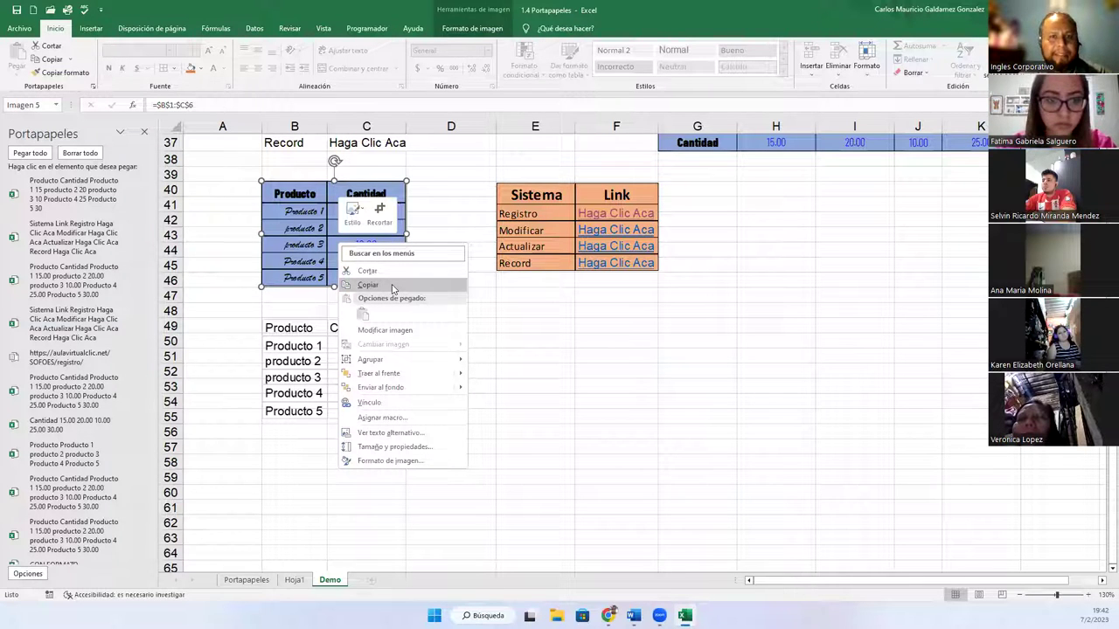
pyautogui.rightClick(539, 248)
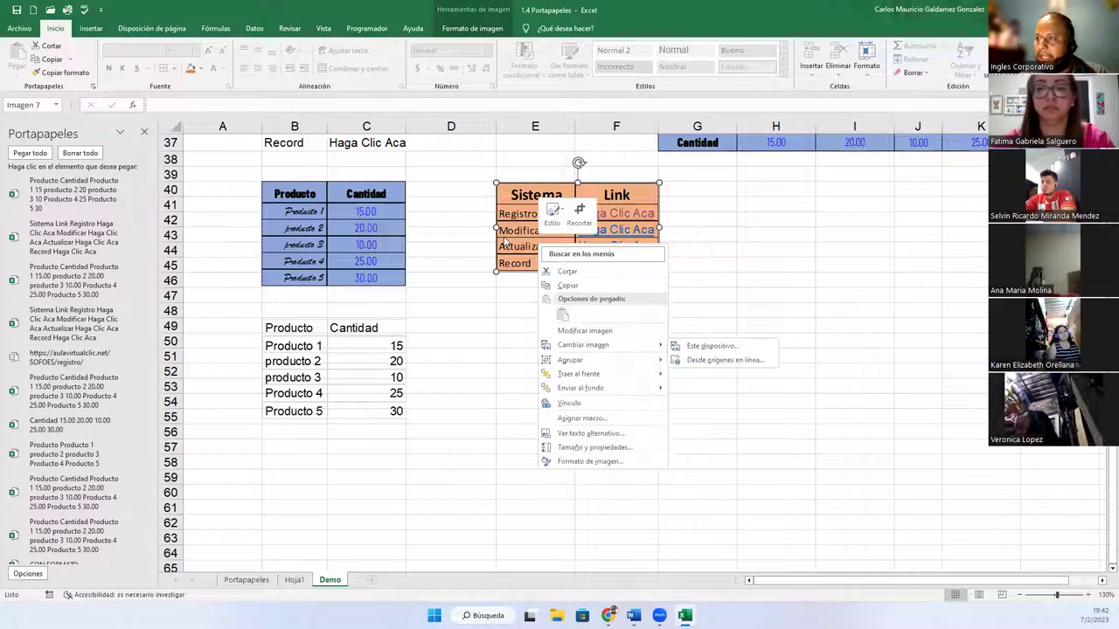
pyautogui.click(504, 241)
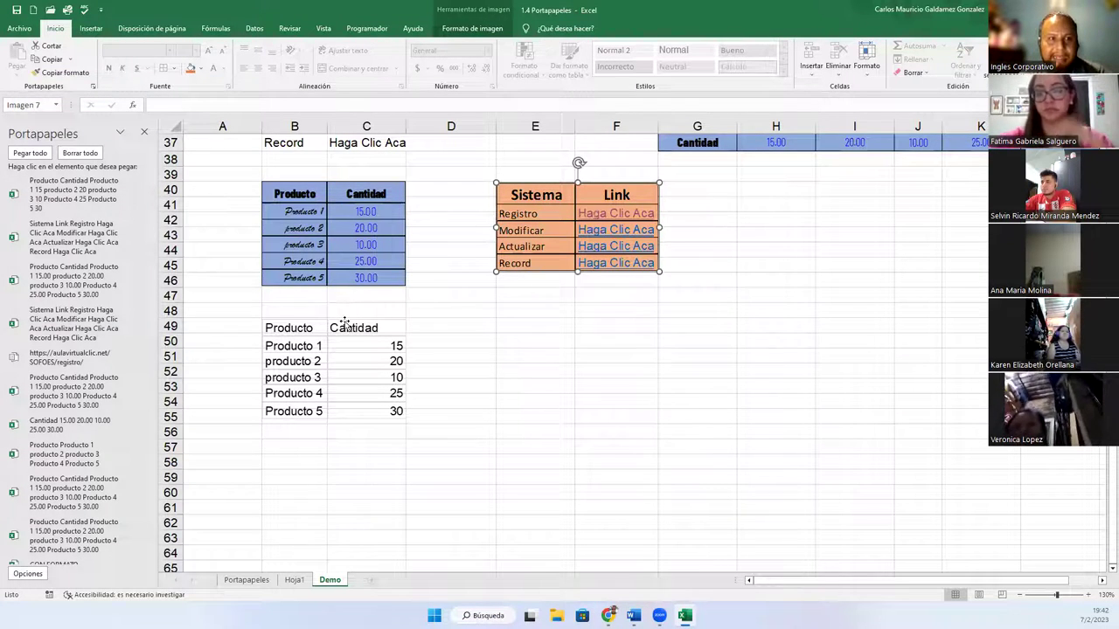
# Look through the items collected in the Office clipboard and open its display options
pyautogui.scroll(12, 345, 322)
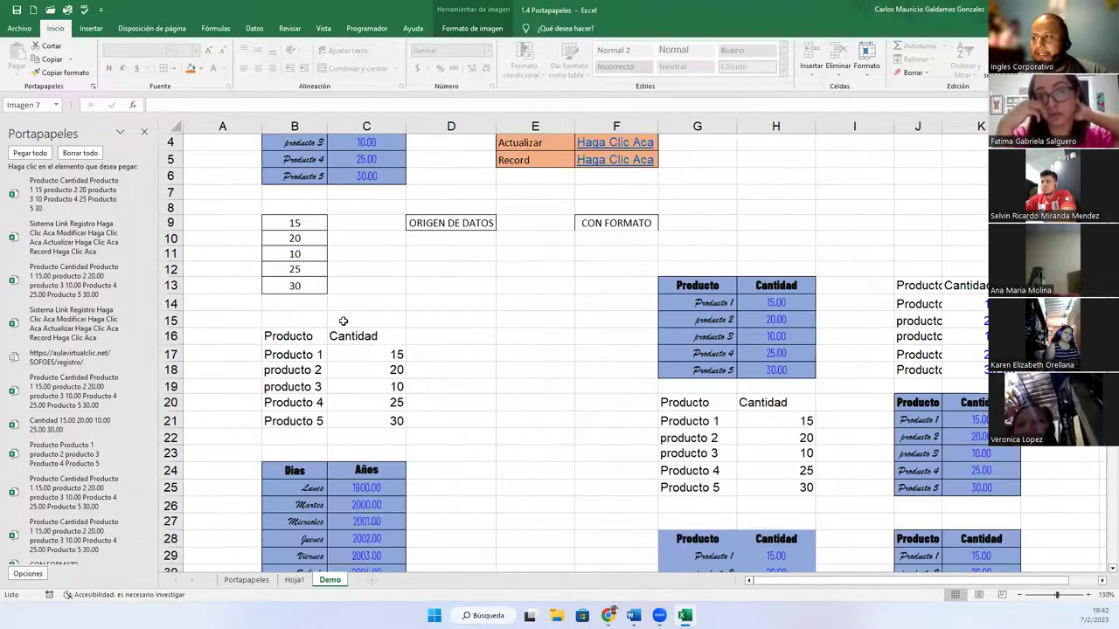
pyautogui.click(446, 319)
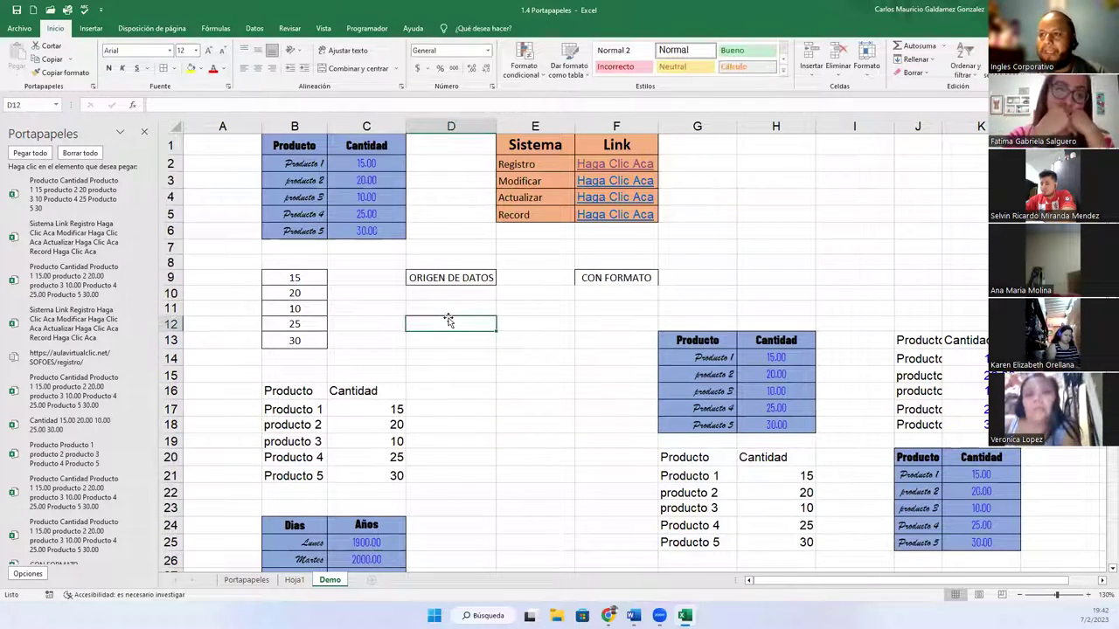
pyautogui.scroll(-3, 79, 367)
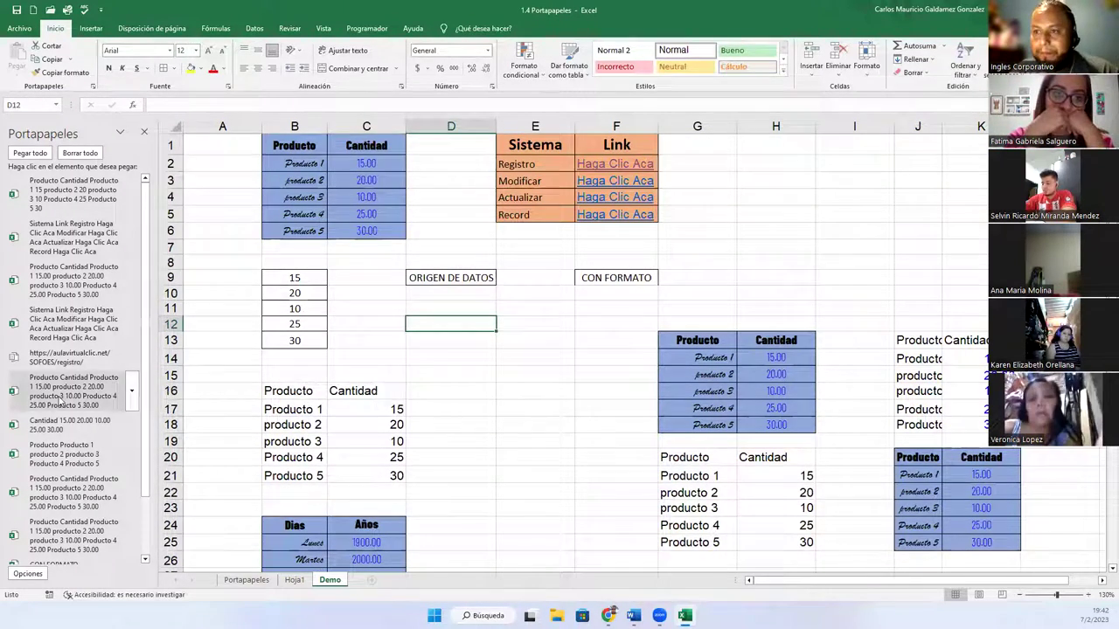
pyautogui.scroll(3, 98, 400)
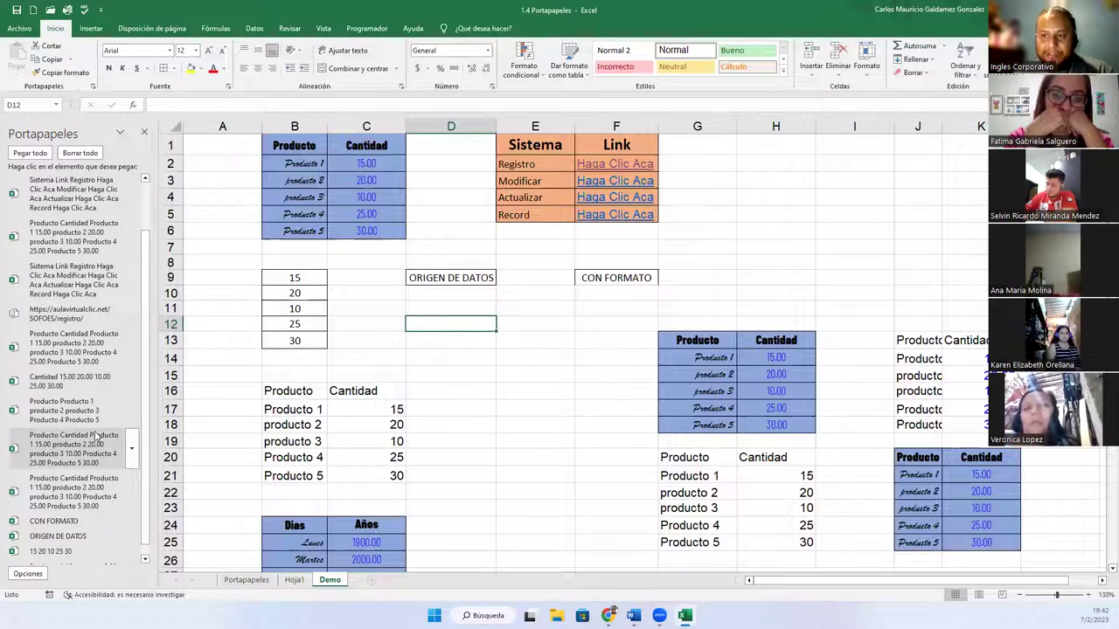
pyautogui.scroll(-3, 88, 350)
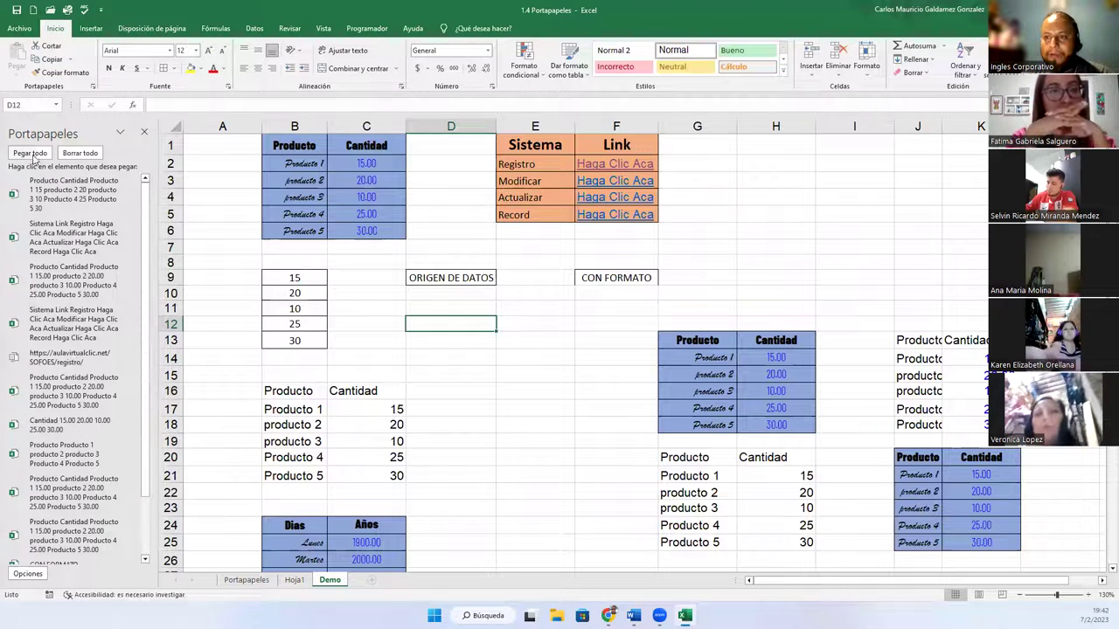
pyautogui.click(18, 576)
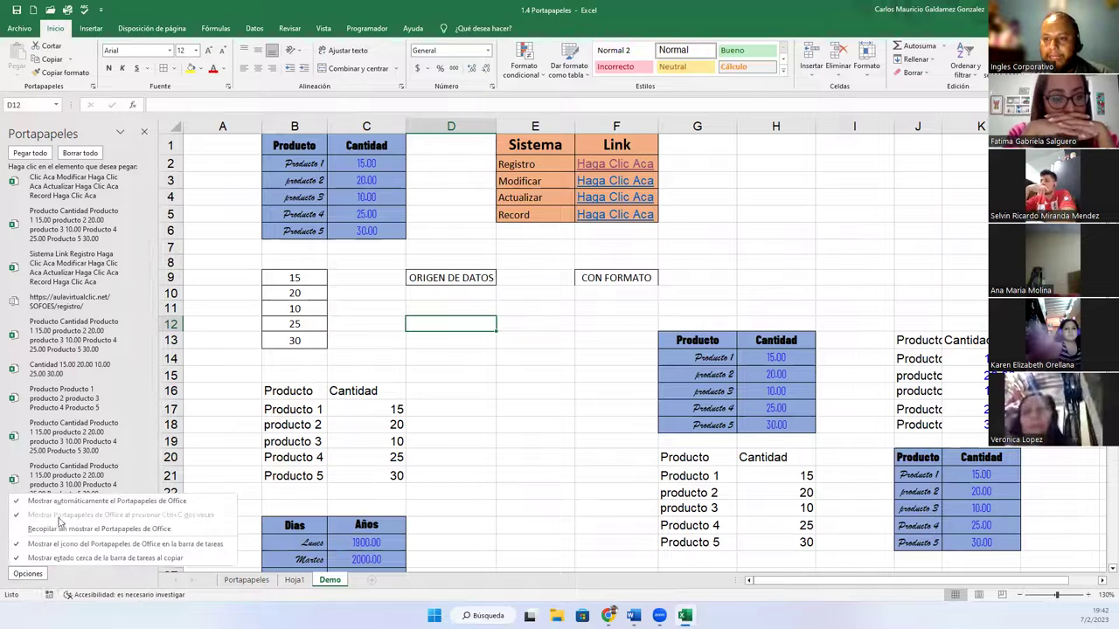
# Copy cells B12:B13 to the Office clipboard and look through its collected items
pyautogui.click(295, 326)
pyautogui.moveTo(295, 324); pyautogui.dragTo(295, 339)
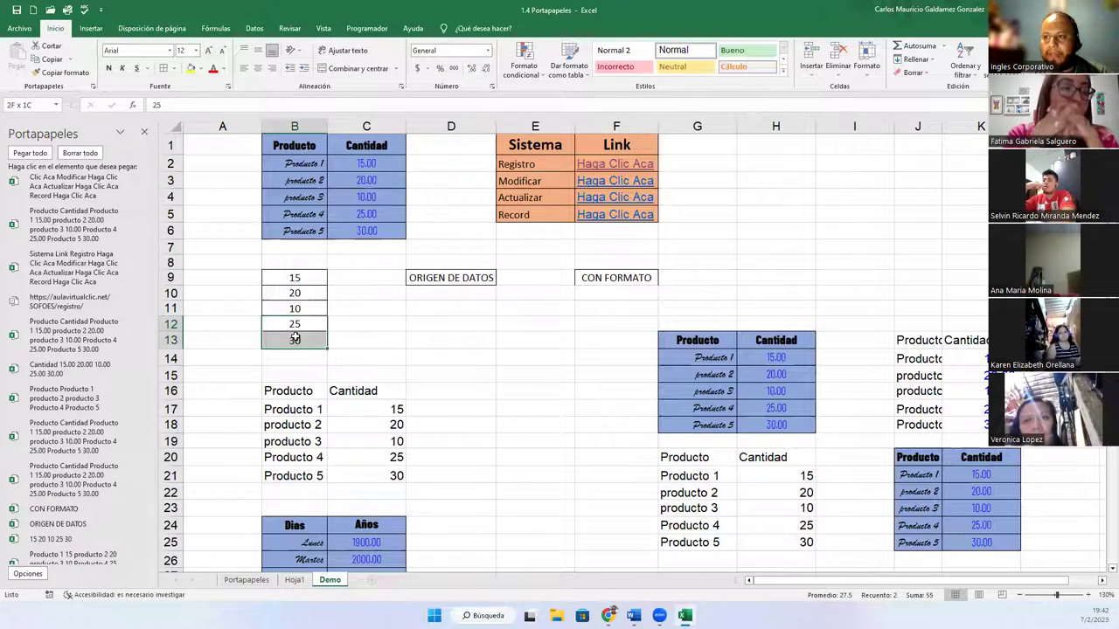
pyautogui.hotkey('ctrl', 'c')
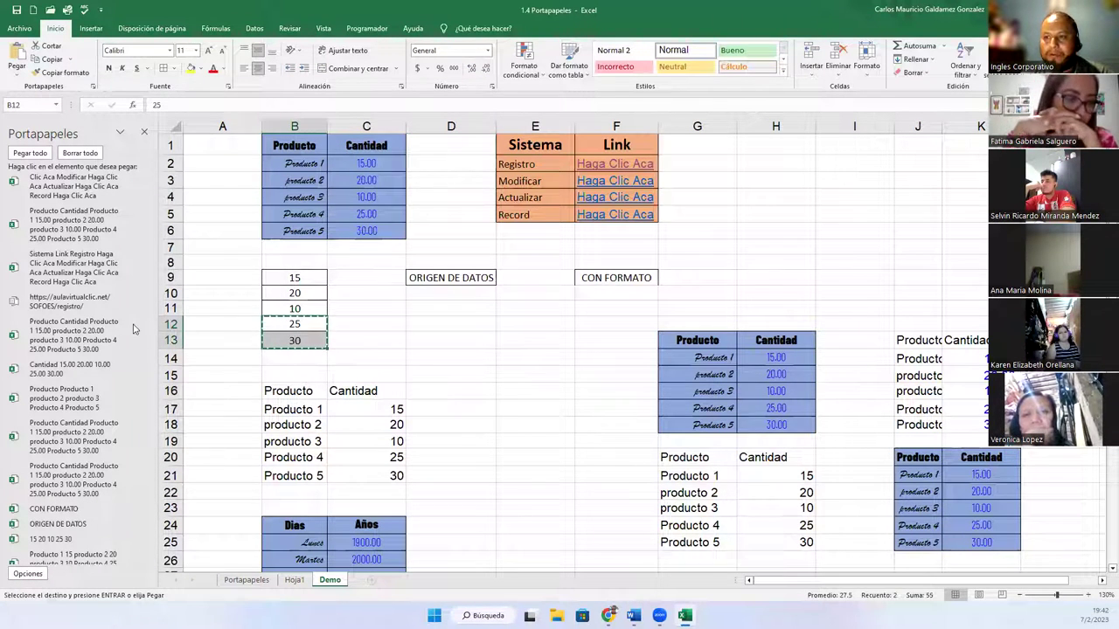
pyautogui.scroll(3, 105, 196)
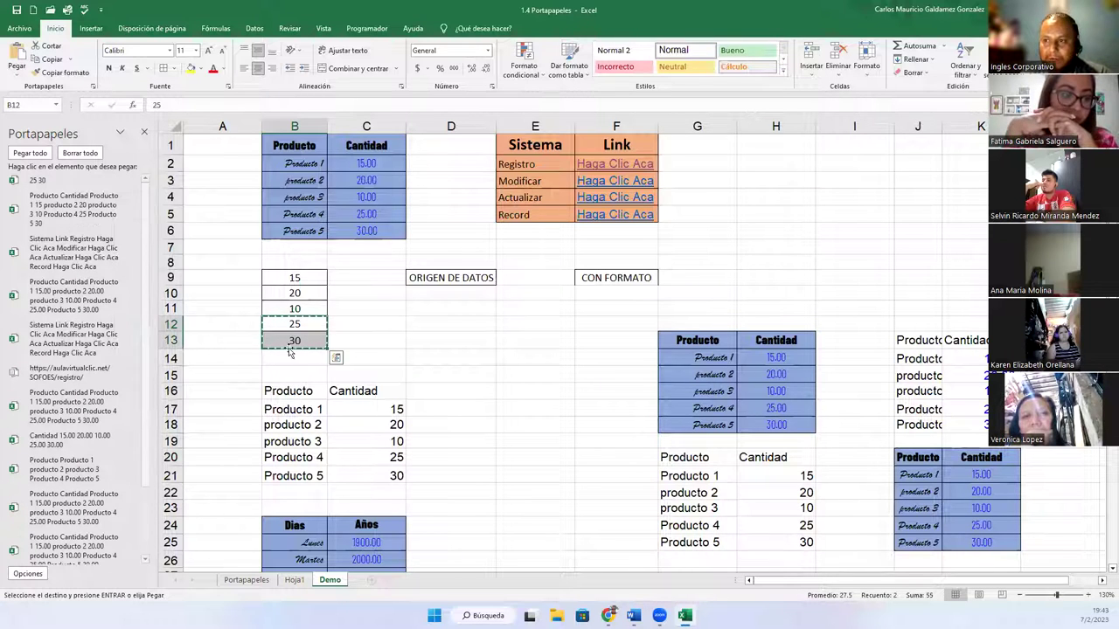
pyautogui.moveTo(146, 319); pyautogui.dragTo(147, 385)
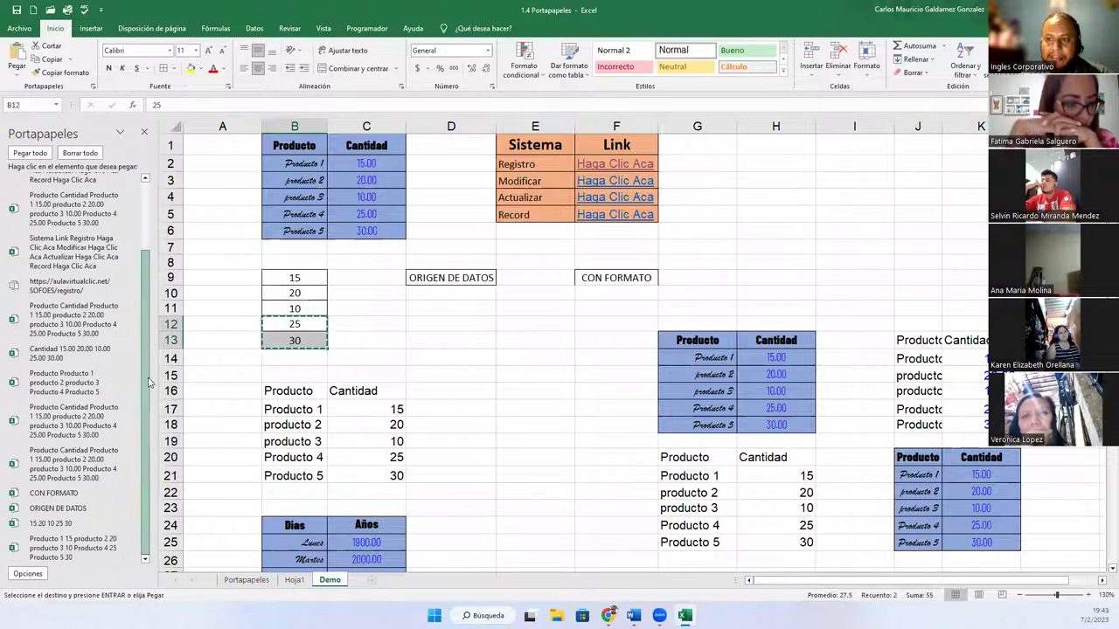
pyautogui.scroll(1, 87, 394)
pyautogui.scroll(2, 77, 408)
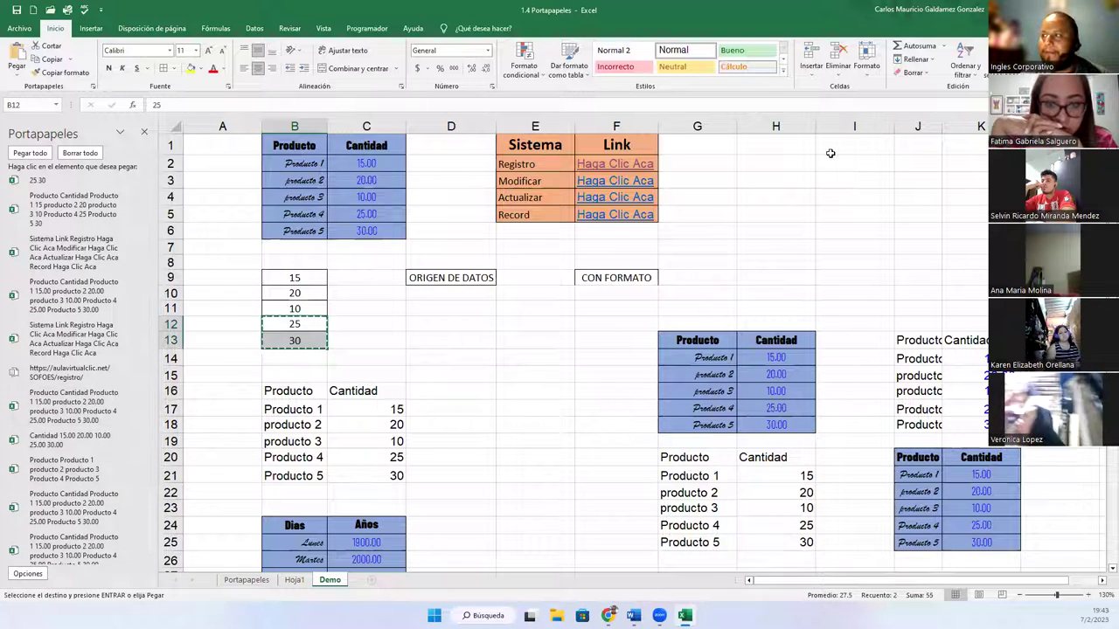
# Paste from the Office clipboard the blue Producto and Cantidad table at I1 and the Sistema and Link table at I8
pyautogui.click(832, 149)
pyautogui.click(76, 425)
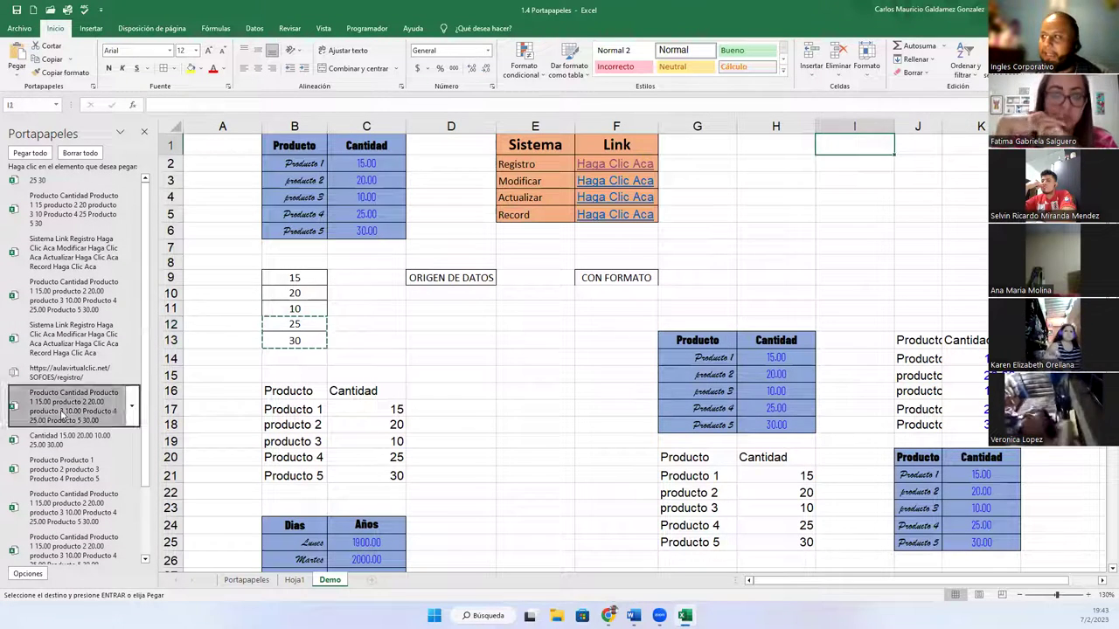
pyautogui.click(839, 262)
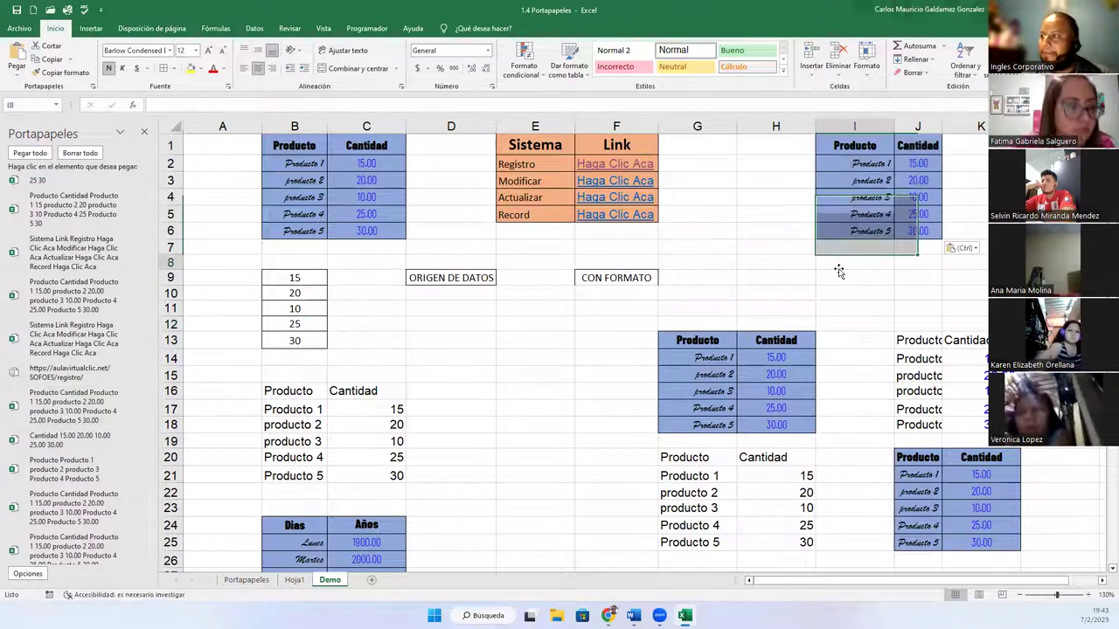
pyautogui.click(70, 371)
pyautogui.click(74, 253)
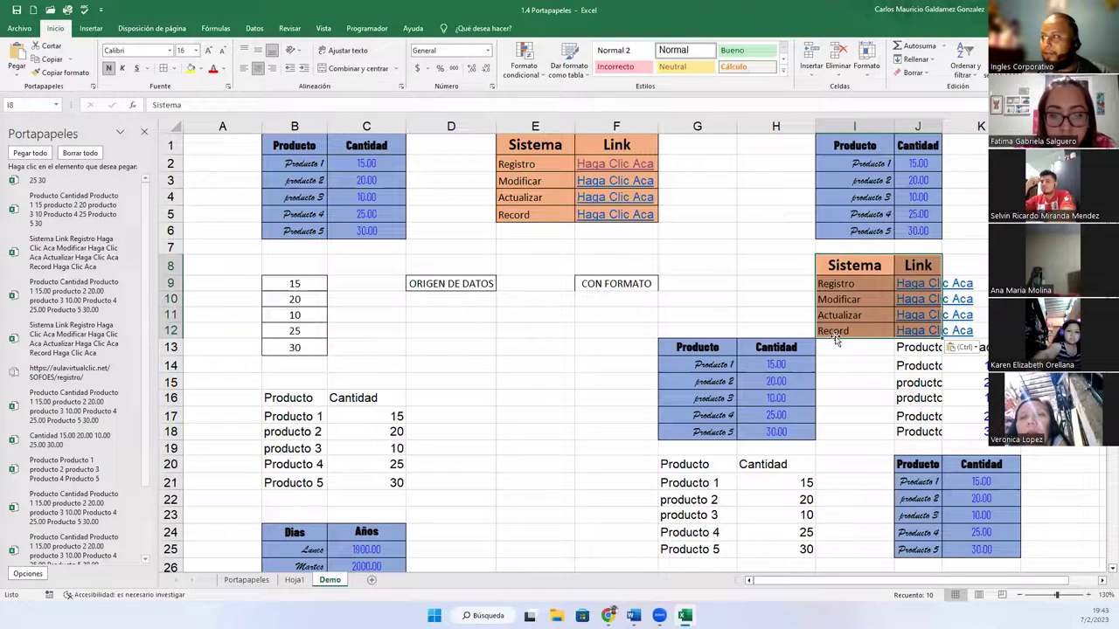
pyautogui.press('Escape')
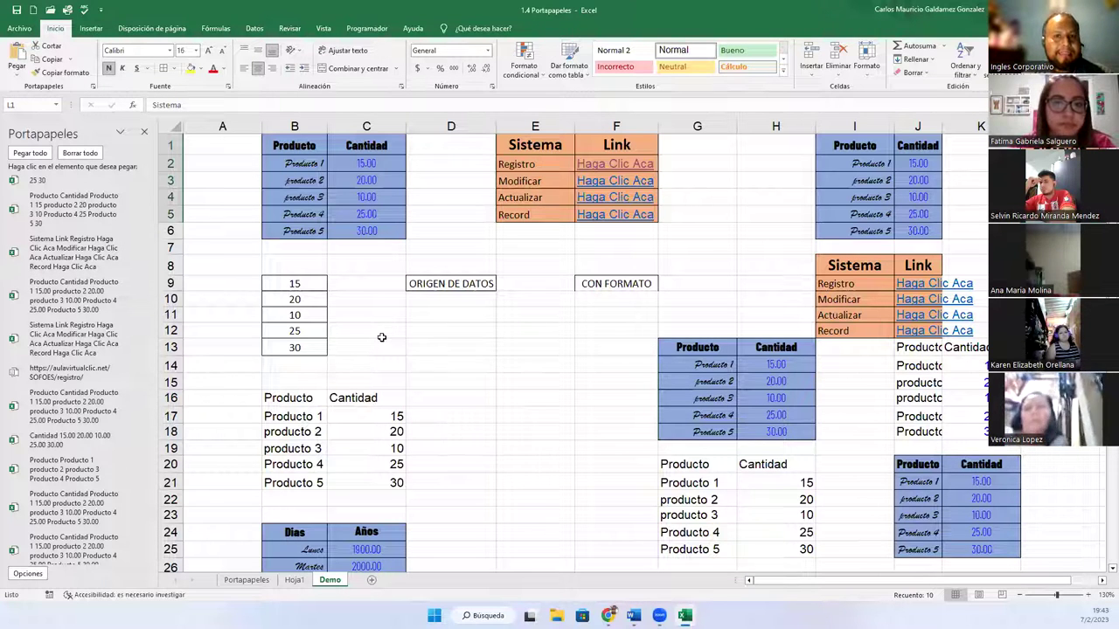
pyautogui.scroll(-14, 381, 338)
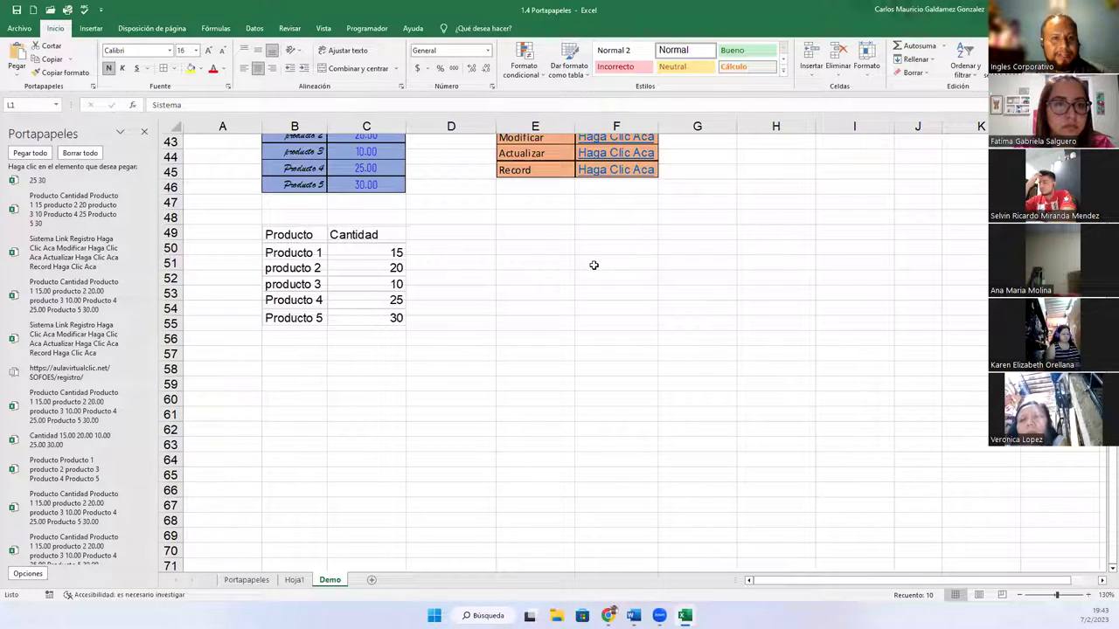
pyautogui.click(525, 249)
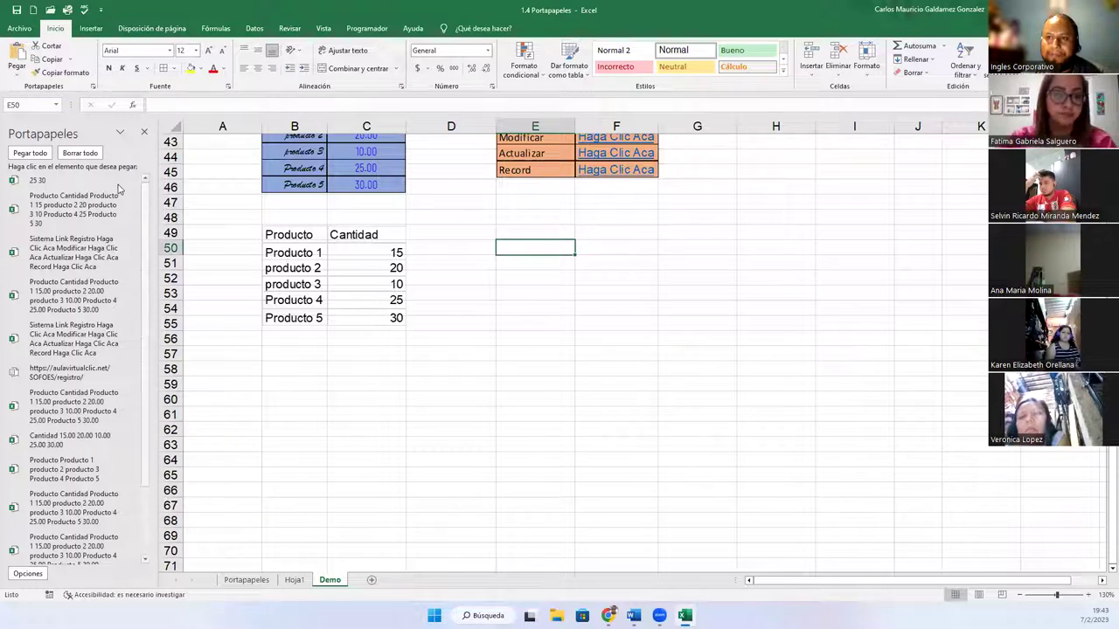
pyautogui.scroll(14, 355, 254)
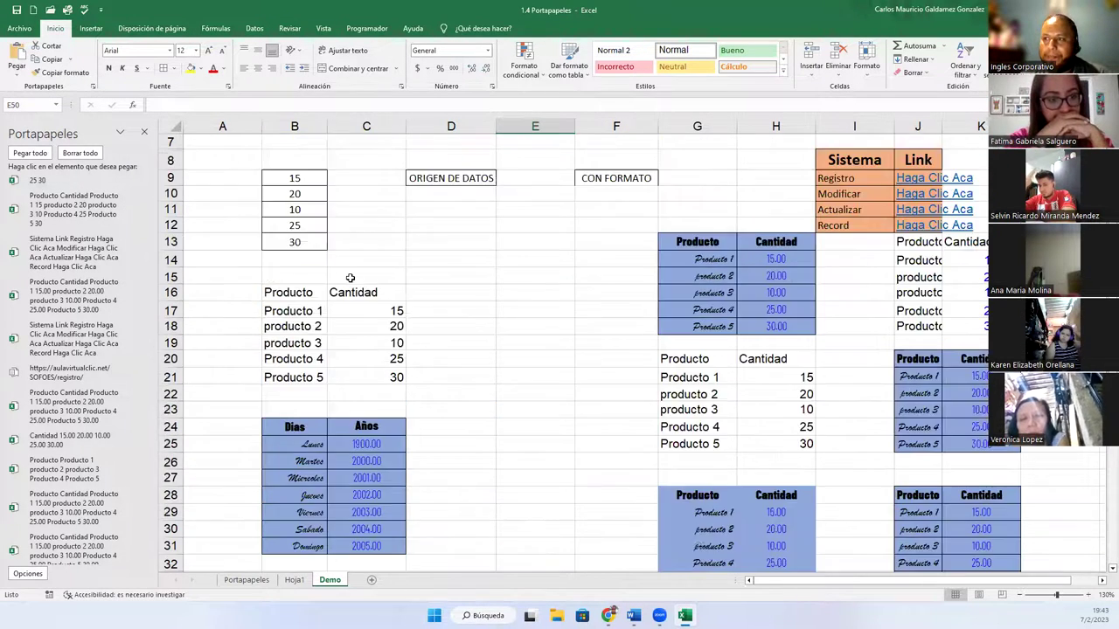
# Copy the blue Producto table B1:C6 and paste it at B60 using Paste Special with Todo and Transponer
pyautogui.moveTo(295, 145); pyautogui.dragTo(370, 232)
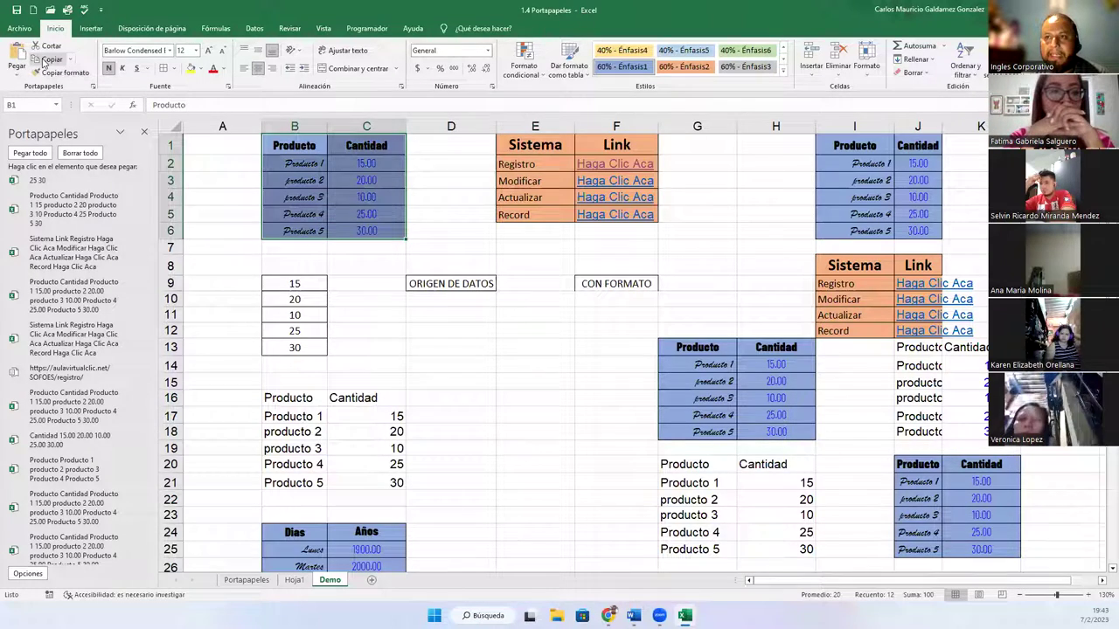
pyautogui.click(48, 59)
pyautogui.scroll(-16, 600, 452)
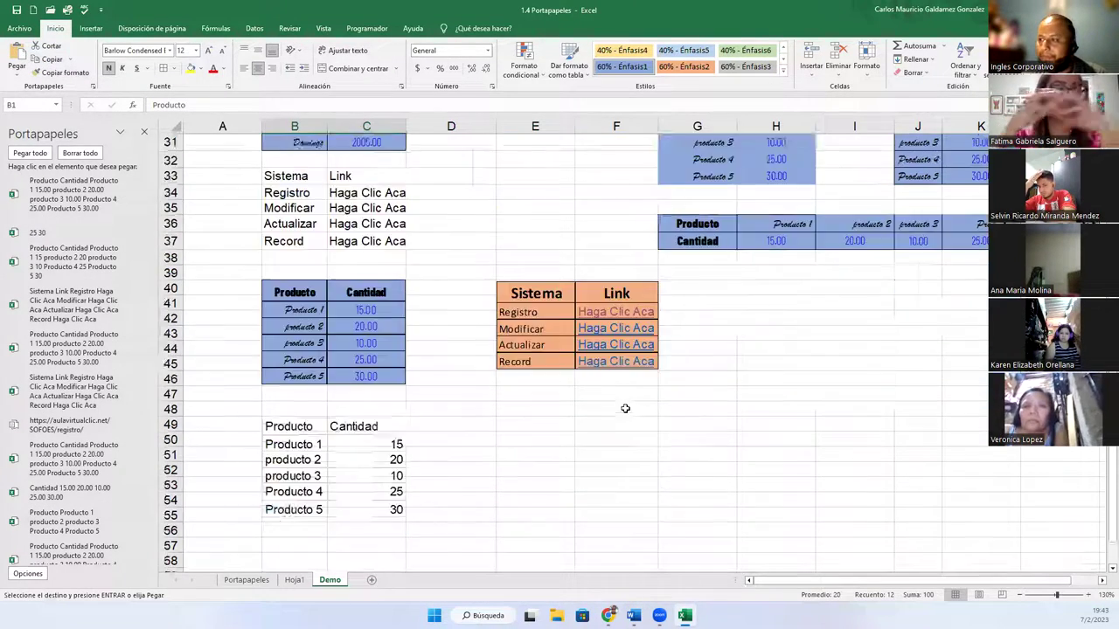
pyautogui.click(274, 306)
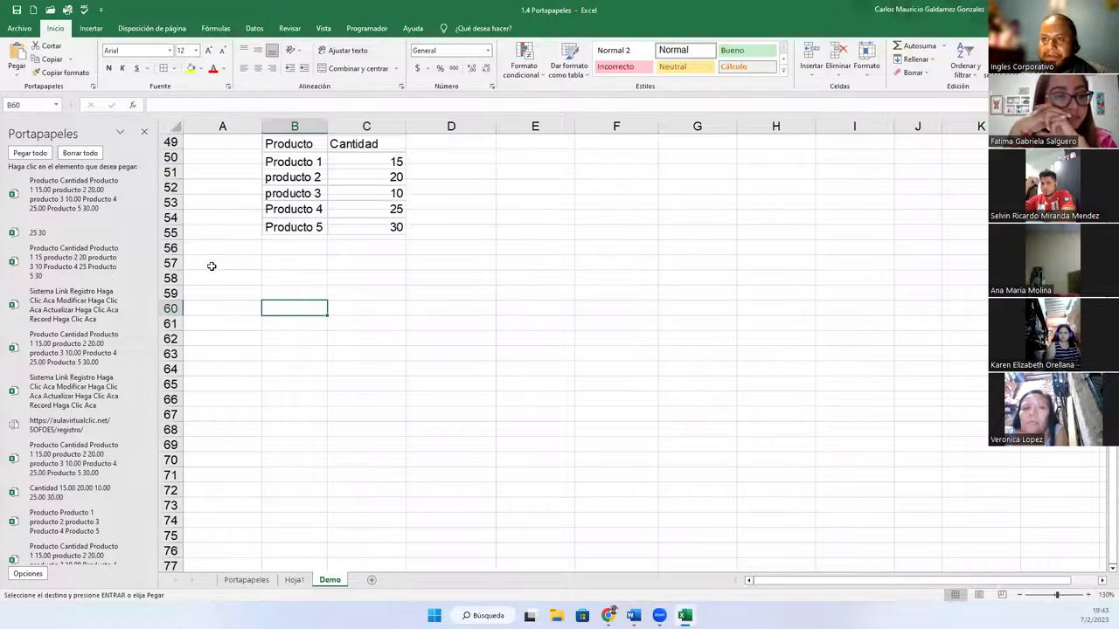
pyautogui.click(18, 77)
pyautogui.click(51, 198)
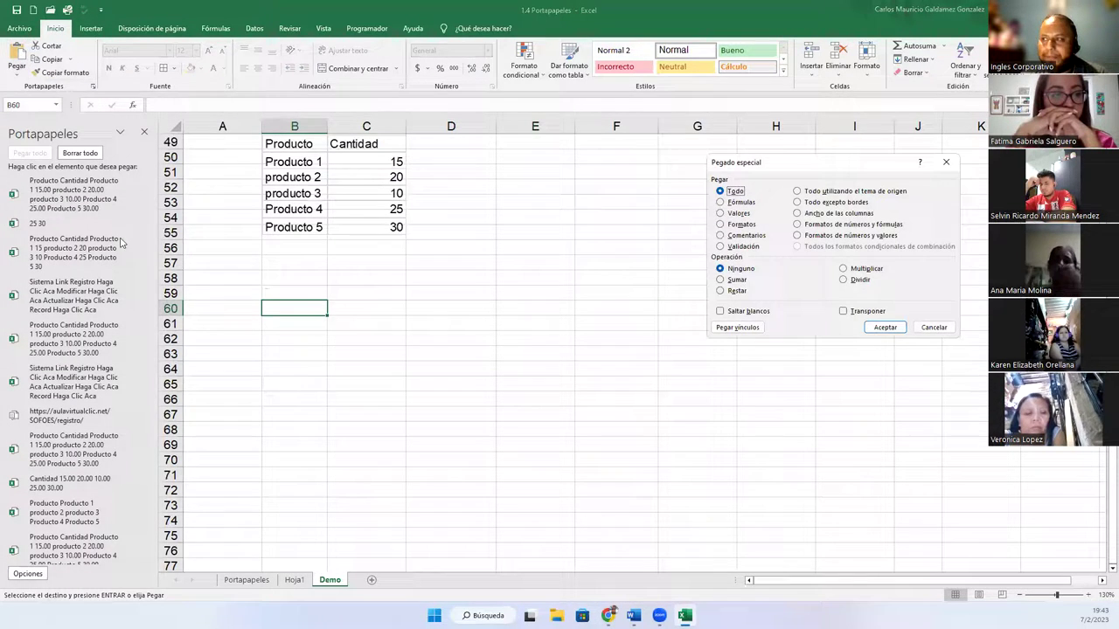
pyautogui.moveTo(828, 169); pyautogui.dragTo(636, 221)
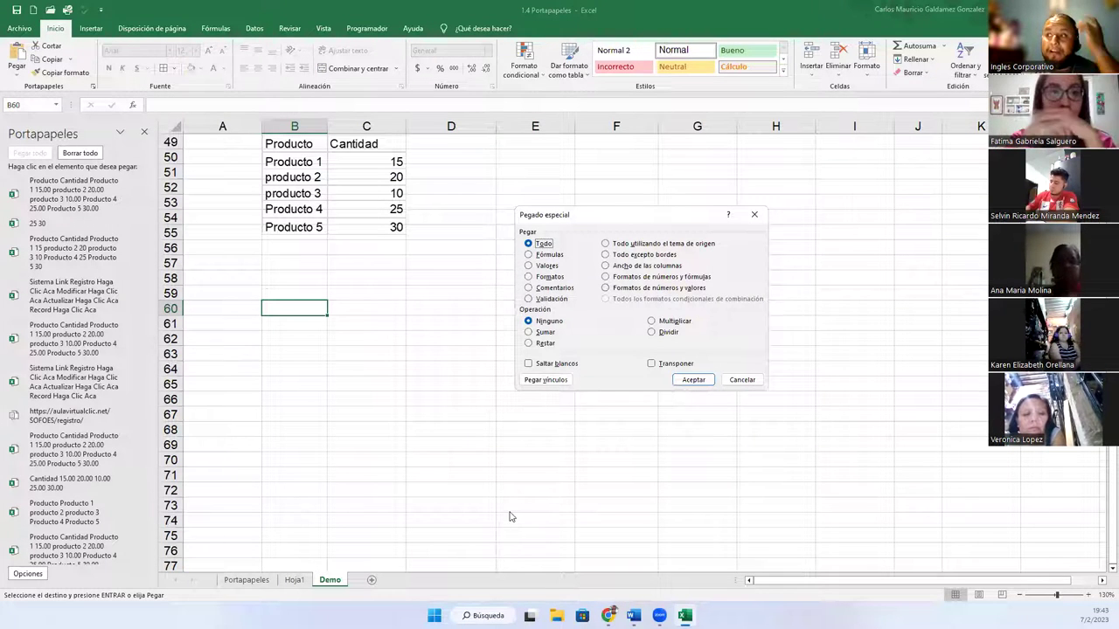
pyautogui.click(652, 362)
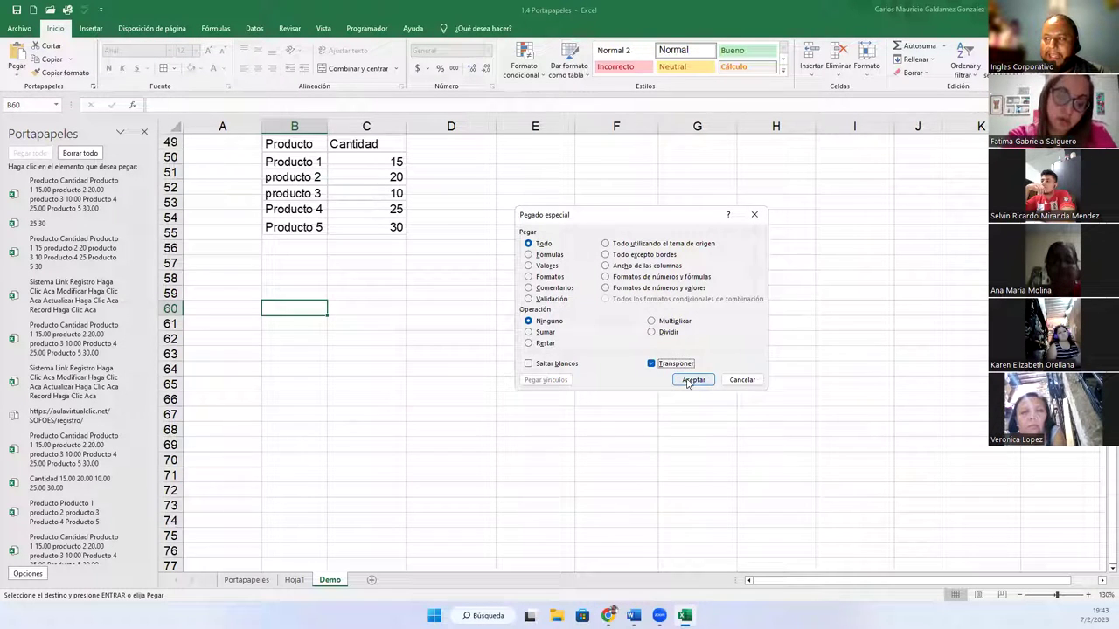
pyautogui.click(693, 381)
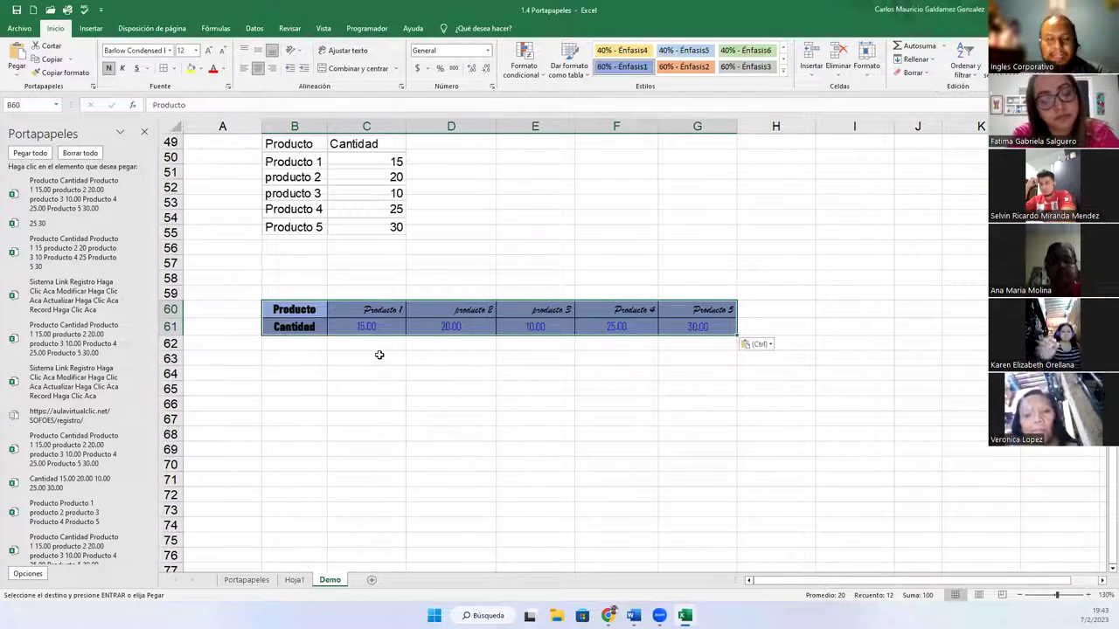
# Review the Paste Special options such as Validación, Comentarios, Saltar blancos and Transponer, and close the dialog without pasting
pyautogui.click(17, 74)
pyautogui.click(50, 197)
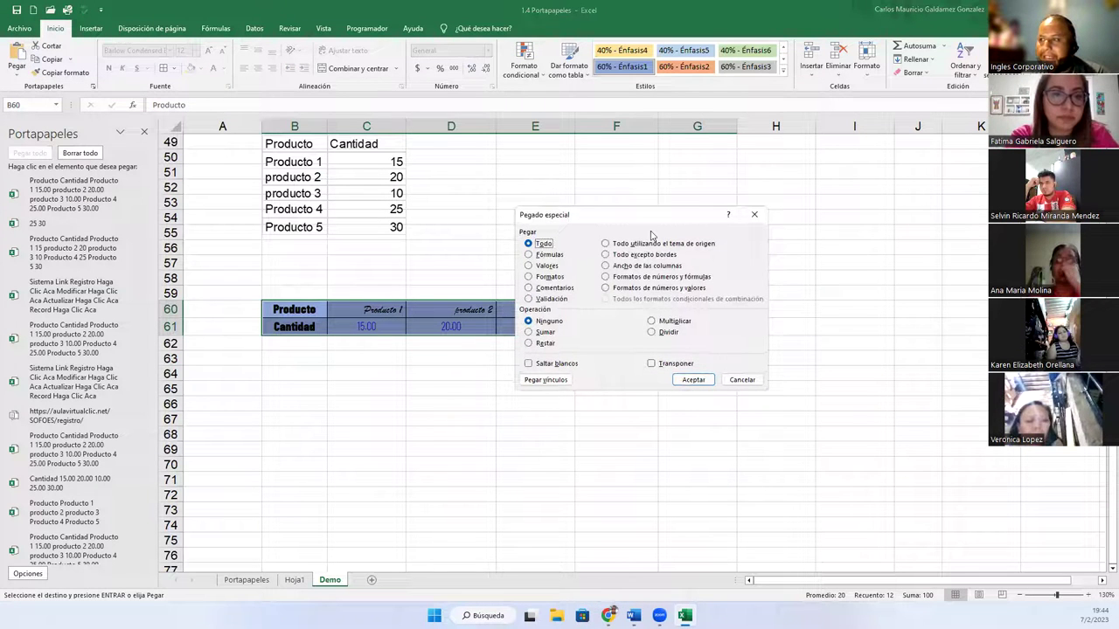
pyautogui.moveTo(611, 214); pyautogui.dragTo(820, 196)
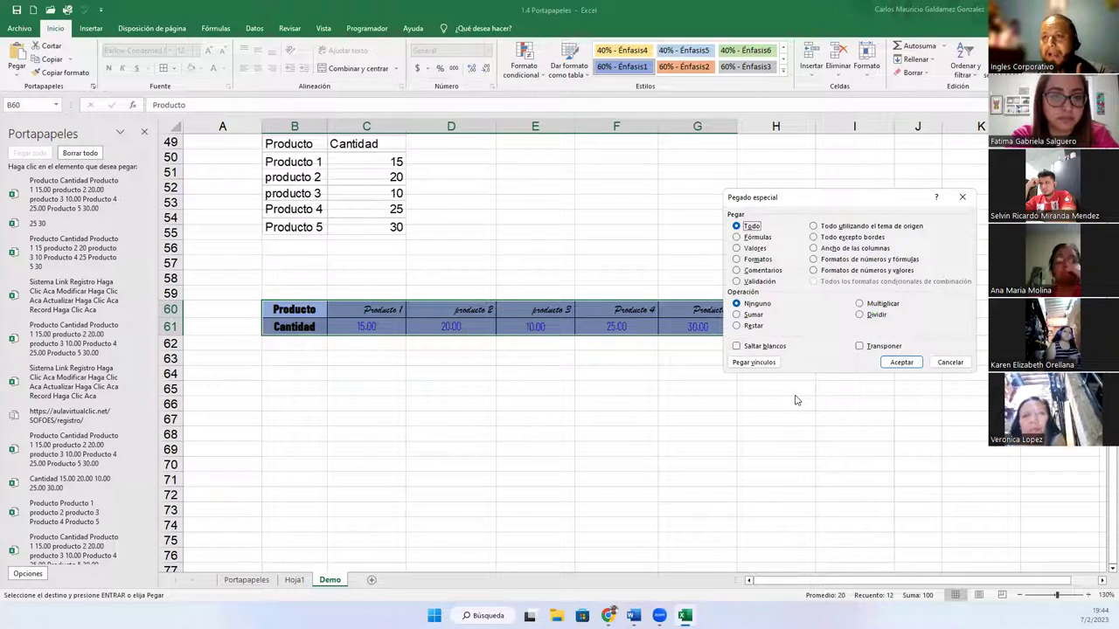
pyautogui.click(757, 282)
pyautogui.click(762, 270)
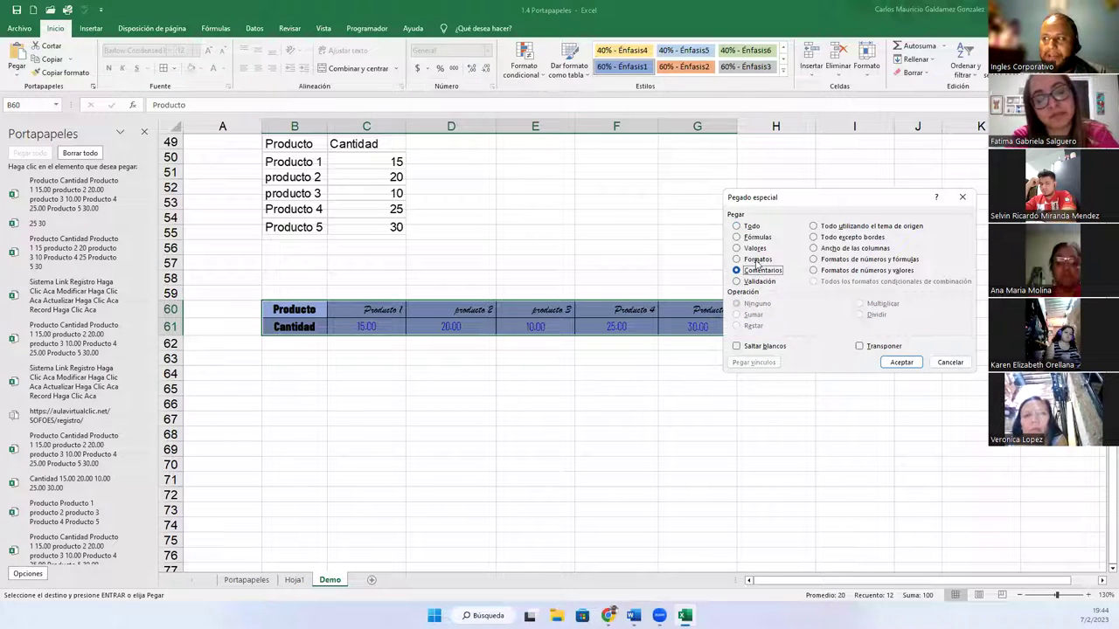
pyautogui.click(753, 348)
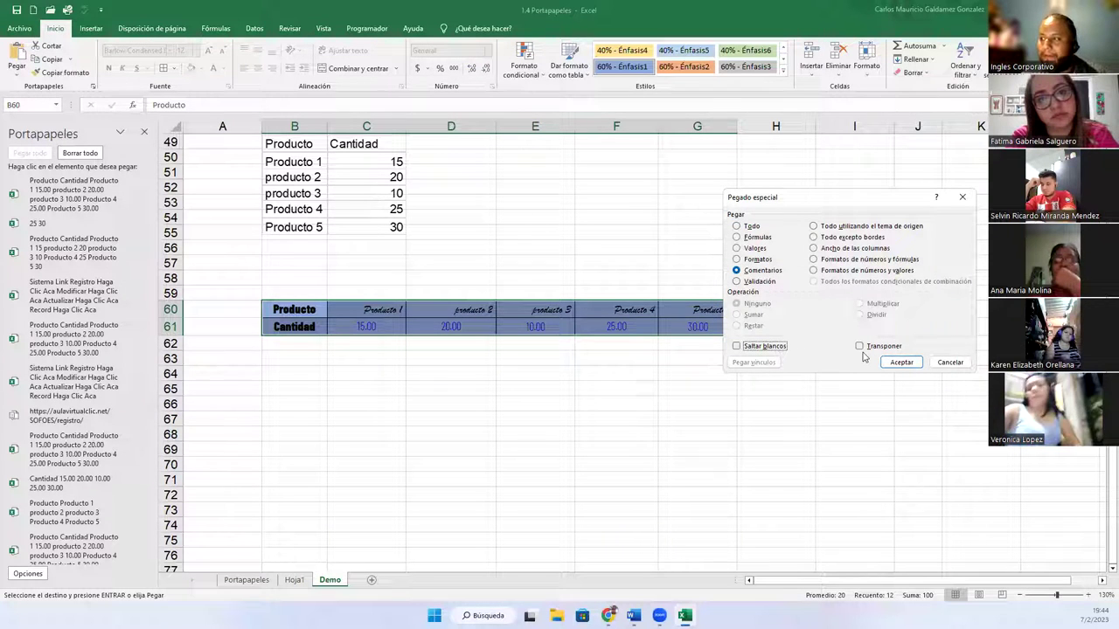
pyautogui.click(950, 363)
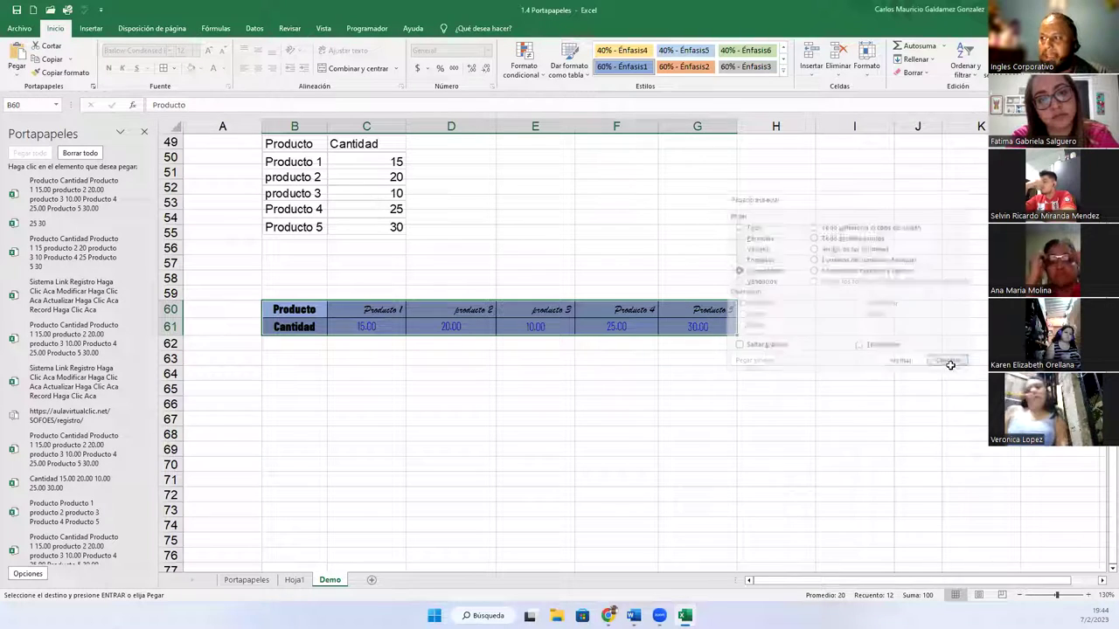
# Paste the copied Producto table at B67 with the quick Transponer paste option
pyautogui.click(15, 77)
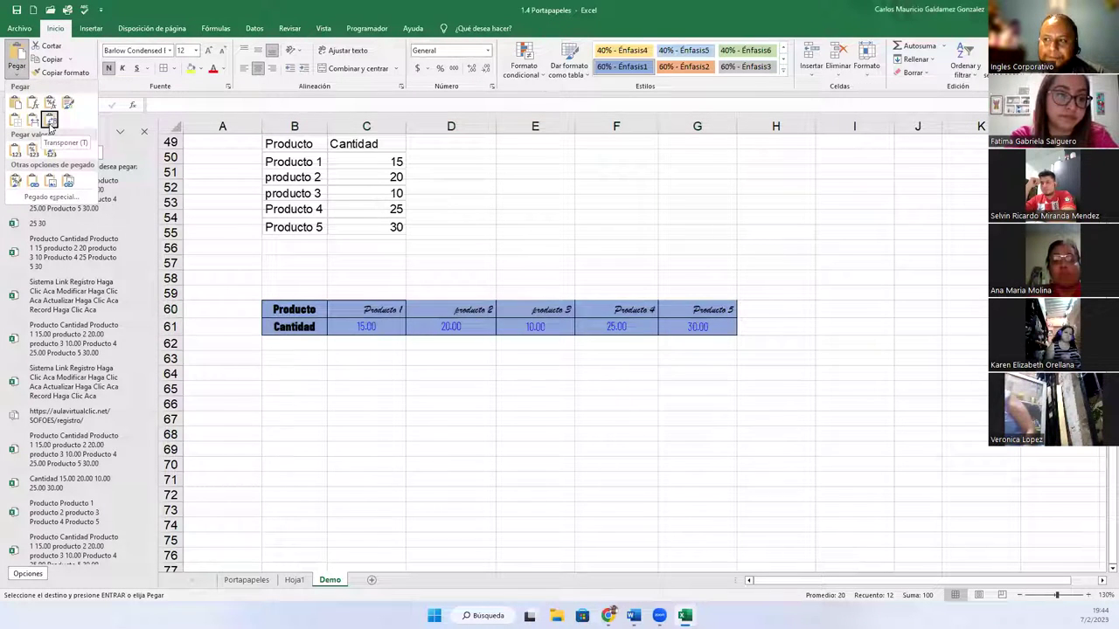
pyautogui.click(288, 416)
pyautogui.click(288, 418)
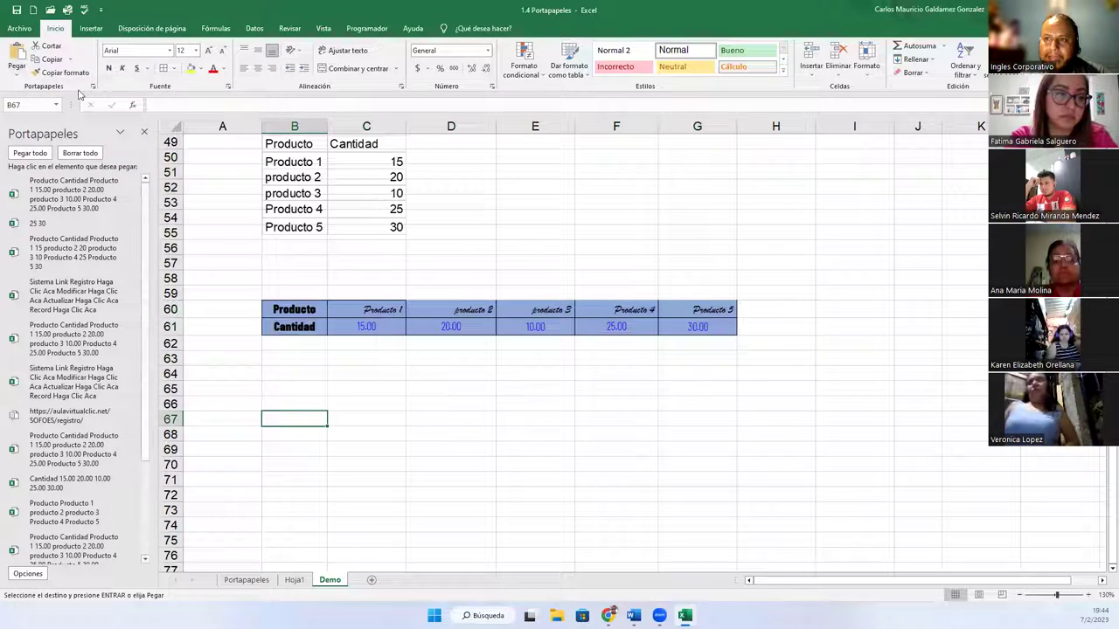
pyautogui.click(18, 81)
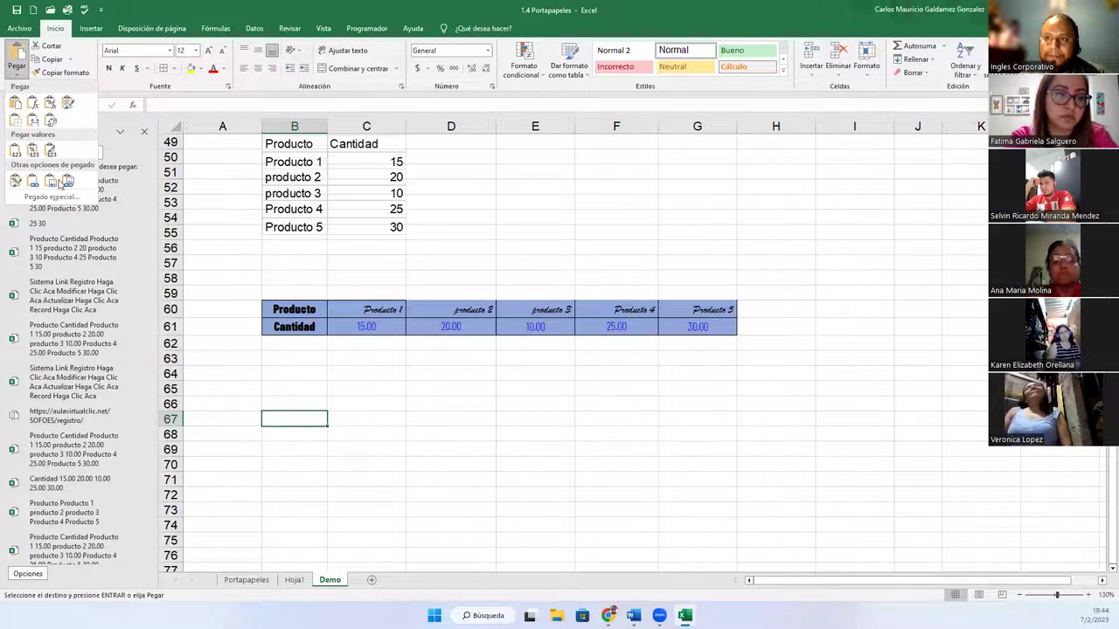
pyautogui.click(35, 120)
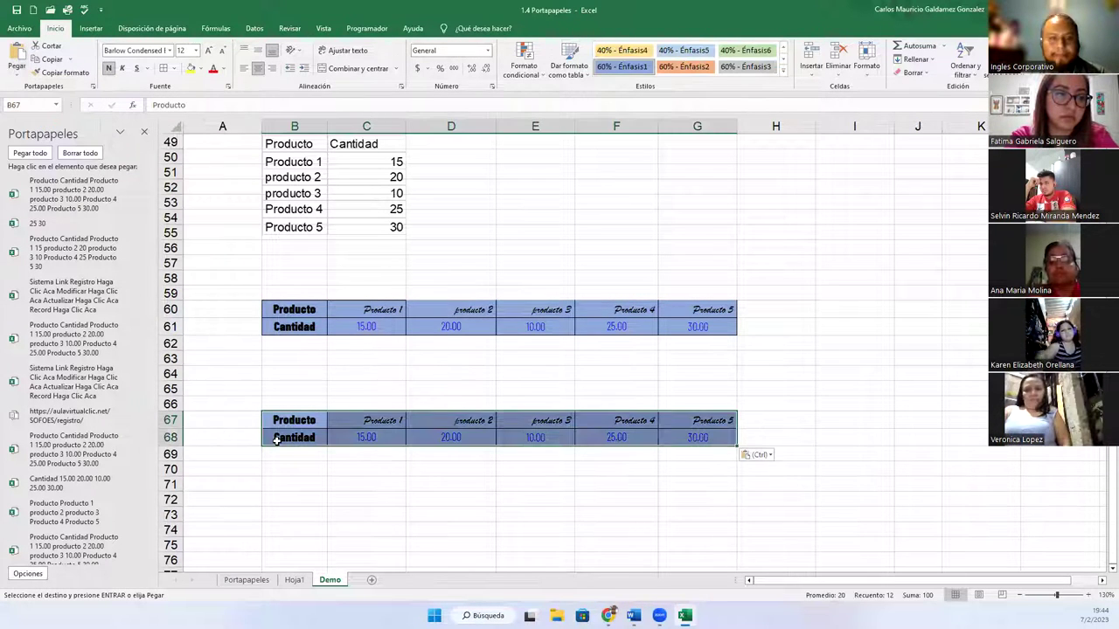
# Copy the horizontal Producto table G36:L37 and paste it at B71 transposed into a vertical table
pyautogui.scroll(16, 470, 392)
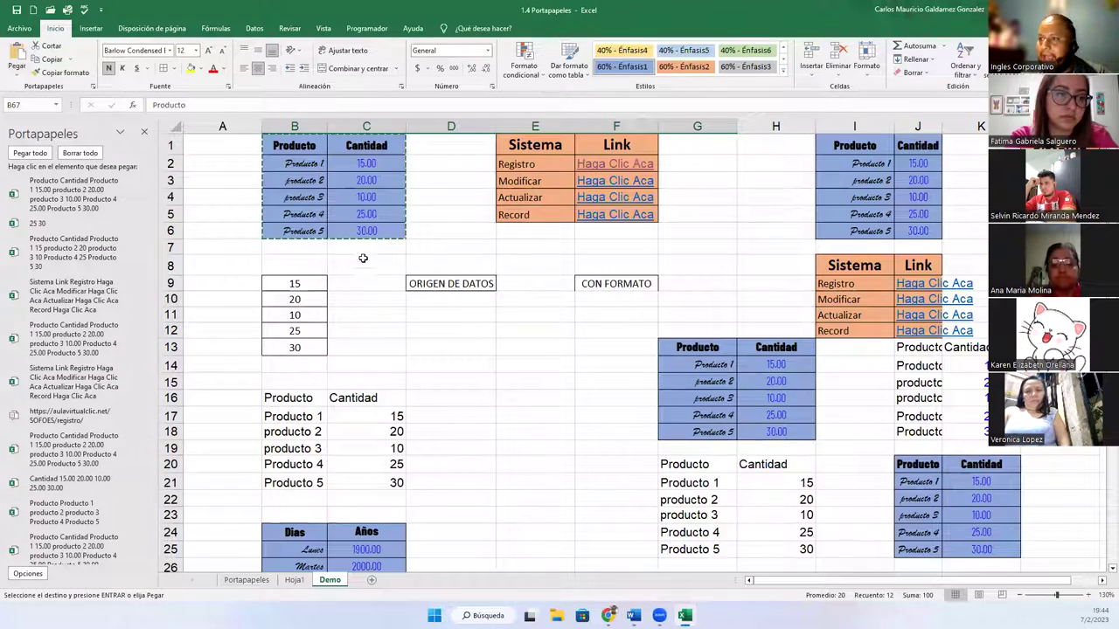
pyautogui.scroll(-6, 524, 425)
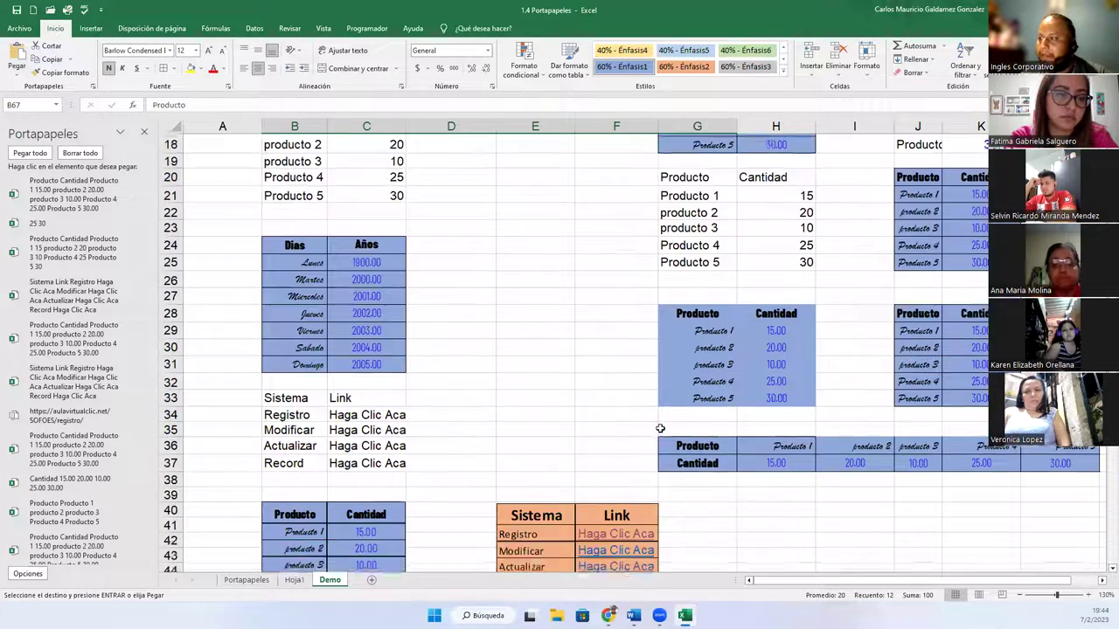
pyautogui.scroll(-1, 660, 429)
pyautogui.moveTo(673, 377); pyautogui.dragTo(839, 392)
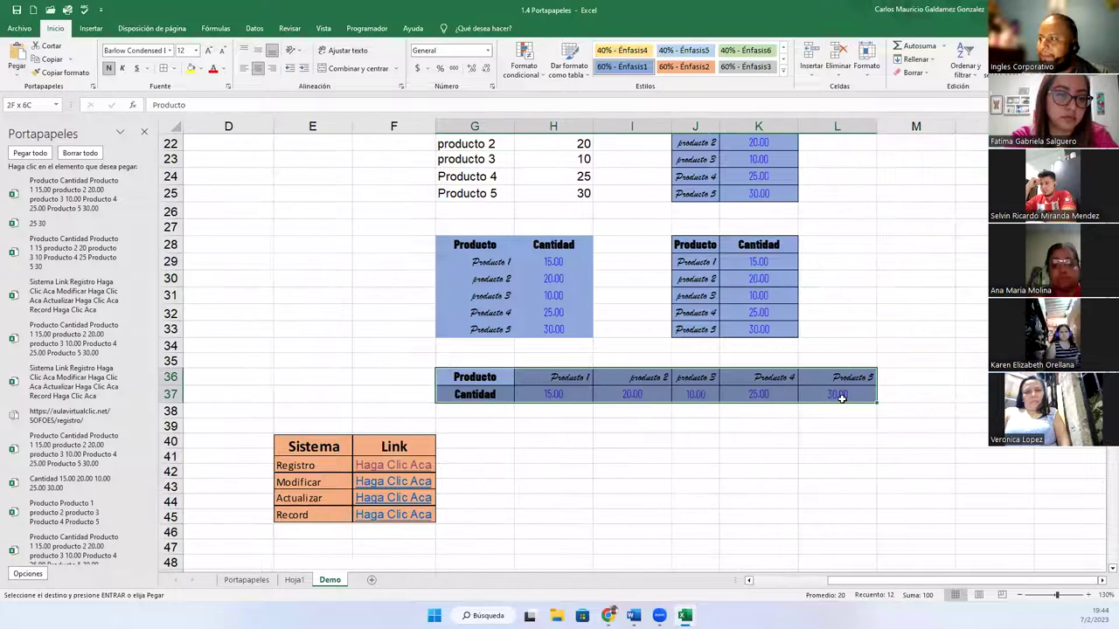
pyautogui.click(46, 60)
pyautogui.scroll(-8, 379, 498)
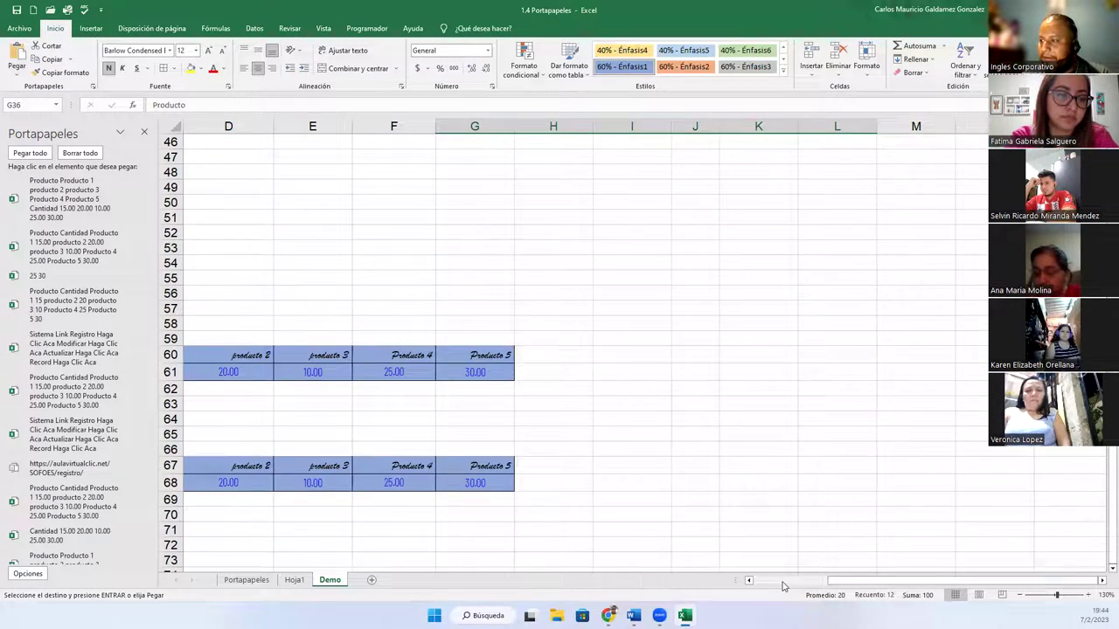
pyautogui.click(783, 581)
pyautogui.scroll(-3, 335, 449)
pyautogui.click(297, 393)
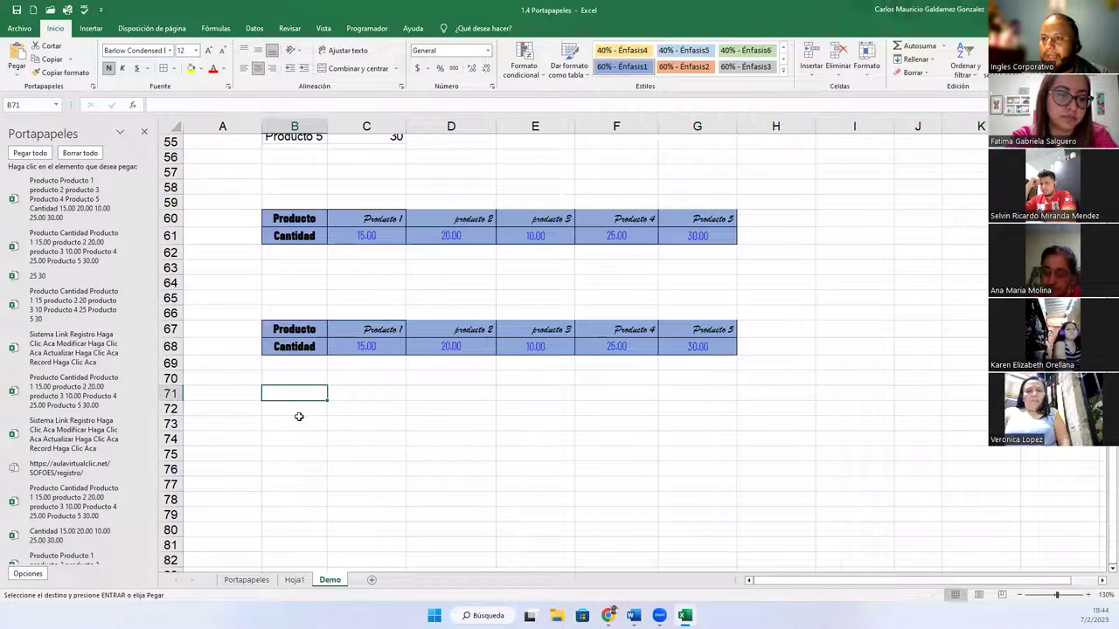
pyautogui.click(16, 75)
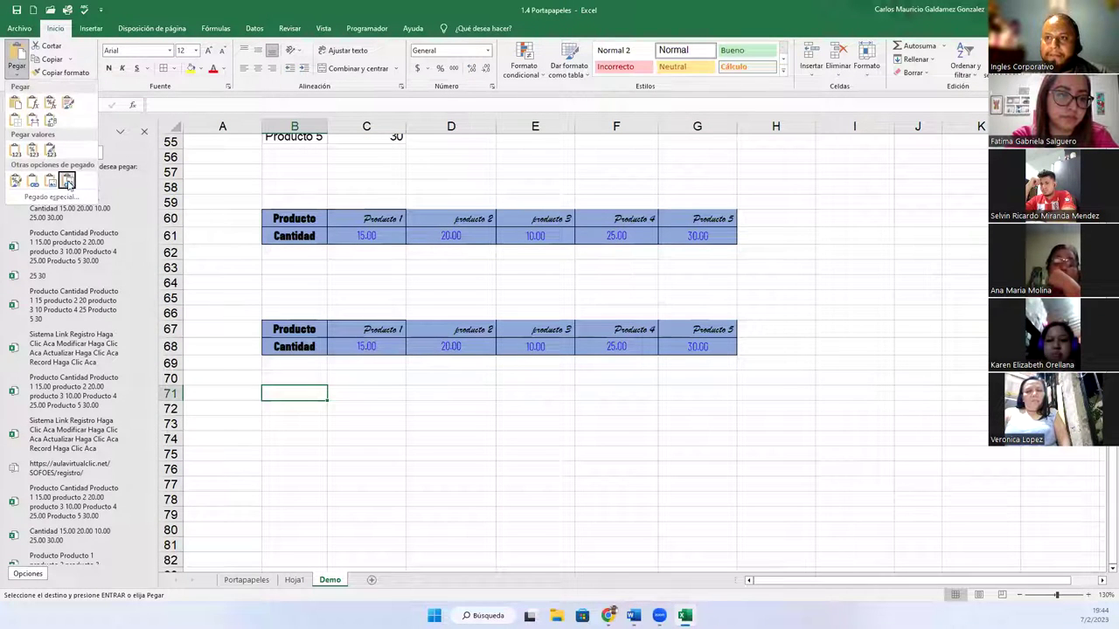
pyautogui.click(50, 121)
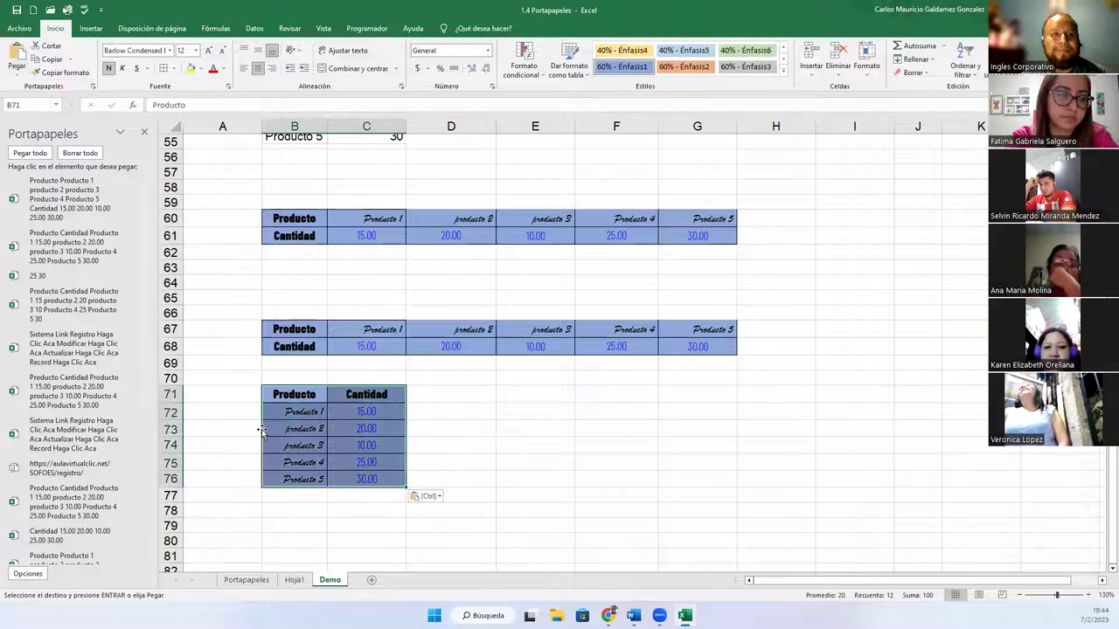
pyautogui.click(355, 449)
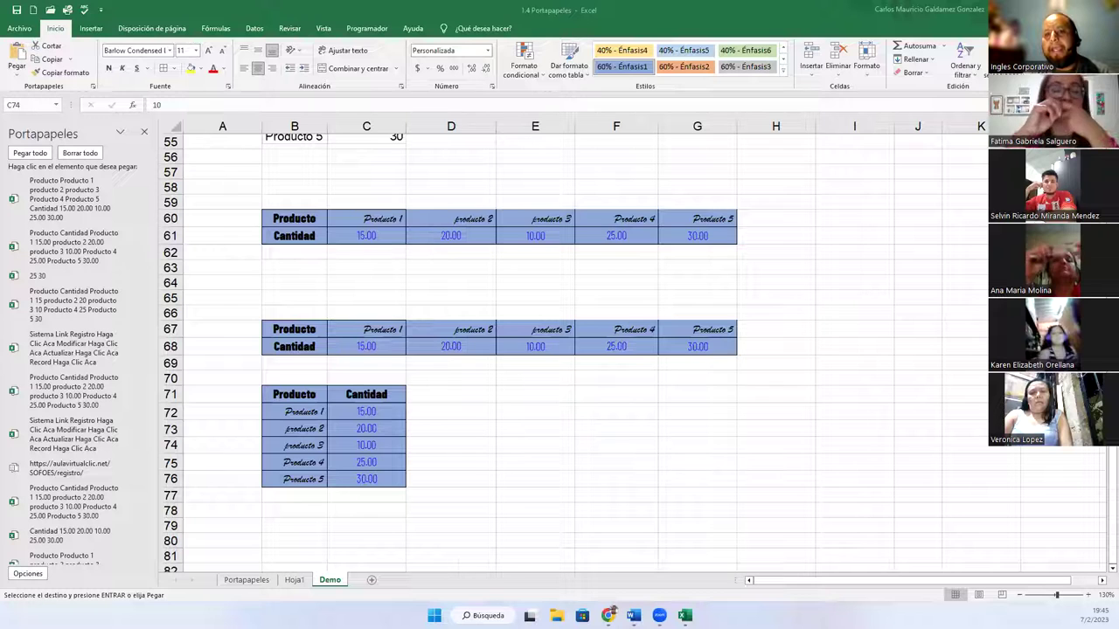
pyautogui.click(307, 411)
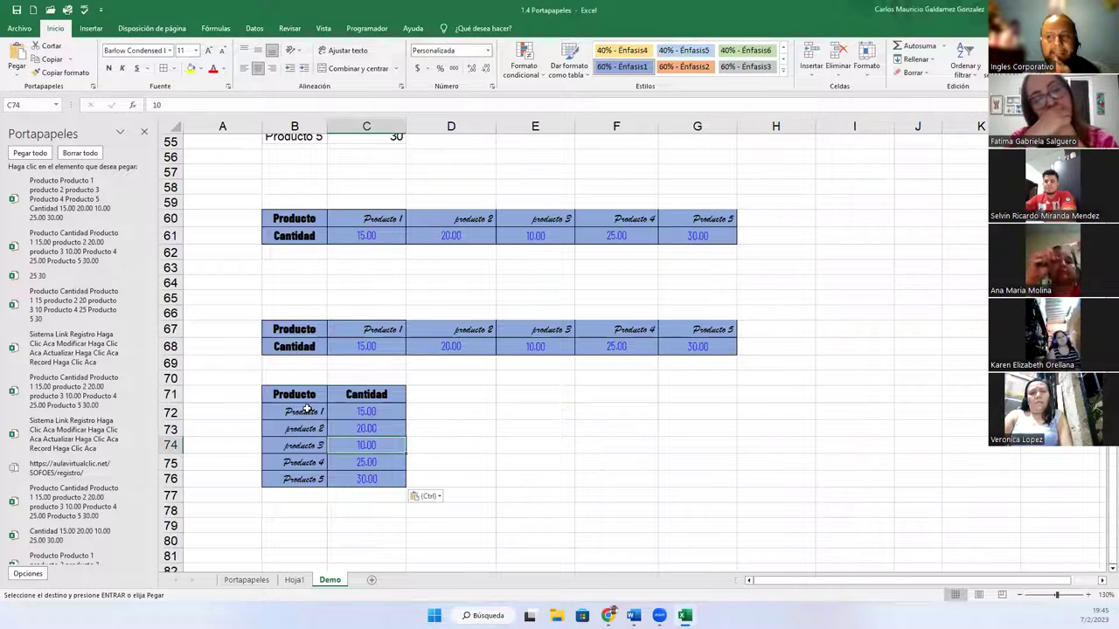
pyautogui.hotkey('ctrl', 'v')
pyautogui.scroll(18, 307, 411)
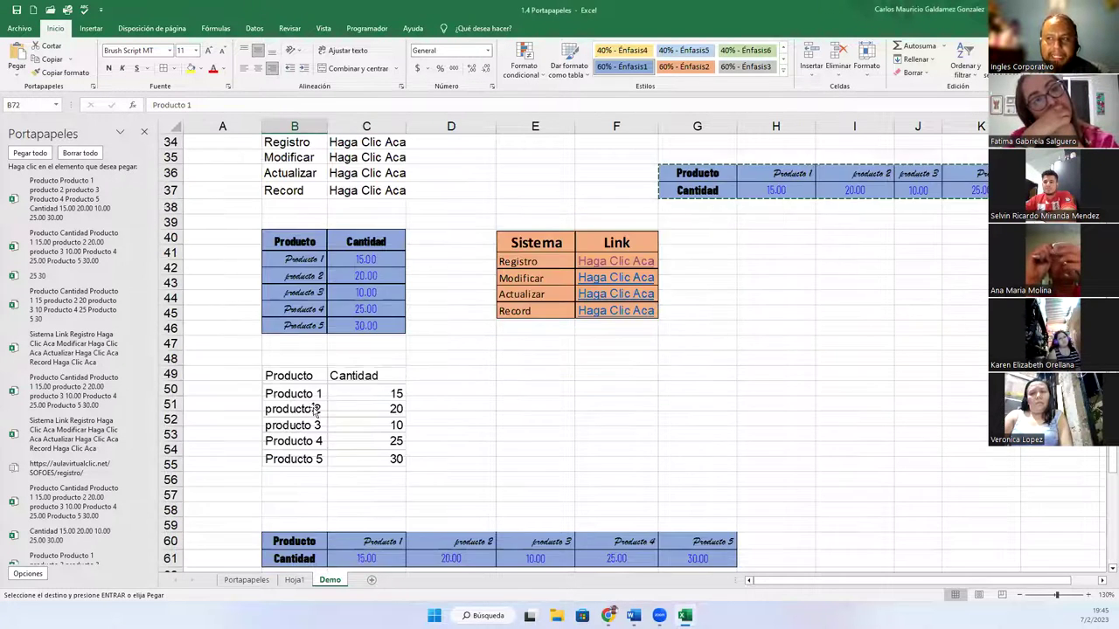
pyautogui.moveTo(297, 142); pyautogui.dragTo(372, 229)
pyautogui.hotkey('ctrl', 'v')
pyautogui.scroll(4, 460, 312)
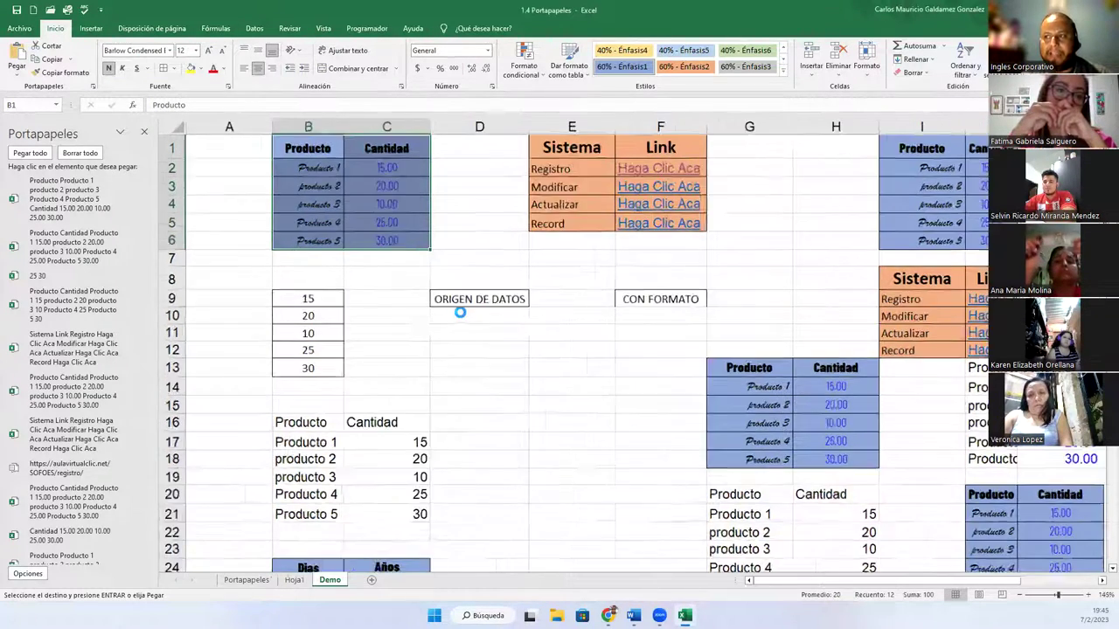
pyautogui.hotkey('ctrl', 'q')
pyautogui.click(750, 580)
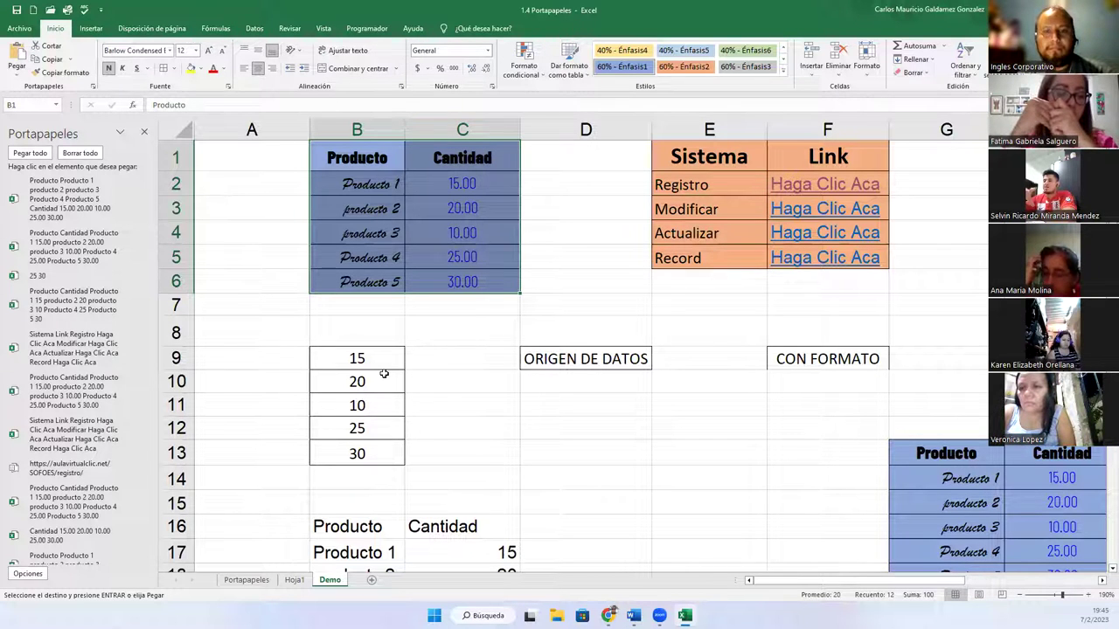
pyautogui.hotkey('ctrl', 'v')
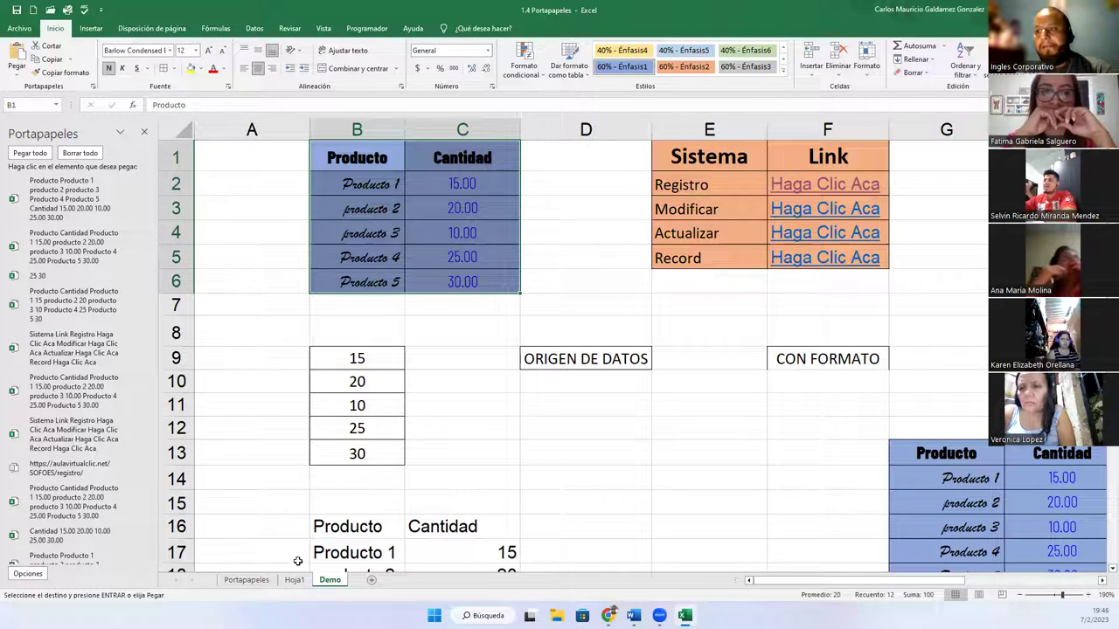
pyautogui.click(370, 219)
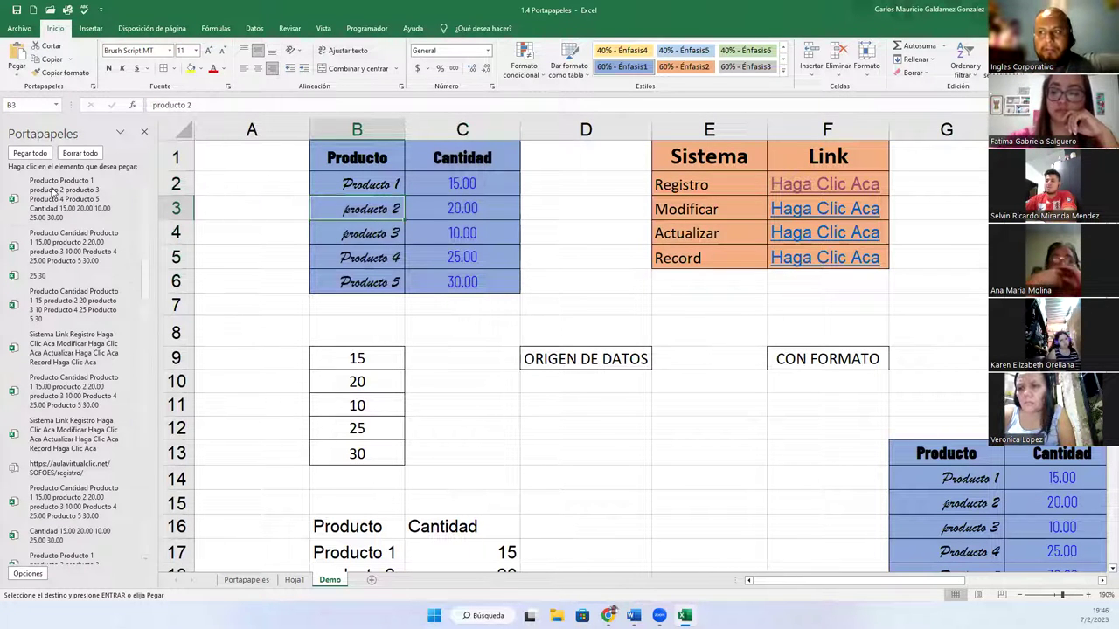
# Narrow column C to fit the Cantidad data and widen column B to nearly three times its width
pyautogui.doubleClick(520, 129)
pyautogui.moveTo(523, 131); pyautogui.dragTo(476, 147)
pyautogui.moveTo(363, 157); pyautogui.dragTo(437, 279)
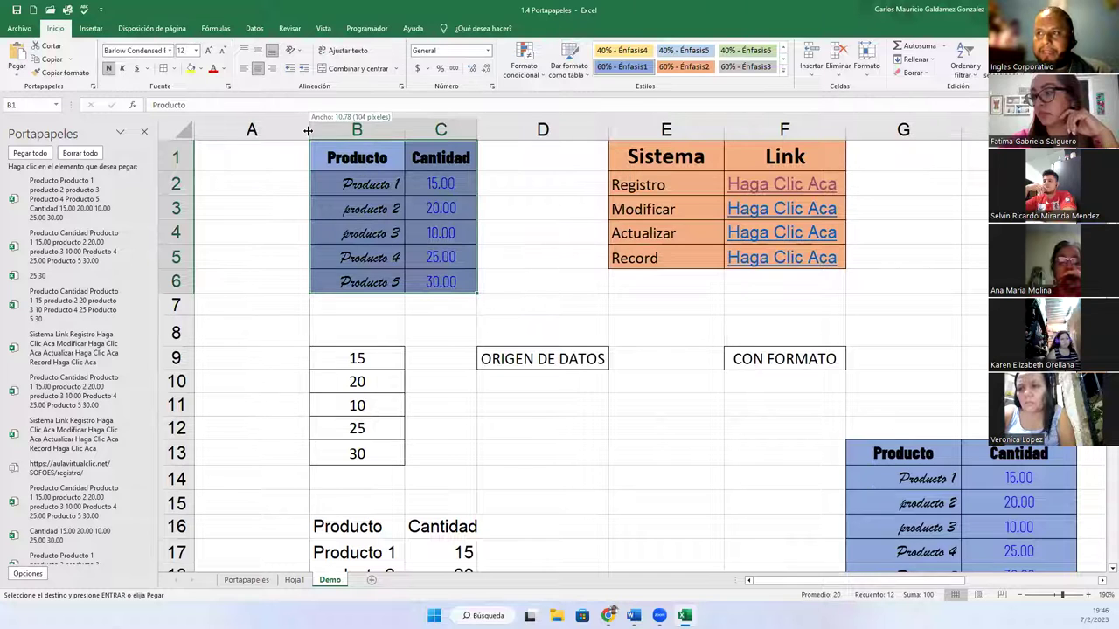
pyautogui.moveTo(310, 130); pyautogui.dragTo(309, 129)
pyautogui.moveTo(402, 131); pyautogui.dragTo(577, 157)
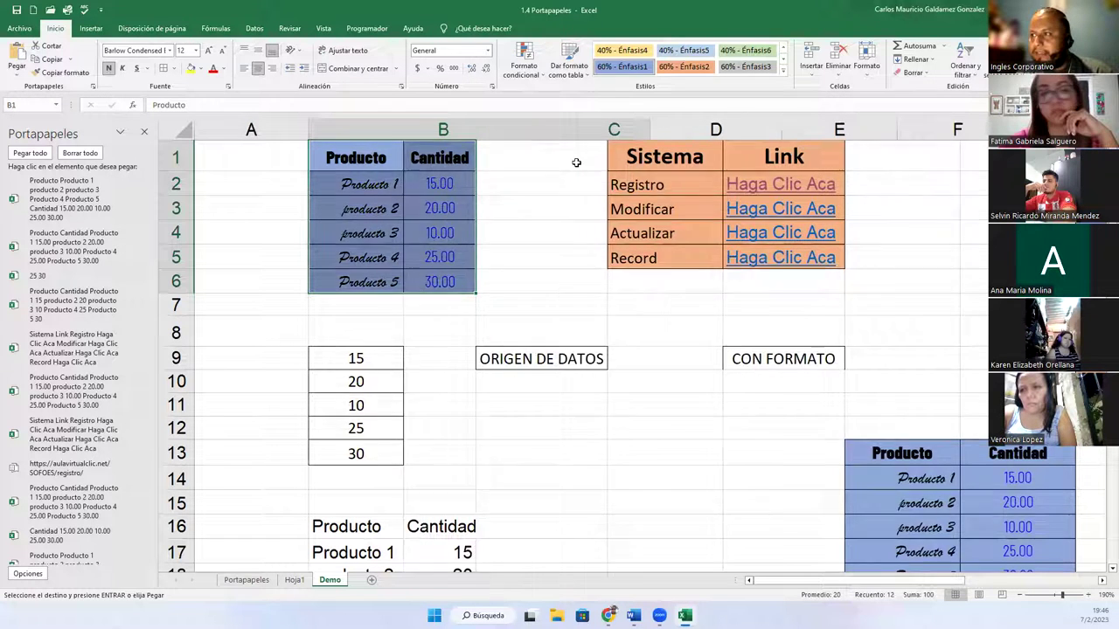
# Copy the Producto table B1:C6 and paste it normally at B4 on a new sheet
pyautogui.moveTo(437, 187); pyautogui.dragTo(588, 288)
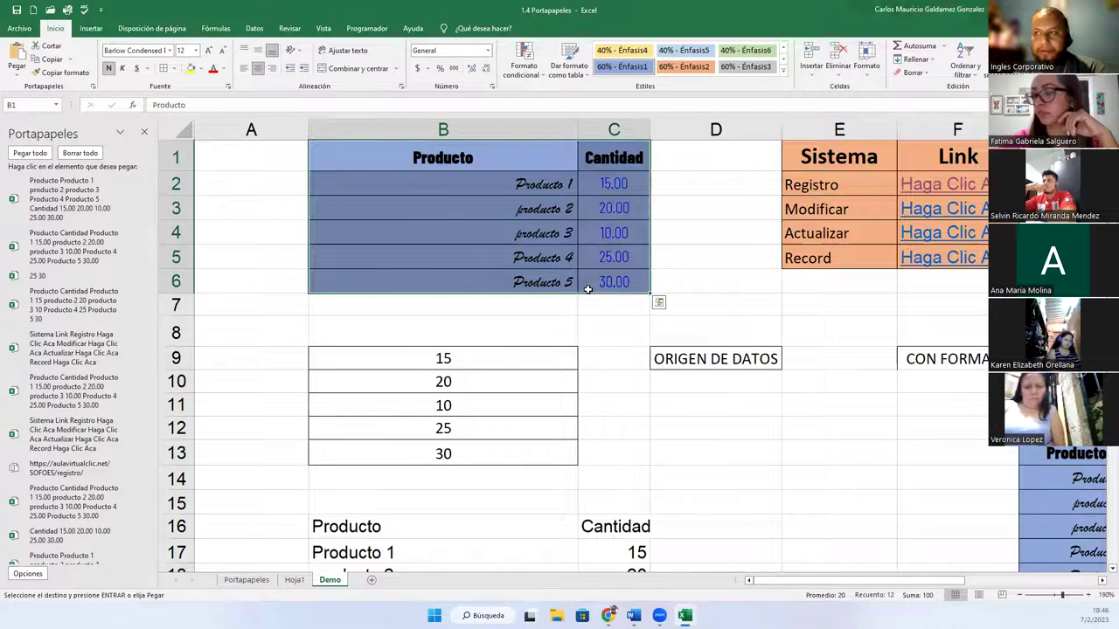
pyautogui.hotkey('ctrl', 'c')
pyautogui.scroll(-13, 459, 324)
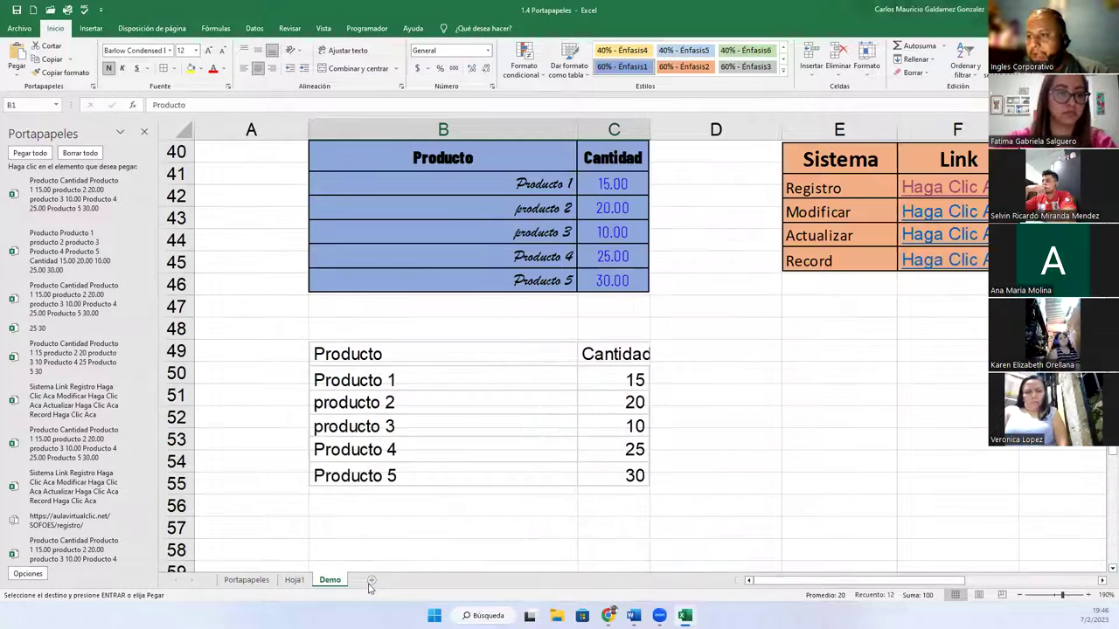
pyautogui.click(371, 581)
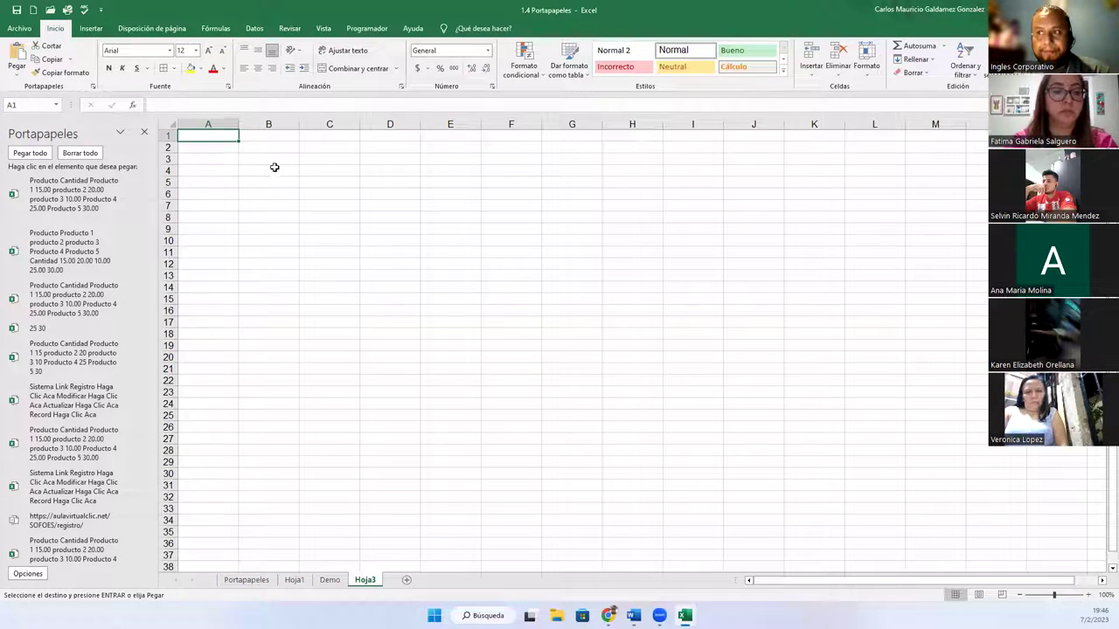
pyautogui.click(274, 167)
pyautogui.hotkey('ctrl', 'v')
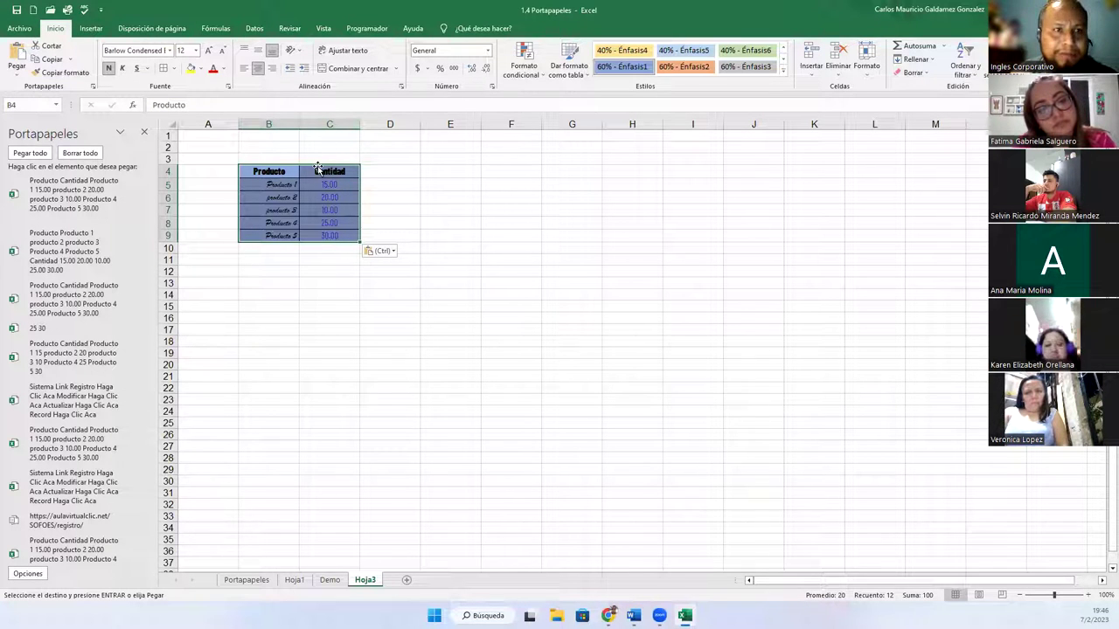
# Preview pasting the table at B15 with Mantener ancho de columnas de origen, without applying it
pyautogui.click(268, 304)
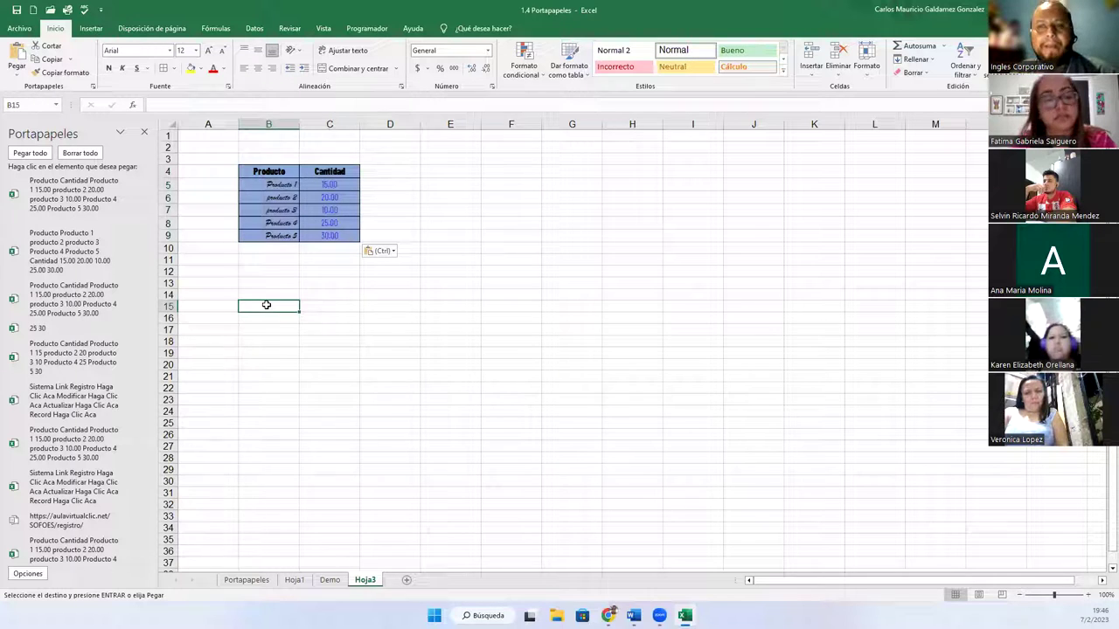
pyautogui.click(13, 75)
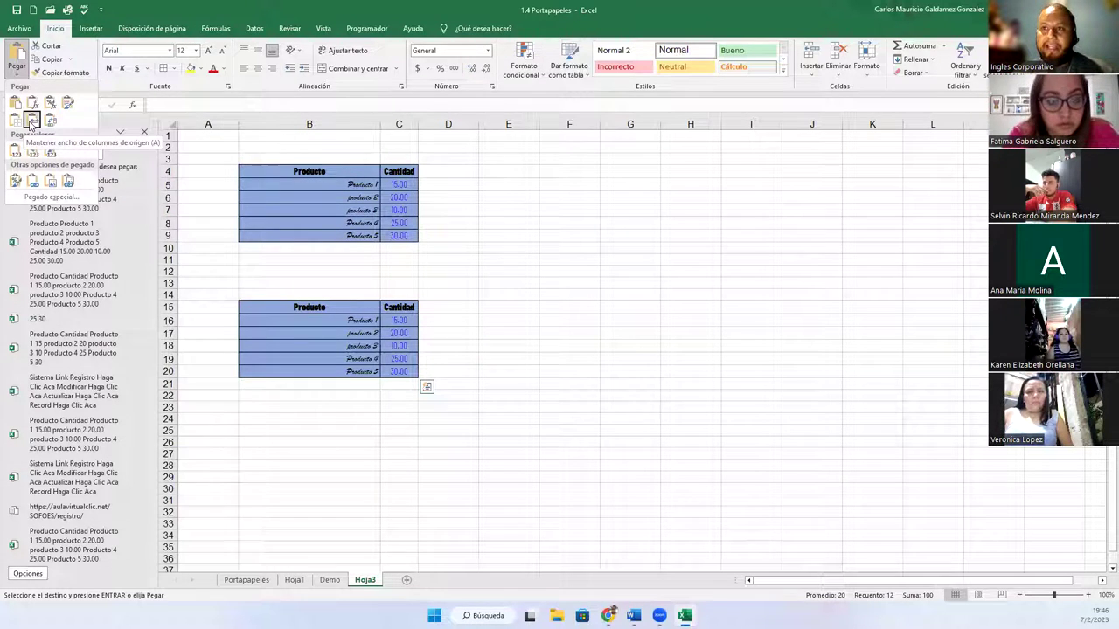
pyautogui.click(31, 120)
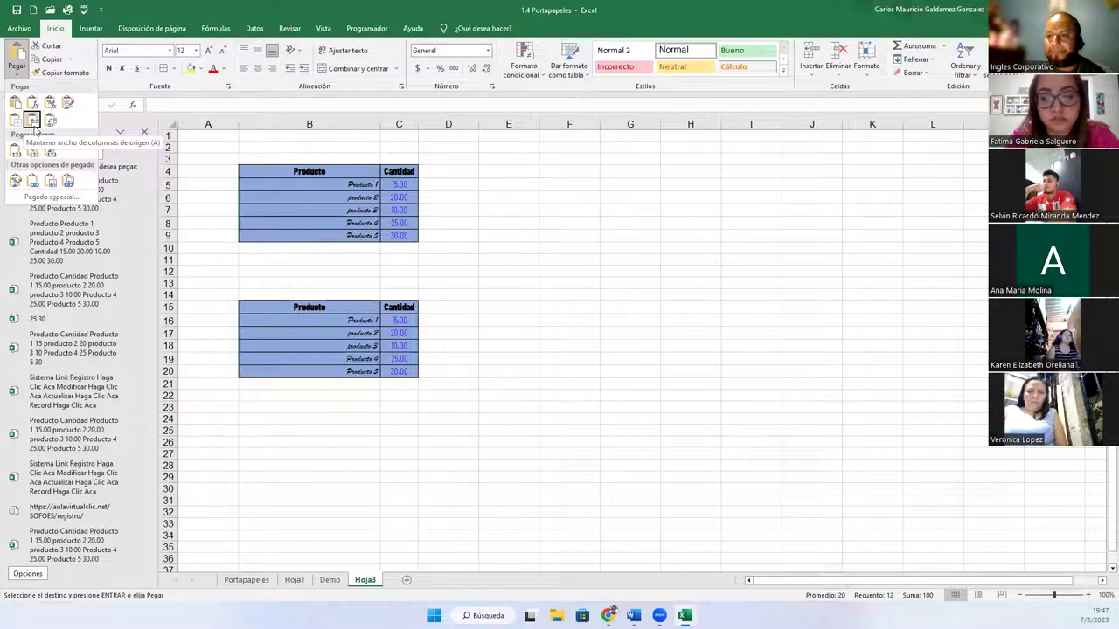
pyautogui.press('Escape')
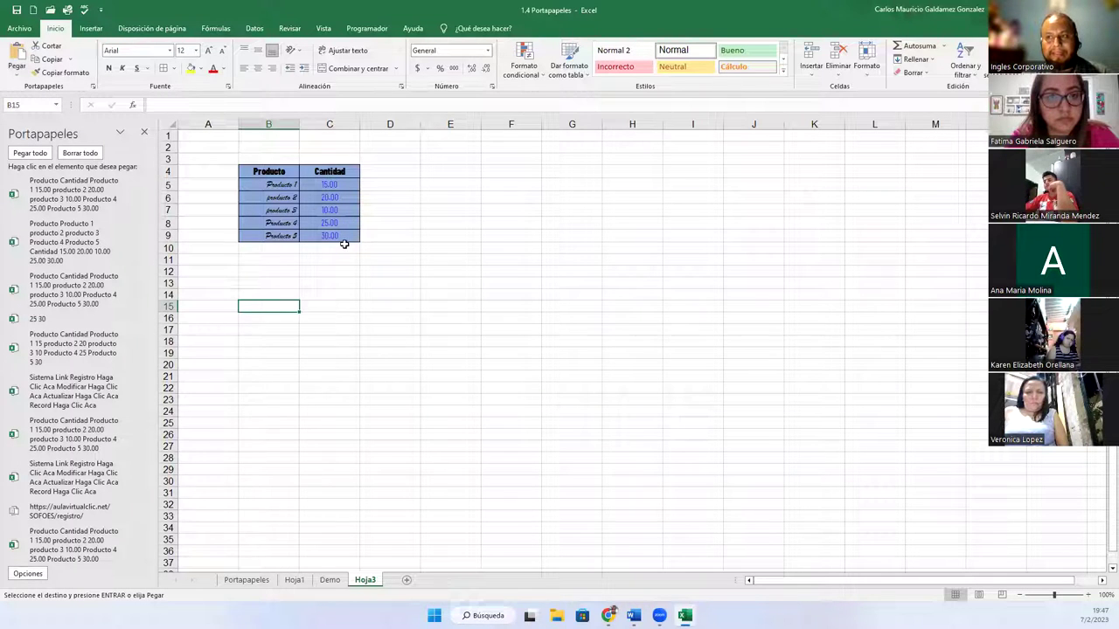
# Delete the sheet Hoja3 permanently
pyautogui.rightClick(366, 581)
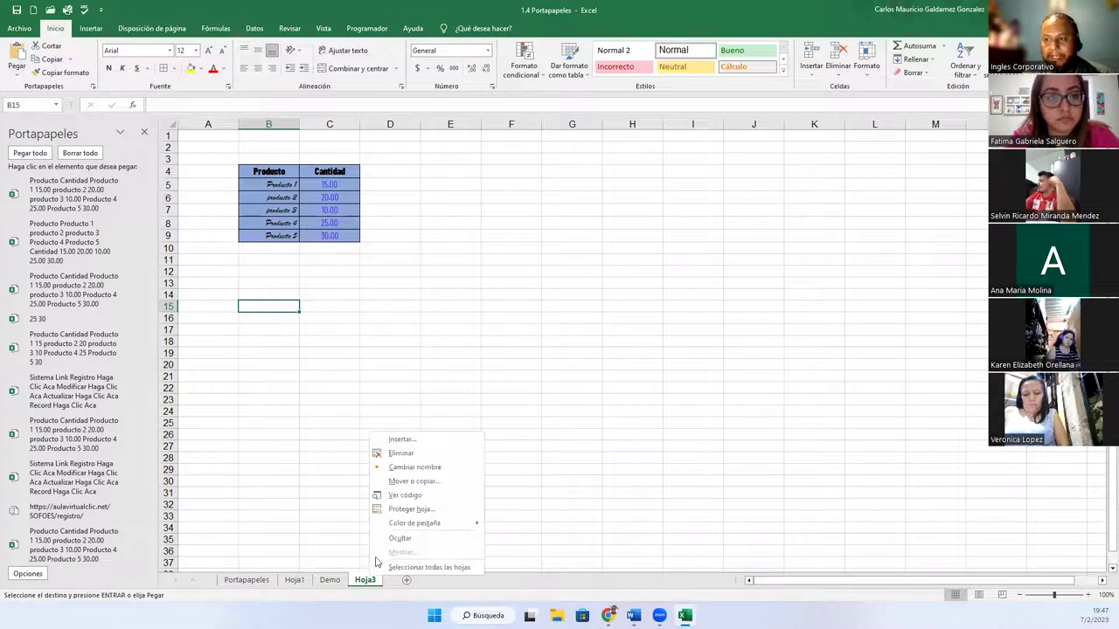
pyautogui.click(400, 453)
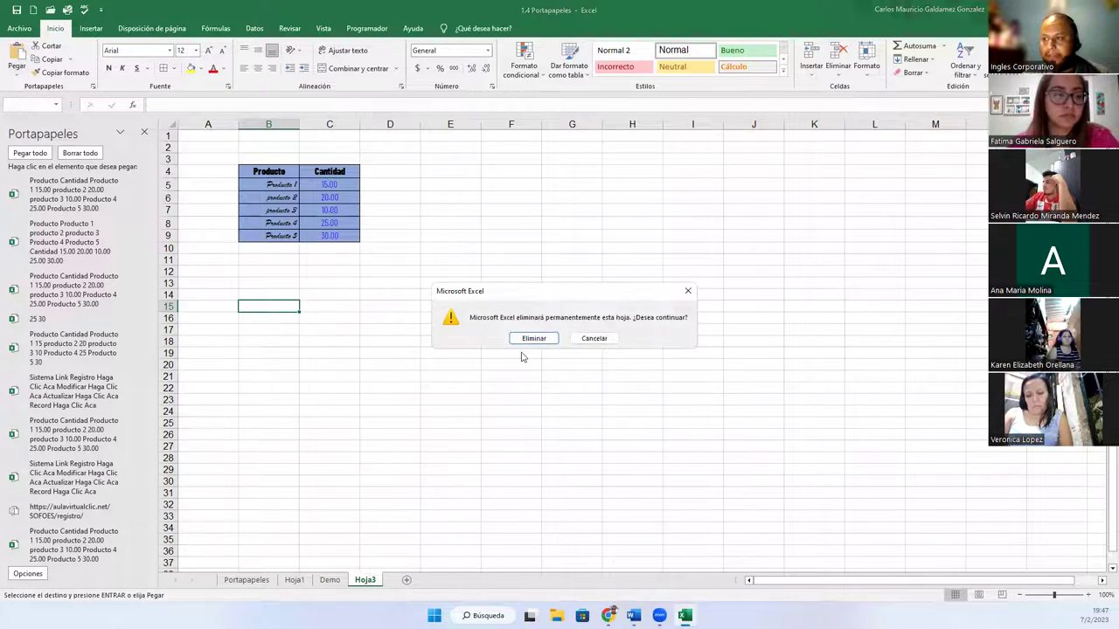
pyautogui.click(521, 339)
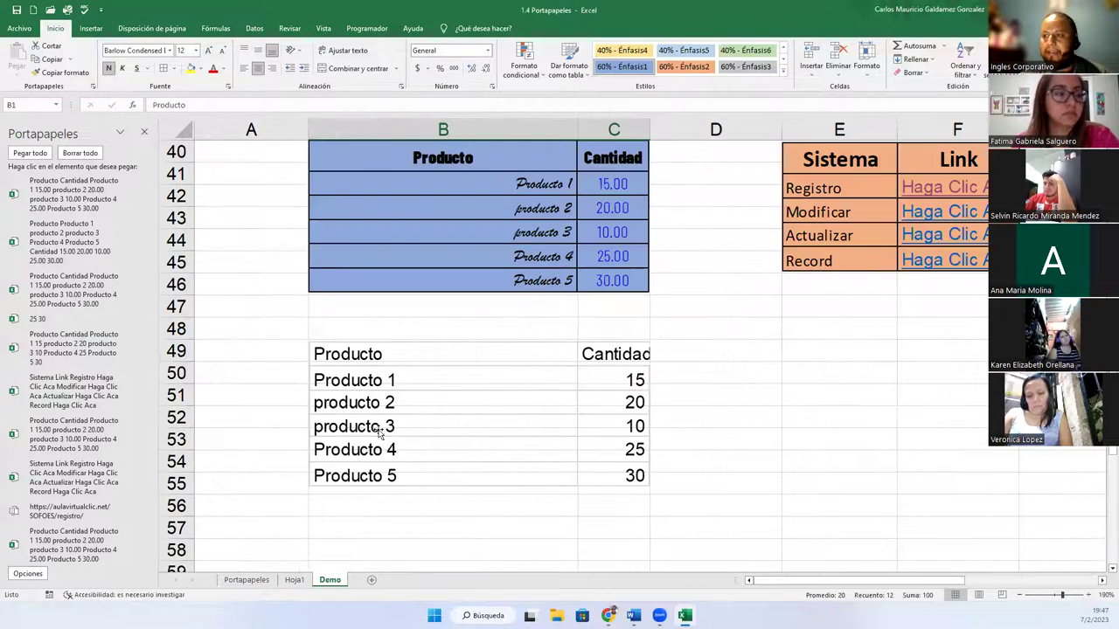
# Select the Producto table B1:C6 on the Demo sheet, then hide the Office clipboard and show it again
pyautogui.scroll(-2, 336, 403)
pyautogui.scroll(-3, 335, 405)
pyautogui.scroll(12, 334, 405)
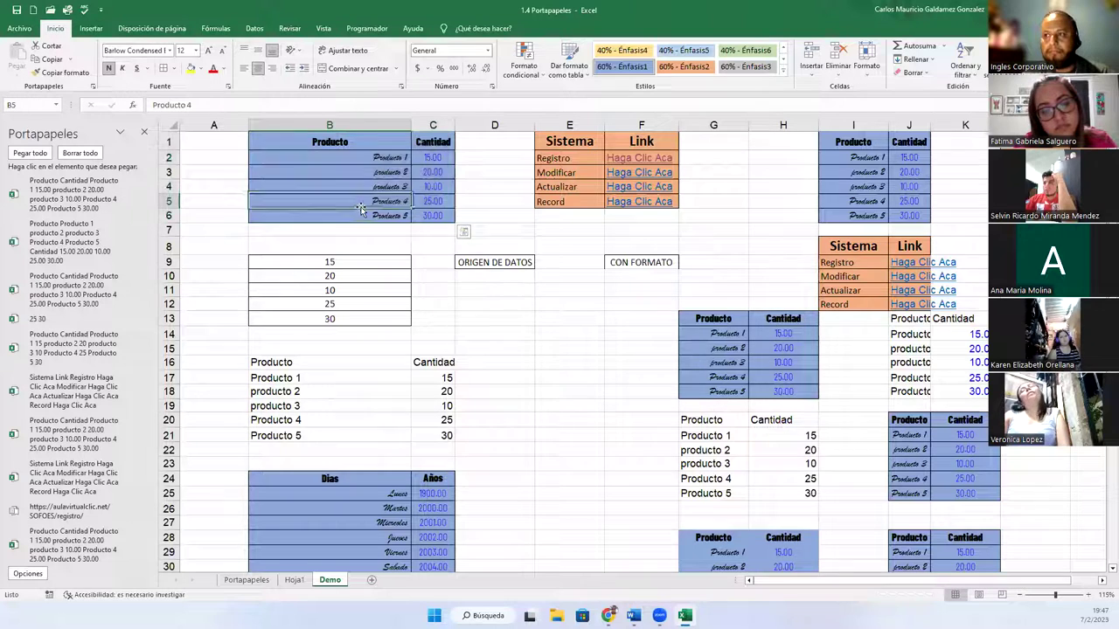
pyautogui.moveTo(328, 150); pyautogui.dragTo(426, 216)
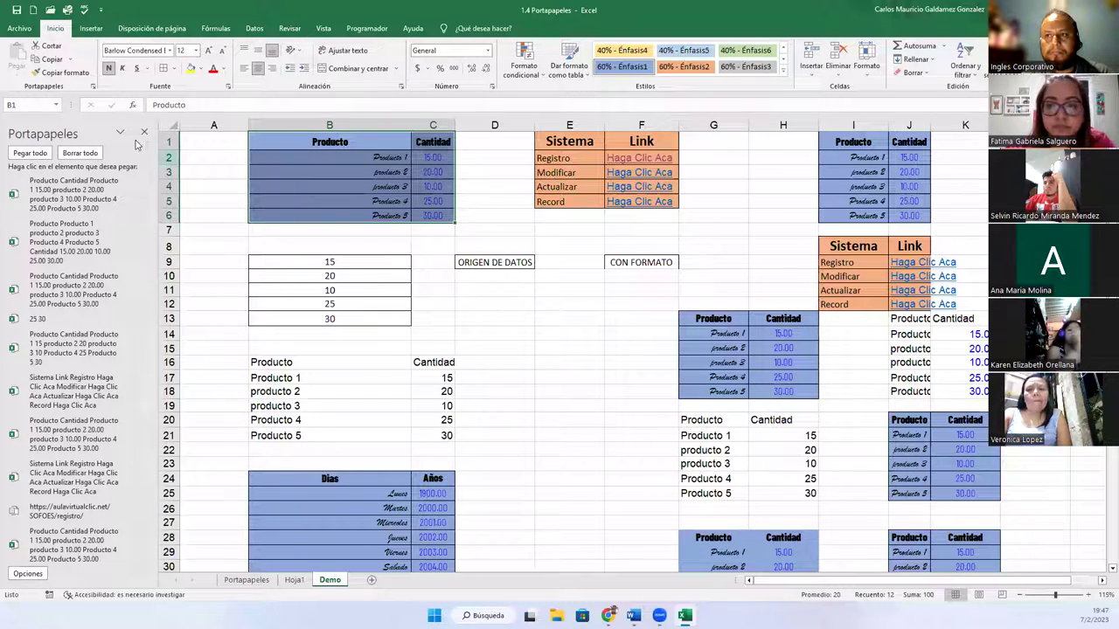
pyautogui.click(92, 86)
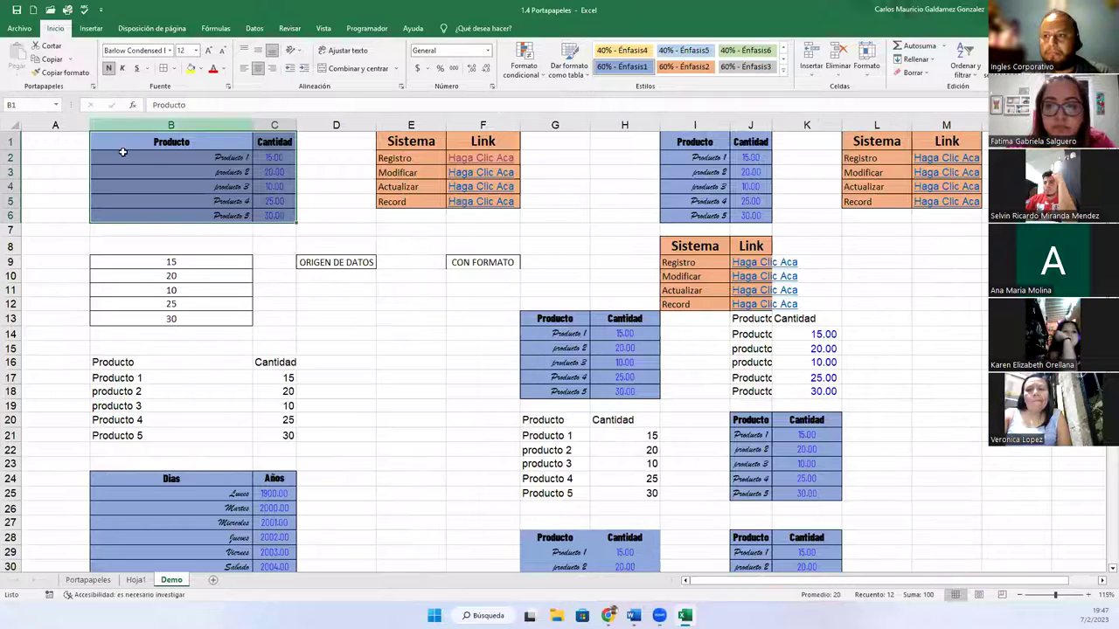
pyautogui.click(92, 87)
pyautogui.click(276, 192)
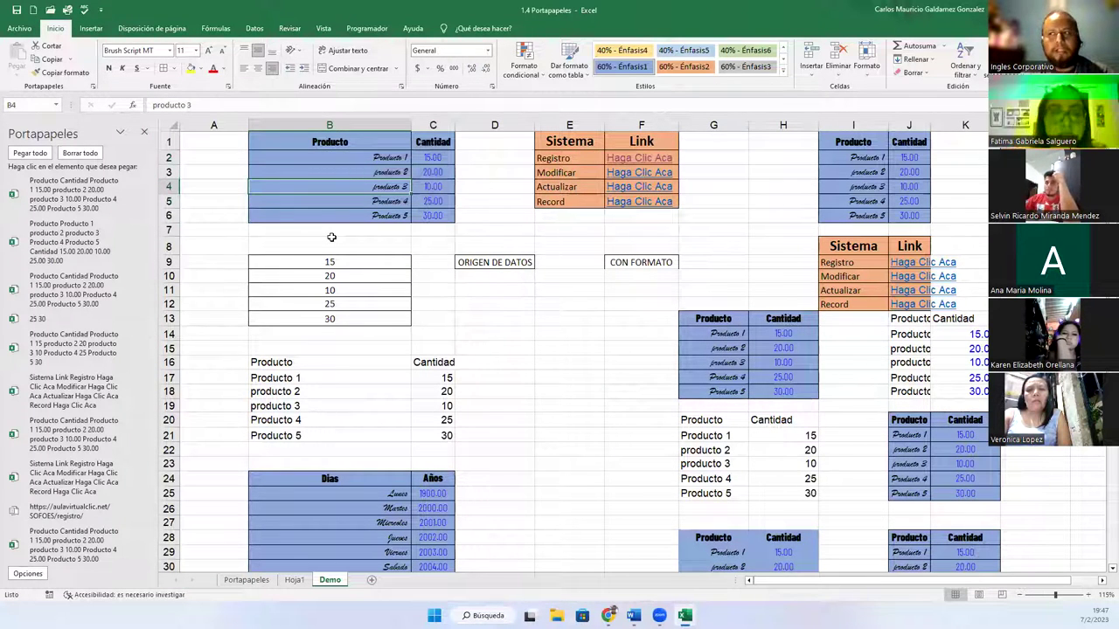
# Copy the Producto table B1:C6 and preview the quick paste options, including Imagen vinculada, without pasting
pyautogui.moveTo(299, 142); pyautogui.dragTo(428, 216)
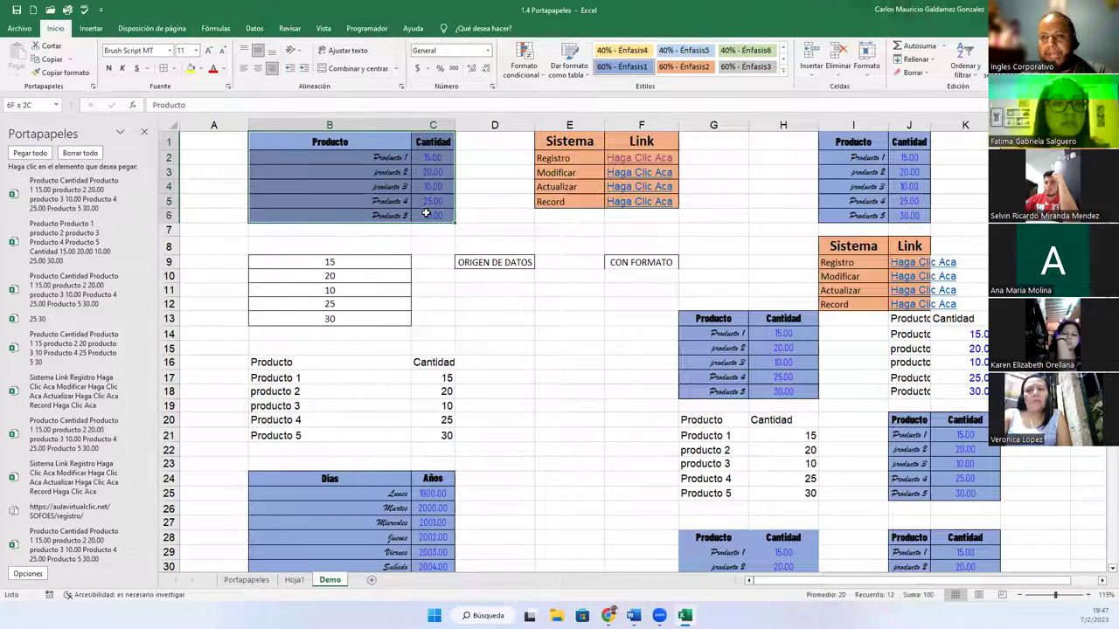
pyautogui.hotkey('ctrl', 'c')
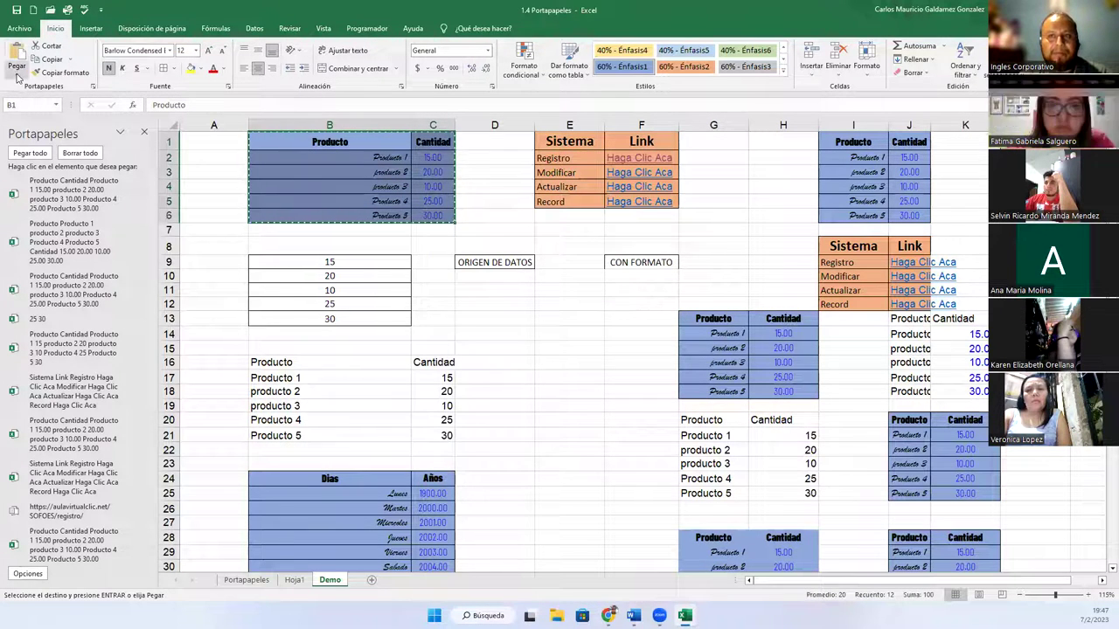
pyautogui.click(17, 76)
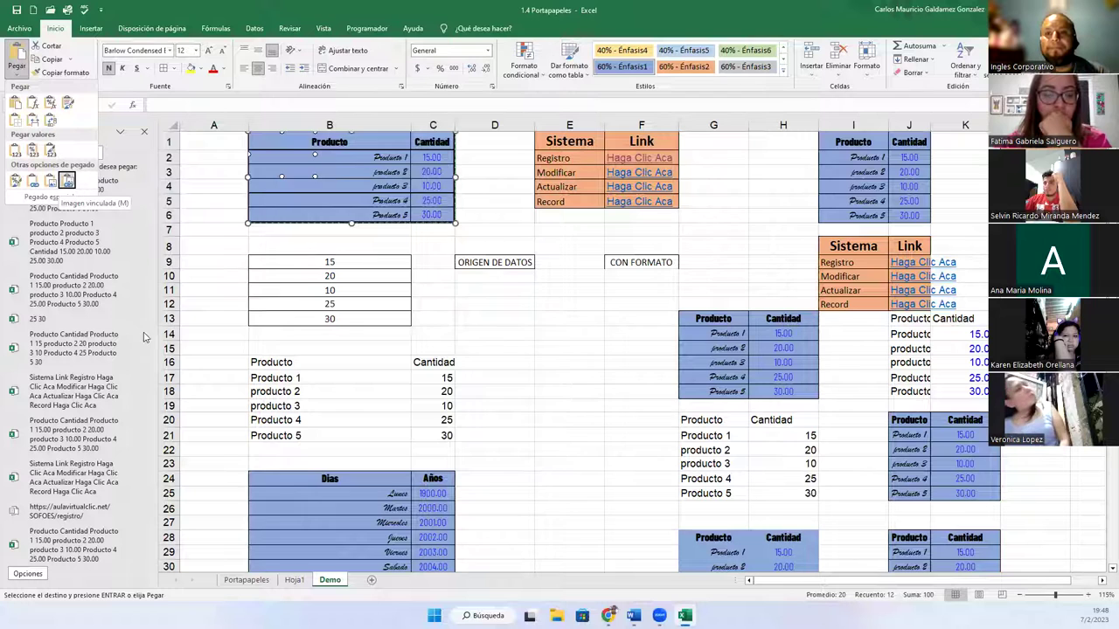
pyautogui.click(260, 251)
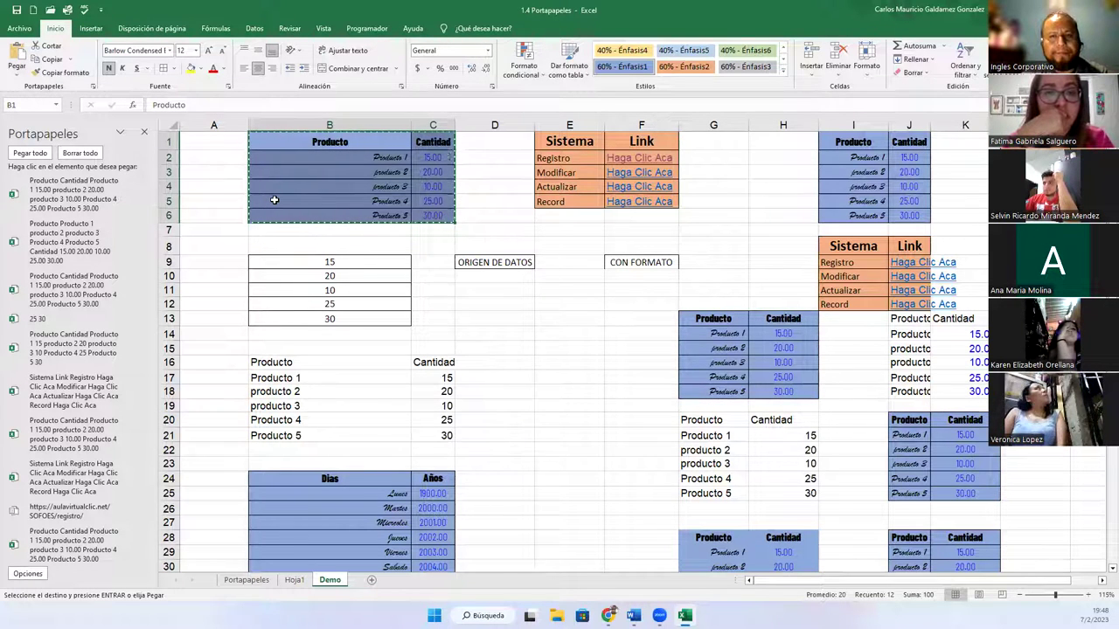
# Examine the Office product and version information on the account page, then return to the Demo sheet
pyautogui.click(14, 33)
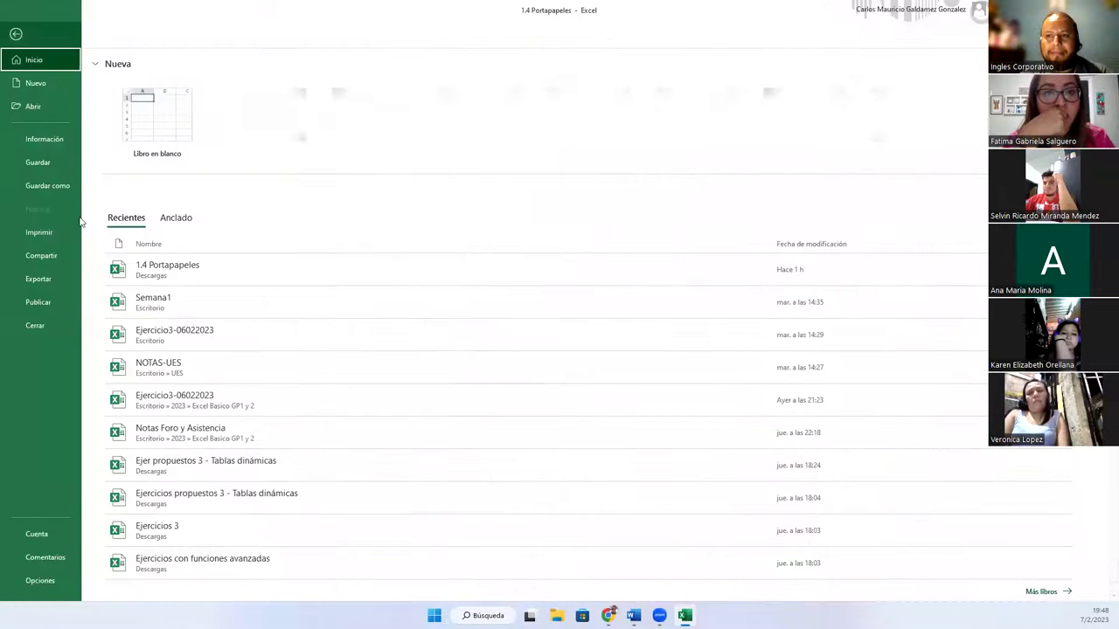
pyautogui.click(47, 534)
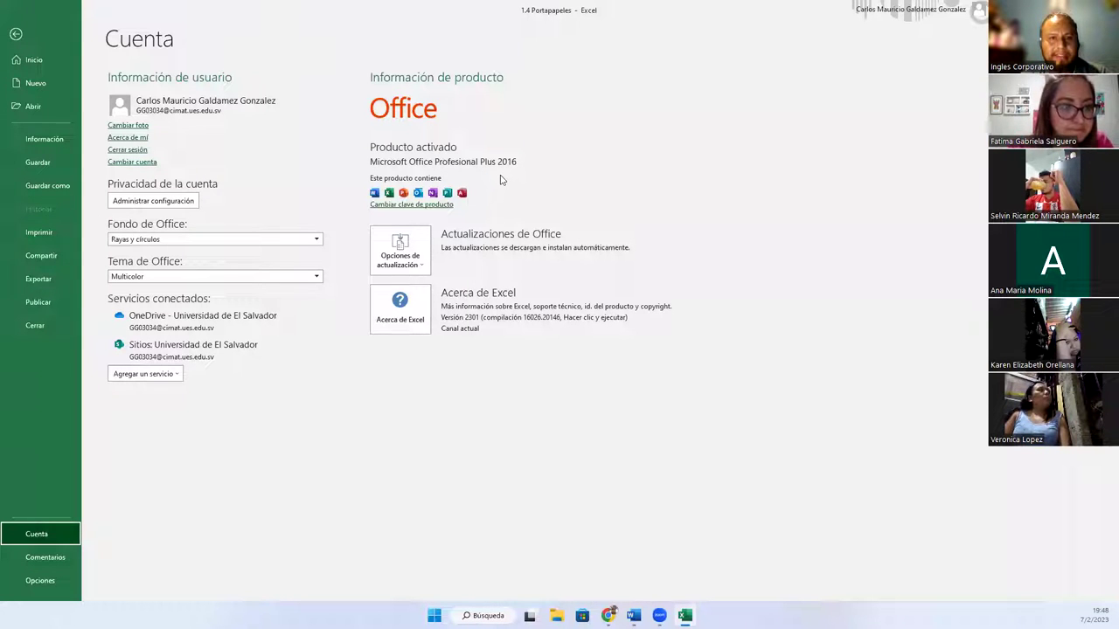
pyautogui.press('Escape')
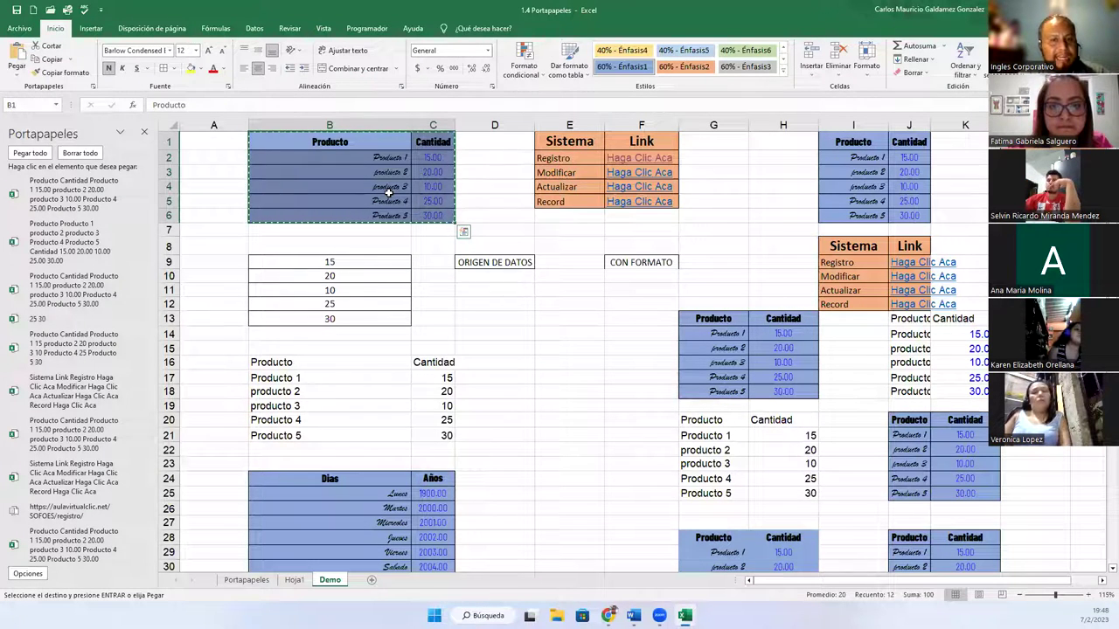
# Show the paste options list and capture a screen snip of it, including the Pegar valores and Otras opciones de pegado groups
pyautogui.click(16, 76)
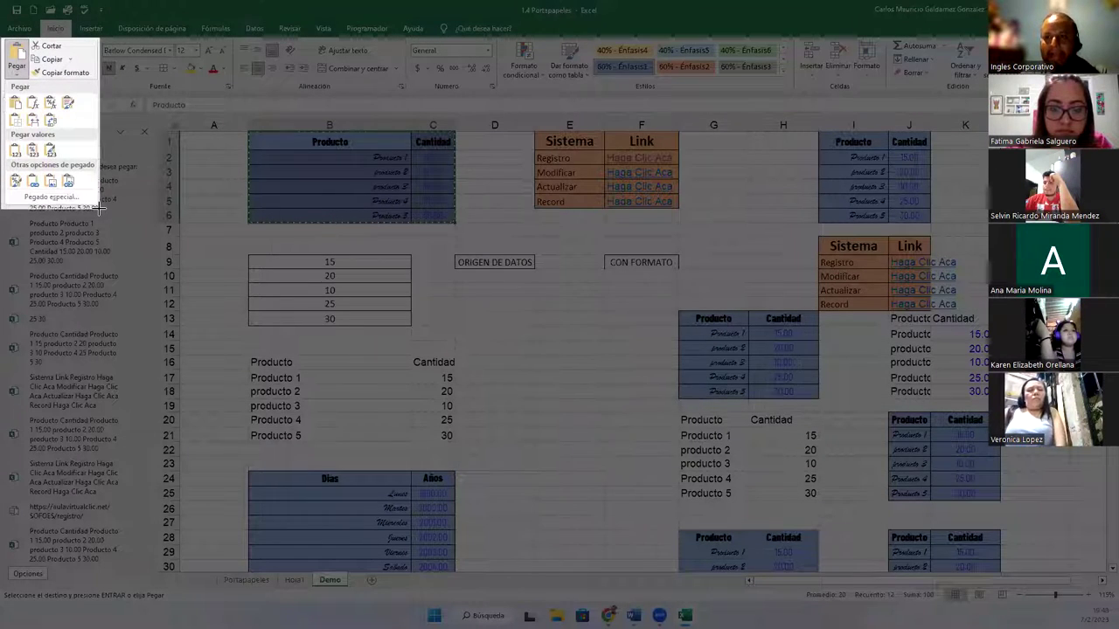
pyautogui.press('Escape')
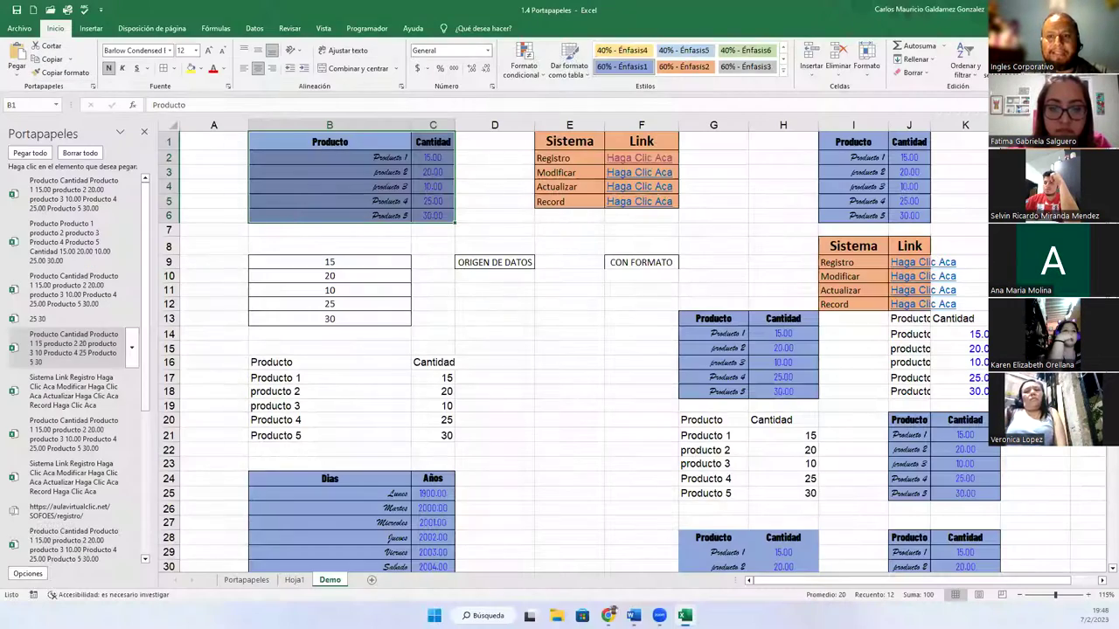
pyautogui.press('Escape')
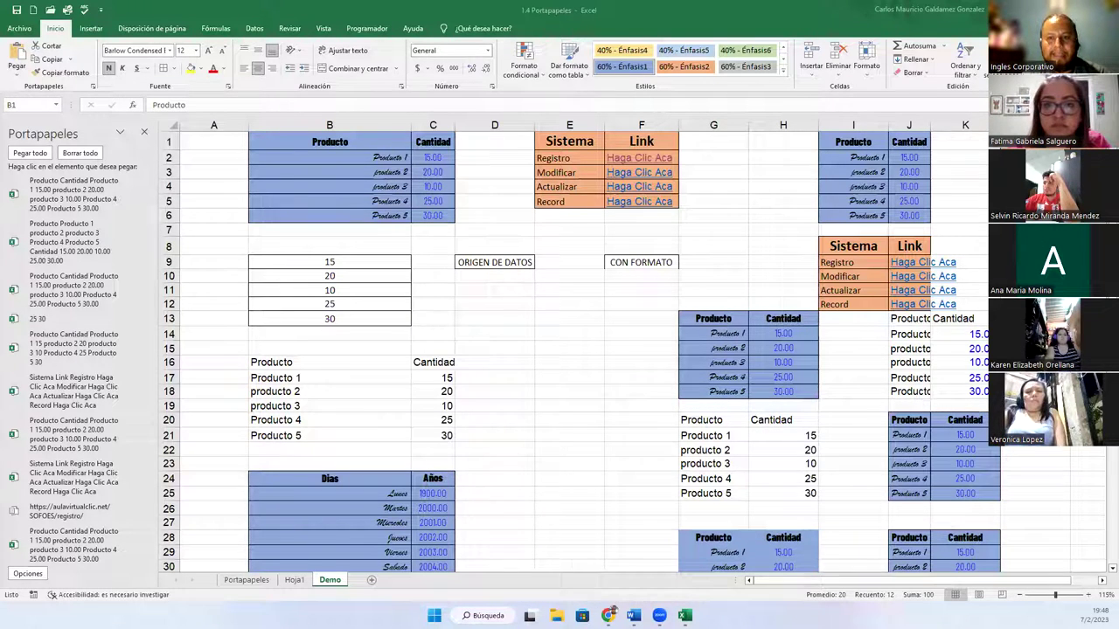
pyautogui.hotkey('ctrl', 'a')
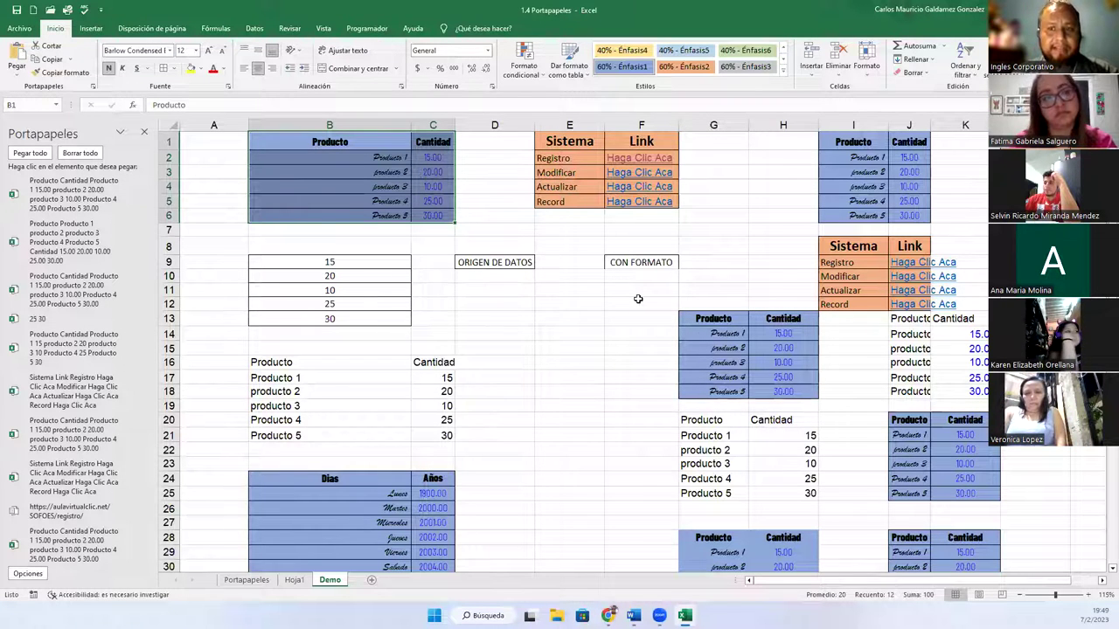
# Show the paste options with nothing copied, then select the Producto column cells B1:B4 on the Demo sheet
pyautogui.click(386, 333)
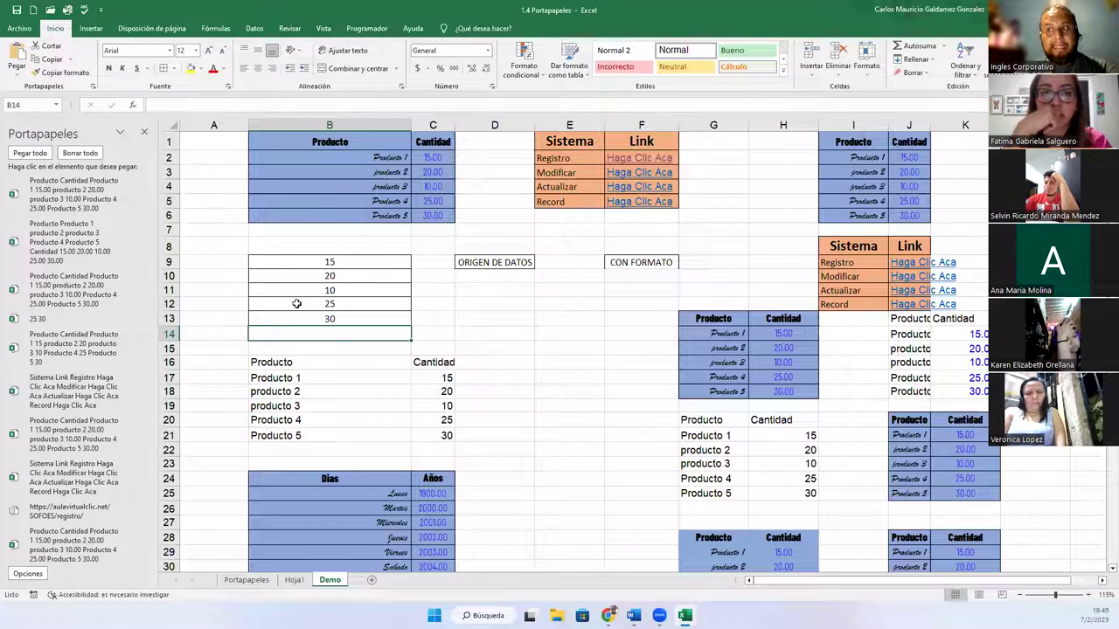
pyautogui.click(281, 267)
pyautogui.click(303, 322)
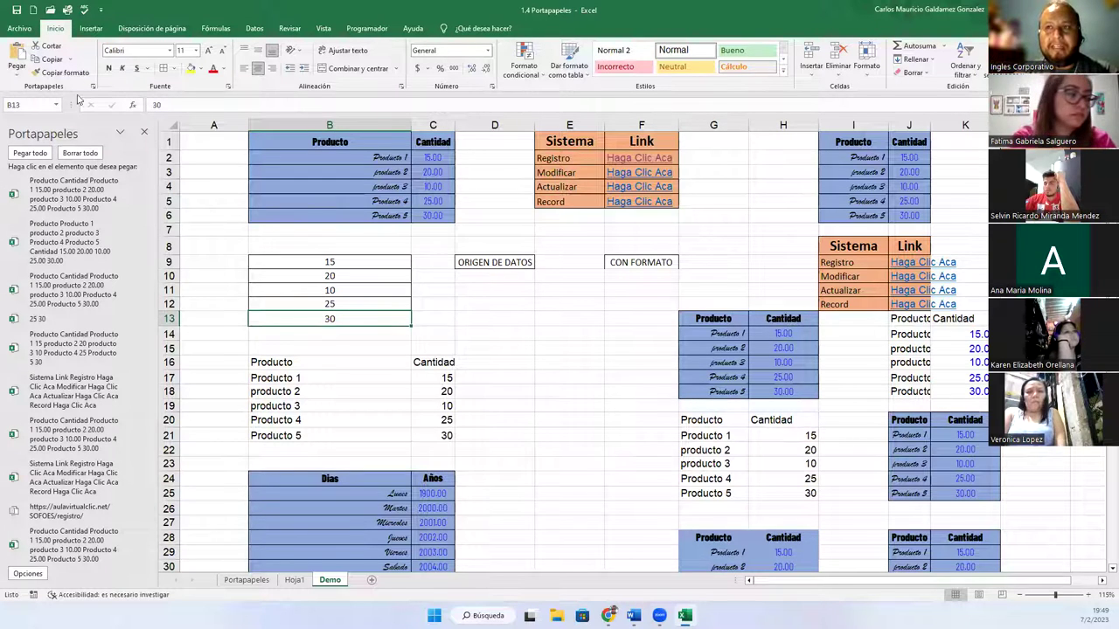
pyautogui.click(26, 77)
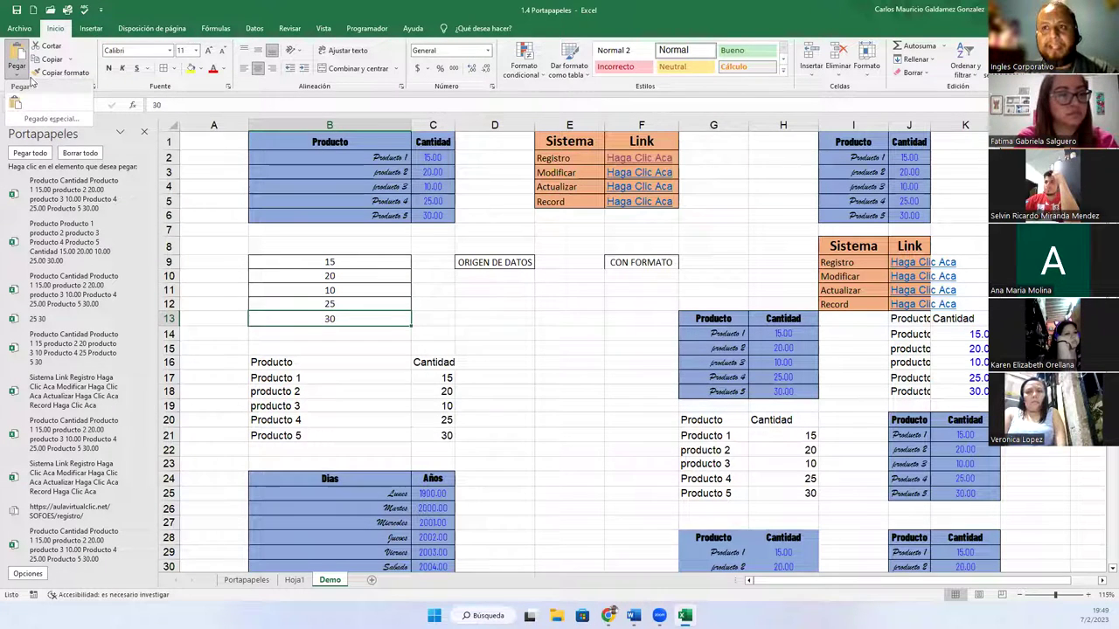
pyautogui.click(307, 143)
pyautogui.click(309, 143)
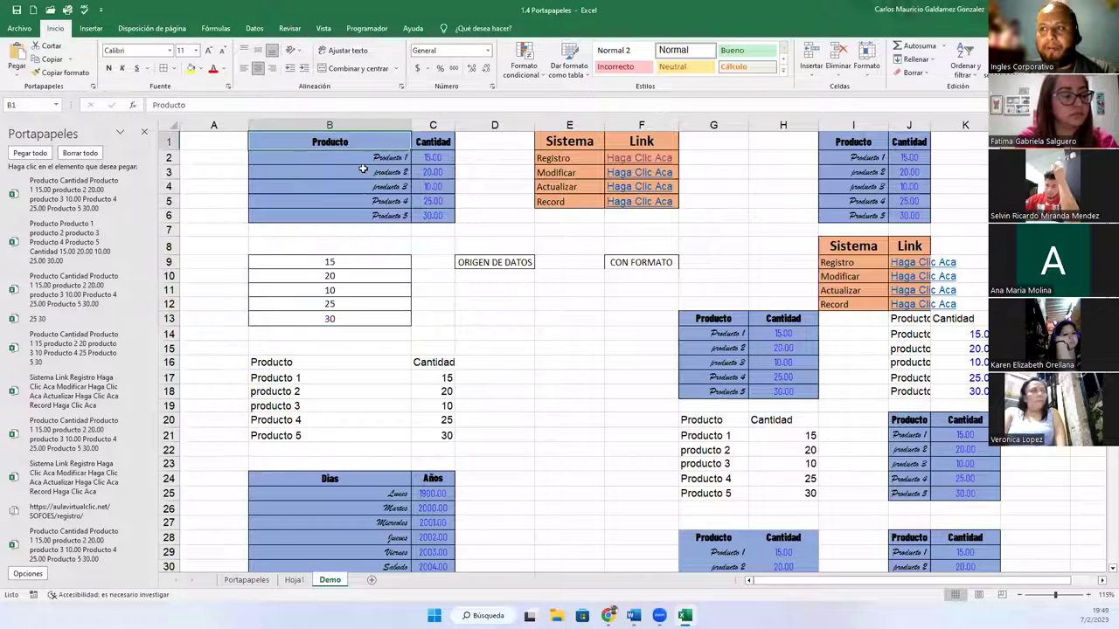
pyautogui.moveTo(363, 169); pyautogui.dragTo(362, 186)
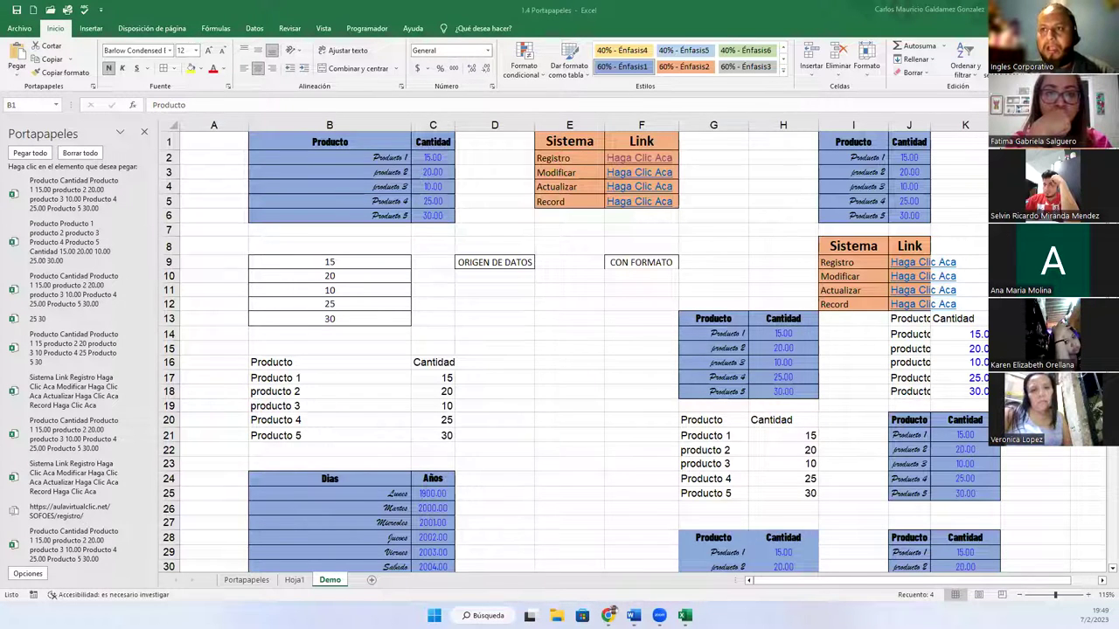
# Clear all items from the Office clipboard, close its pane and select cell D14
pyautogui.click(79, 153)
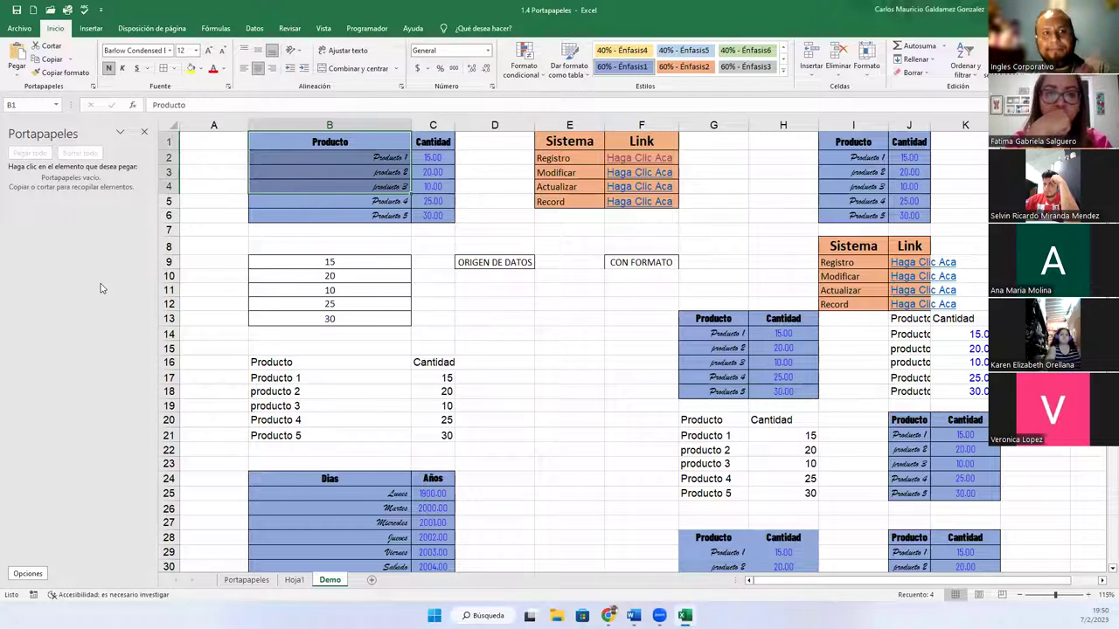
pyautogui.click(144, 132)
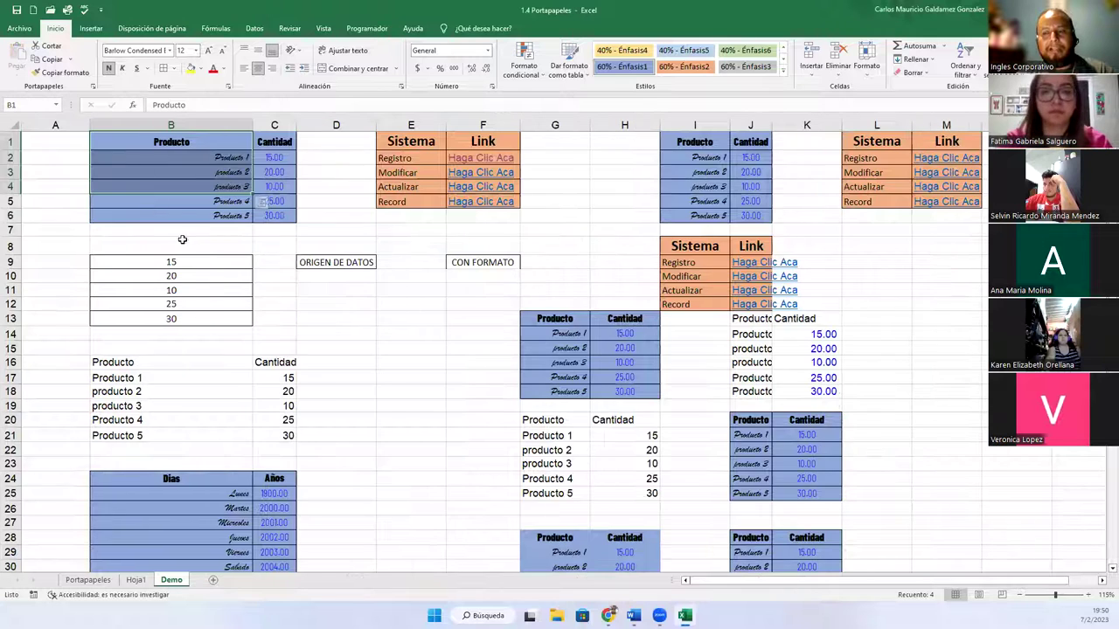
pyautogui.click(356, 330)
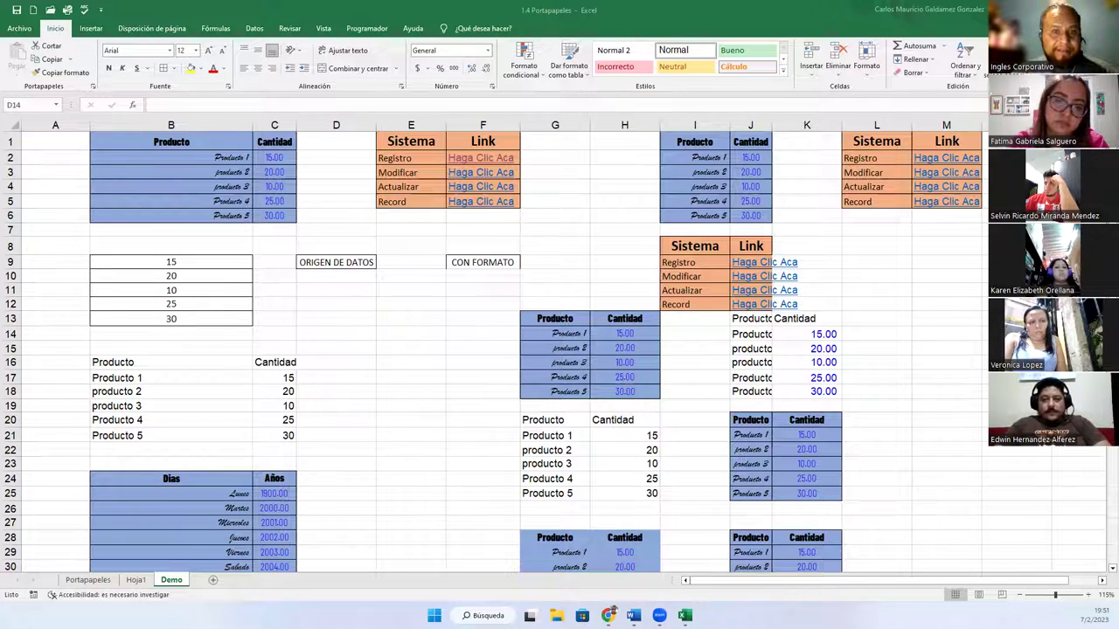
# Copy the product list B2:C6 on the Portapapeles sheet and view the available paste options without pasting
pyautogui.click(83, 582)
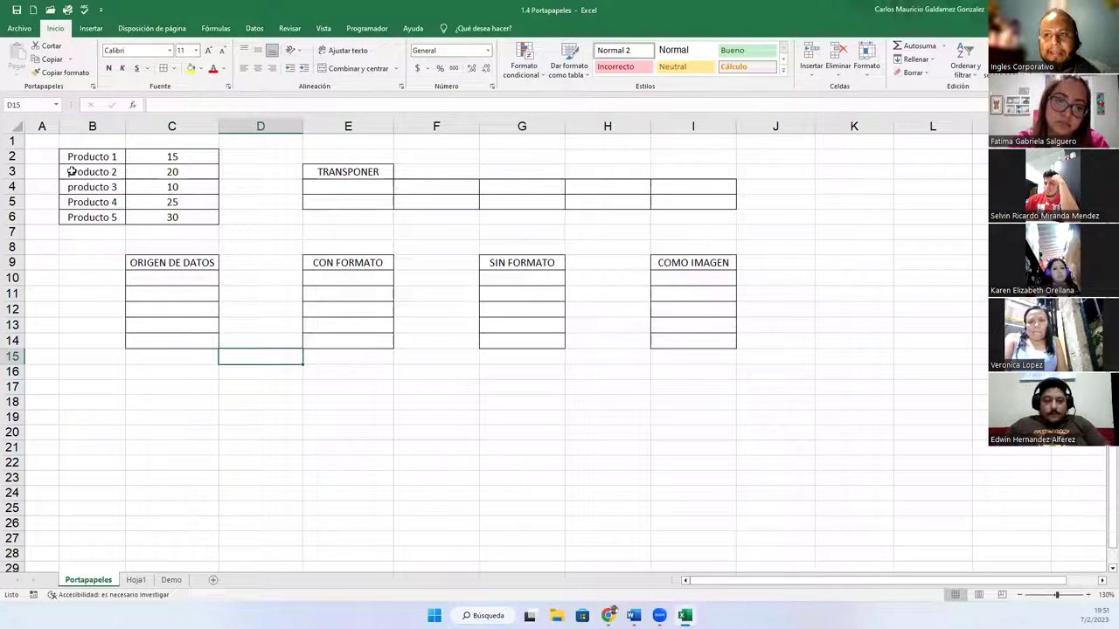
pyautogui.moveTo(89, 159); pyautogui.dragTo(185, 222)
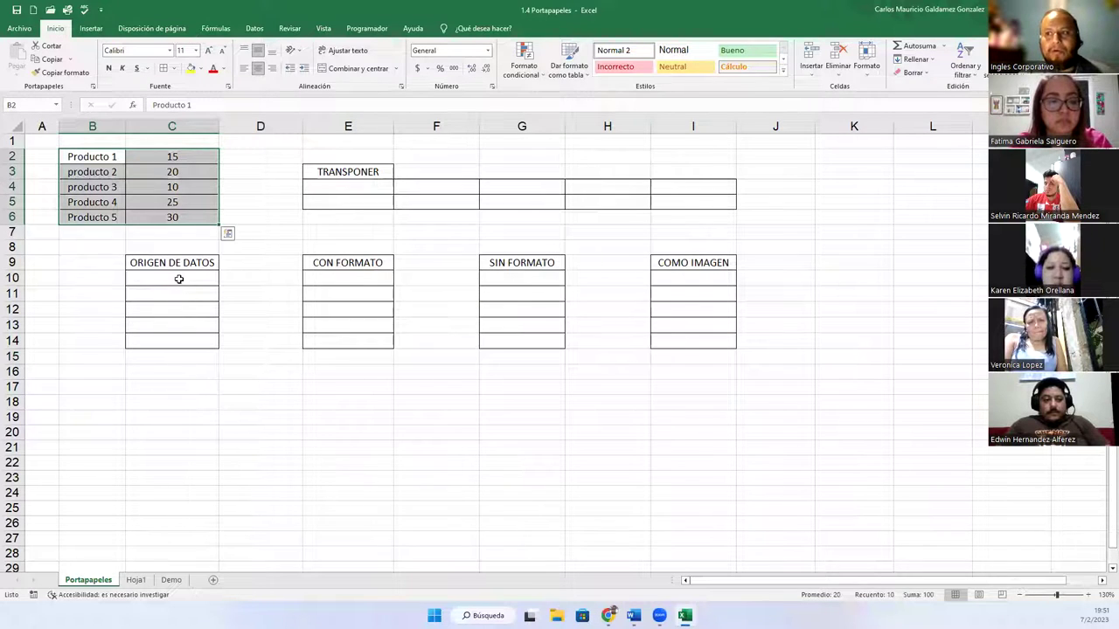
pyautogui.hotkey('ctrl', 'c')
pyautogui.click(16, 72)
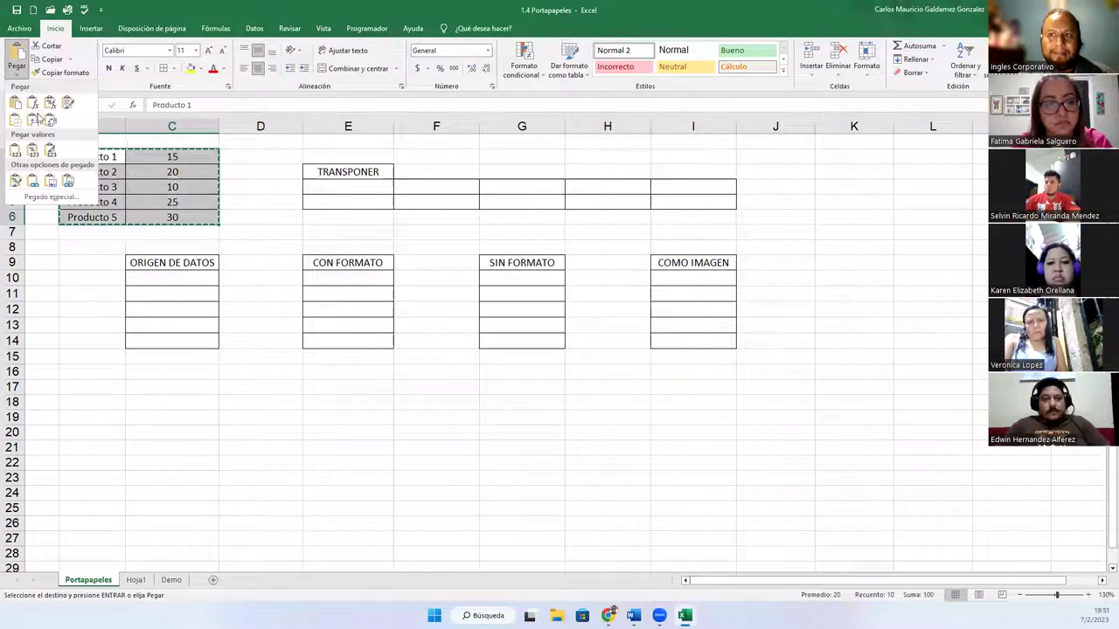
pyautogui.click(171, 277)
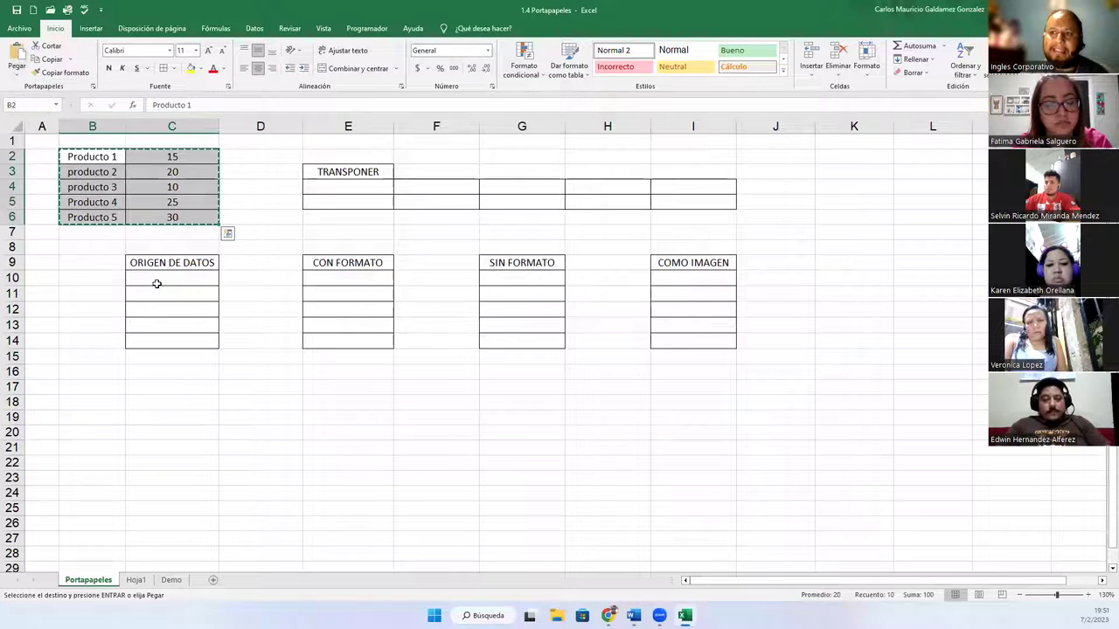
# Select in turn the ORIGEN DE DATOS, CON FORMATO, SIN FORMATO and COMO IMAGEN blocks in rows 9 to 14
pyautogui.moveTo(165, 262); pyautogui.dragTo(173, 338)
pyautogui.moveTo(341, 260); pyautogui.dragTo(378, 335)
pyautogui.moveTo(509, 265); pyautogui.dragTo(519, 341)
pyautogui.moveTo(694, 263); pyautogui.dragTo(692, 341)
pyautogui.click(692, 341)
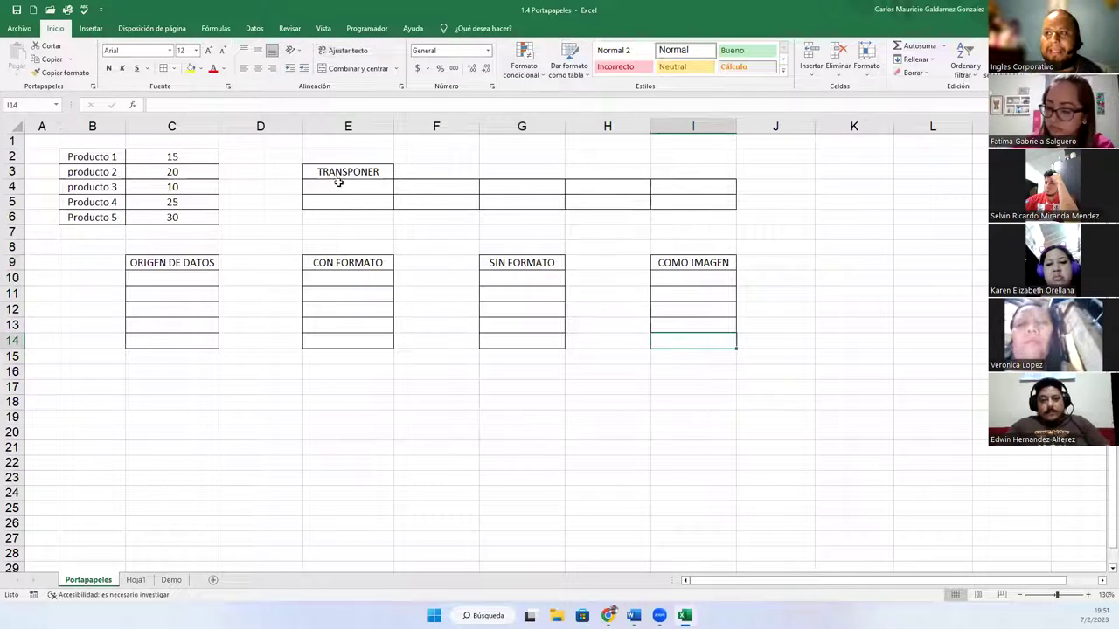
# Point out the TRANSPONER exercise by selecting its heading, the source range B2:C6 and the empty grid E4:I5
pyautogui.click(362, 172)
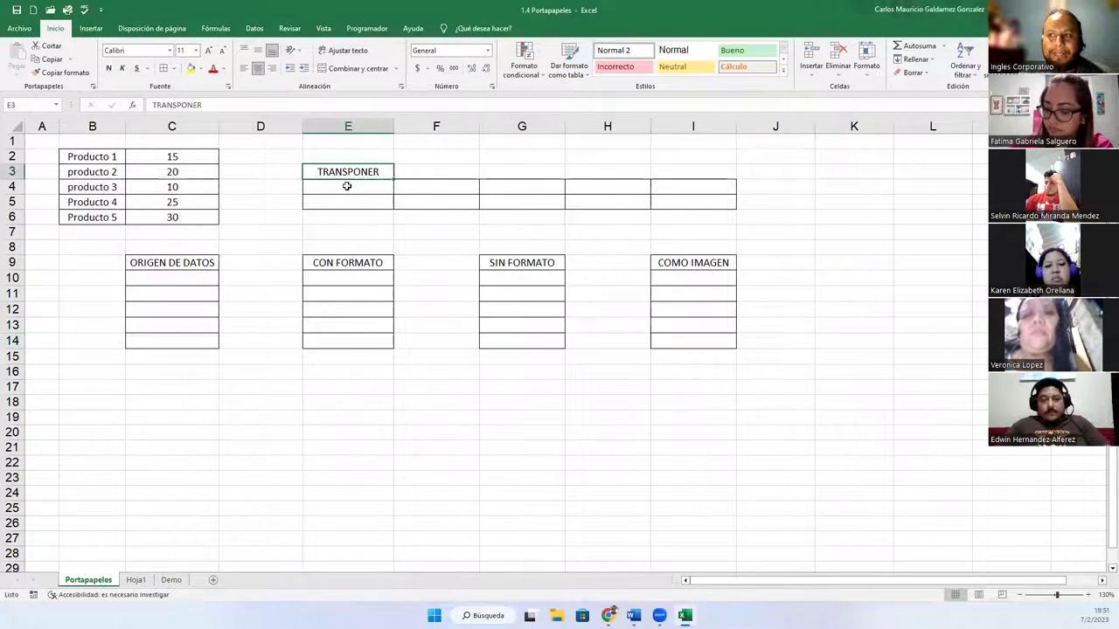
pyautogui.moveTo(97, 156); pyautogui.dragTo(171, 218)
pyautogui.moveTo(311, 189); pyautogui.dragTo(684, 199)
pyautogui.click(520, 356)
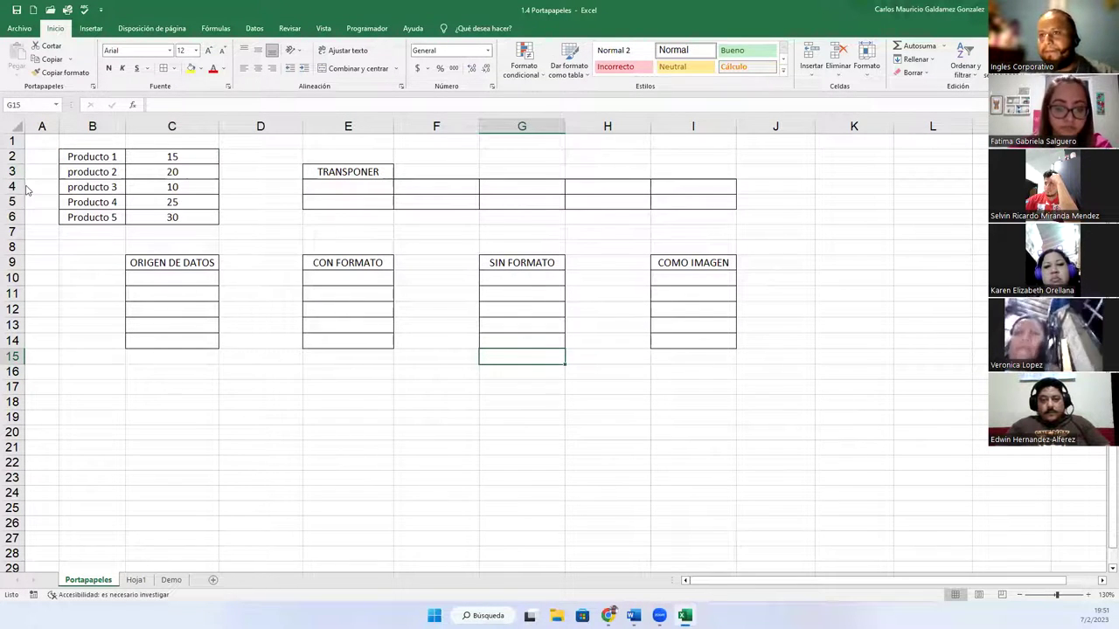
# Capture a screen snip of the exercise tables on the Portapapeles sheet
pyautogui.press('super+shift+s')
pyautogui.moveTo(9, 92); pyautogui.dragTo(814, 434)
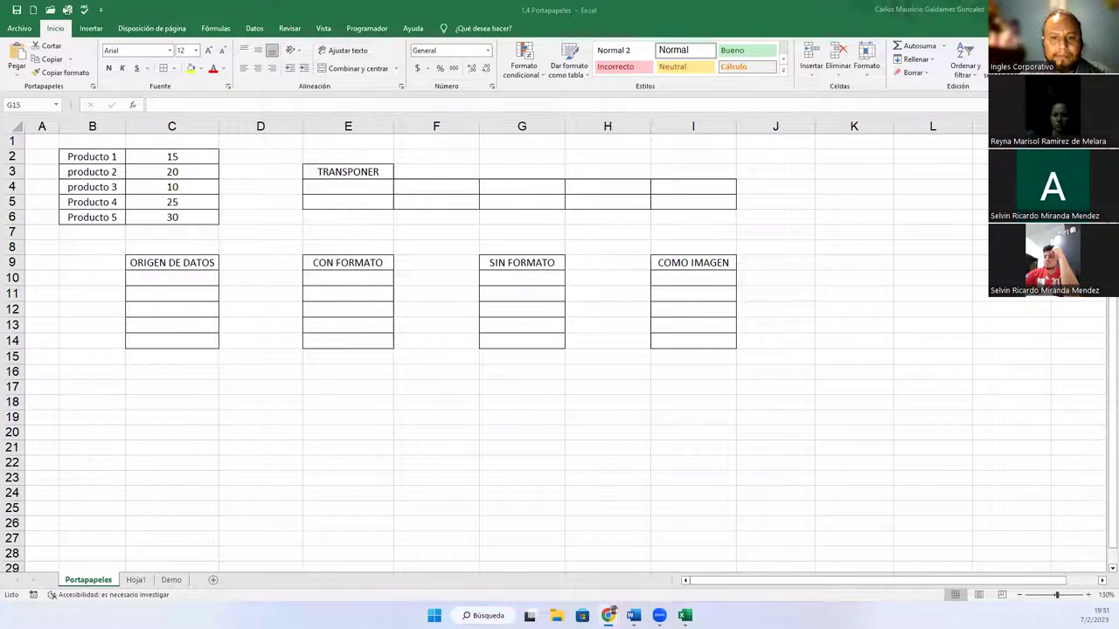
pyautogui.click(522, 356)
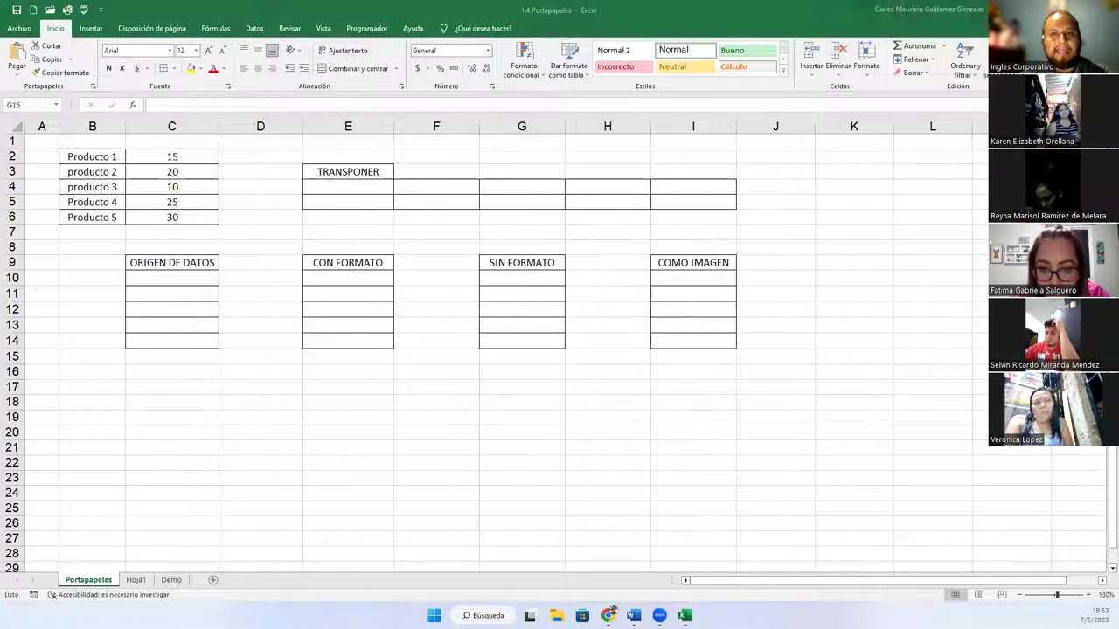
# Switch to Chrome and open the GRUPO01-7-8PM folder inside CURSOSEXCEL on Google Drive, leaving a blank tab open beside it
pyautogui.hotkey('alt', 'Tab')
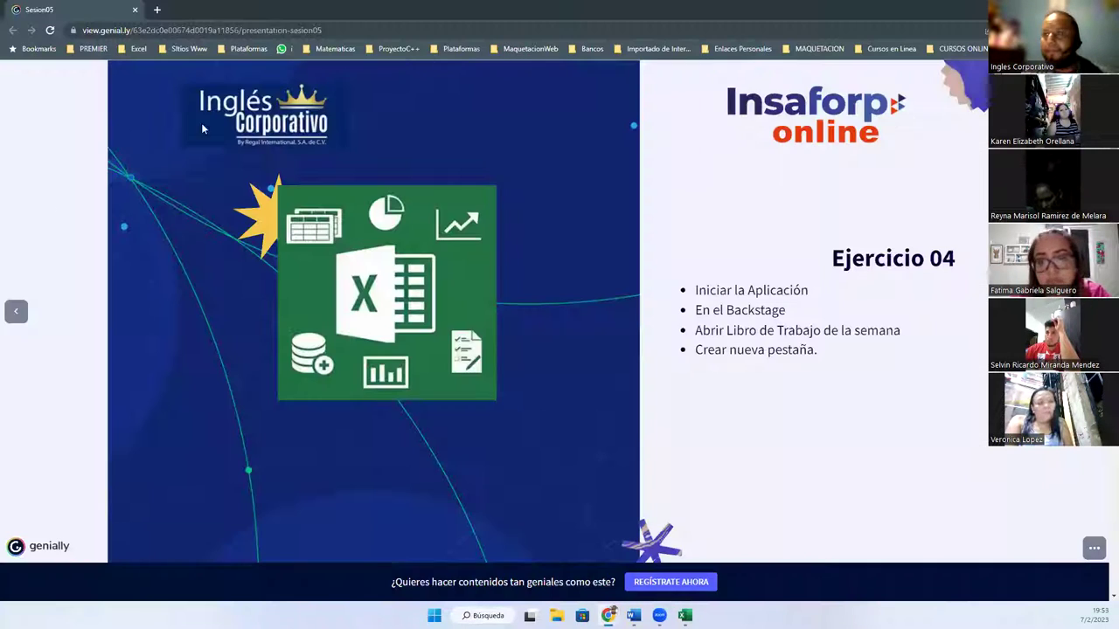
pyautogui.click(157, 10)
pyautogui.write('dr')
pyautogui.press('Return')
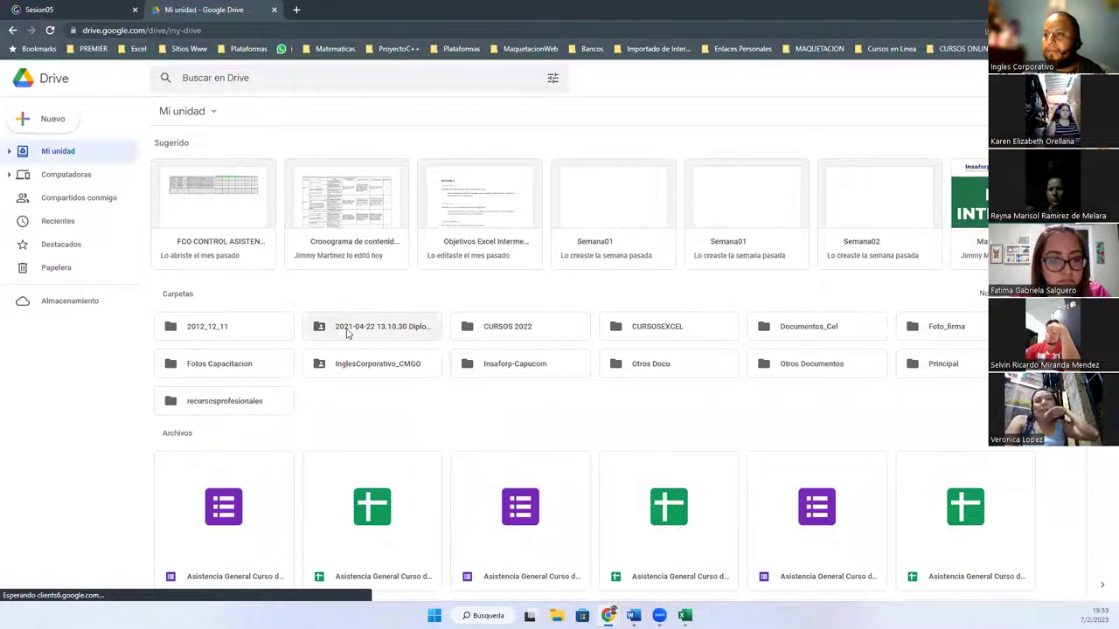
pyautogui.click(636, 331)
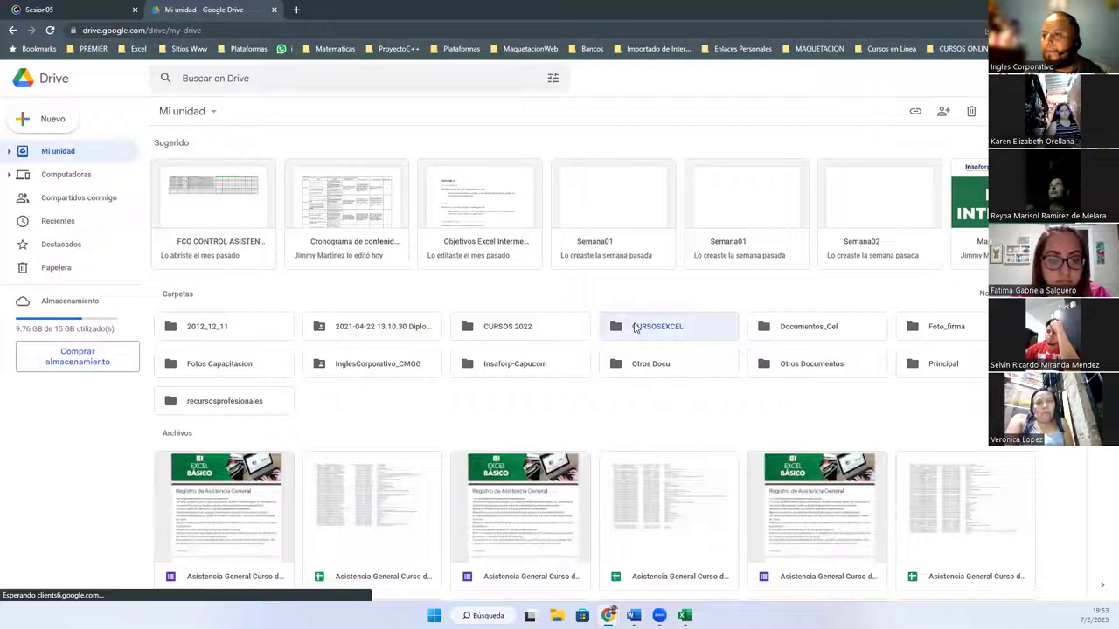
pyautogui.doubleClick(636, 328)
pyautogui.click(230, 184)
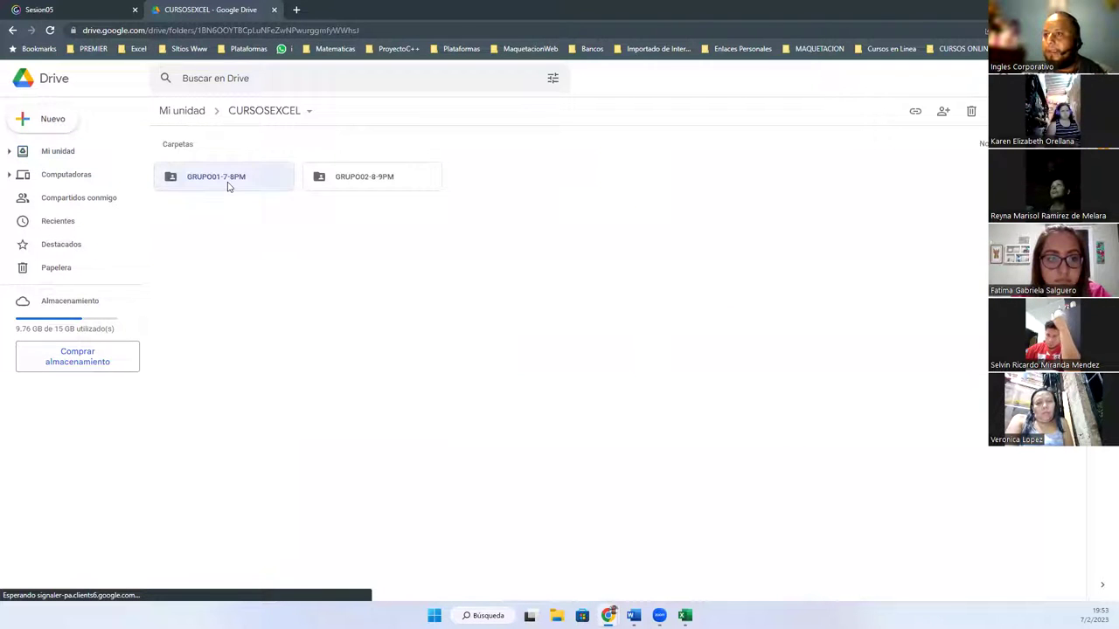
pyautogui.doubleClick(230, 185)
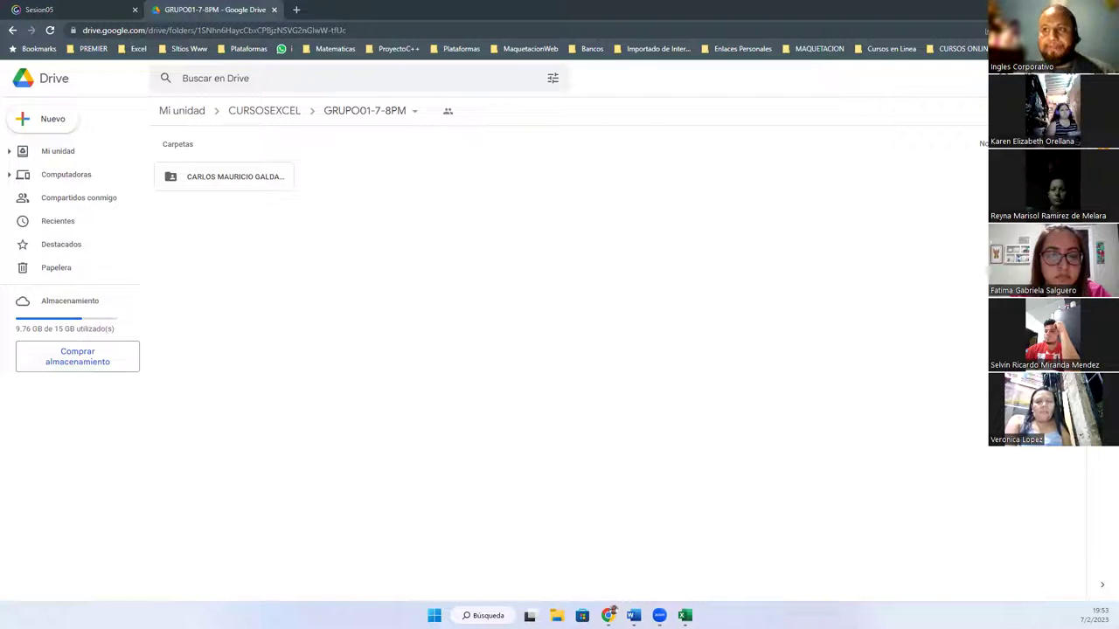
pyautogui.click(297, 11)
pyautogui.click(203, 11)
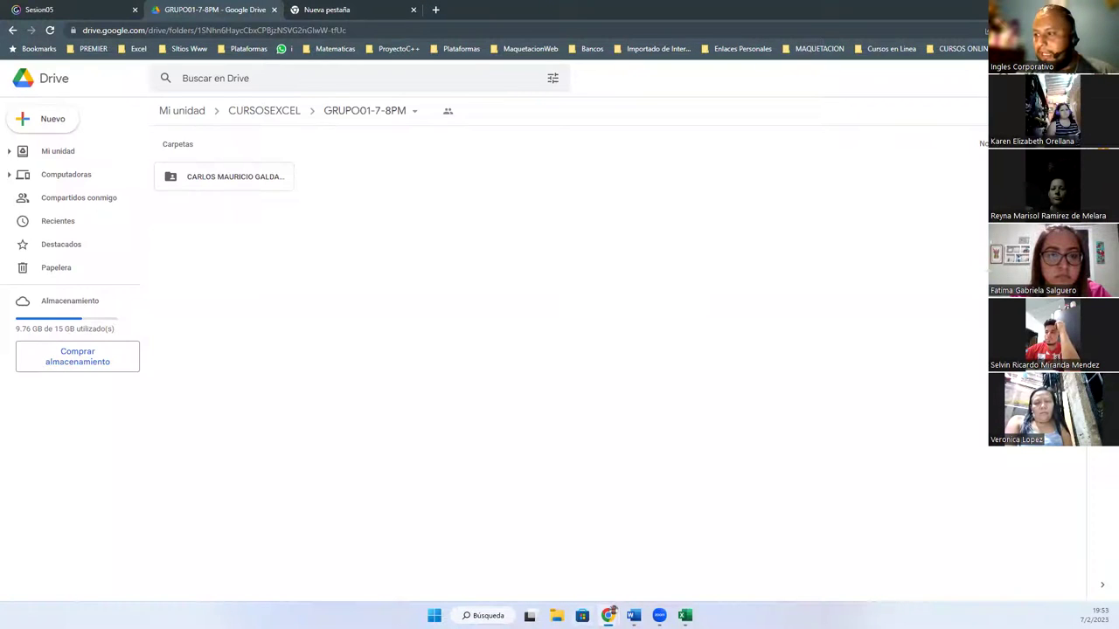
# Return to the Excel workbook, view the Hoja1 sheet and go back to the Portapapeles sheet
pyautogui.click(685, 616)
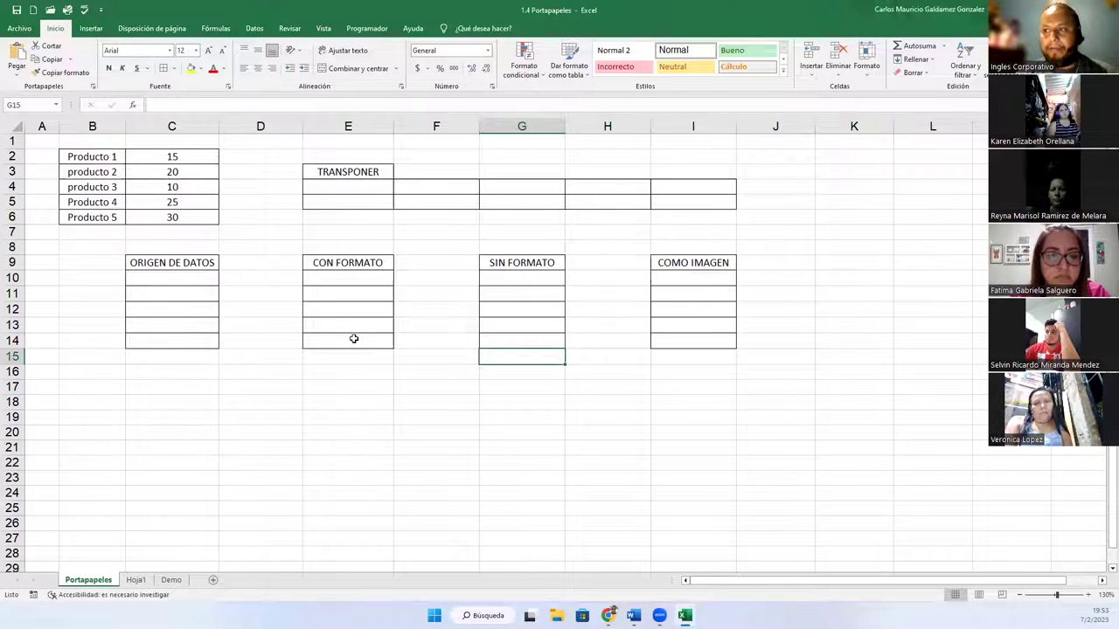
pyautogui.click(354, 340)
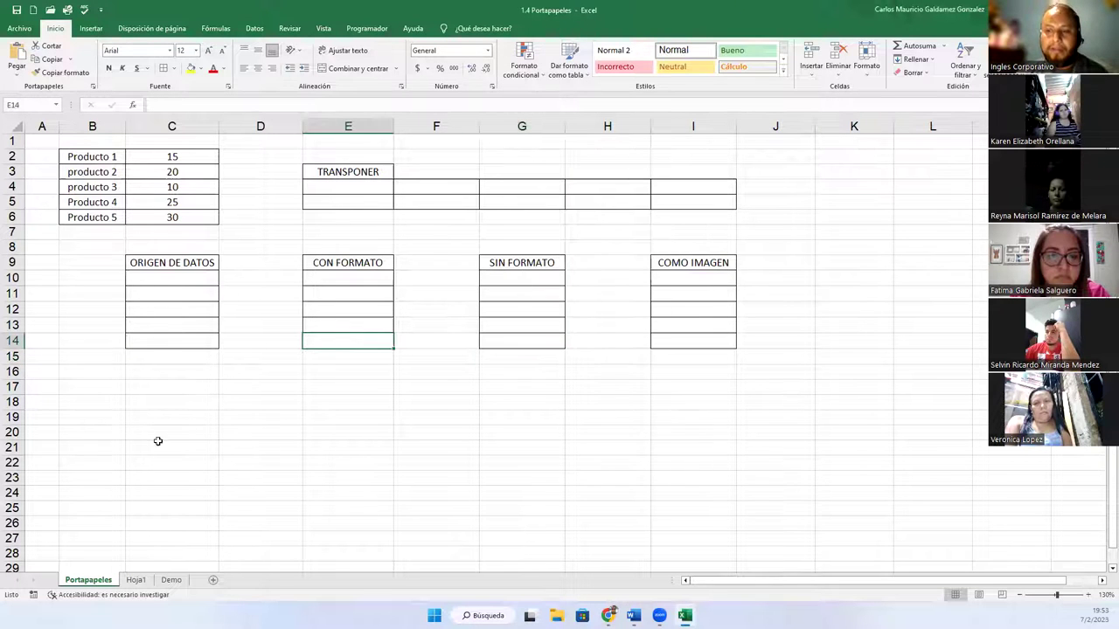
pyautogui.click(136, 582)
pyautogui.click(88, 581)
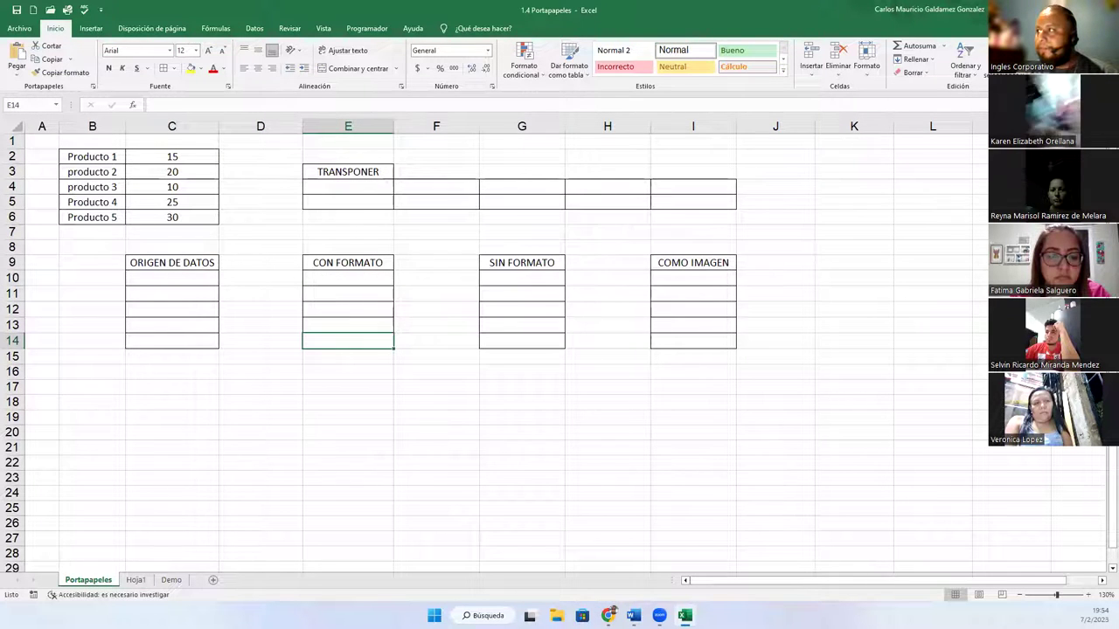
# Switch to Chrome and open the course dashboard at online.inglescorporativo.net
pyautogui.hotkey('alt', 'Tab')
pyautogui.hotkey('ctrl', 't')
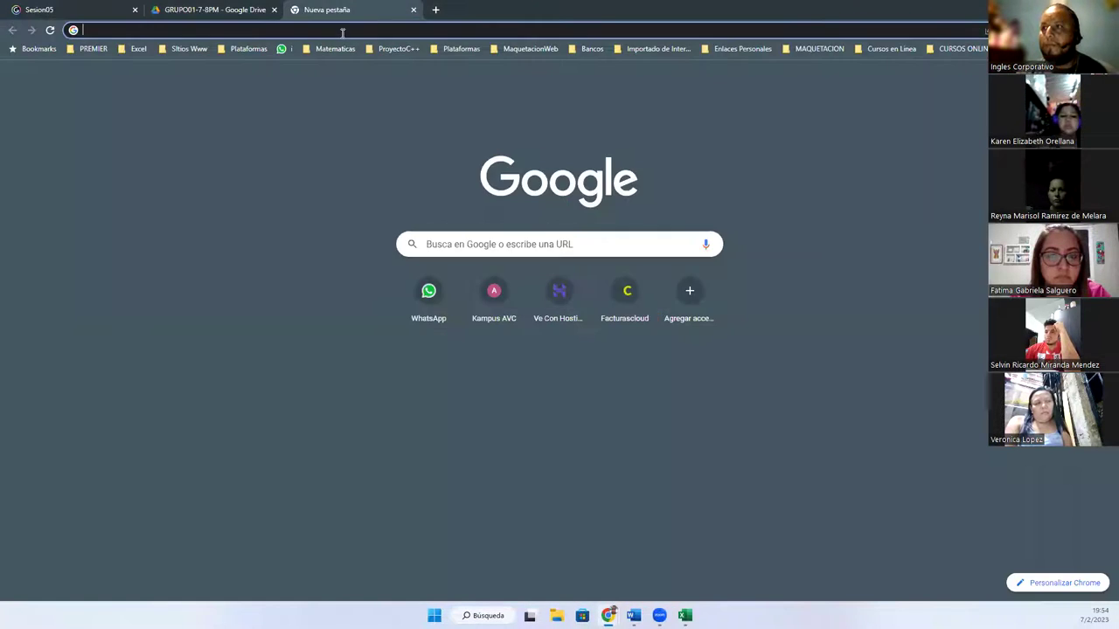
pyautogui.click(341, 30)
pyautogui.write('on')
pyautogui.press('Return')
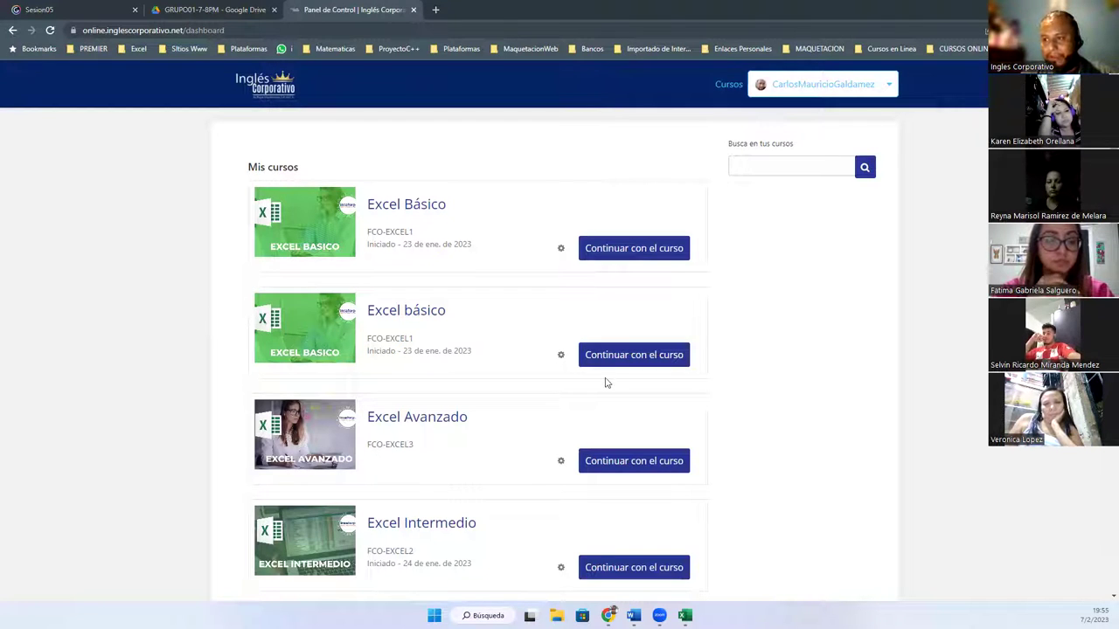
# Open the instructor gradebook of the second Excel básico course and review the students' homework grades
pyautogui.click(414, 319)
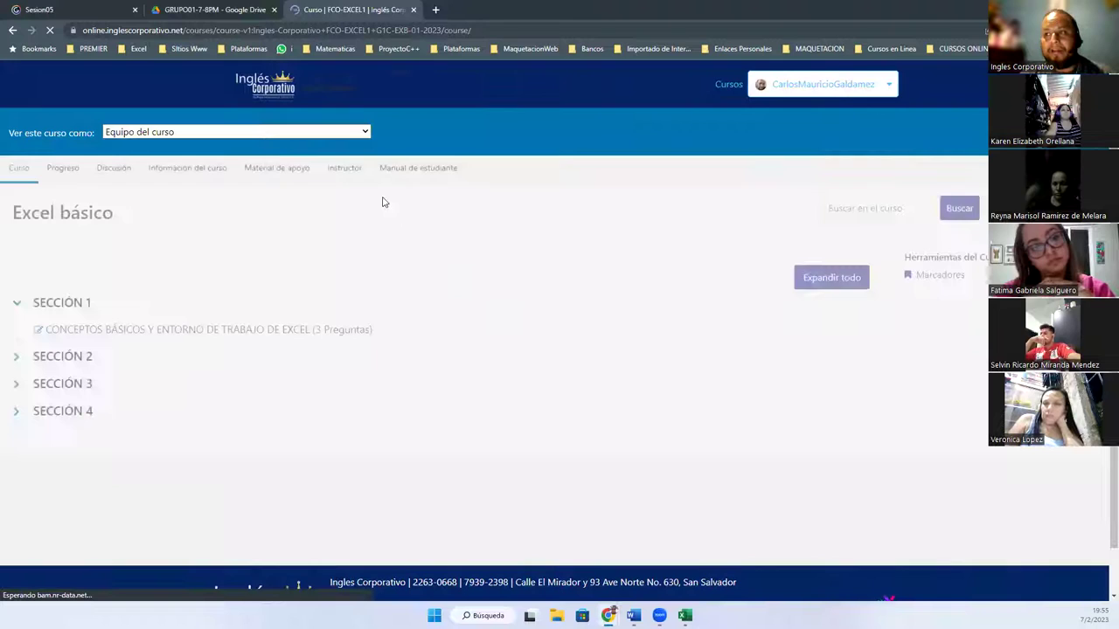
pyautogui.click(368, 183)
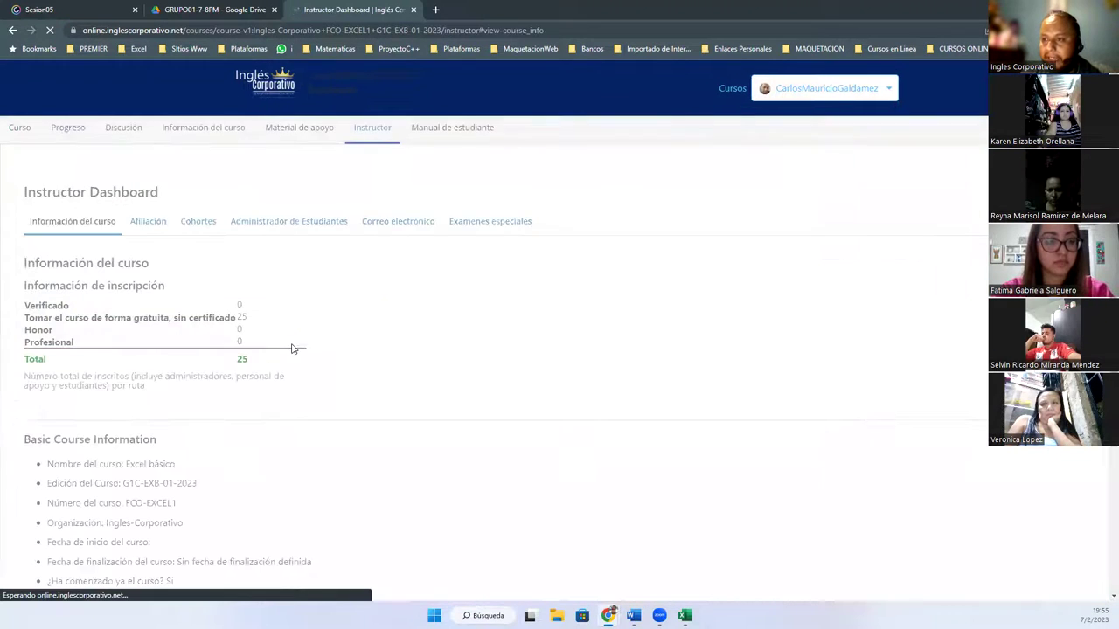
pyautogui.click(252, 233)
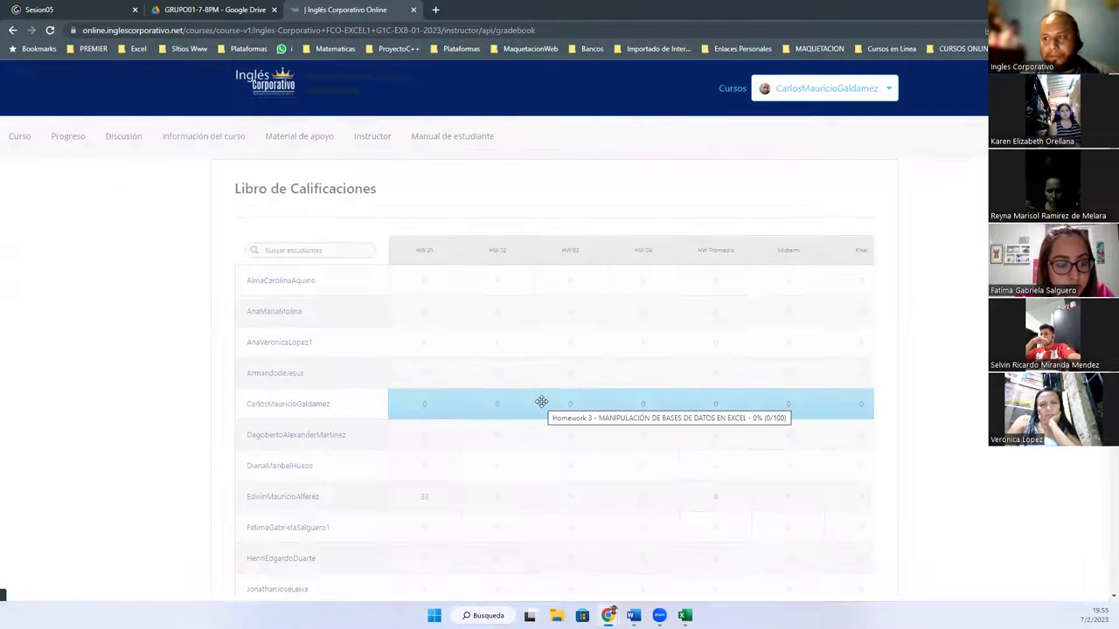
pyautogui.scroll(-2, 541, 402)
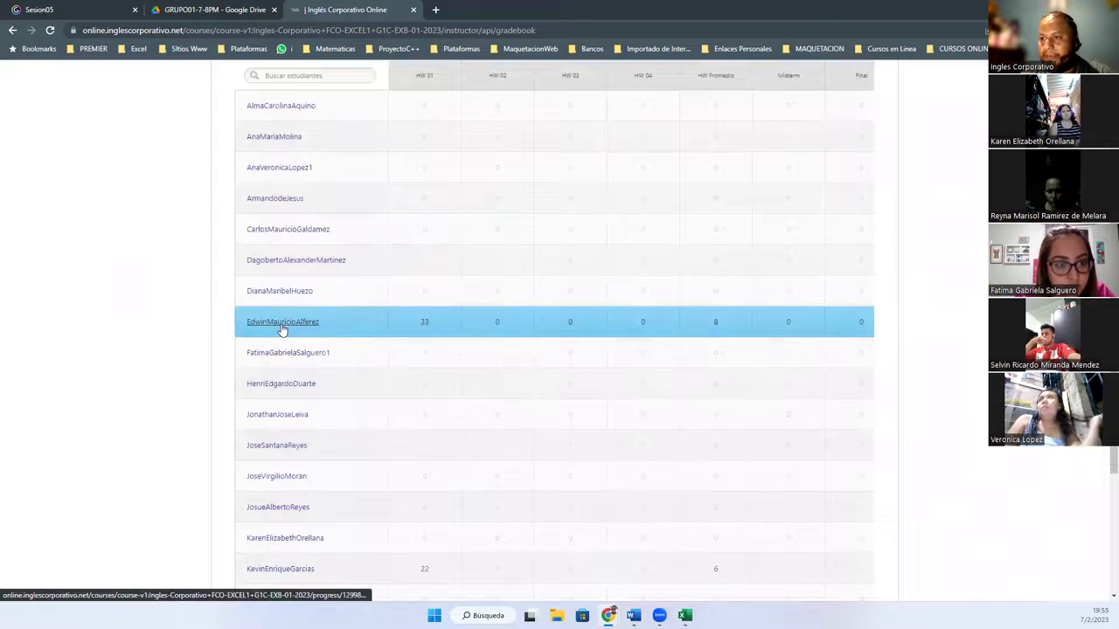
pyautogui.scroll(1, 428, 391)
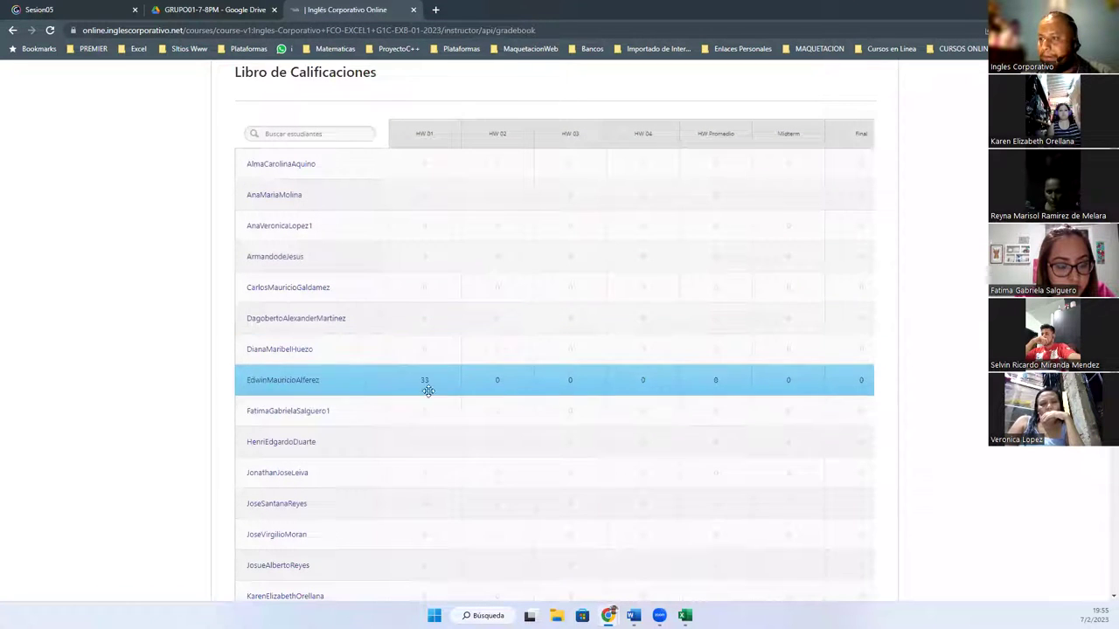
pyautogui.scroll(-3, 424, 384)
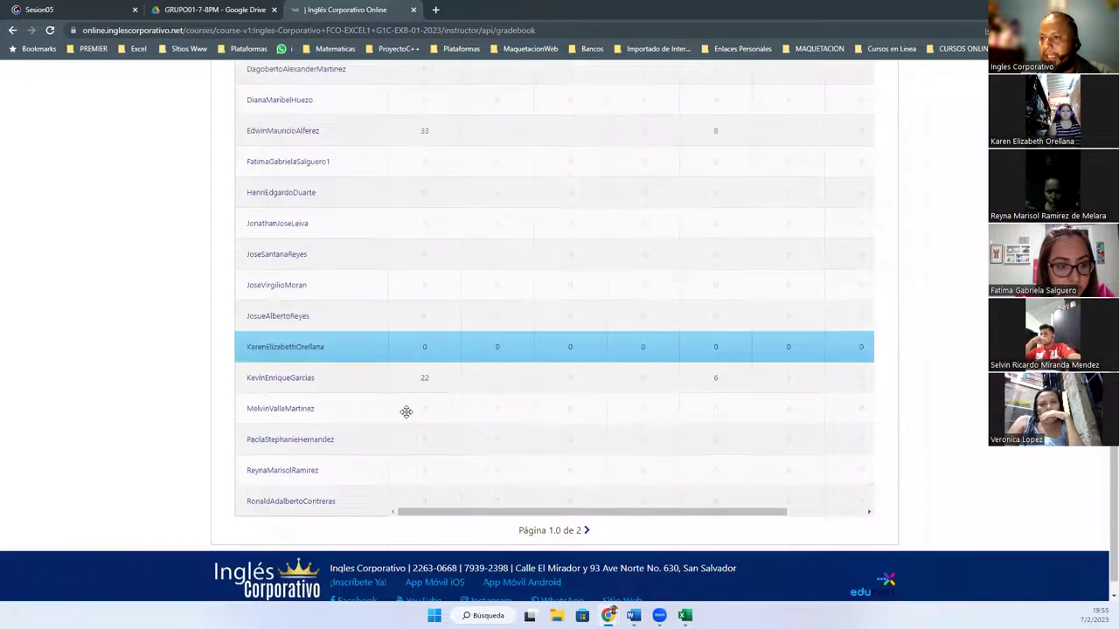
pyautogui.scroll(-1, 407, 412)
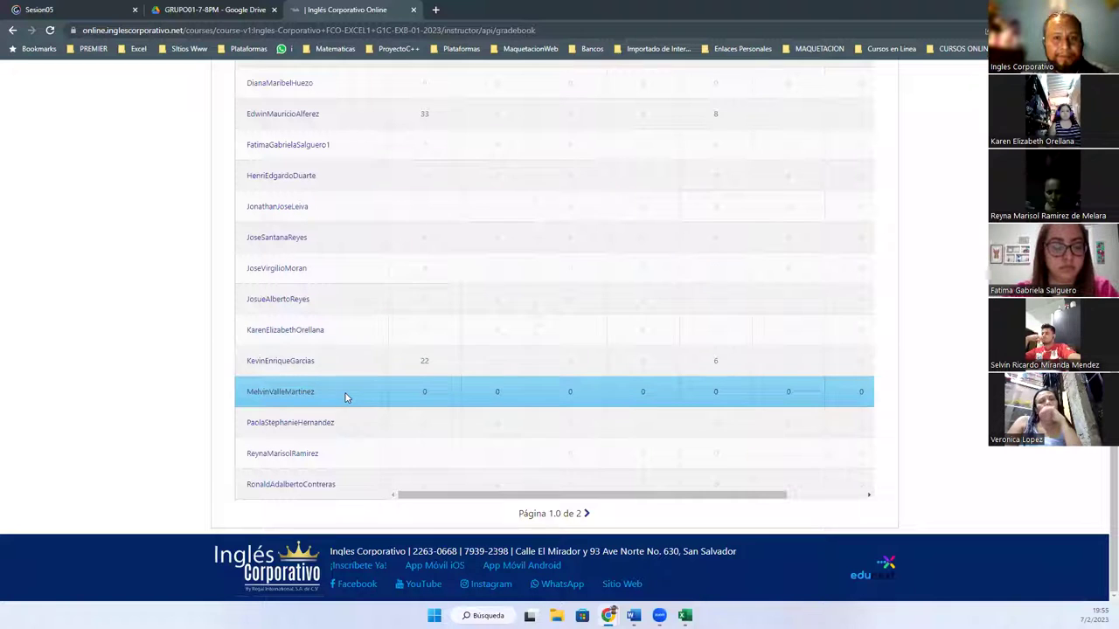
# Go back to the start of the gradebook's student list and inspect the HW 01 grade details
pyautogui.scroll(1, 499, 353)
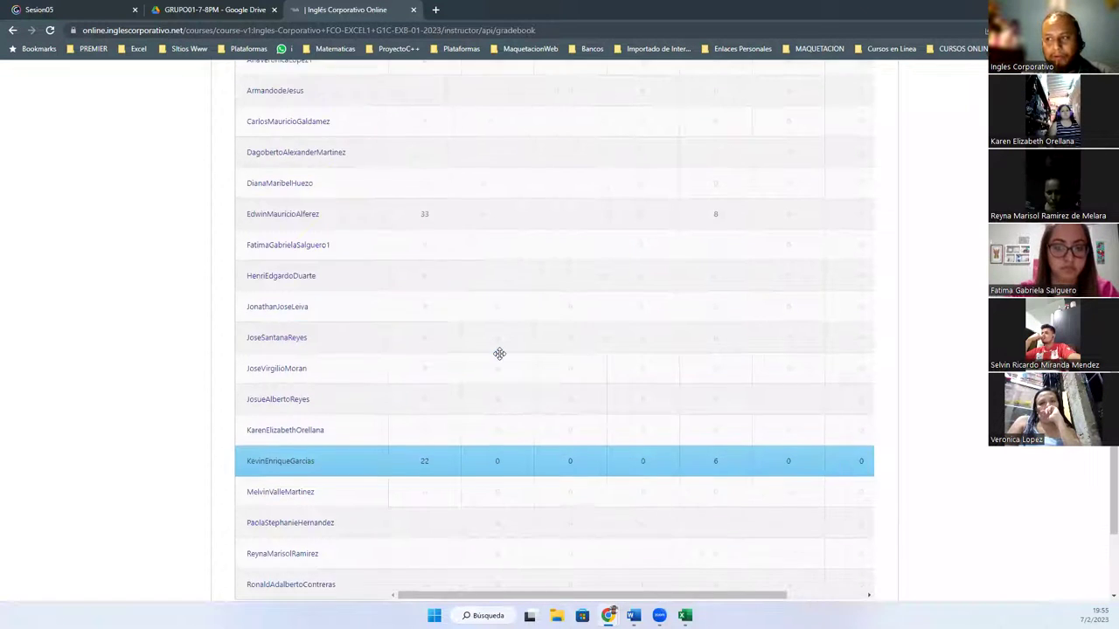
pyautogui.scroll(4, 499, 353)
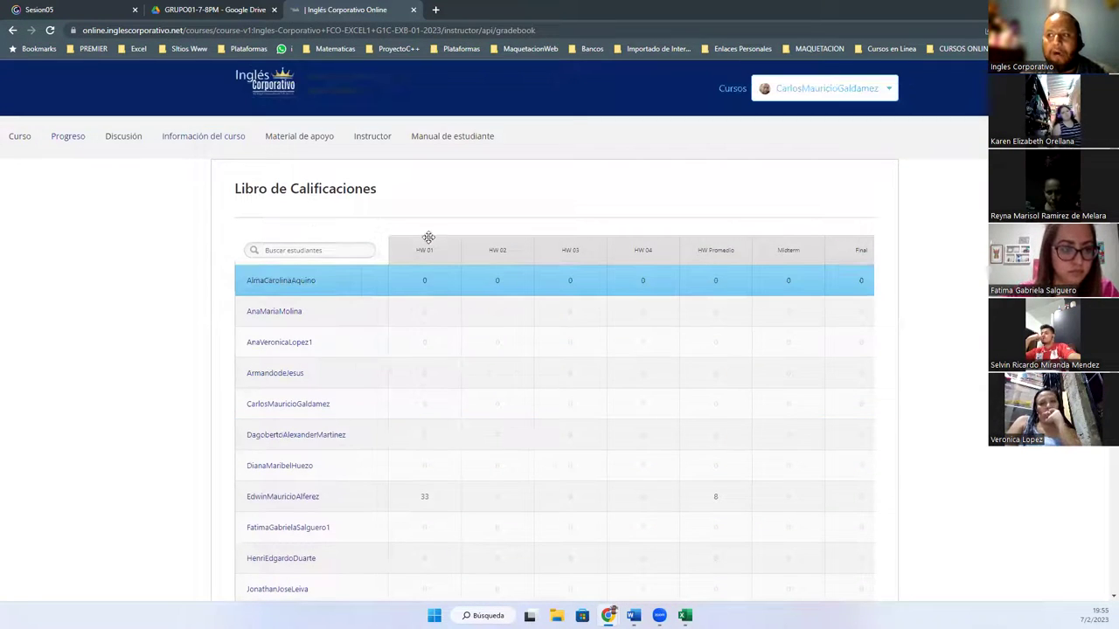
pyautogui.moveTo(432, 324)
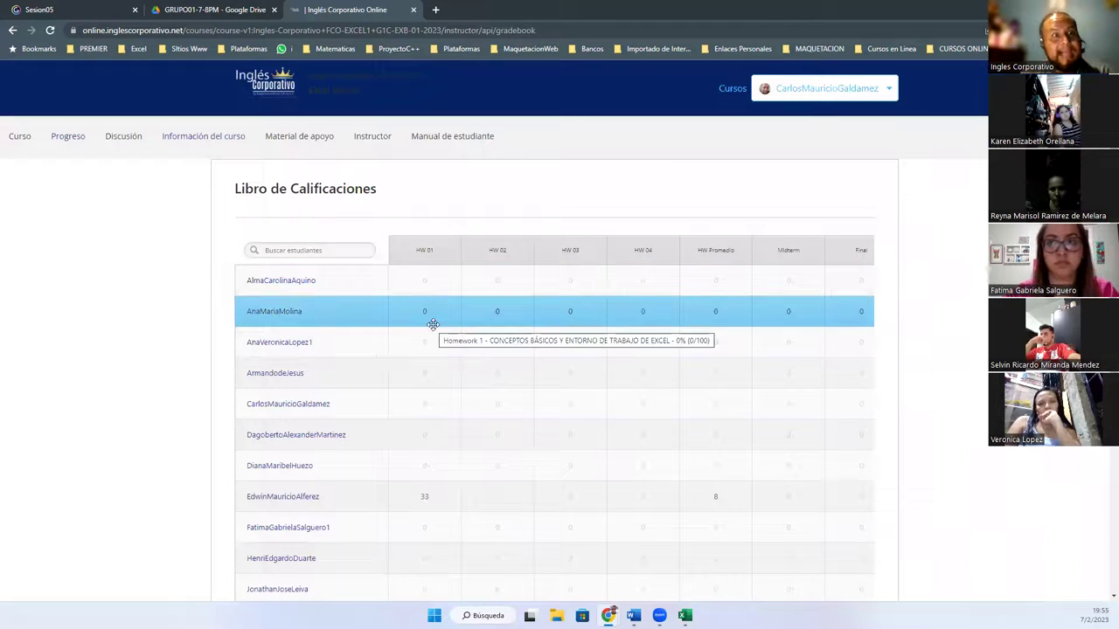
# Open the course content and look through the questions of 1.4 Laboratorio 1
pyautogui.click(13, 142)
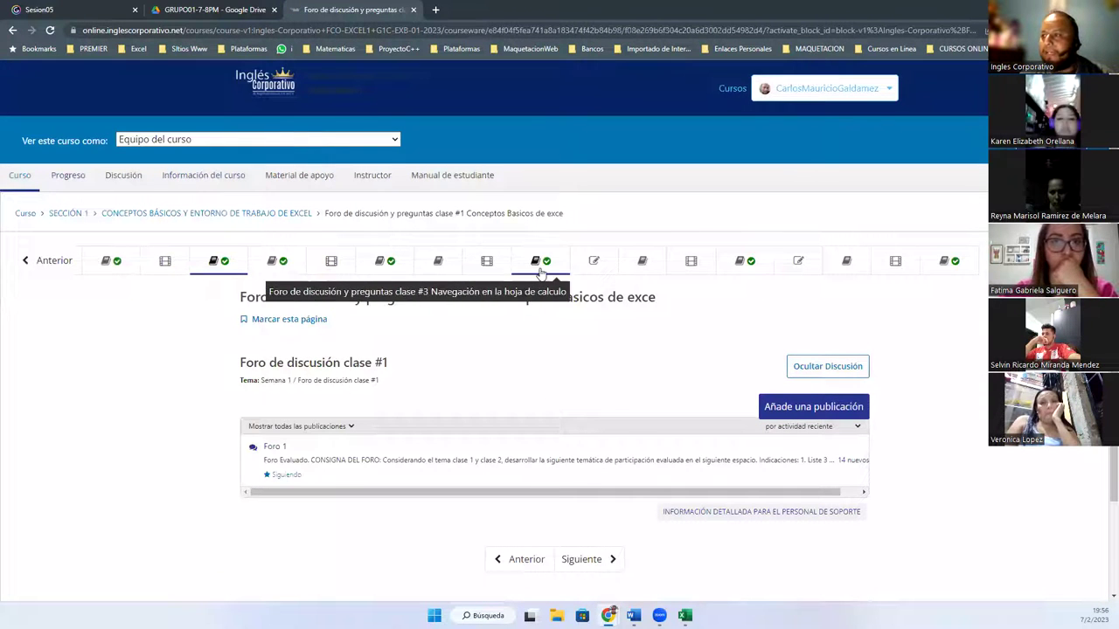
pyautogui.click(593, 262)
pyautogui.moveTo(236, 299); pyautogui.dragTo(408, 309)
pyautogui.scroll(-10, 419, 314)
pyautogui.scroll(-15, 524, 401)
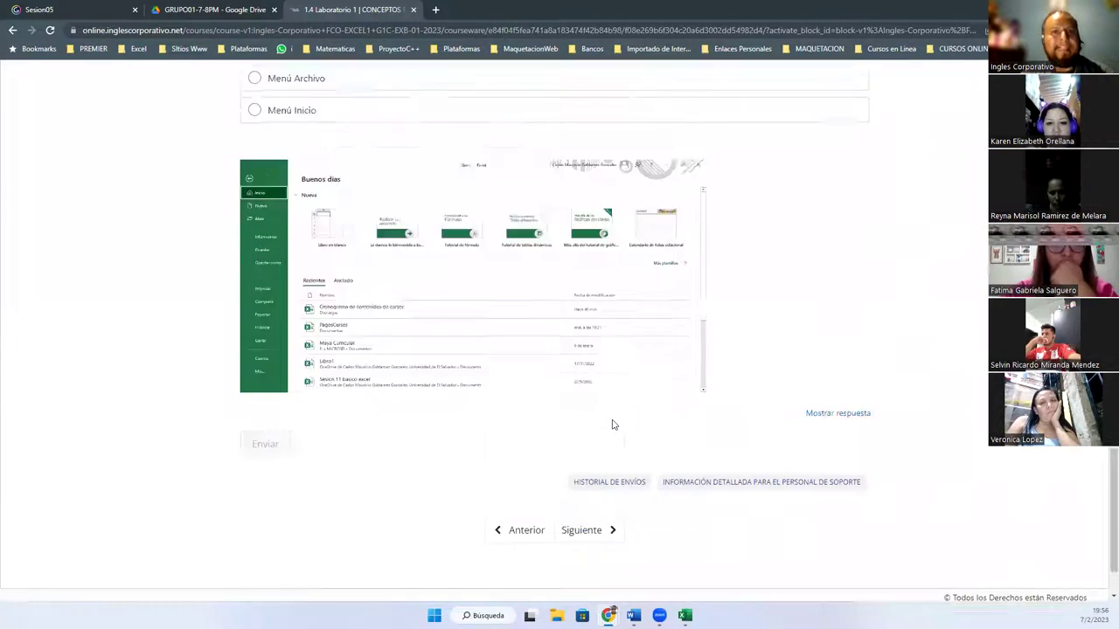
pyautogui.scroll(20, 612, 425)
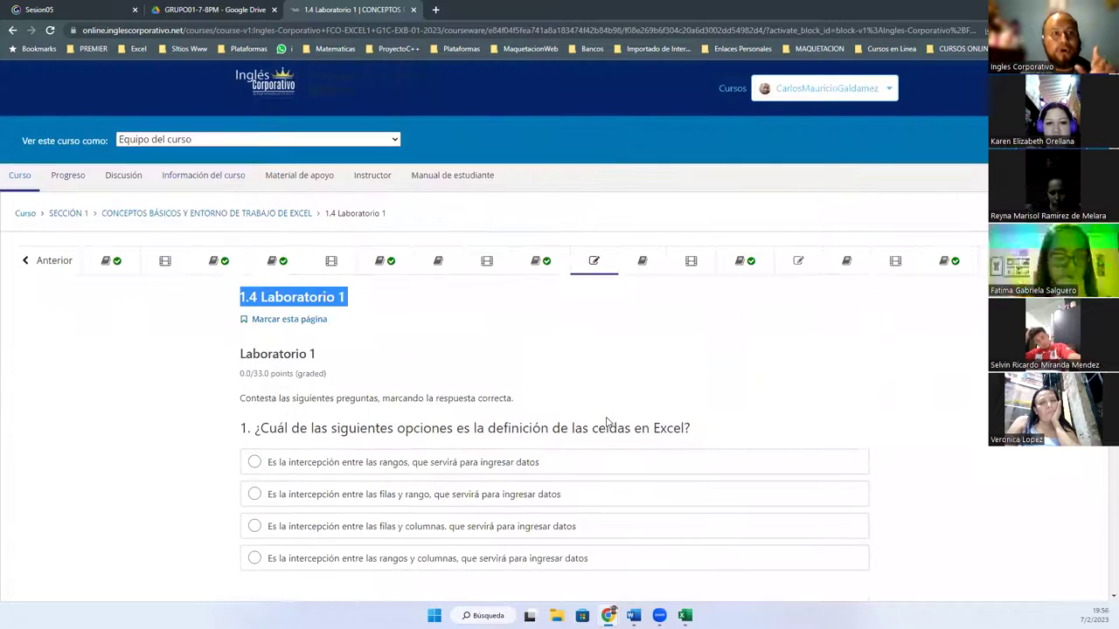
# Open 1.6 Laboratorio 2 in the same section and look through its questions
pyautogui.click(790, 267)
pyautogui.scroll(-4, 534, 349)
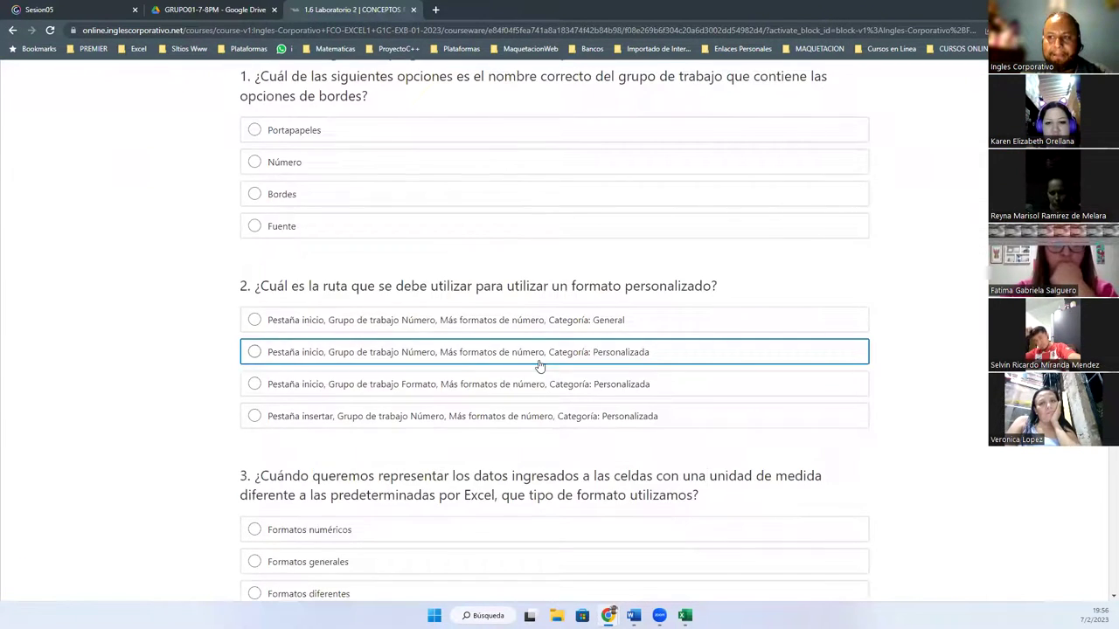
pyautogui.scroll(-6, 539, 366)
pyautogui.scroll(10, 614, 400)
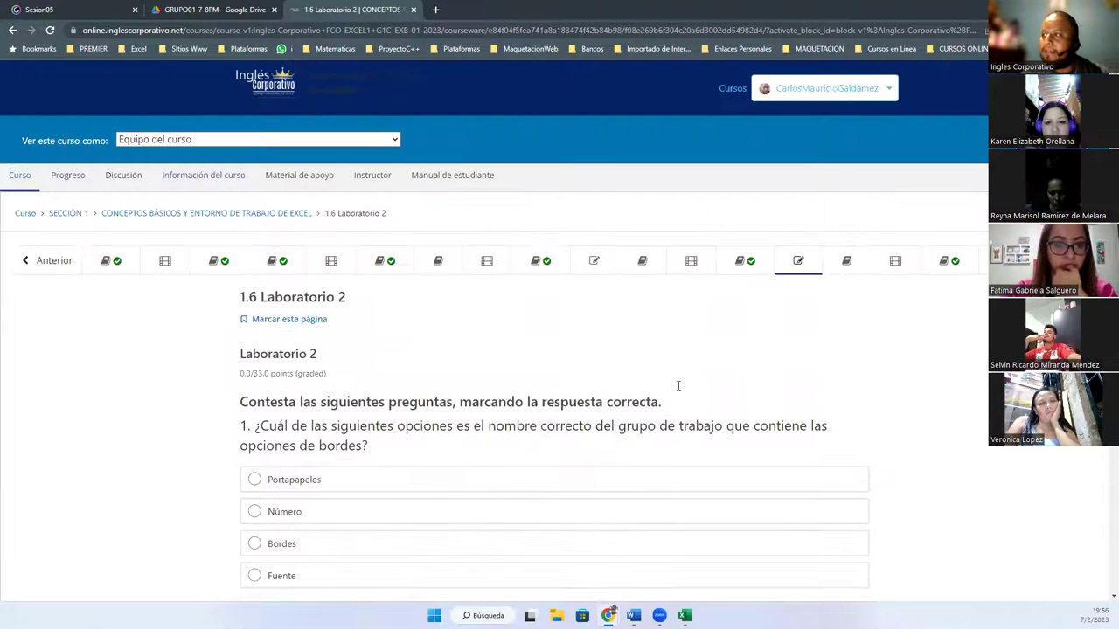
# Open 1.8 Laboratorio 3 and look through its questions on paste types
pyautogui.click(979, 260)
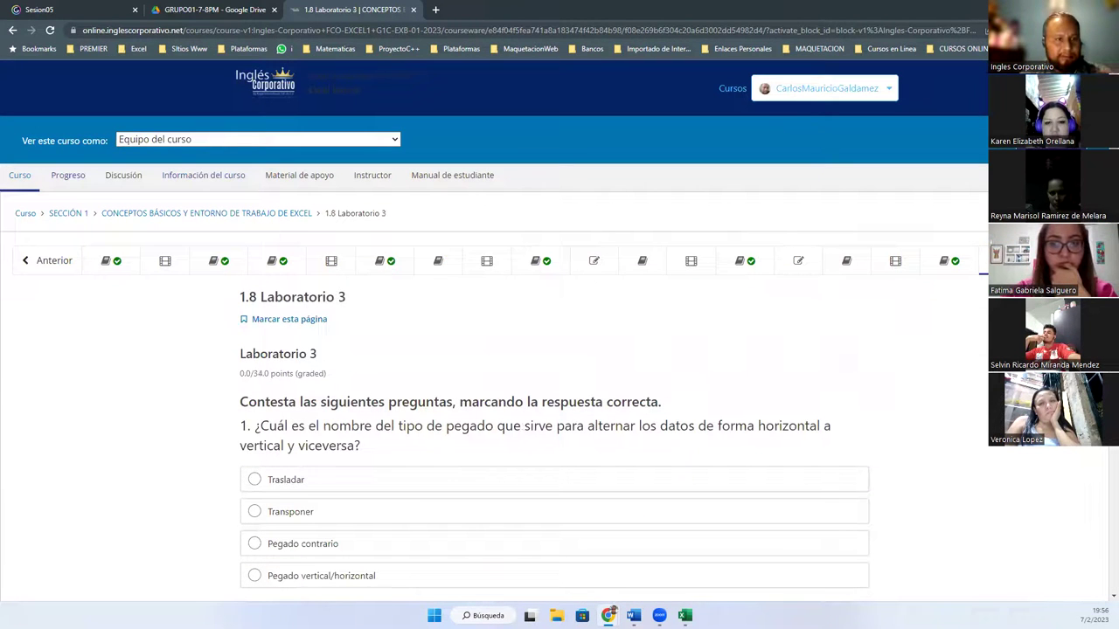
pyautogui.scroll(-10, 600, 368)
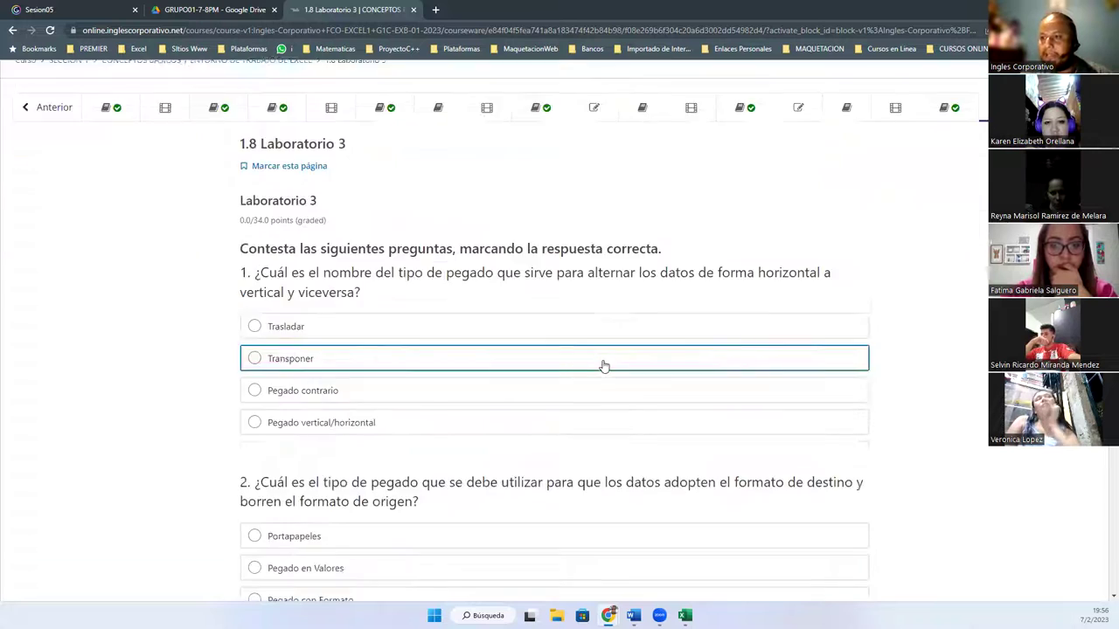
pyautogui.scroll(10, 560, 403)
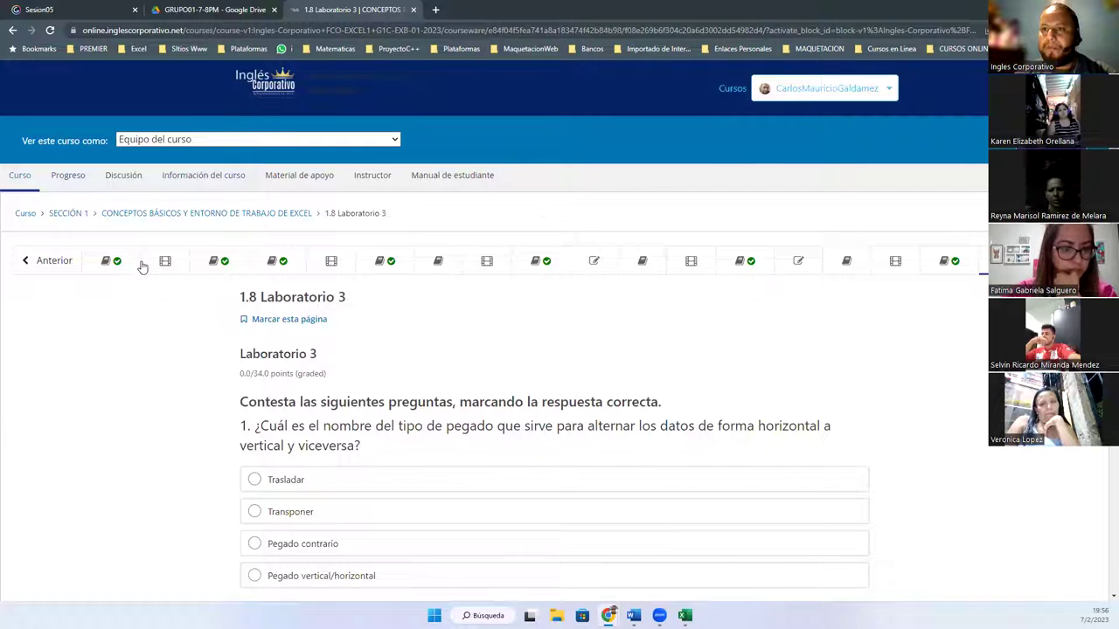
# Return to the Excel básico course outline and reopen the SECCIÓN 1 unit Conceptos básicos y entorno de trabajo de Excel
pyautogui.click(25, 214)
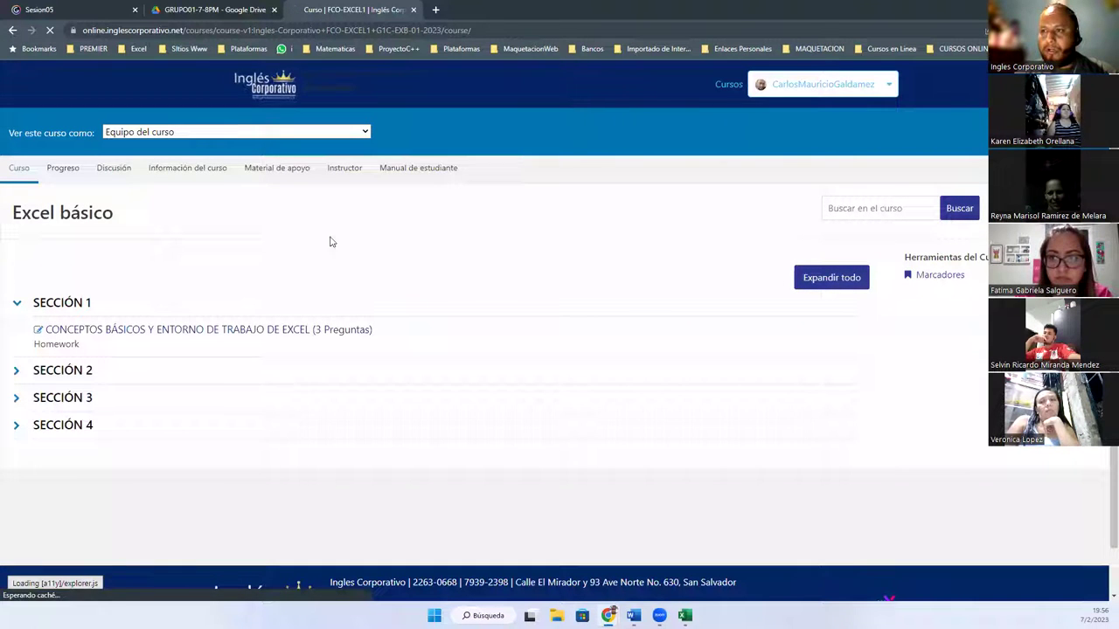
pyautogui.click(359, 381)
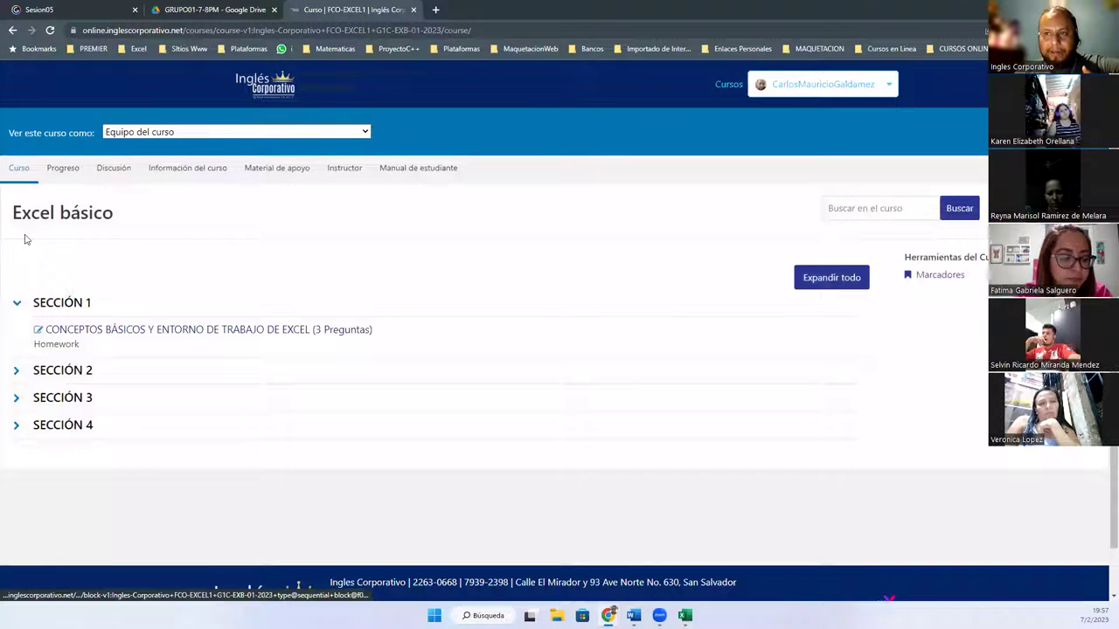
pyautogui.moveTo(12, 218); pyautogui.dragTo(136, 219)
pyautogui.click(87, 304)
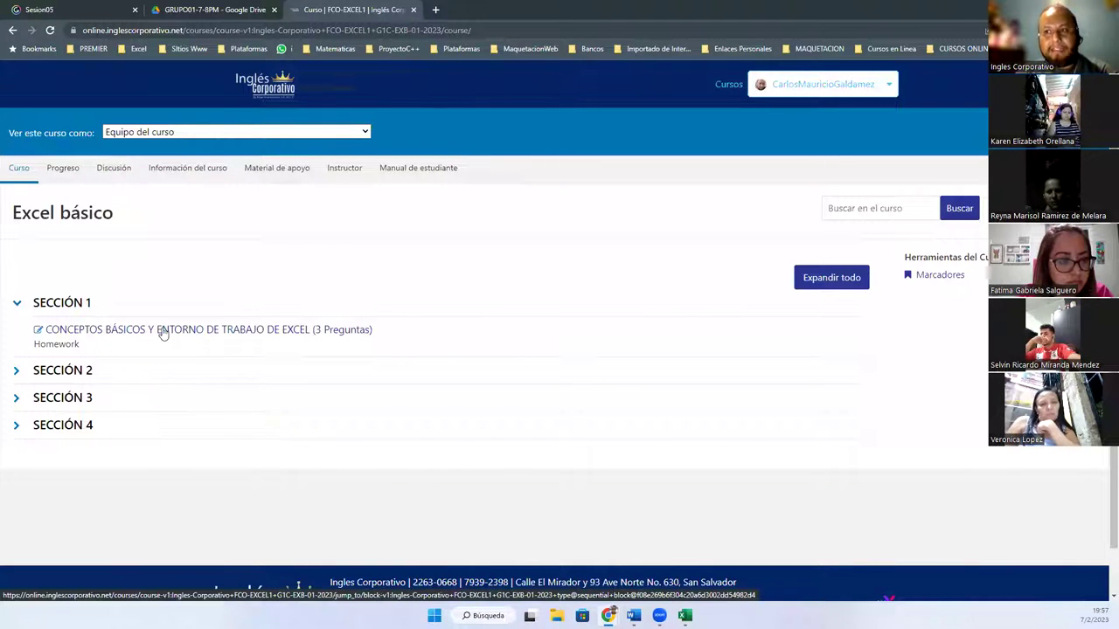
pyautogui.click(317, 338)
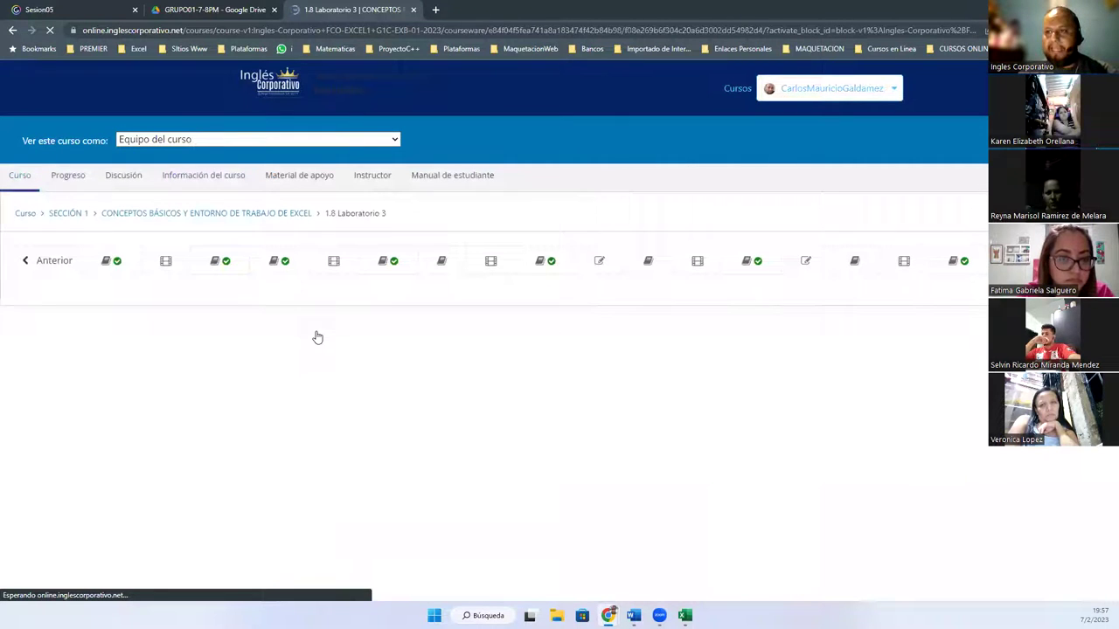
# View lesson 1.1 on Excel's basic concepts and the Videoconferencia #1 recording page
pyautogui.click(111, 265)
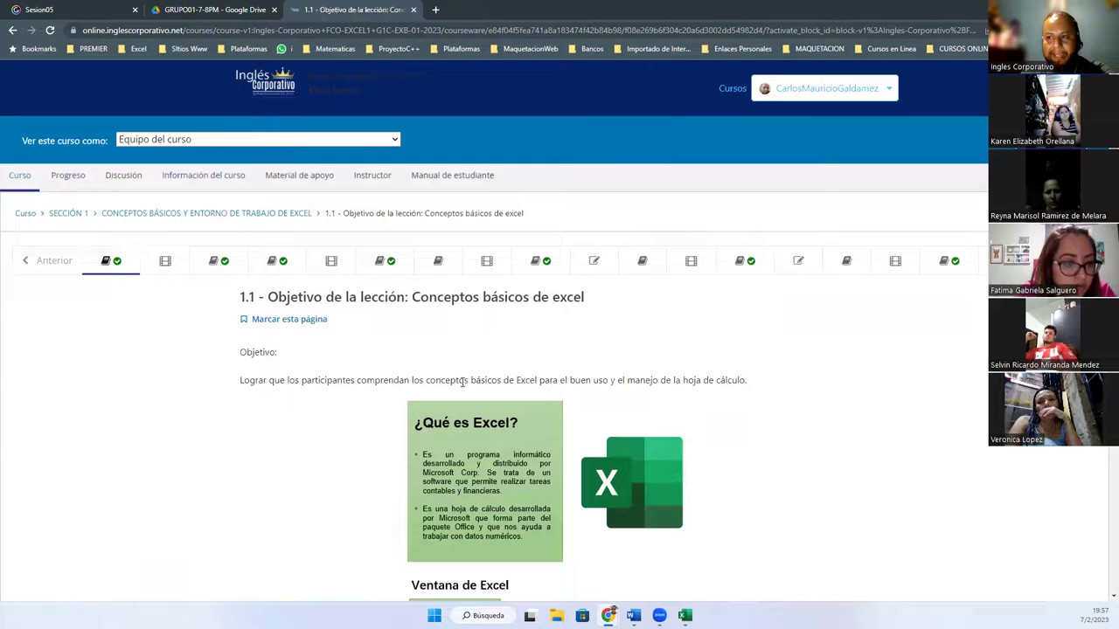
pyautogui.click(165, 260)
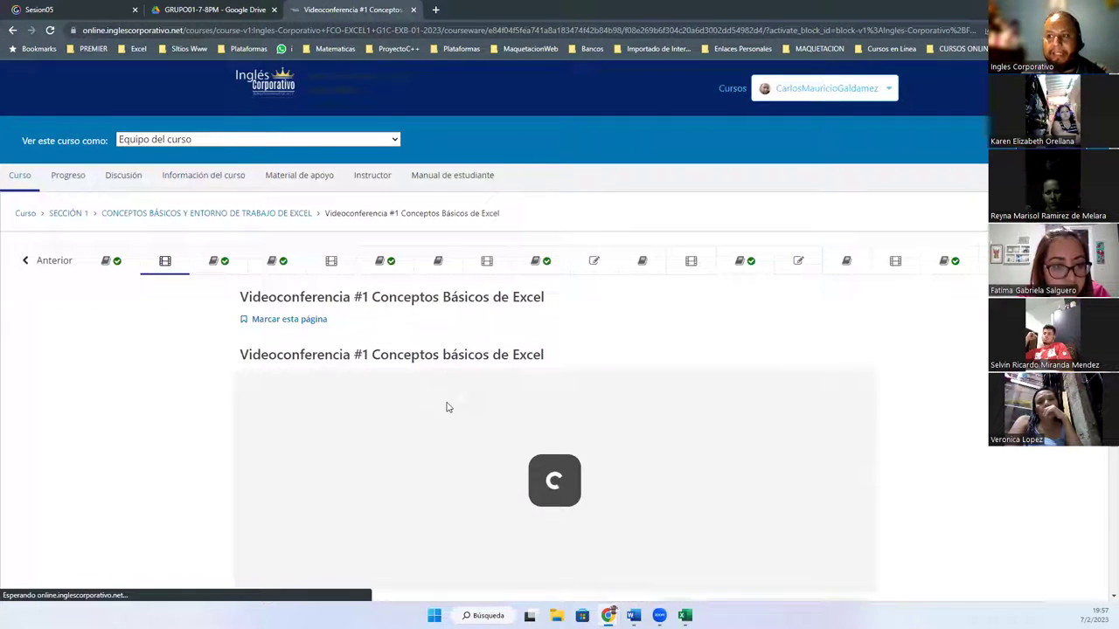
pyautogui.scroll(-2, 466, 408)
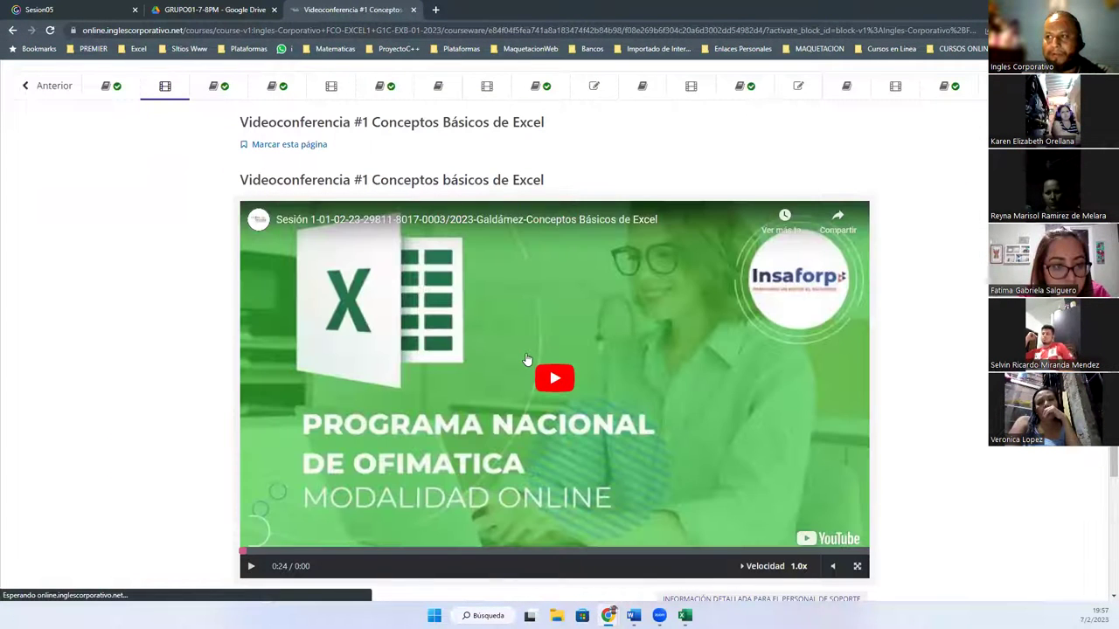
pyautogui.scroll(2, 214, 288)
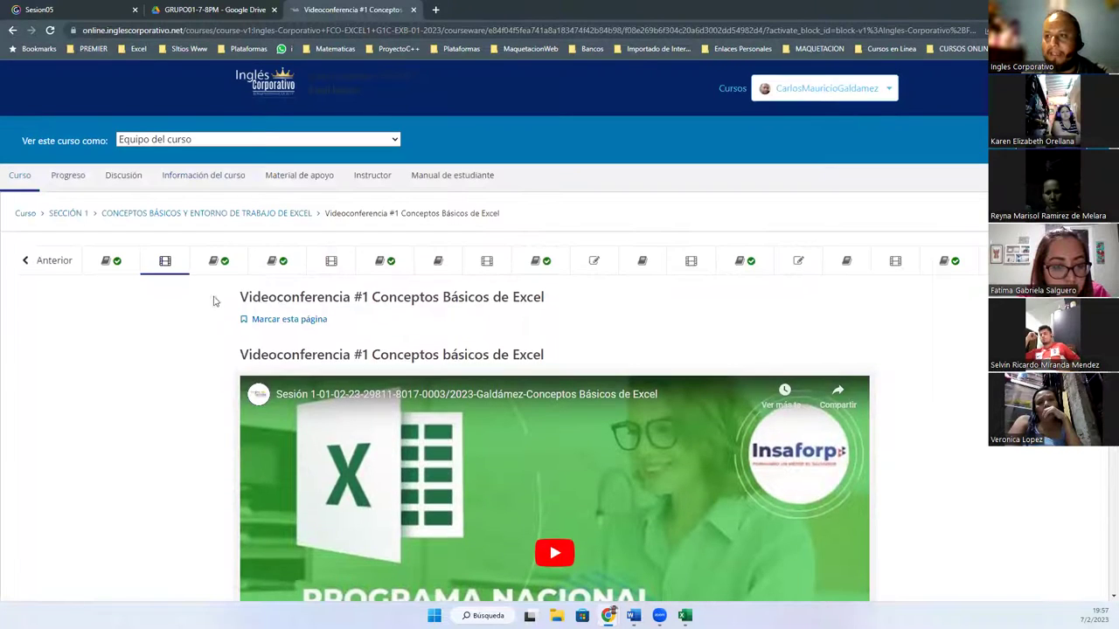
# View the class #1 discussion forum and lesson 1.2 on Excel's work environment
pyautogui.click(214, 262)
pyautogui.scroll(-1, 480, 387)
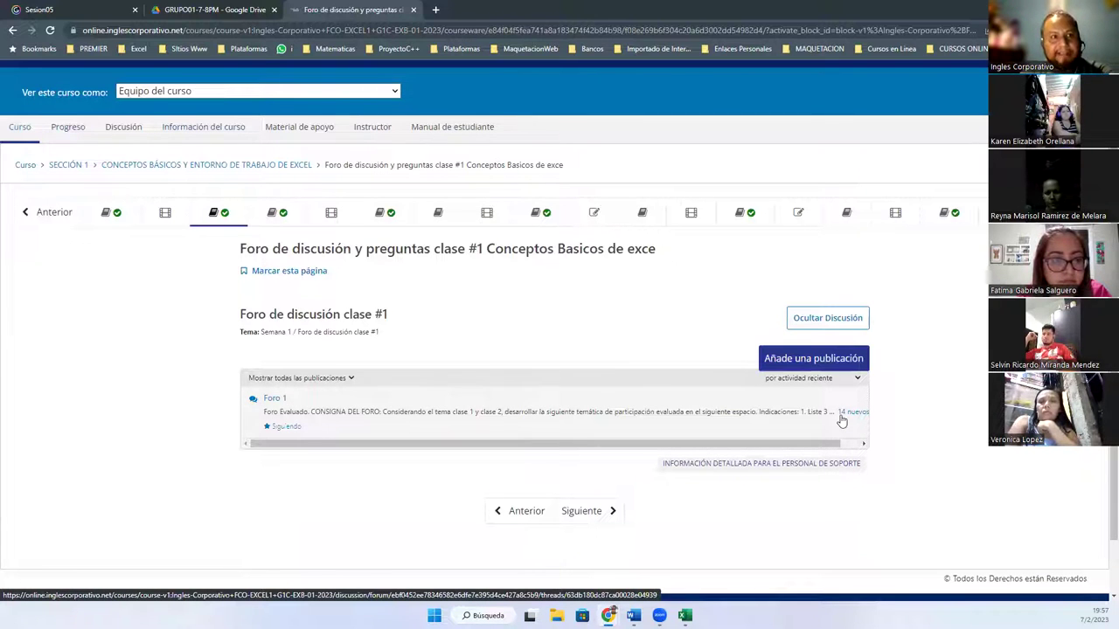
pyautogui.click(272, 219)
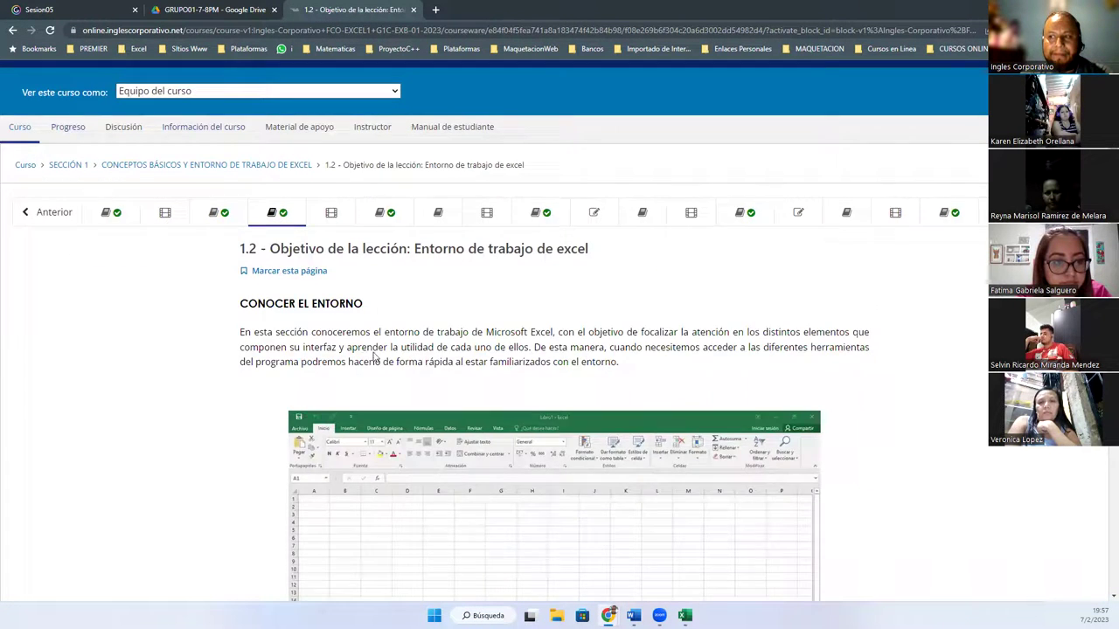
pyautogui.scroll(-2, 378, 358)
pyautogui.scroll(3, 384, 360)
# View the Videoconferencia #2 recording page and the discussion forum for classes 1 and 2
pyautogui.click(331, 213)
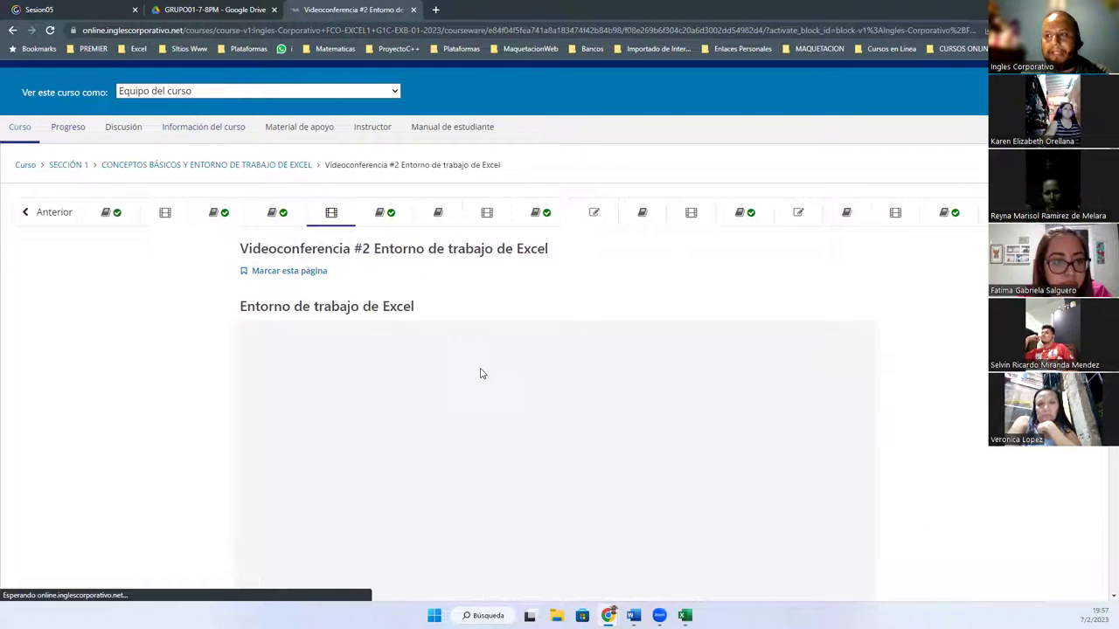
pyautogui.scroll(-1, 552, 377)
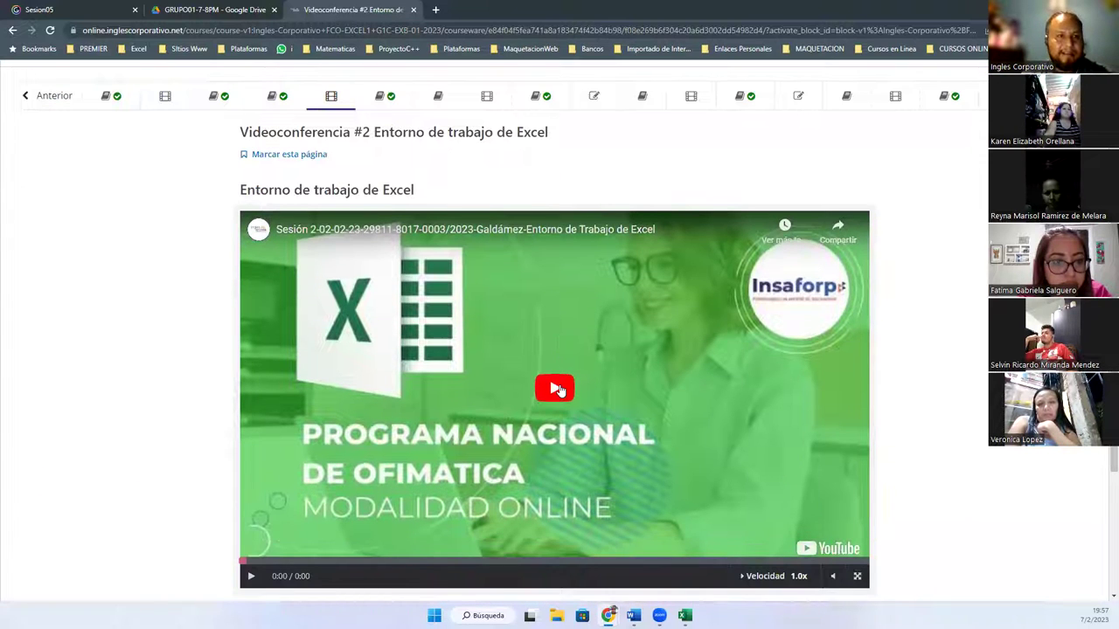
pyautogui.scroll(1, 557, 390)
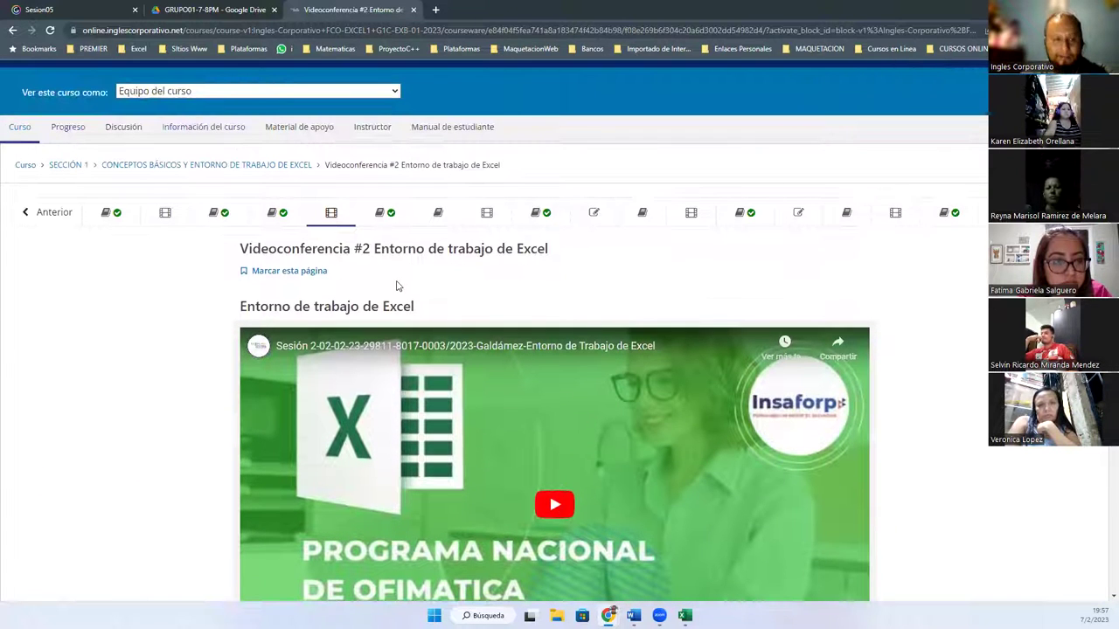
pyautogui.click(383, 212)
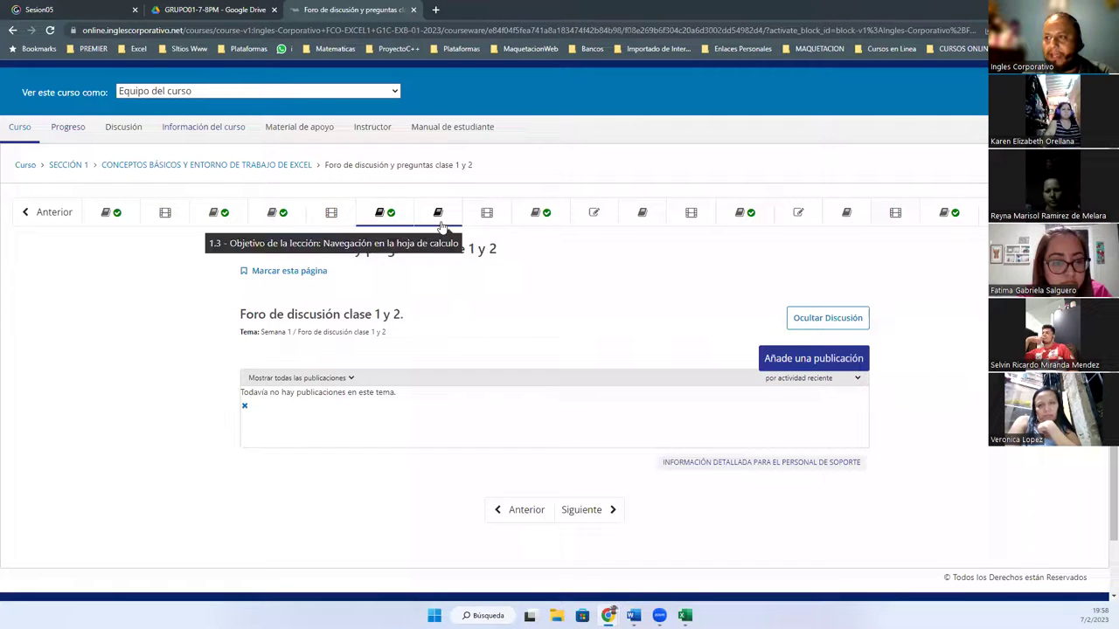
# Open lesson 1.3 on worksheet navigation and look through its content
pyautogui.click(439, 221)
pyautogui.scroll(-6, 487, 386)
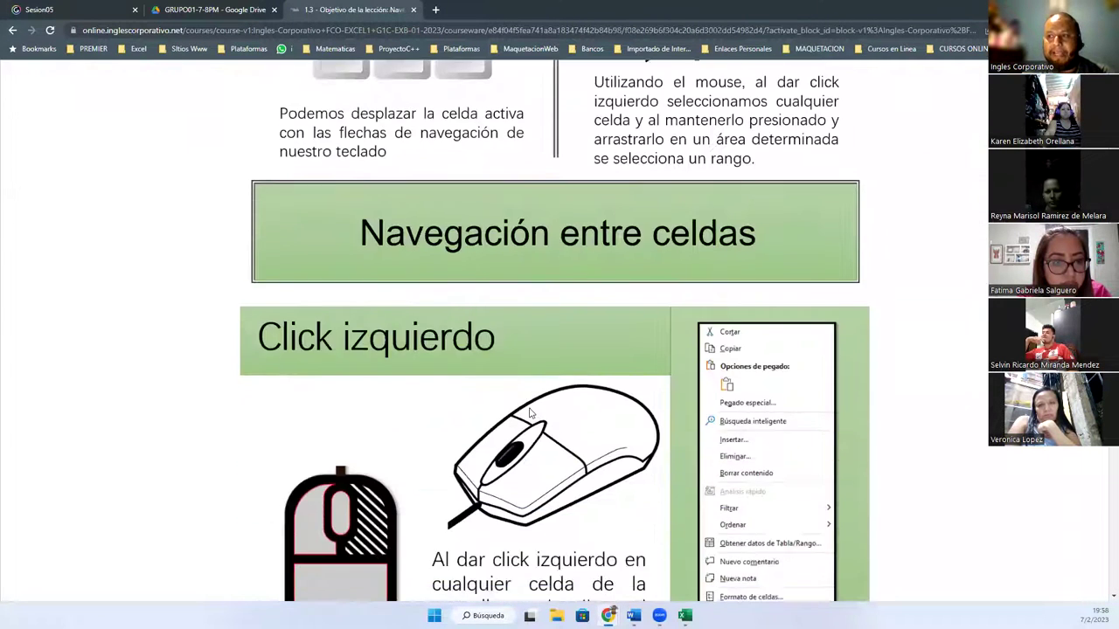
pyautogui.scroll(-3, 538, 422)
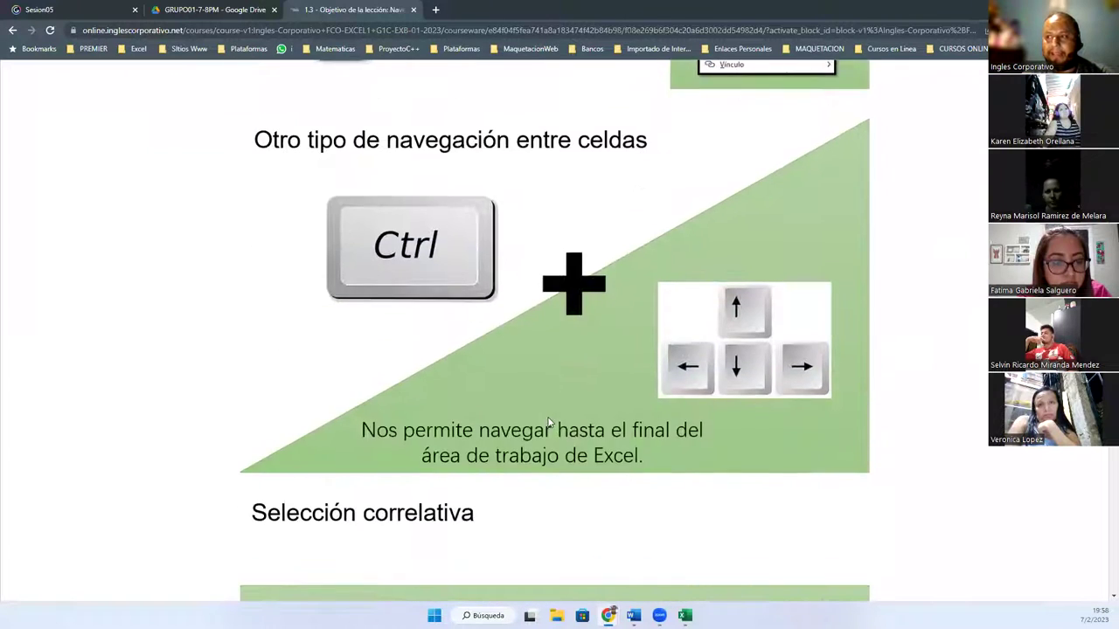
pyautogui.scroll(10, 557, 421)
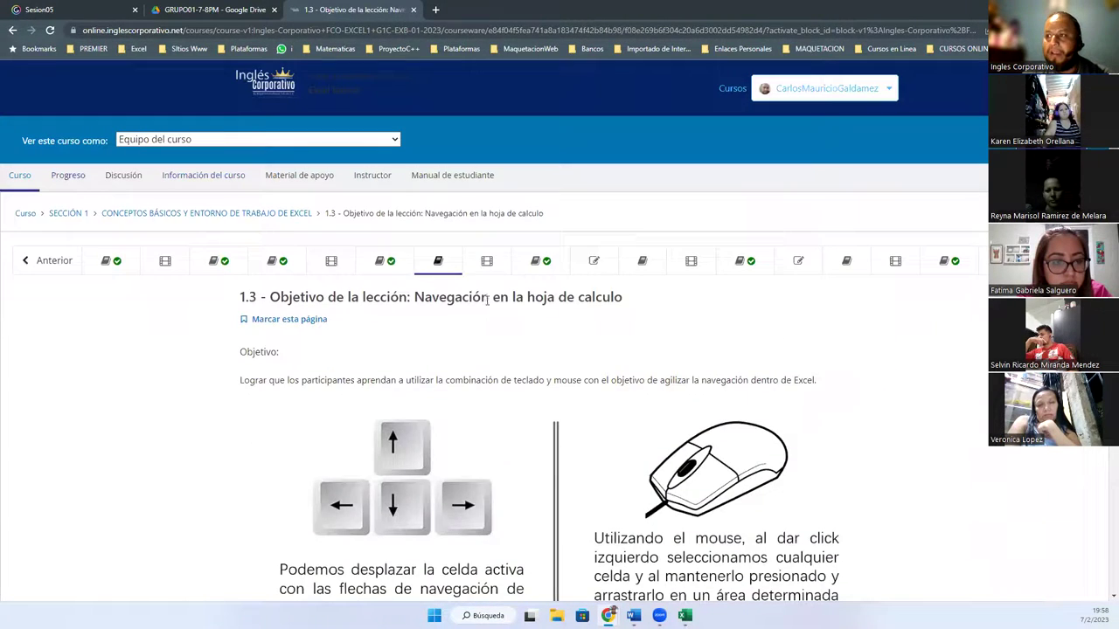
# View the Videoconferencia #3 recording page and the class #3 discussion forum
pyautogui.click(487, 262)
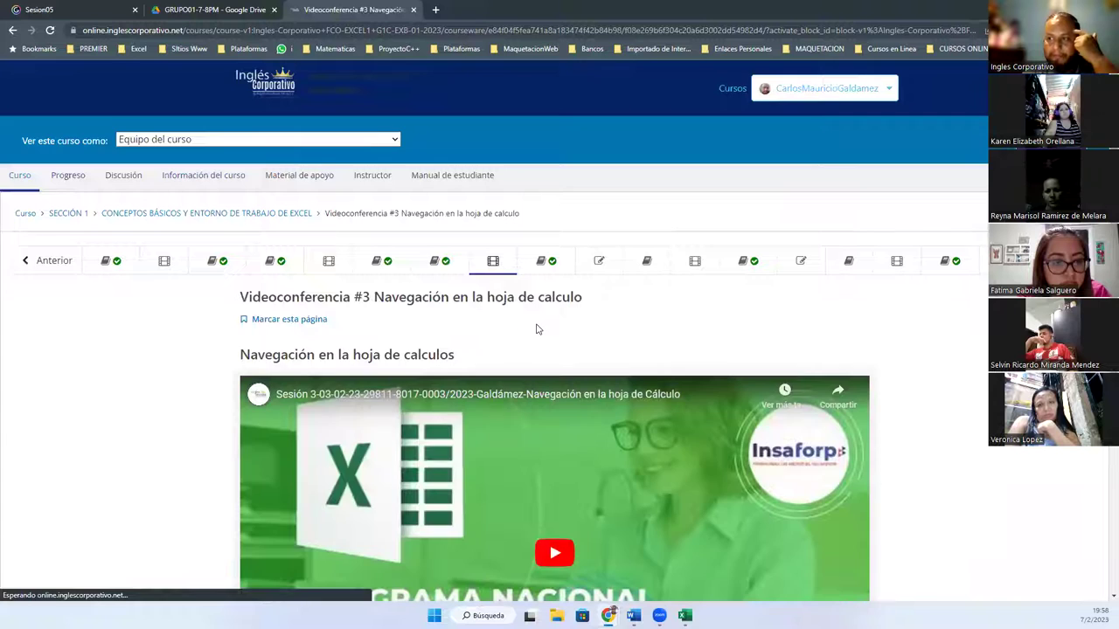
pyautogui.scroll(-4, 559, 336)
pyautogui.scroll(1, 564, 340)
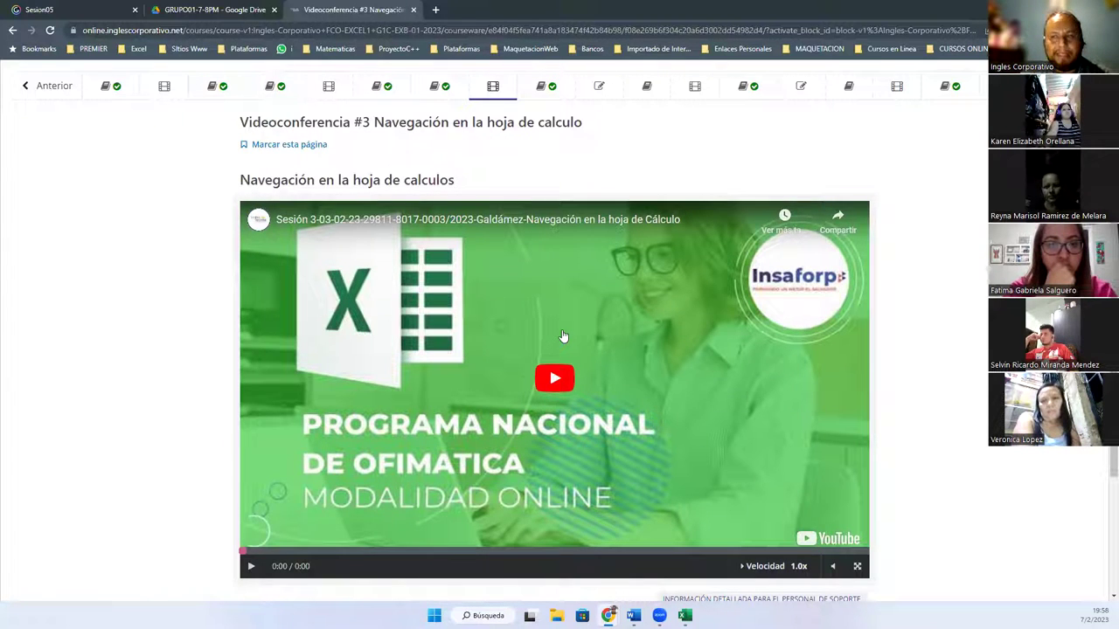
pyautogui.scroll(2, 594, 157)
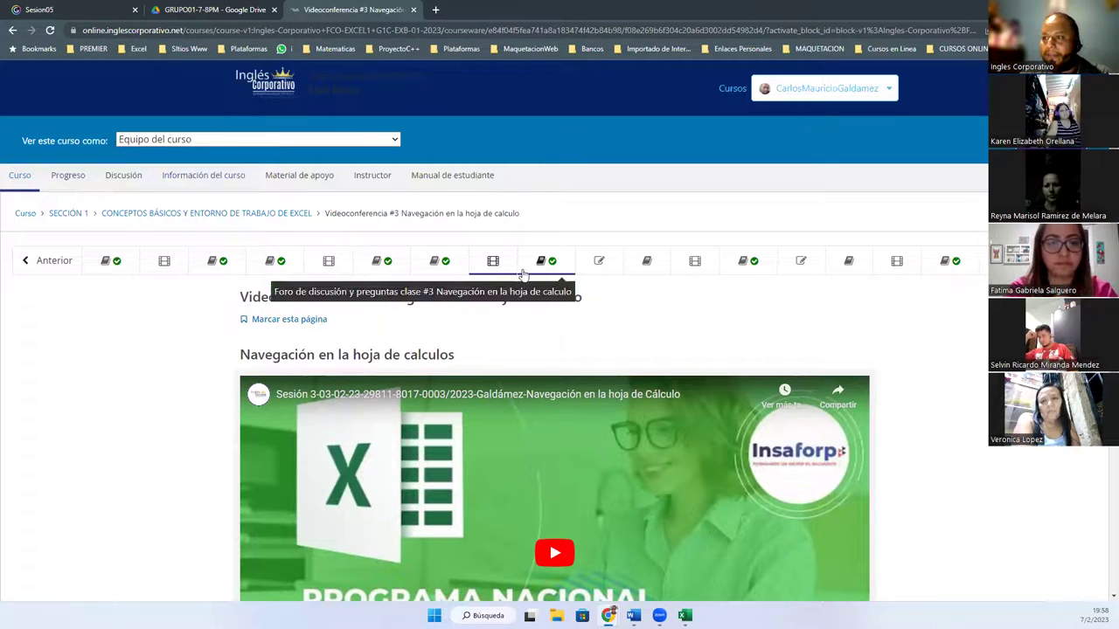
pyautogui.click(560, 266)
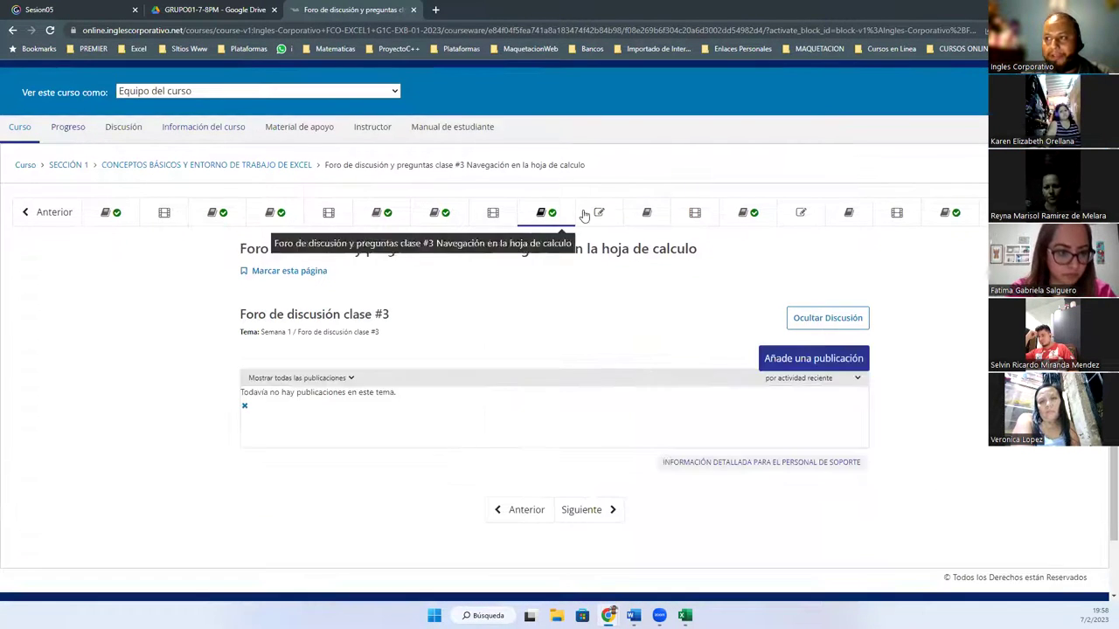
# Revisit Laboratorio 1 and Laboratorio 2, and switch to the Sesion05 presentation in Genially
pyautogui.click(598, 215)
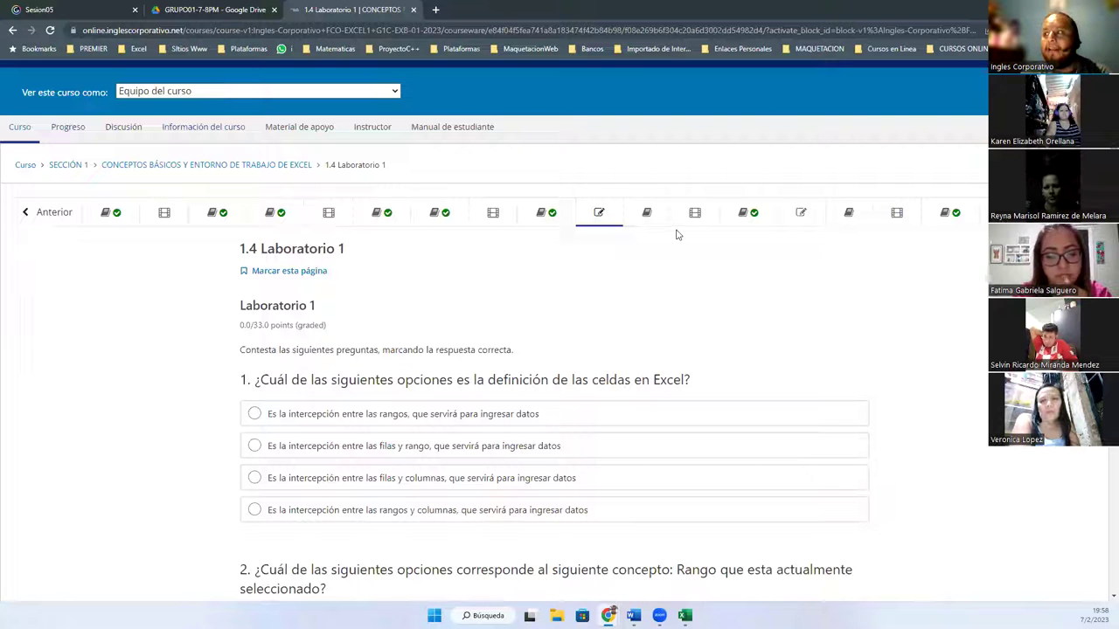
pyautogui.click(801, 214)
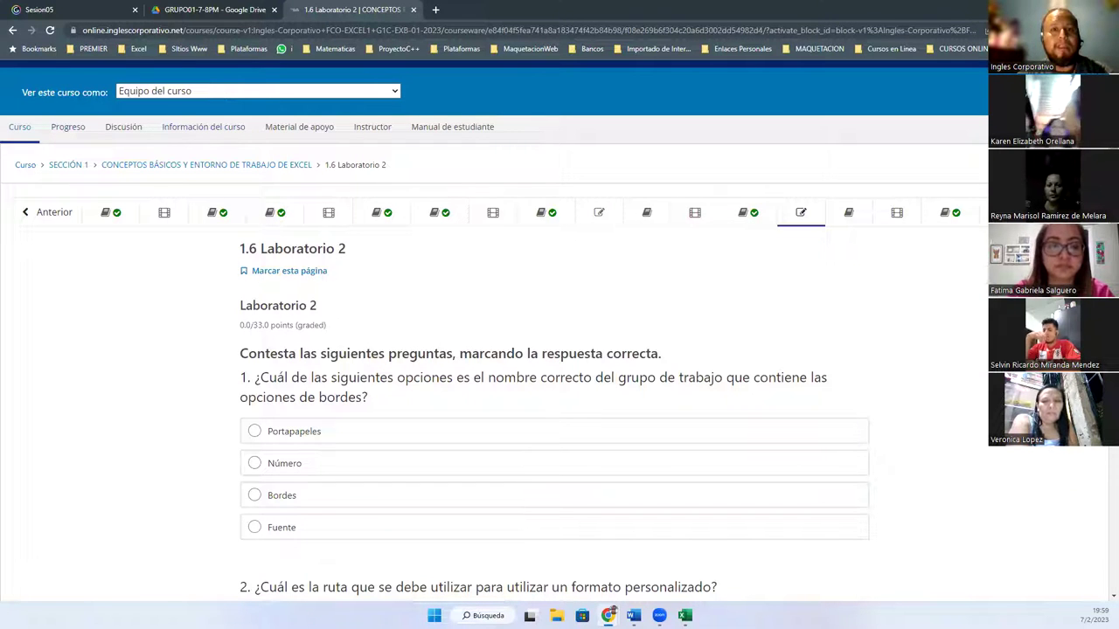
pyautogui.click(92, 10)
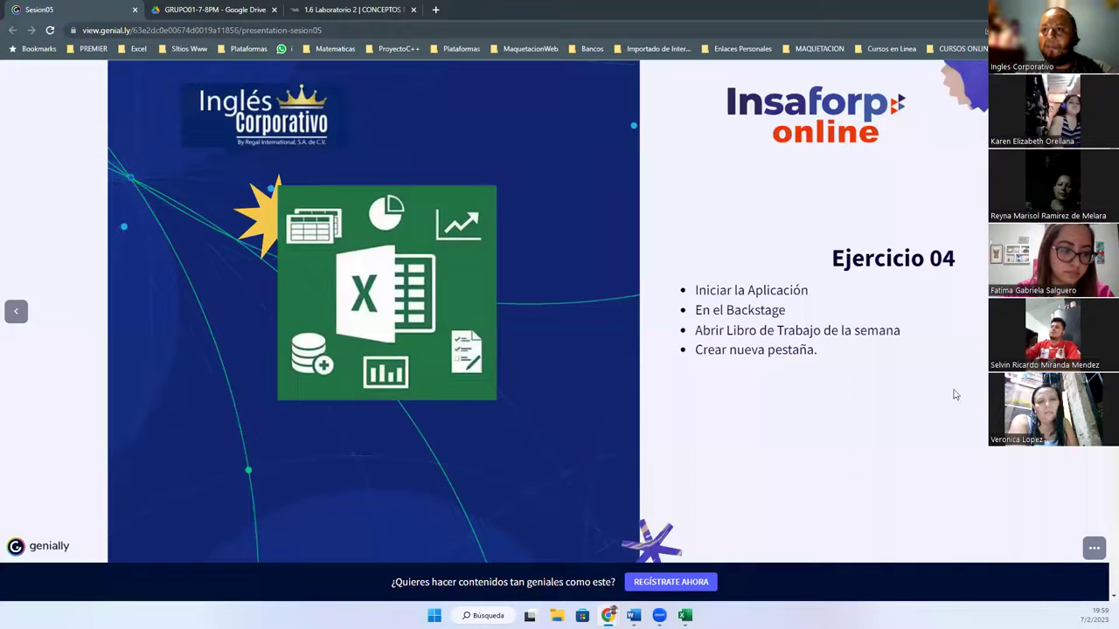
# Present the Sesion05 slides full screen and advance from Ejercicio 04 to the CONSULTAS slide
pyautogui.click(1071, 548)
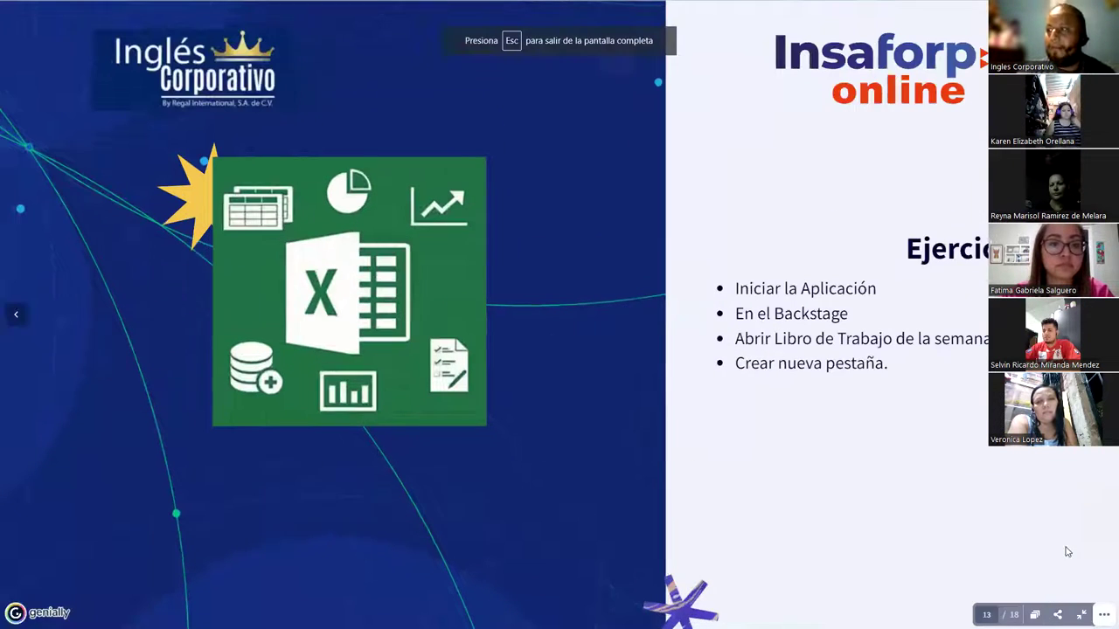
pyautogui.press('Right')
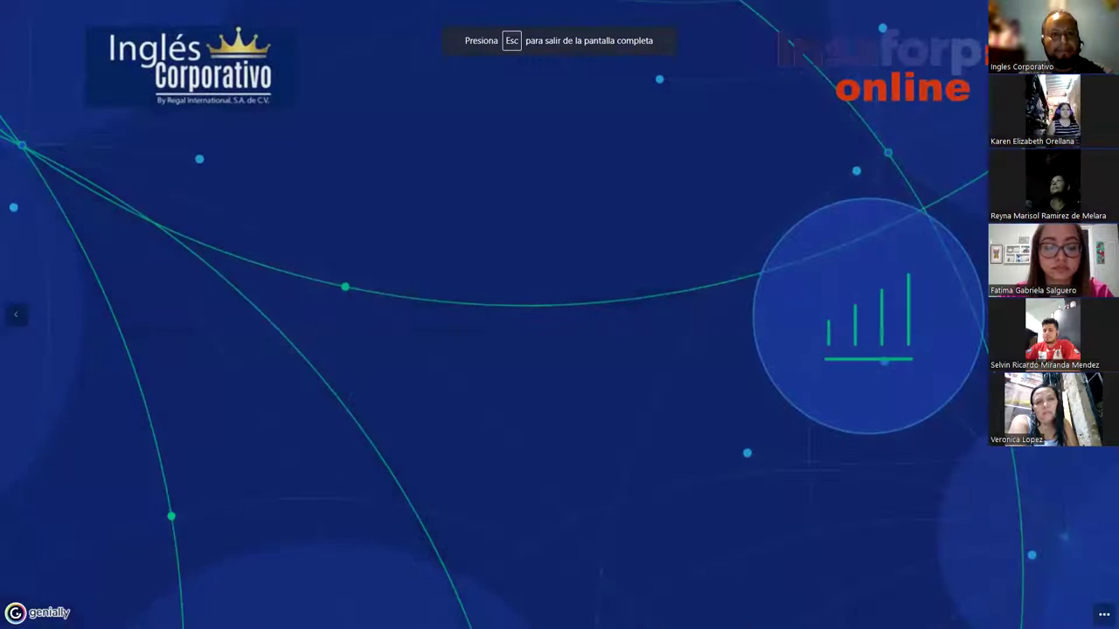
pyautogui.press('Right')
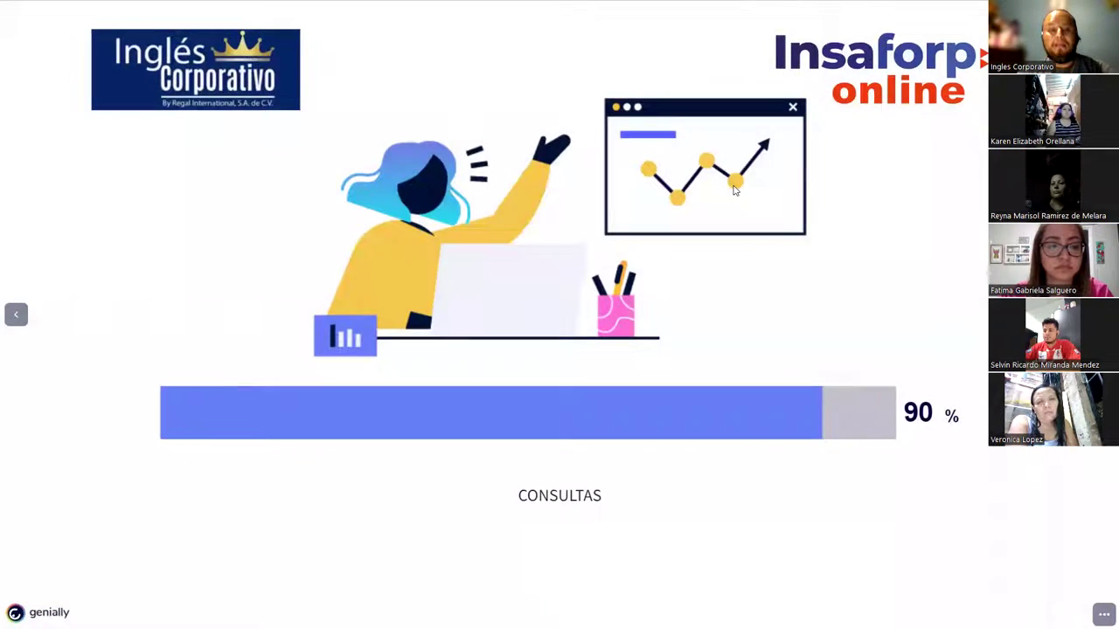
# Return from the presentation to the online course and open its Manual de estudiante
pyautogui.hotkey('ctrl', 'Tab')
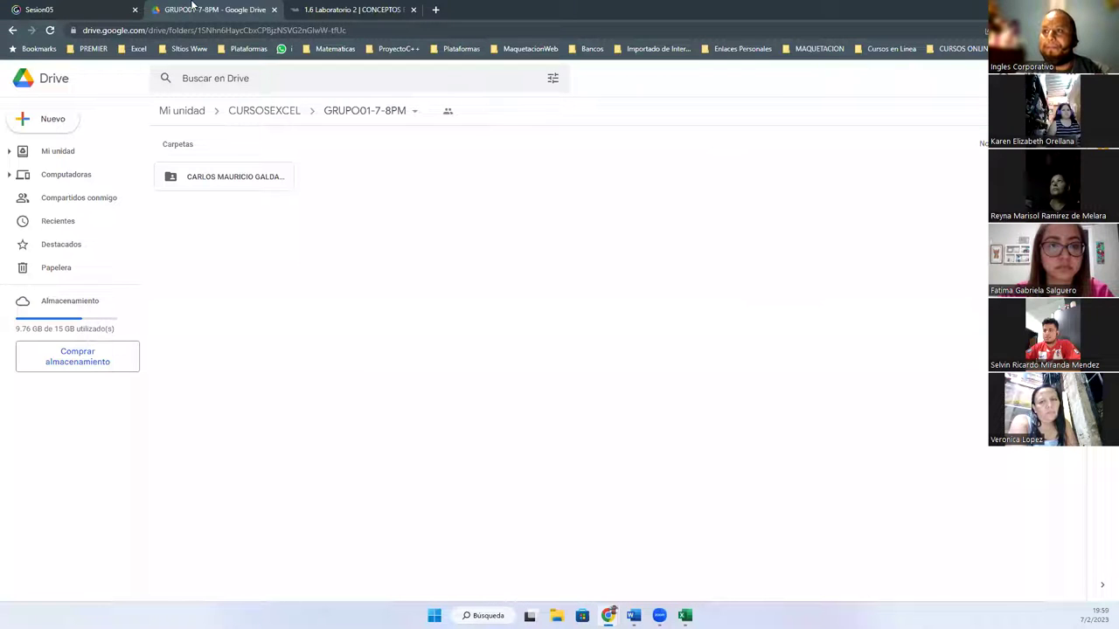
pyautogui.click(309, 7)
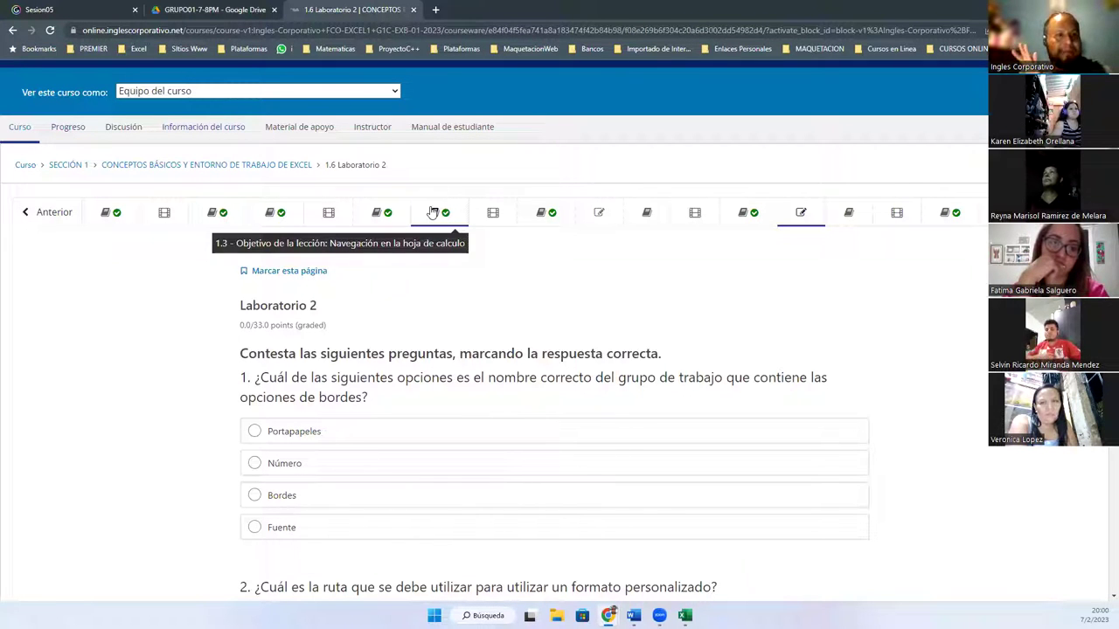
pyautogui.click(453, 132)
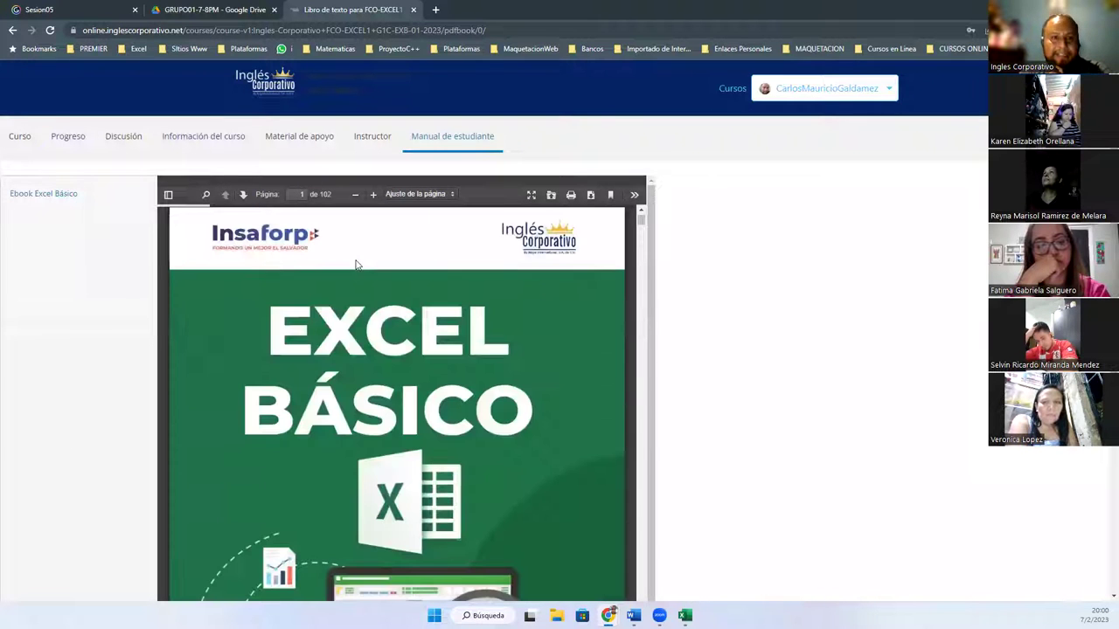
# Download the Excel Básico manual as a PDF, look through its table of contents and close it
pyautogui.click(590, 196)
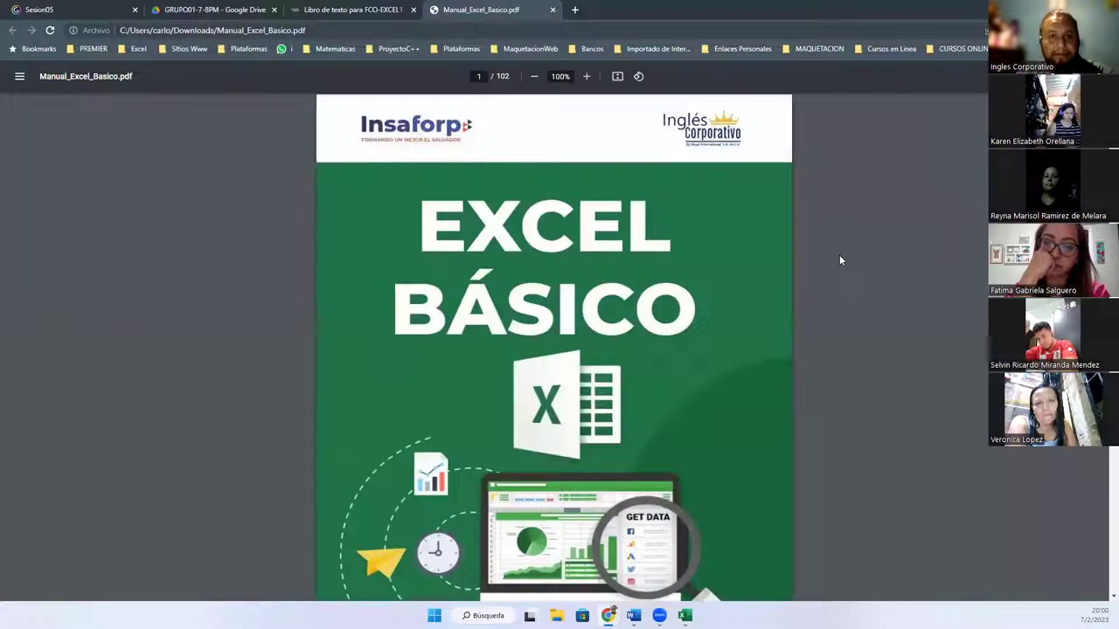
pyautogui.scroll(-9, 766, 248)
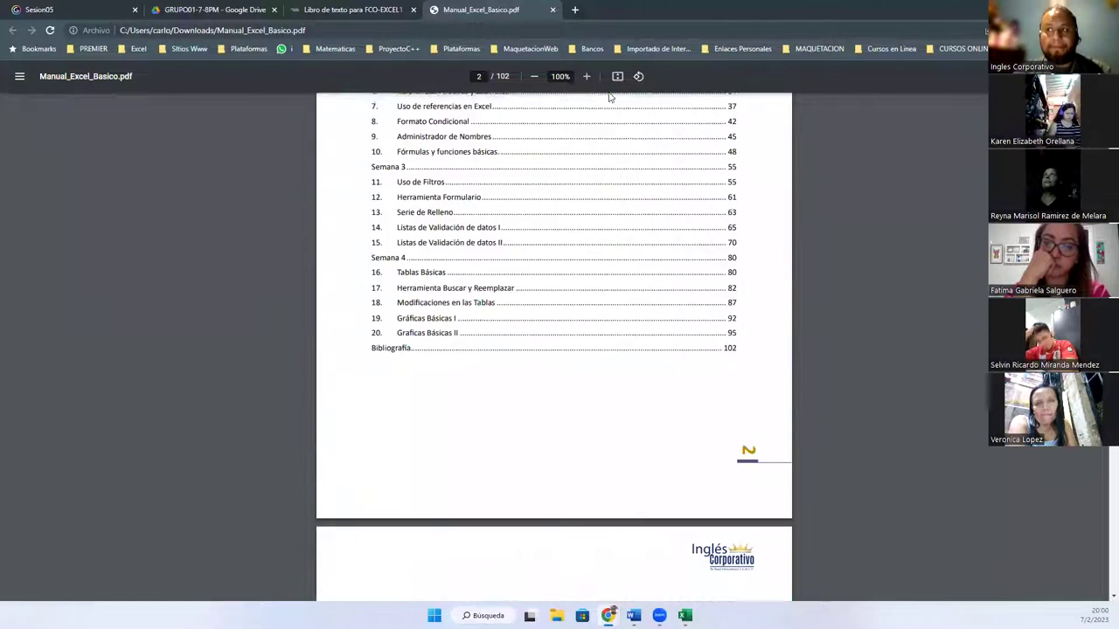
pyautogui.click(552, 10)
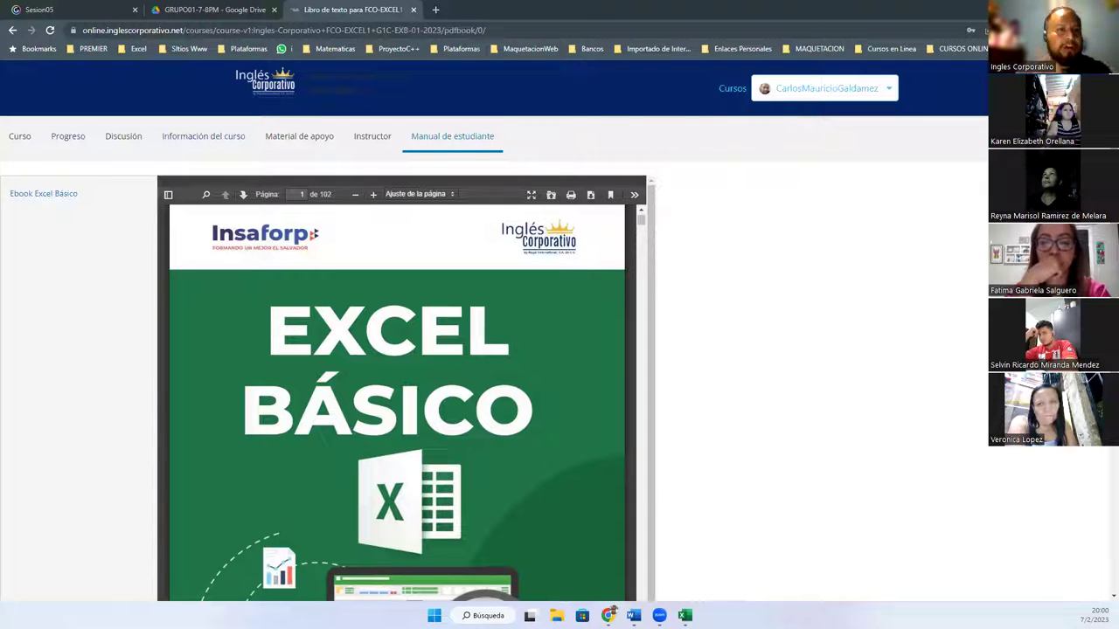
# Return to the Sesion05 presentation and show the closing "¡Muchas gracias!" slide full screen
pyautogui.click(83, 10)
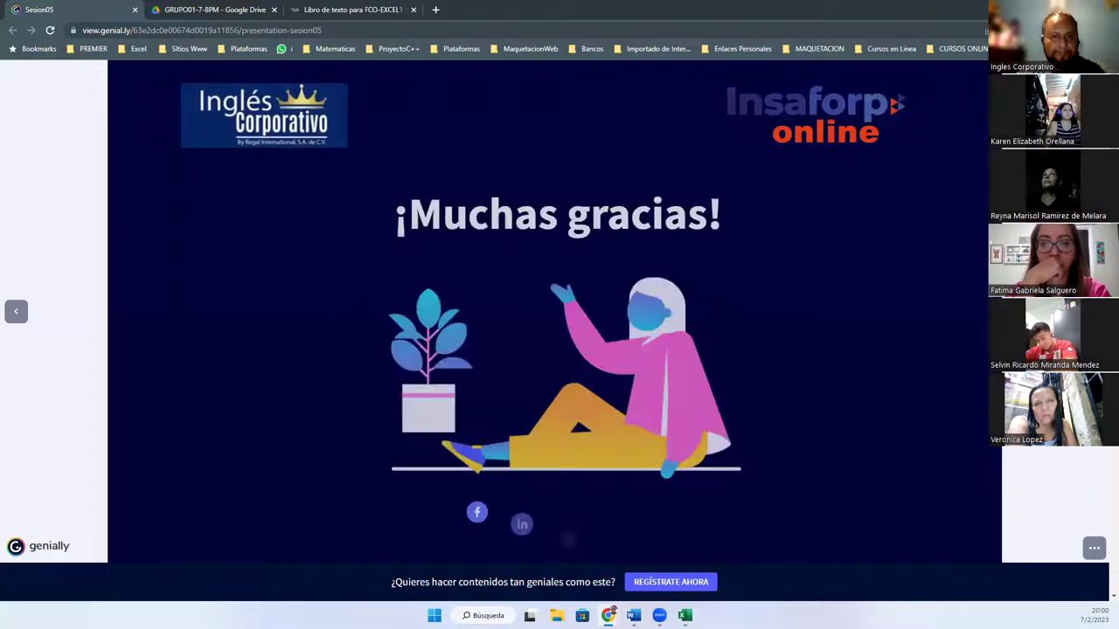
pyautogui.click(1093, 549)
pyautogui.click(1070, 549)
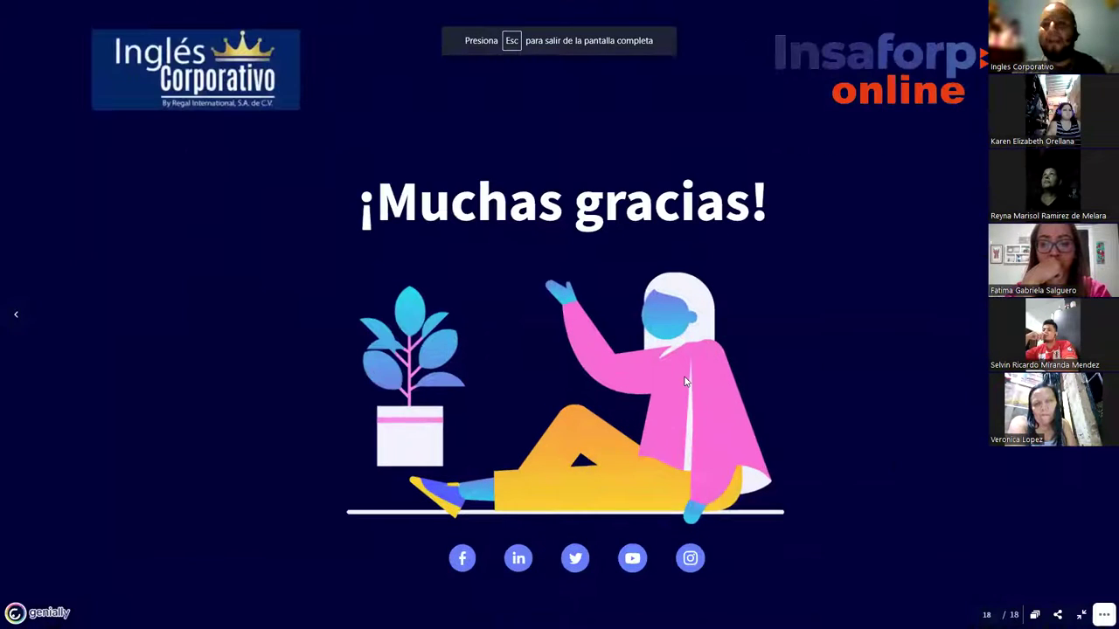